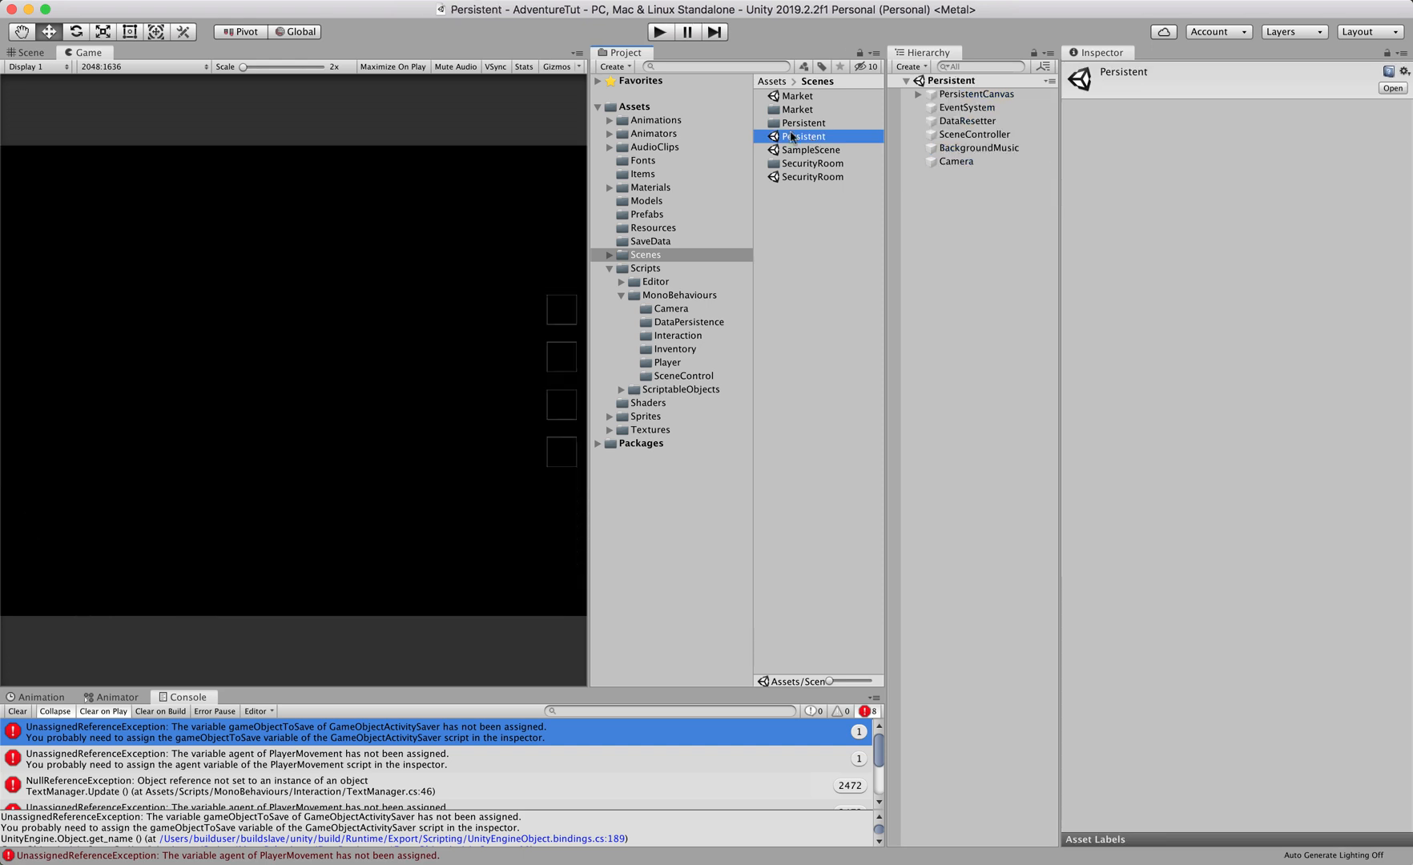
Step: Run the Persistent scene and examine the Player's unassigned Player Movement and Game Object Activity Saver references, ending with the run stopped
left_click(657, 32)
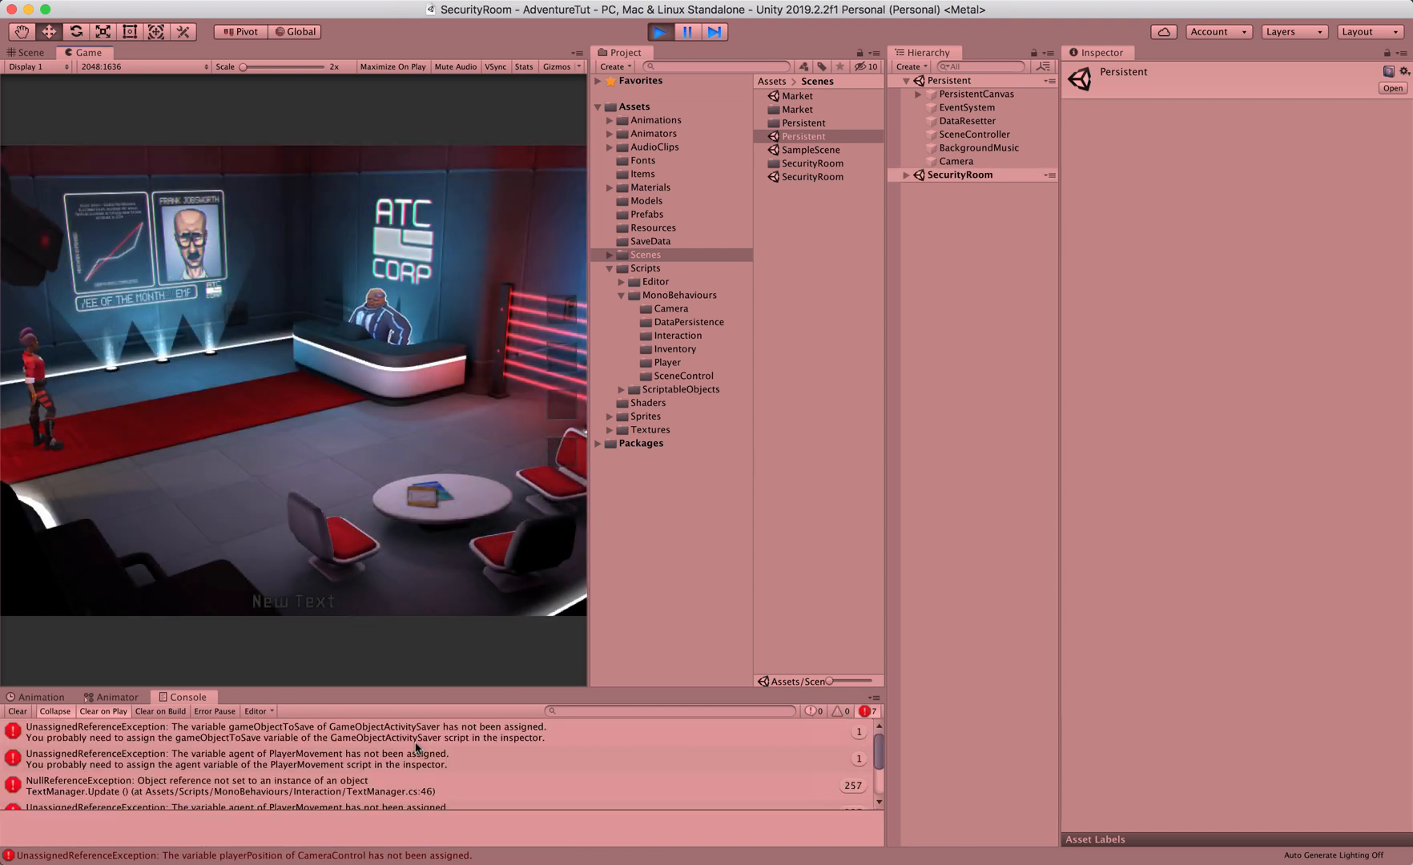
left_click(372, 728)
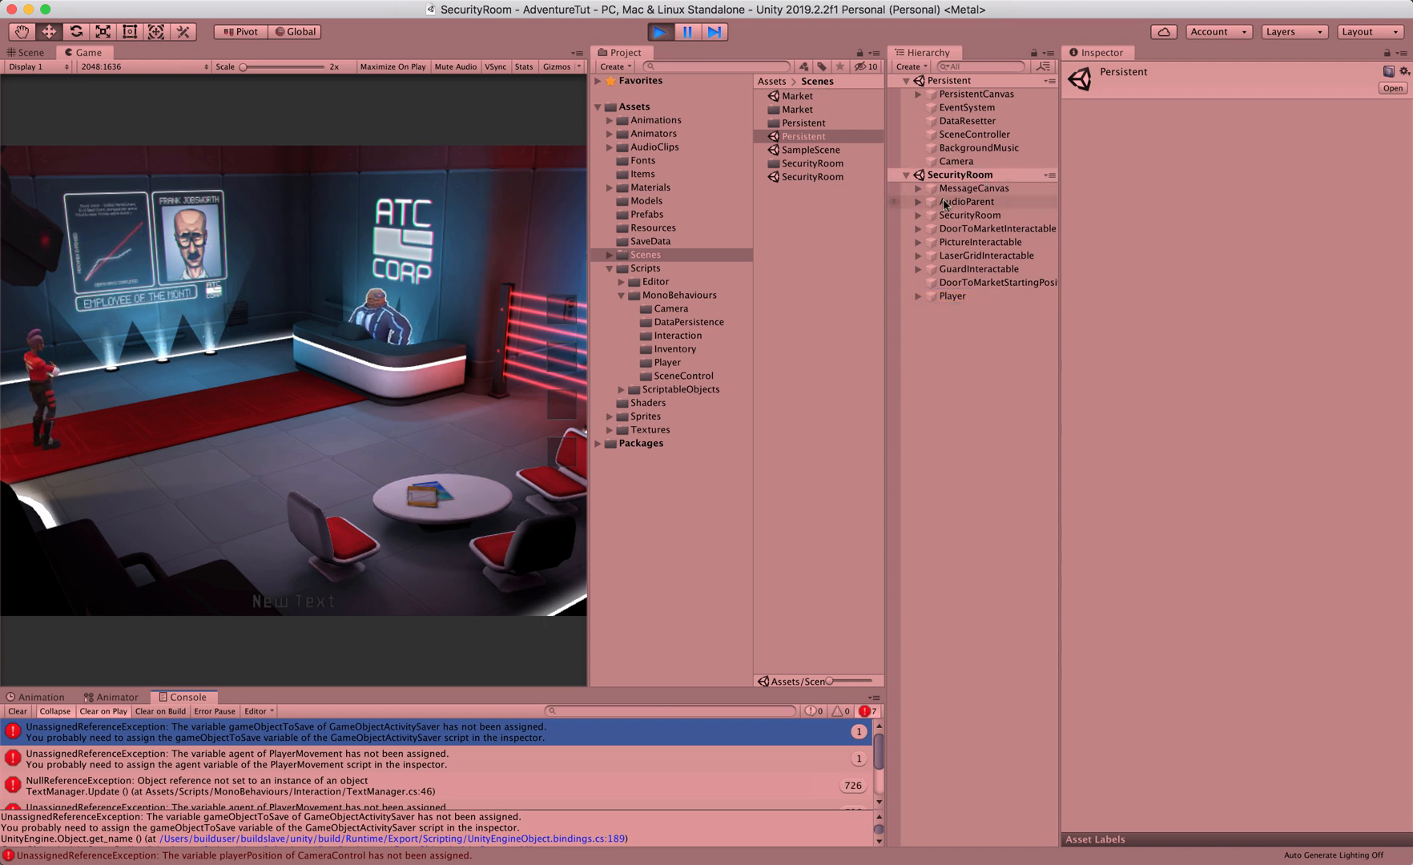
left_click(949, 297)
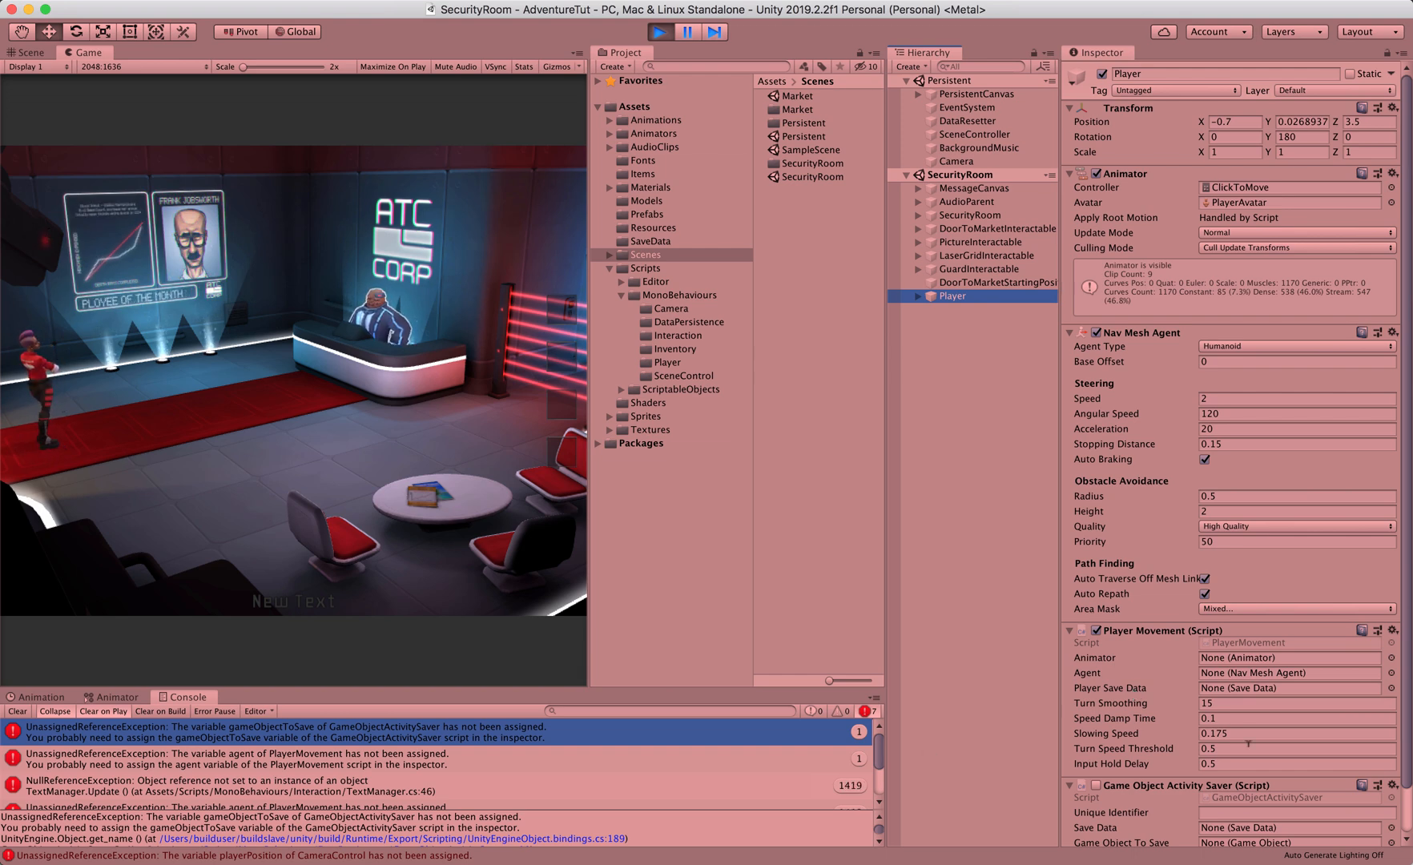
scroll(1264, 740, "down", 3)
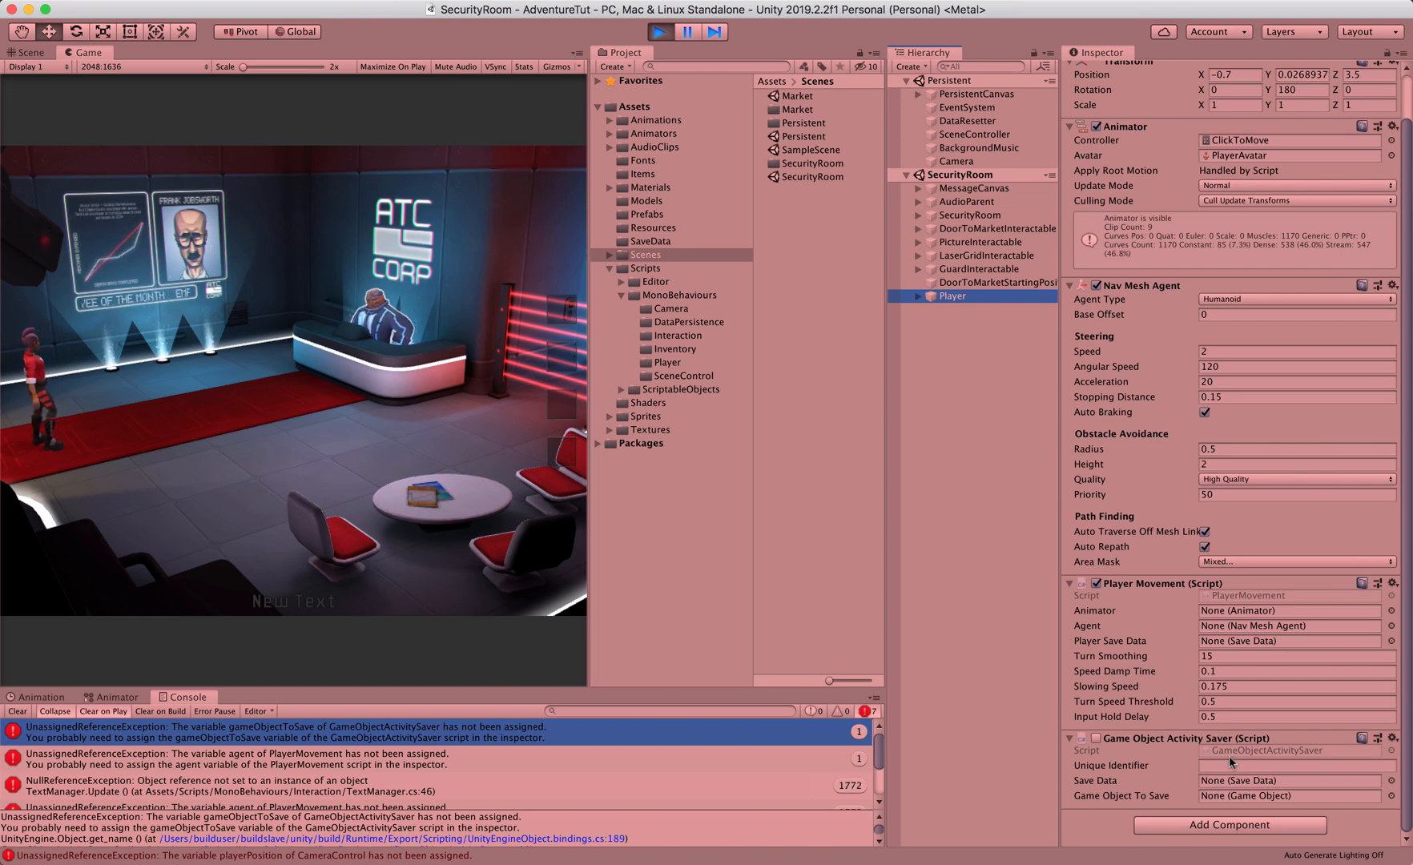
left_click(1218, 784)
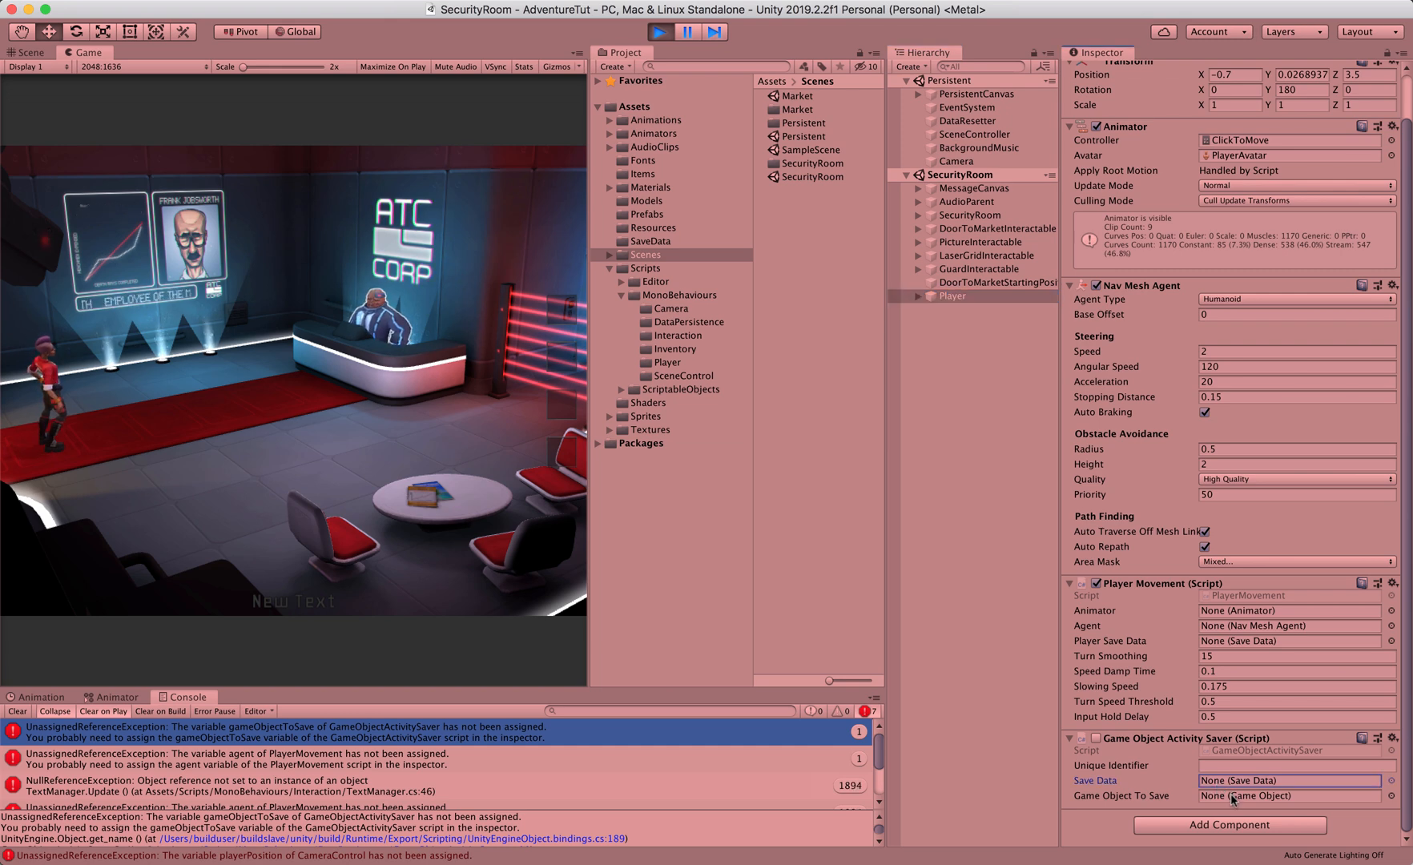
left_click(1234, 797)
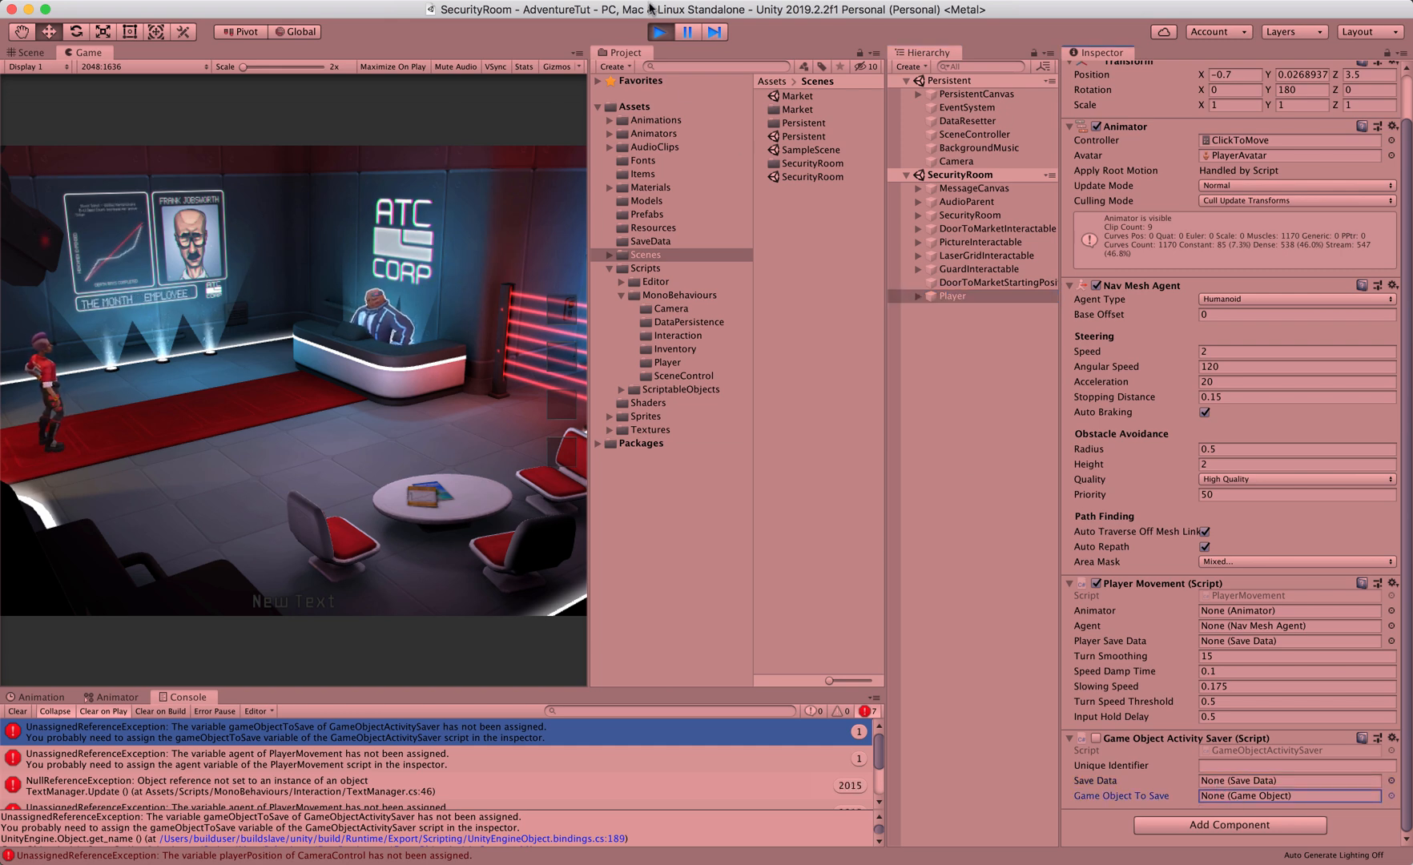
left_click(661, 33)
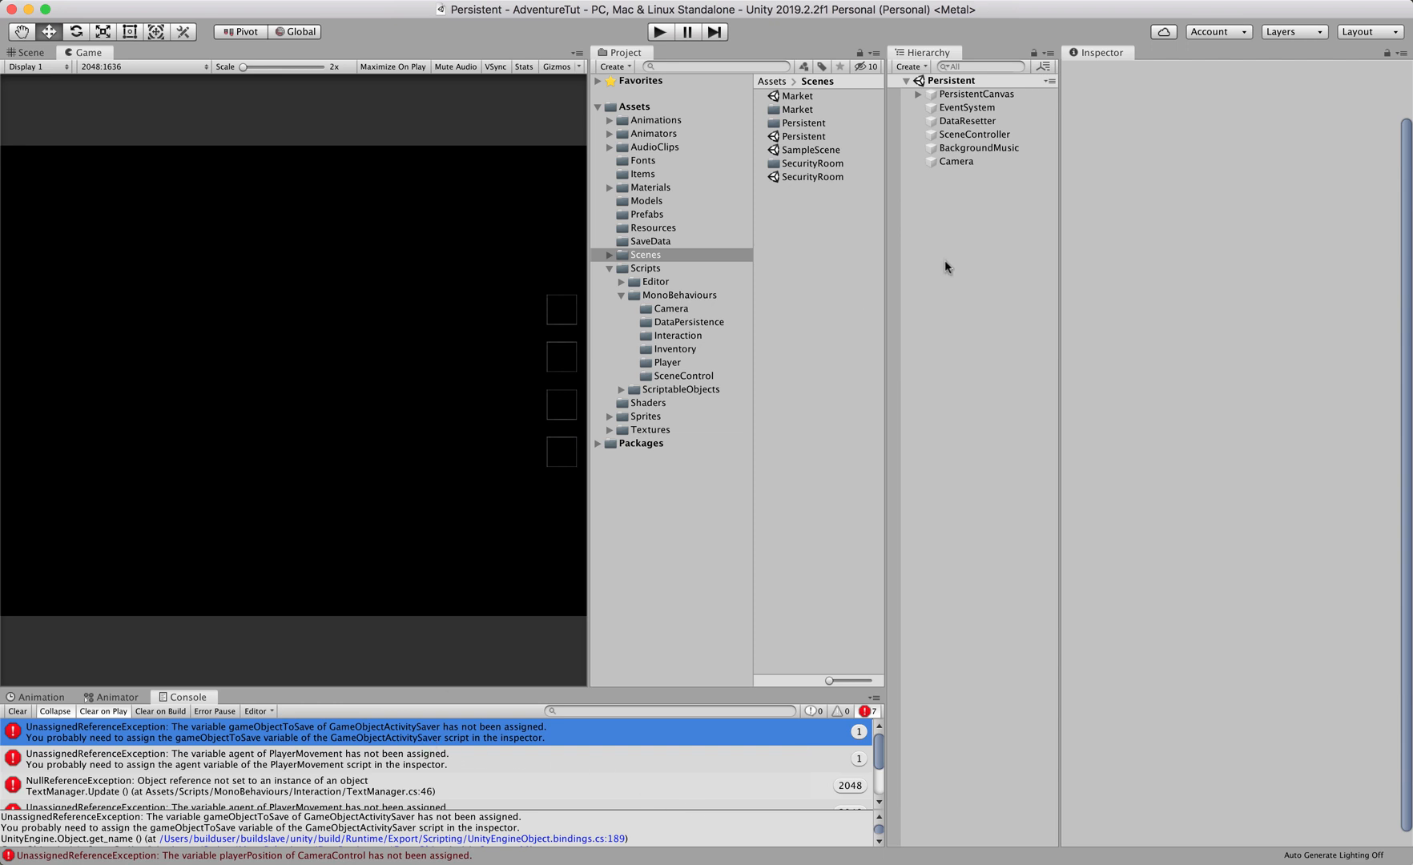
Step: Open the SecurityRoom scene for editing from the Scenes folder
left_click(805, 138)
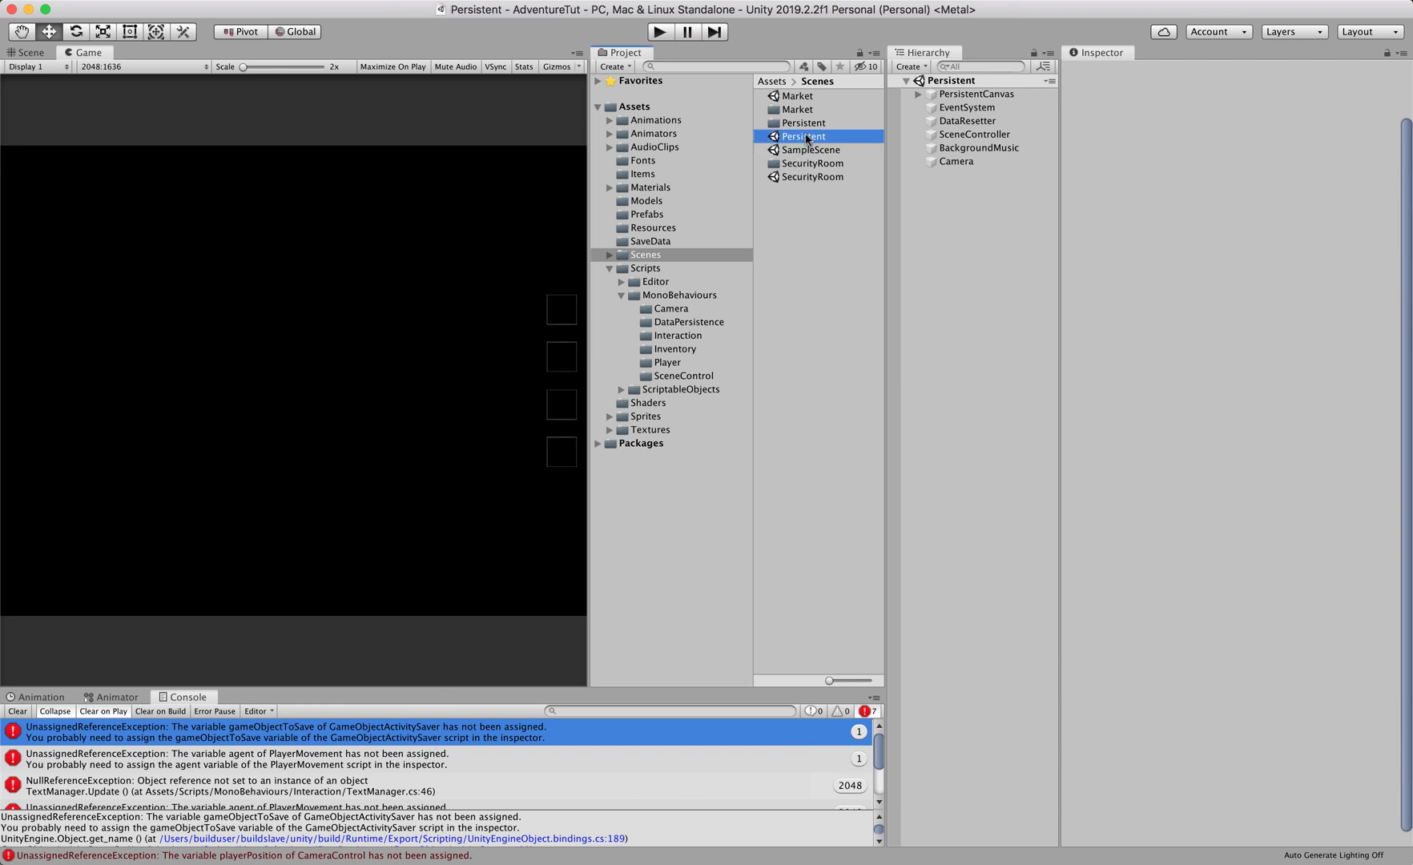
left_click(801, 178)
double_click(800, 178)
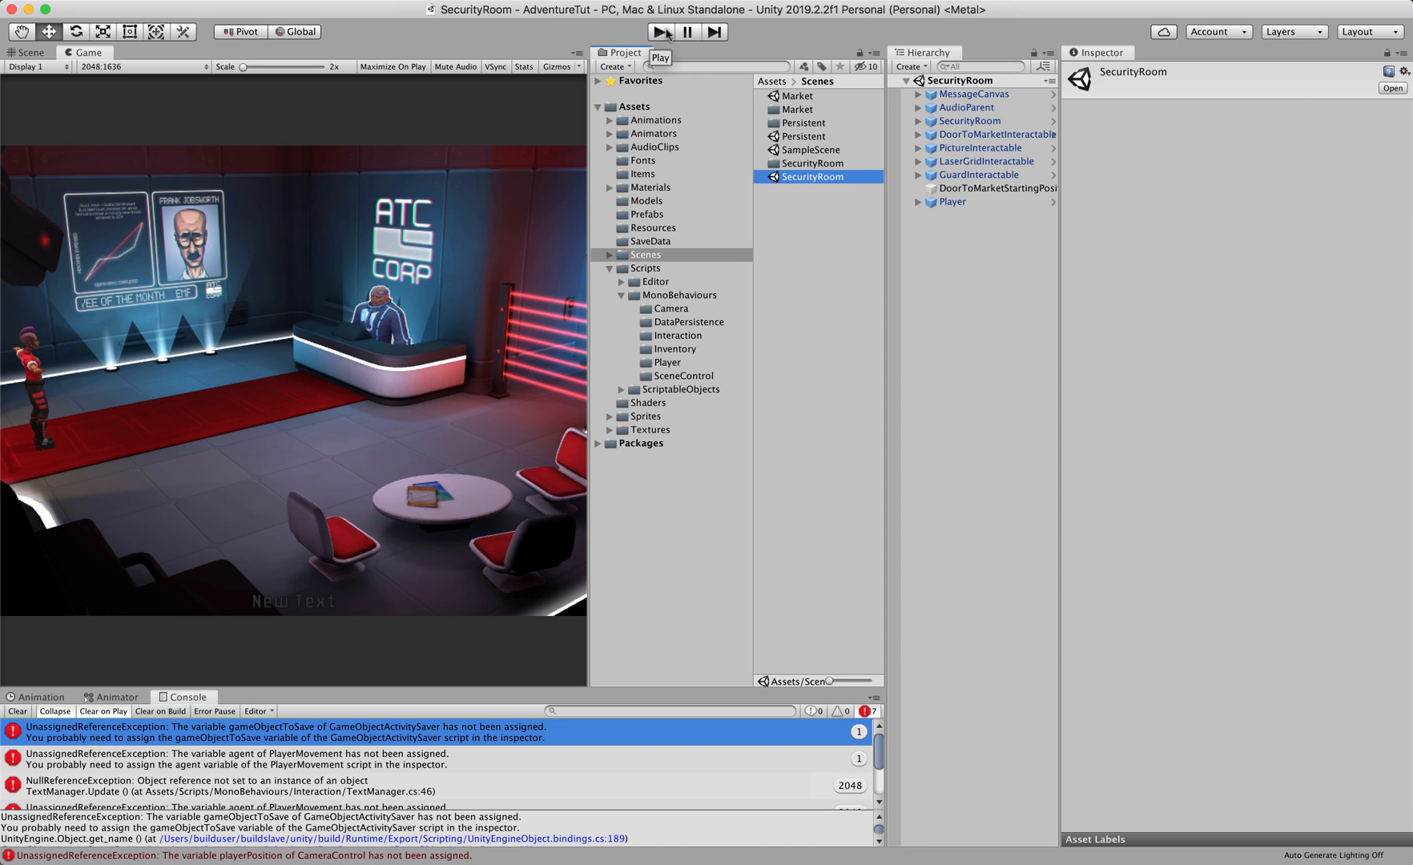
Step: Assign the scene's Player as the Animator reference in the Player object's Player Movement script
left_click(919, 202)
left_click(960, 204)
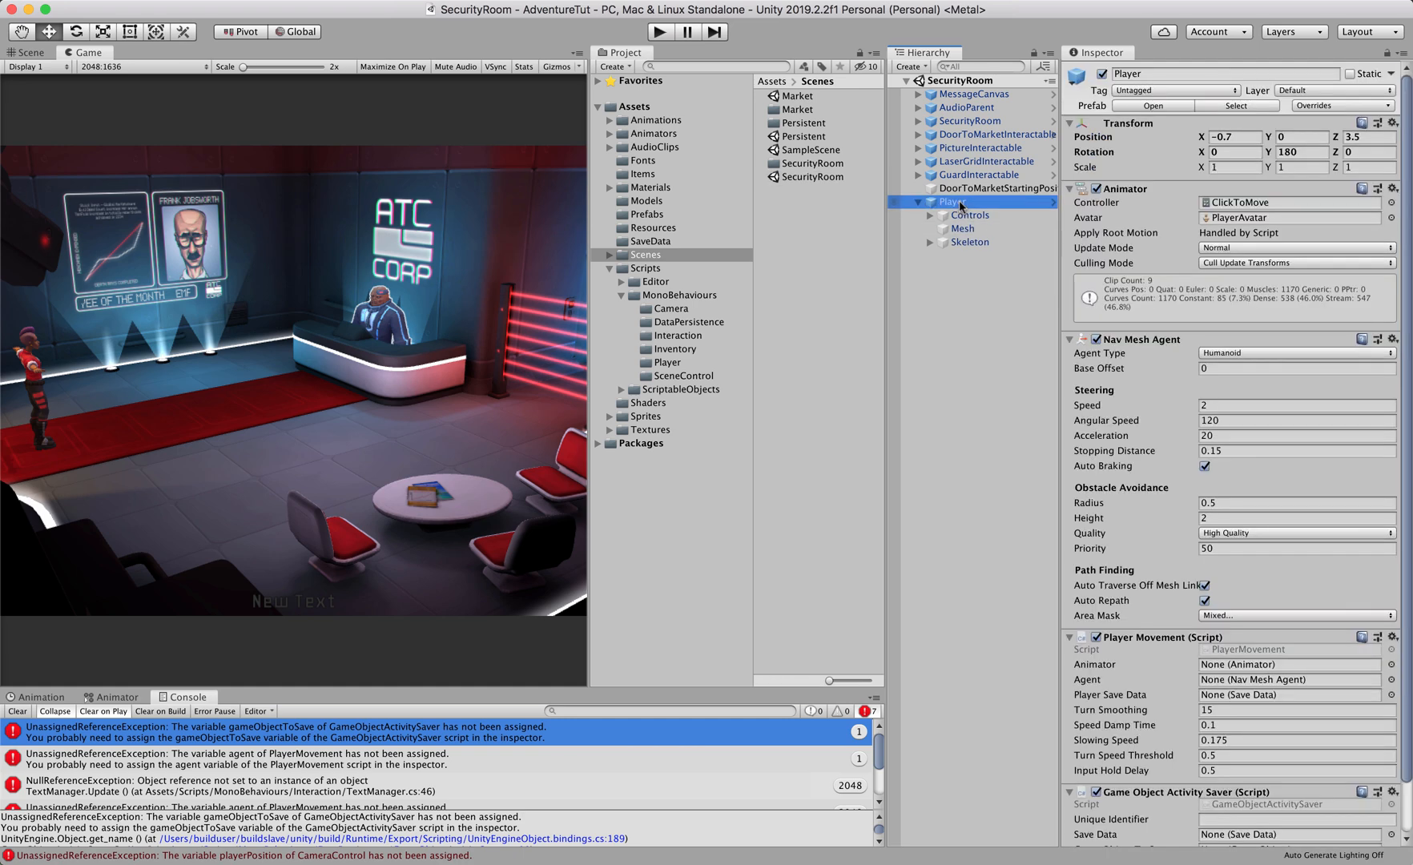
scroll(1248, 731, "down", 3)
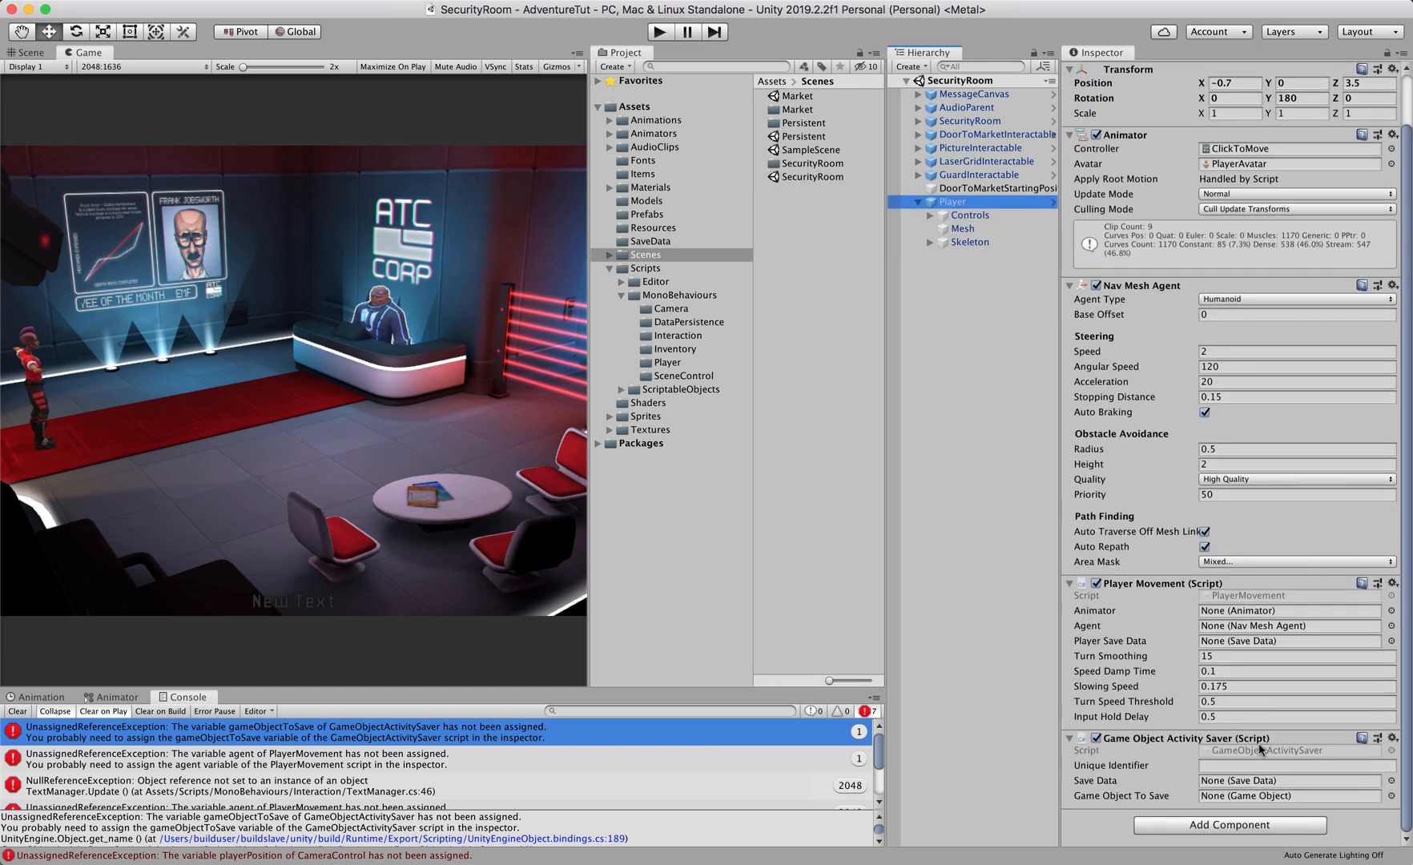
left_click(1391, 611)
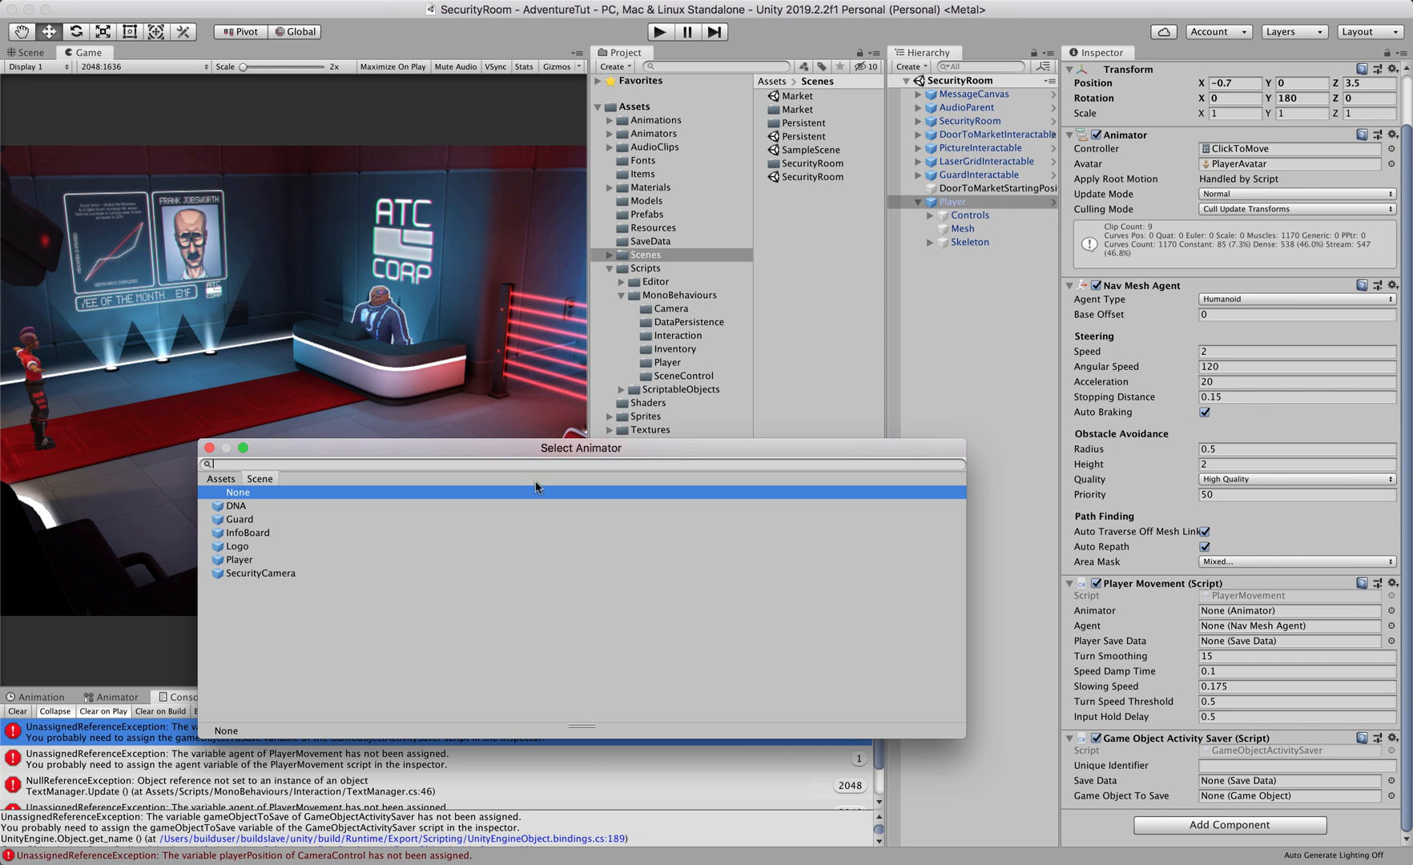
left_click(265, 560)
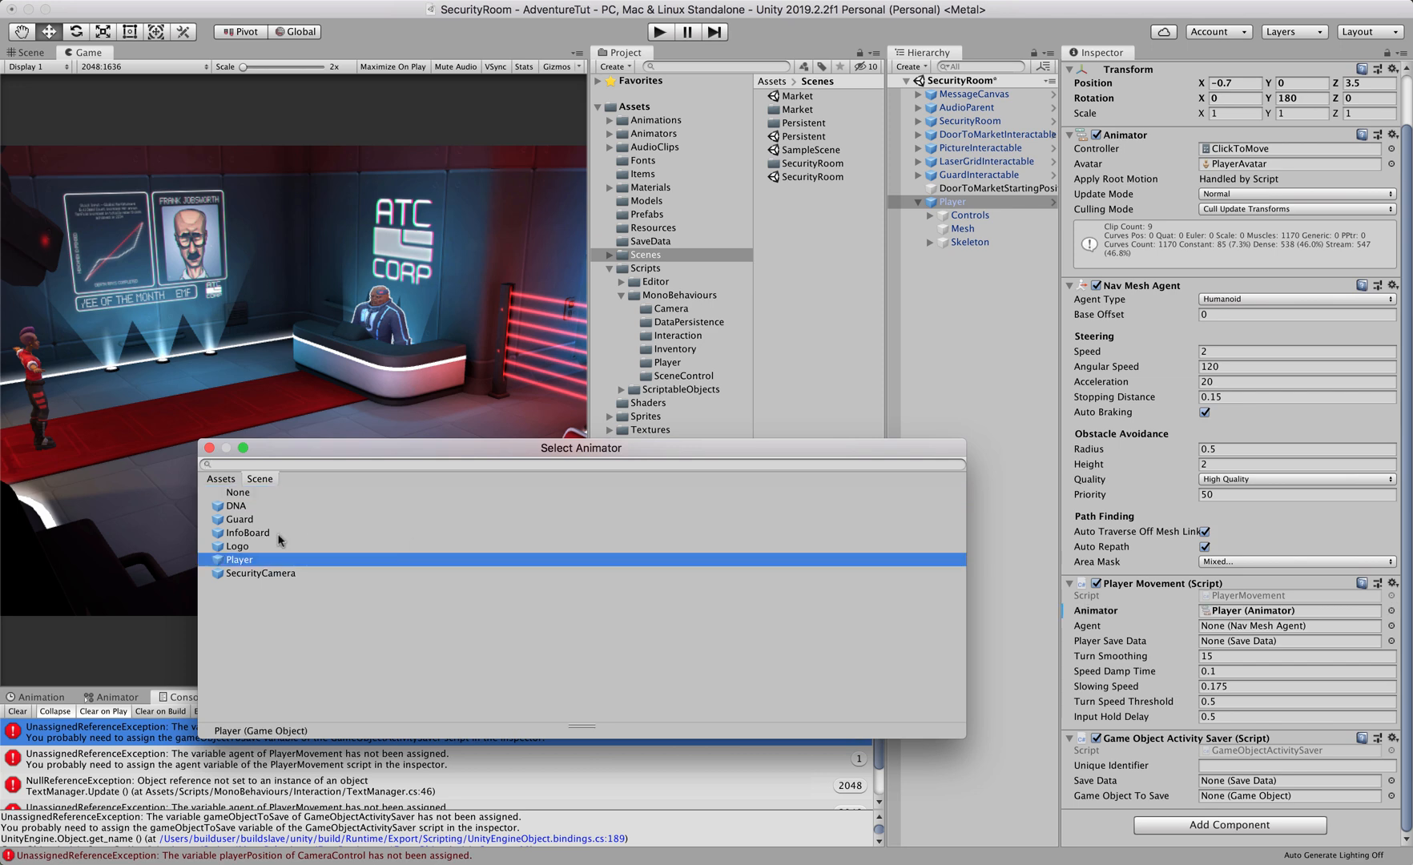
double_click(256, 559)
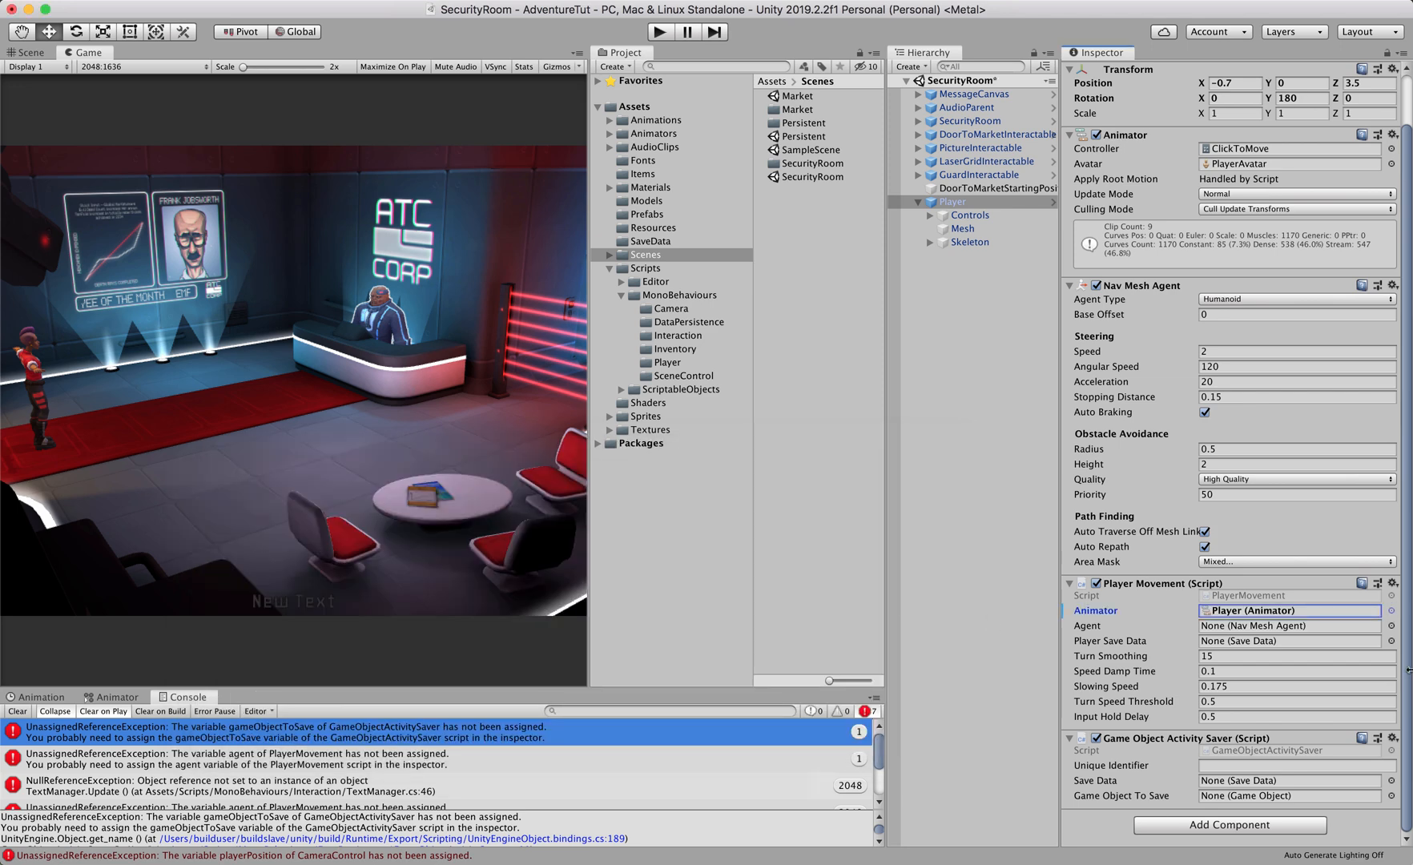
Step: Set the Player Movement script's Agent to Player and its Player Save Data to PlayerSaveData
left_click(1391, 625)
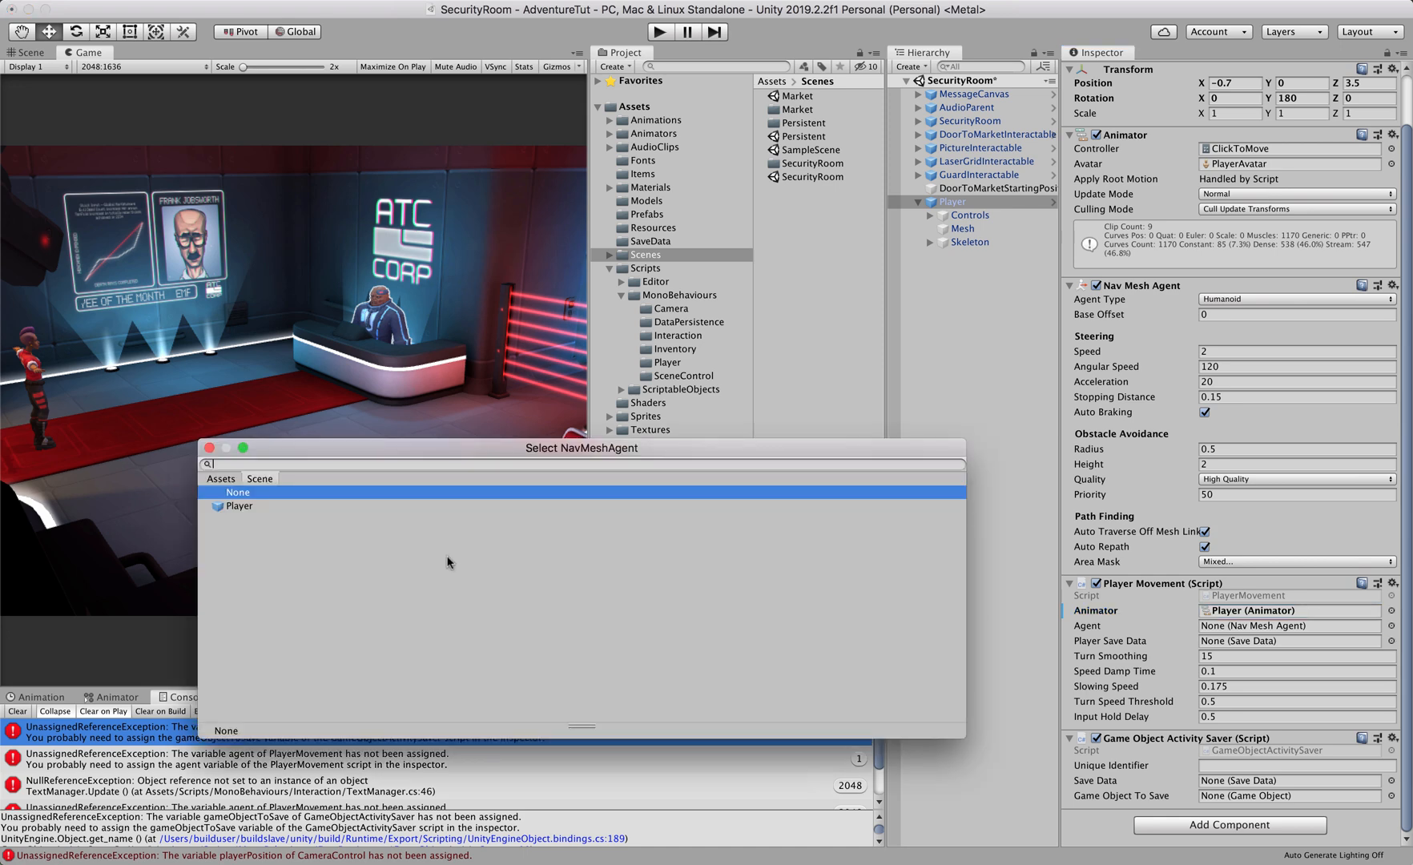
left_click(265, 509)
double_click(265, 508)
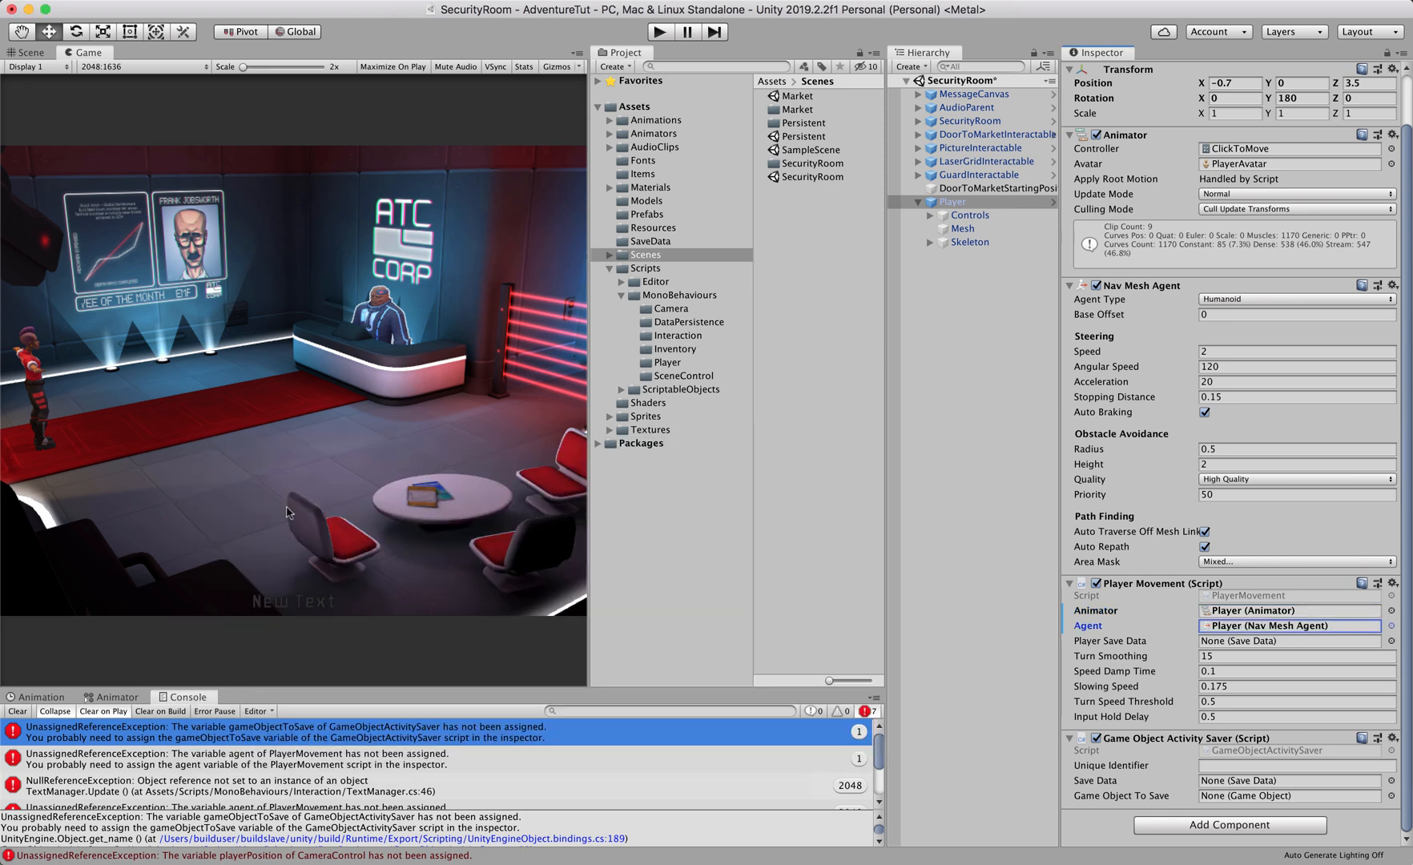
left_click(1392, 641)
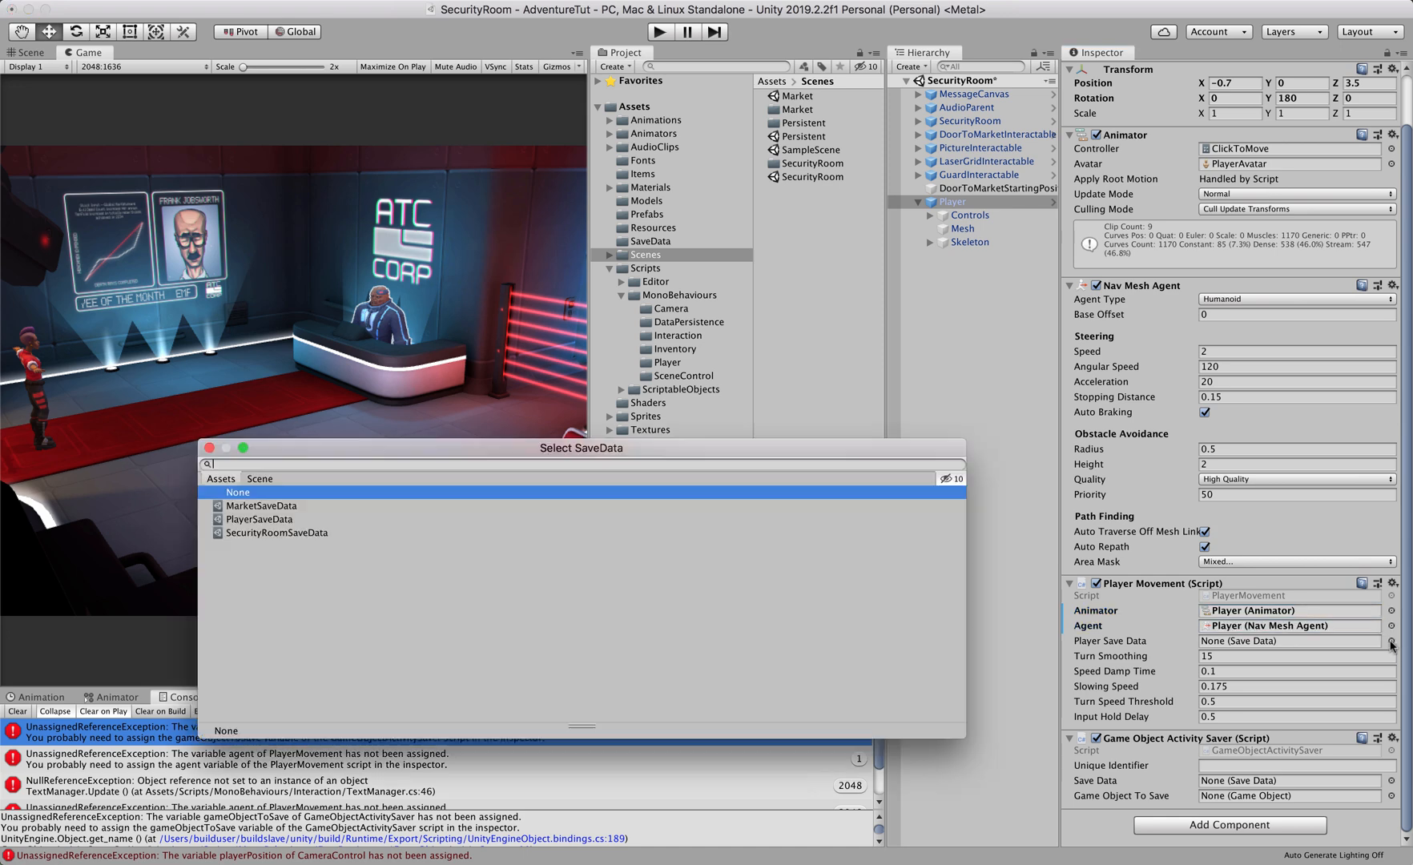
double_click(271, 520)
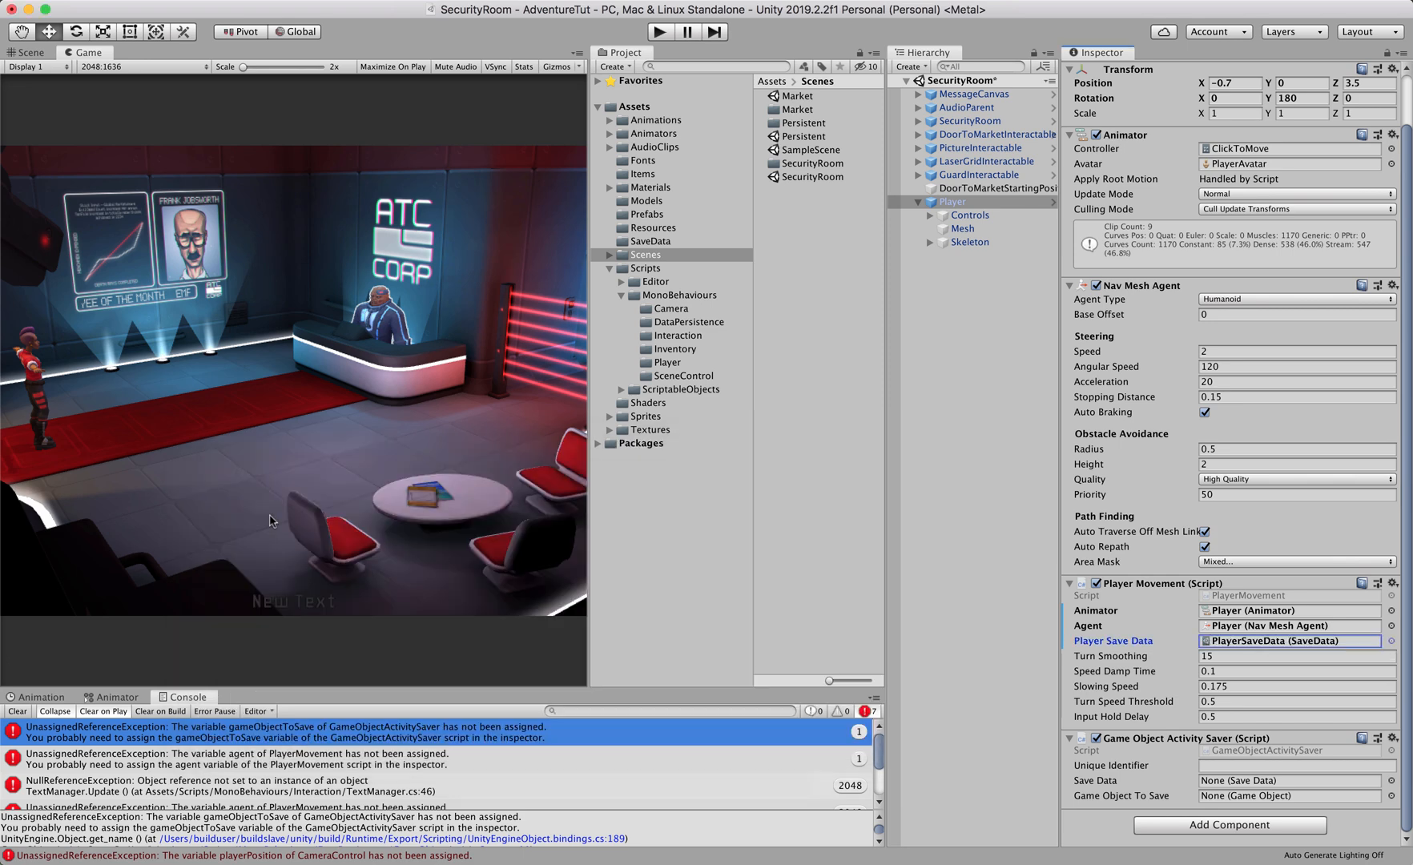
Step: In the Game Object Activity Saver script, set Save Data to PlayerSaveData and Game Object To Save to Player
left_click(1392, 781)
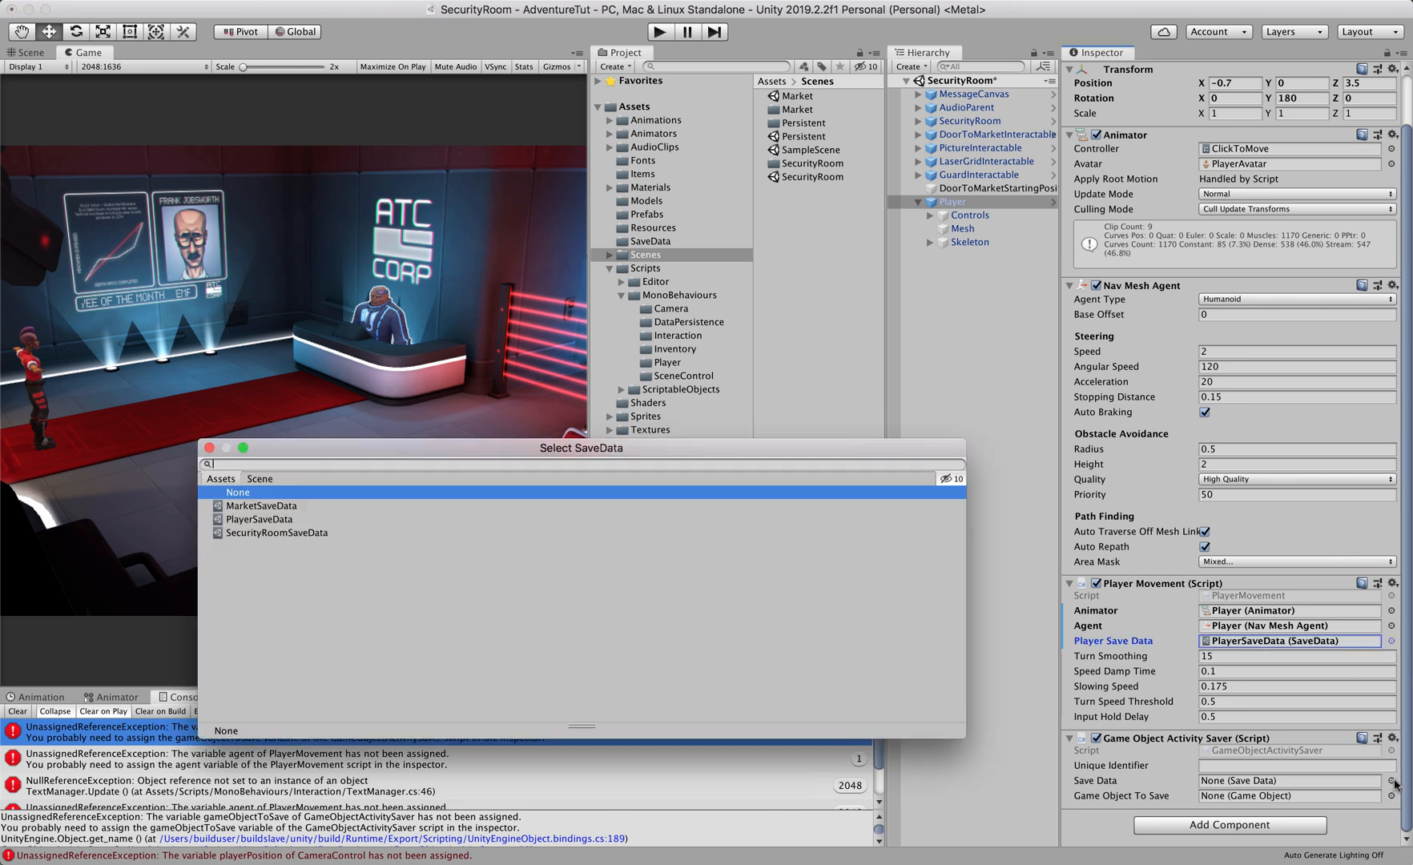
double_click(261, 520)
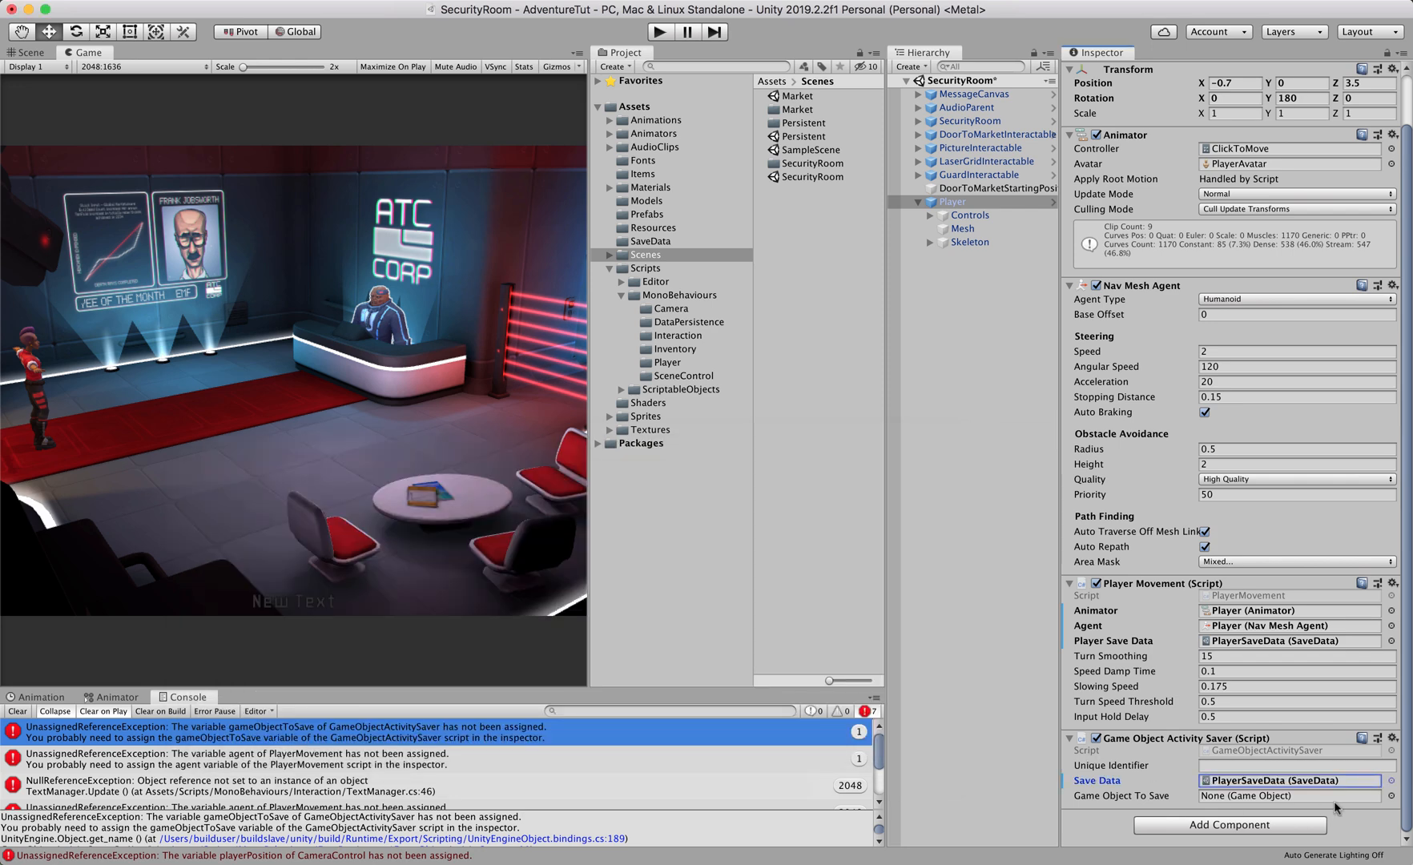
left_click(1391, 796)
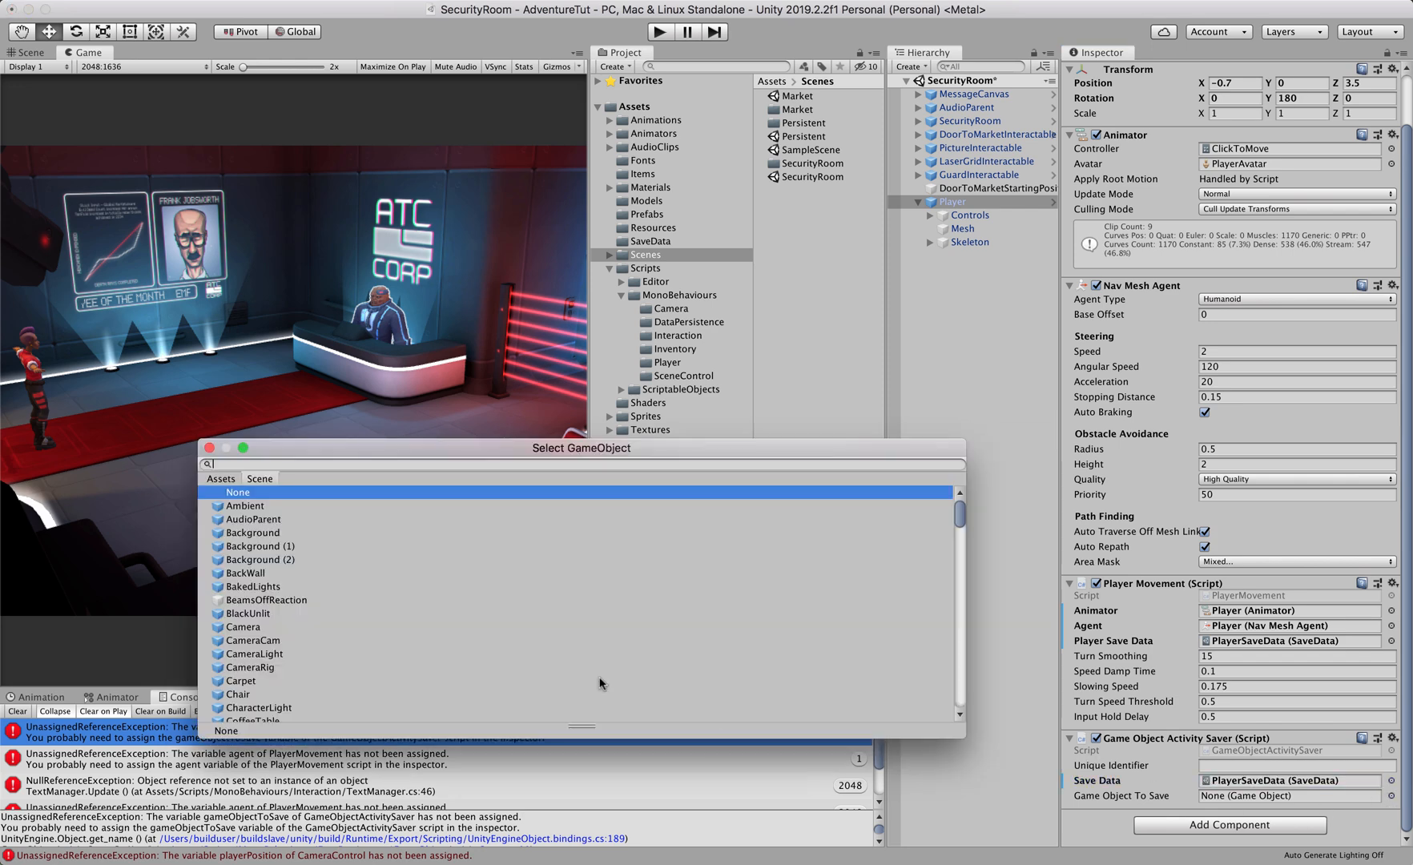
scroll(395, 611, "down", 3)
scroll(395, 611, "up", 5)
left_click(240, 496)
type("play")
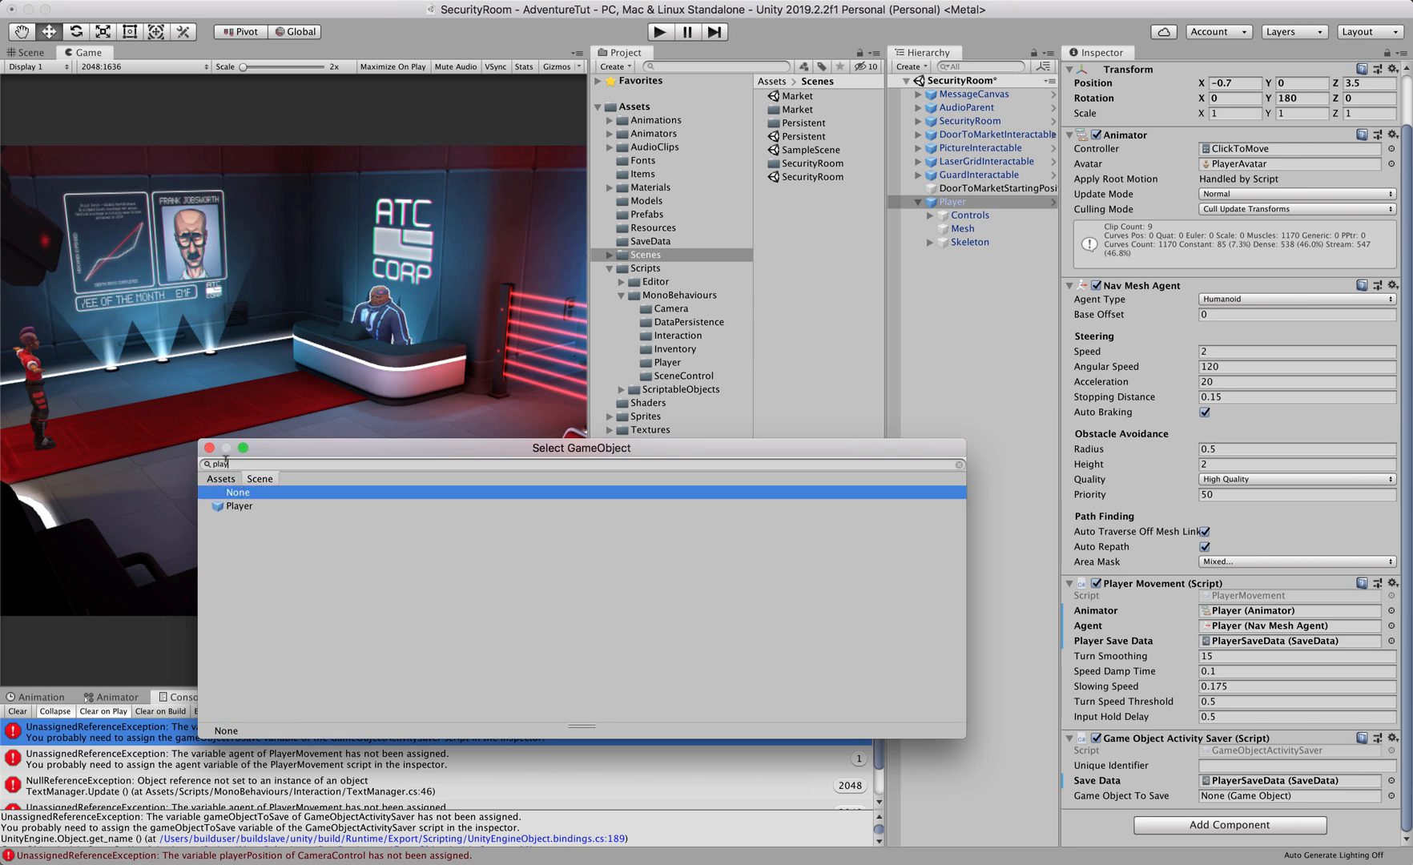
double_click(234, 506)
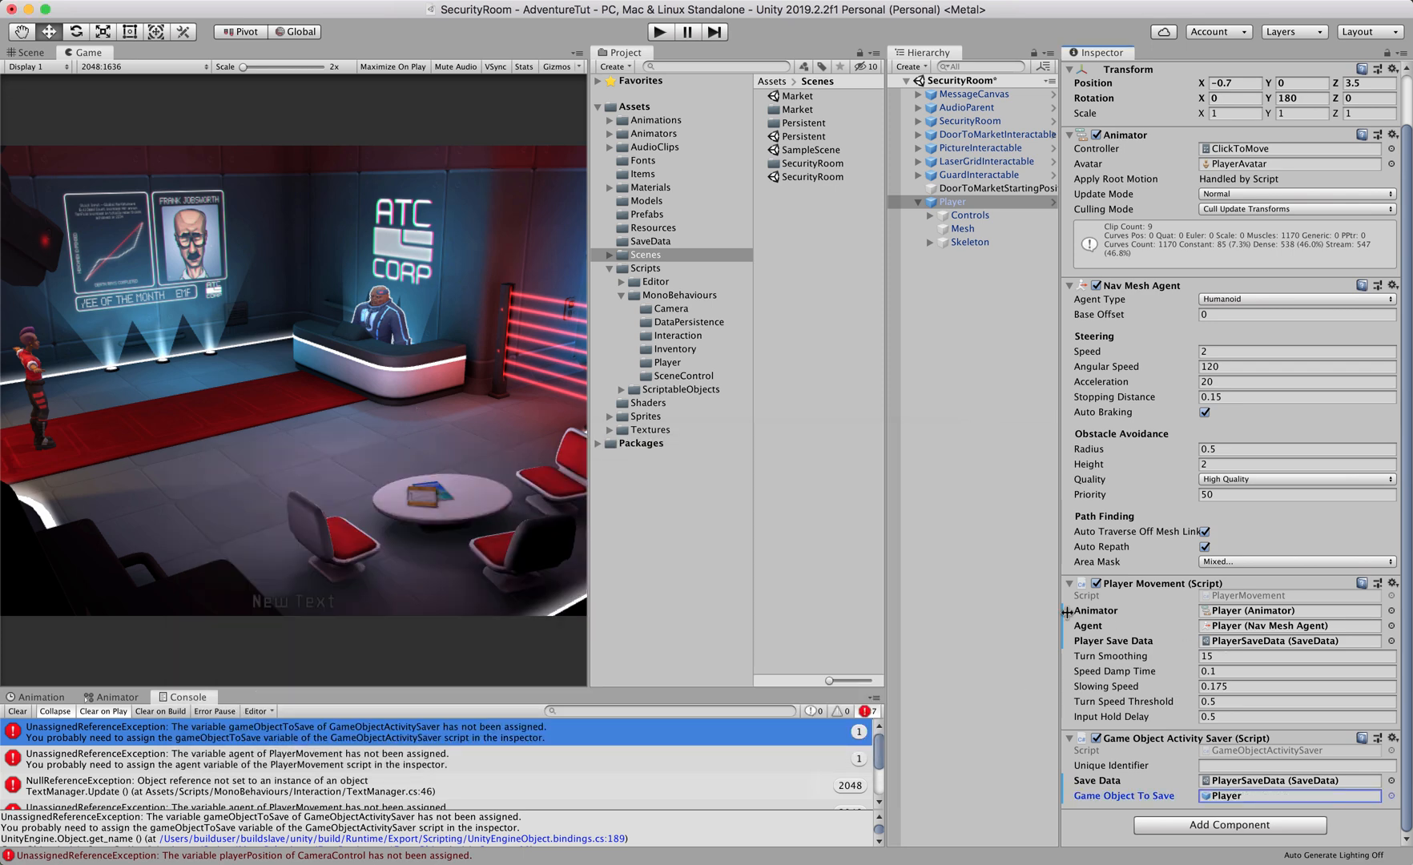
left_click(1162, 584)
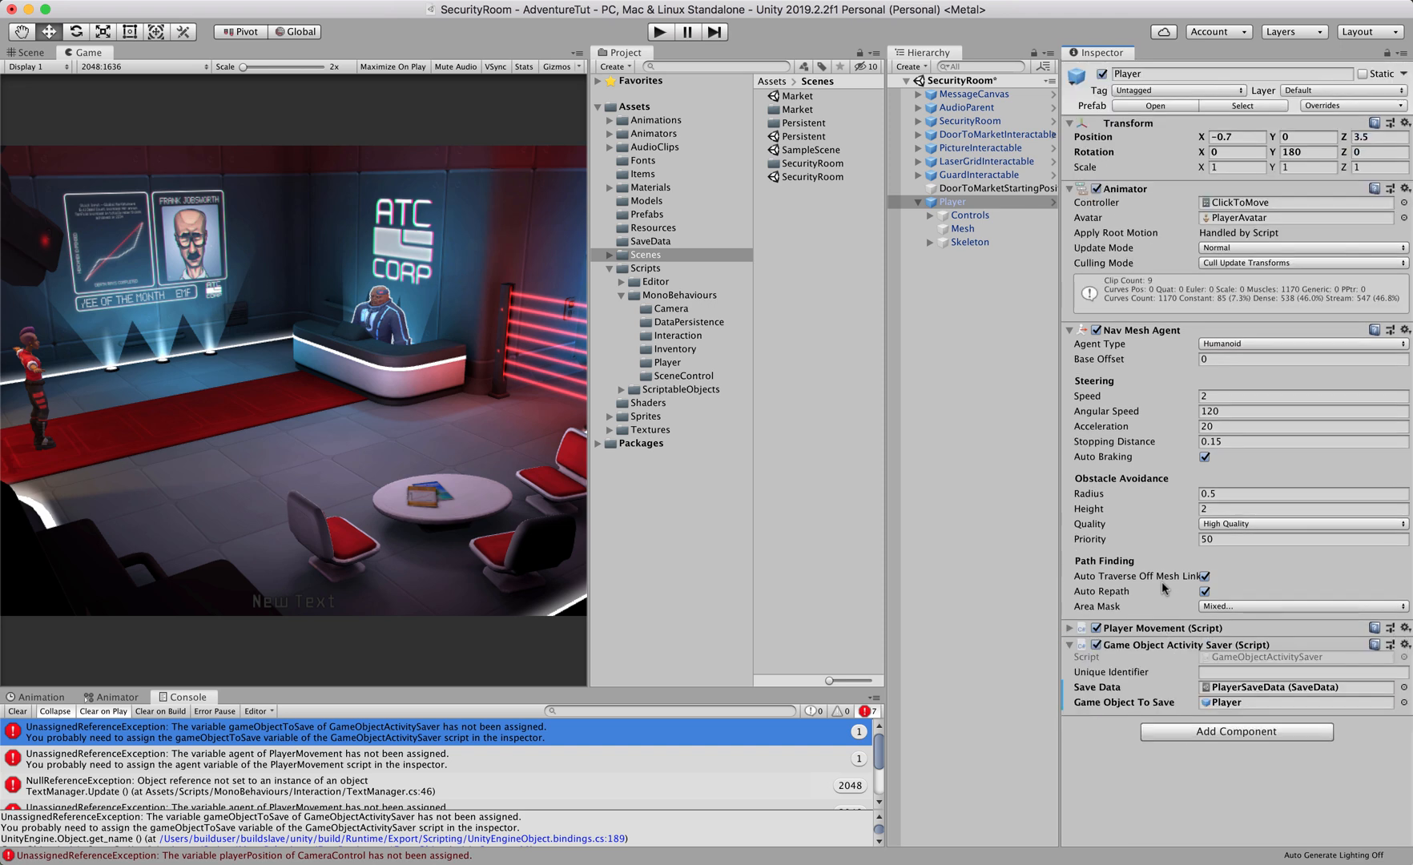
left_click(1071, 645)
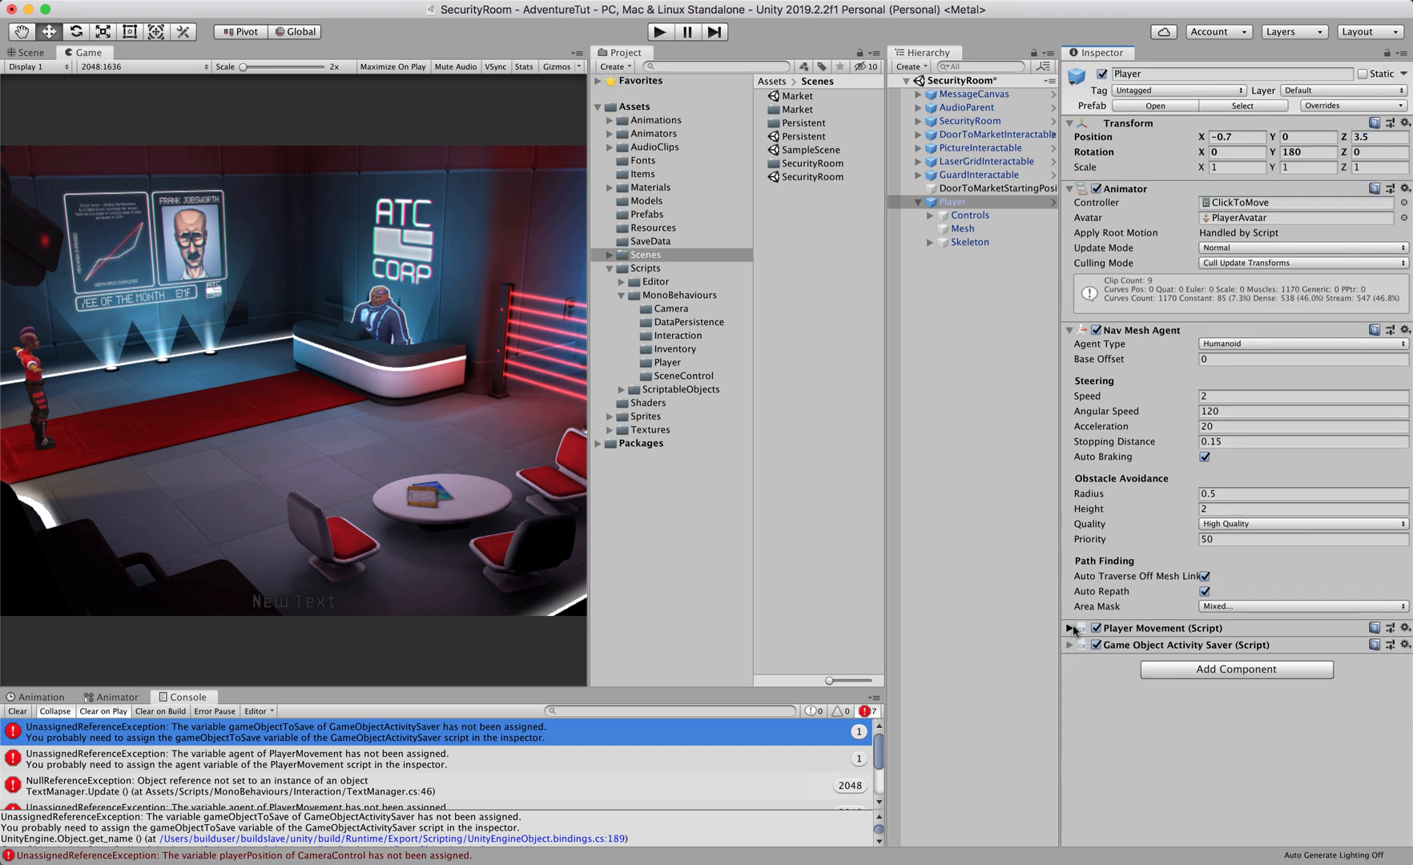
left_click(1071, 628)
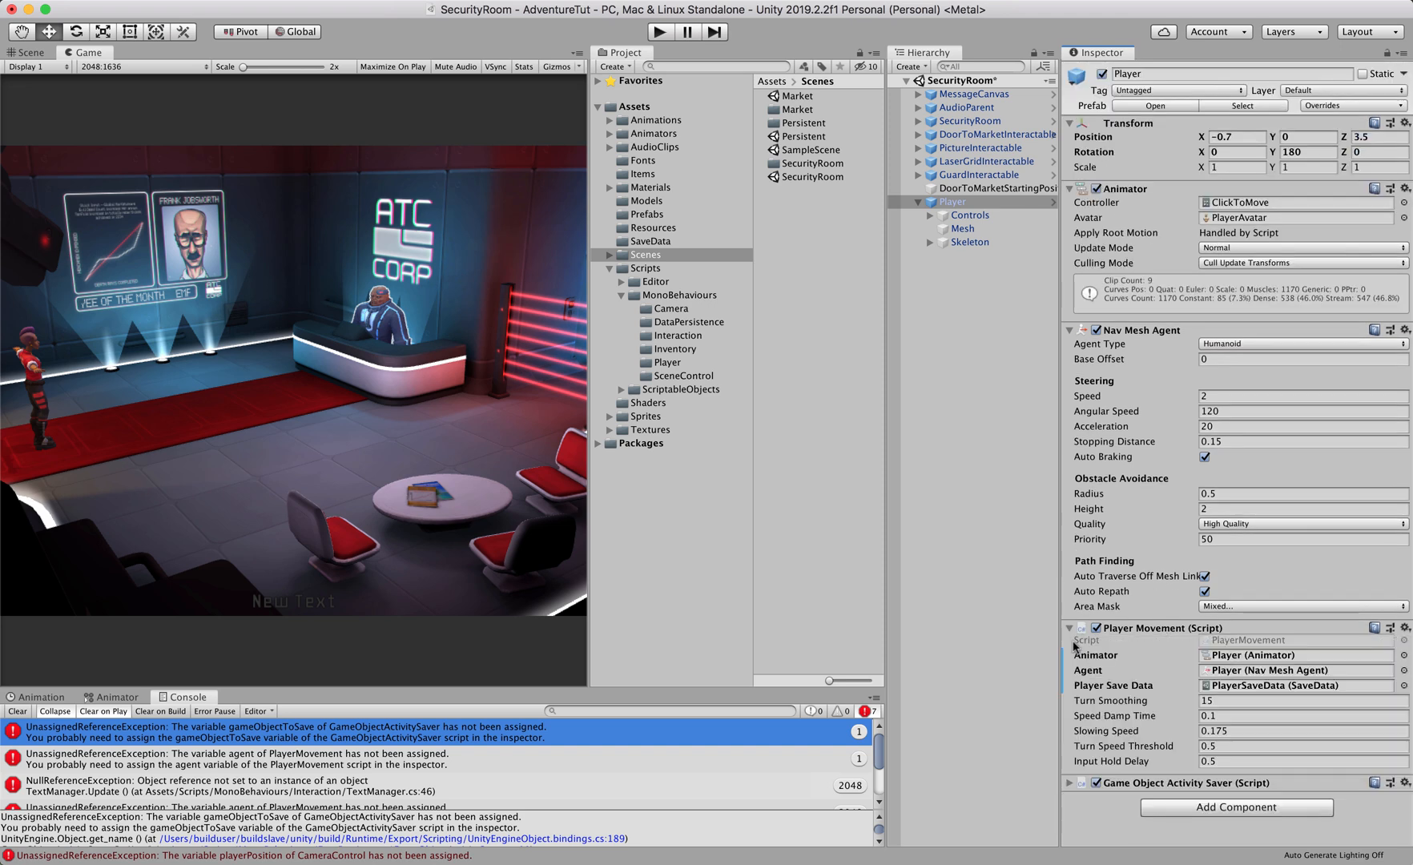
left_click(1070, 784)
scroll(1257, 718, "down", 2)
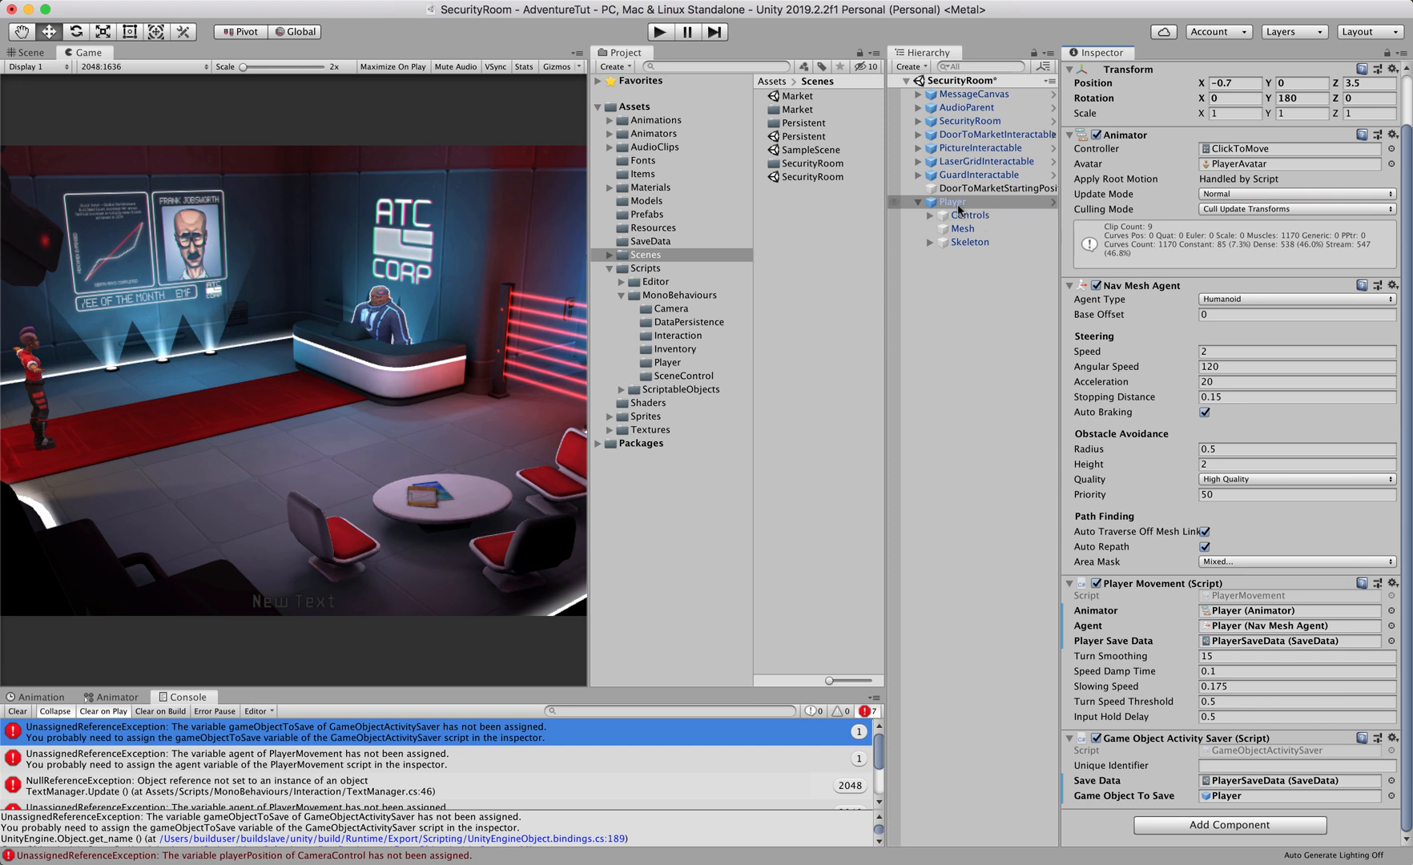
Step: Test-play the SecurityRoom scene twice, clearing the console between the runs, and check the remaining errors
left_click(658, 33)
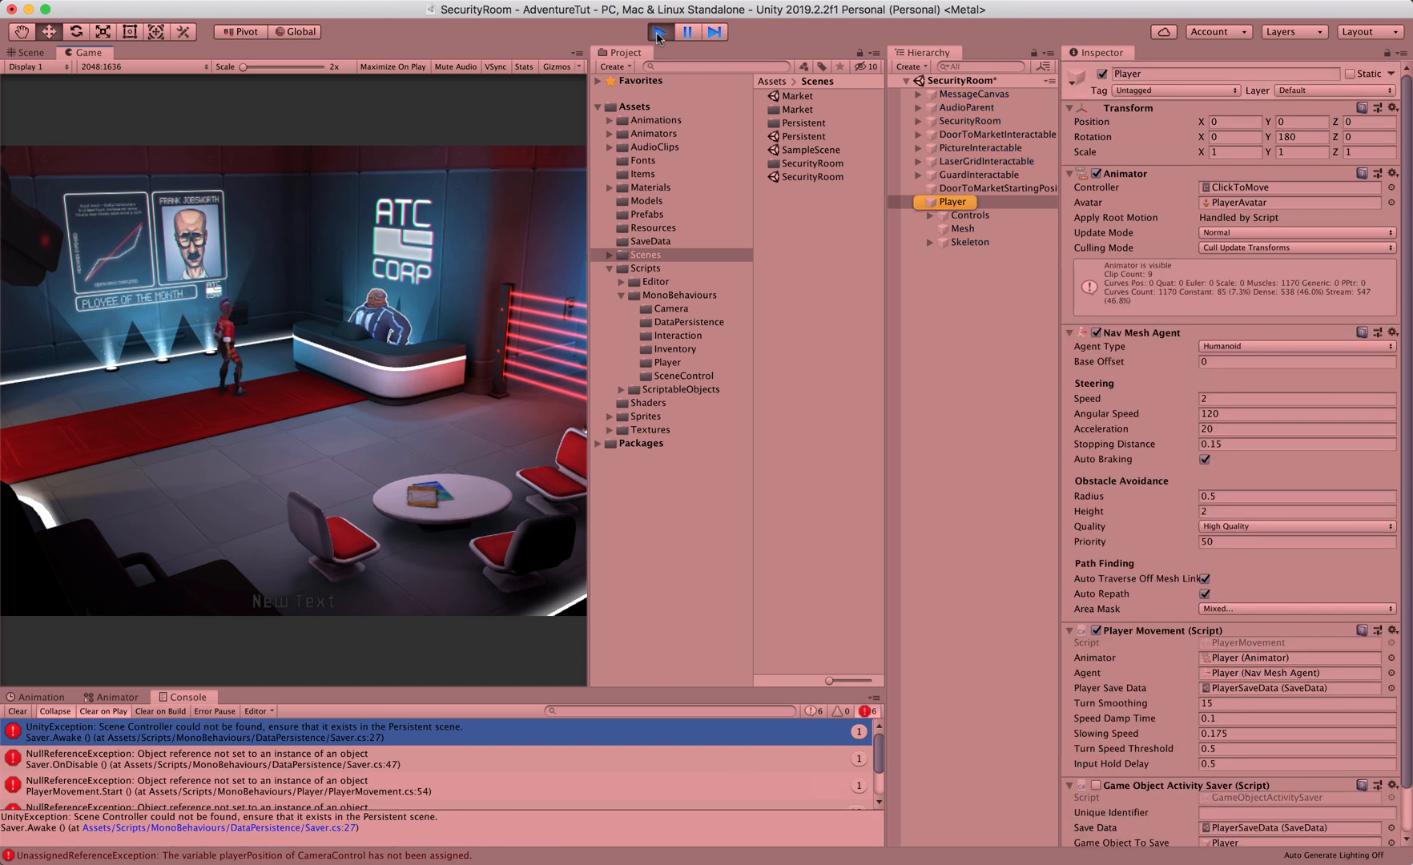
left_click(17, 712)
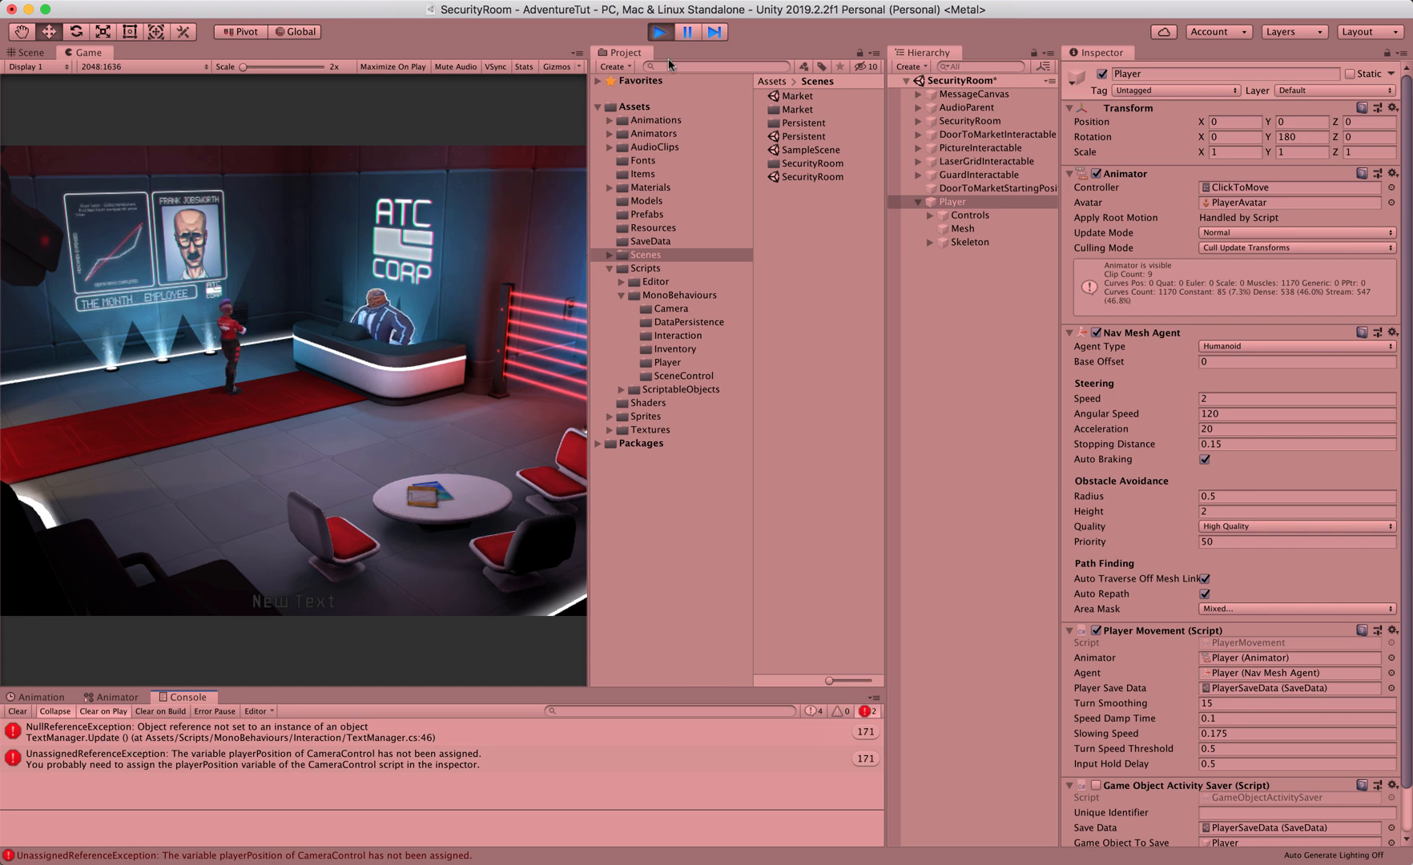
left_click(661, 32)
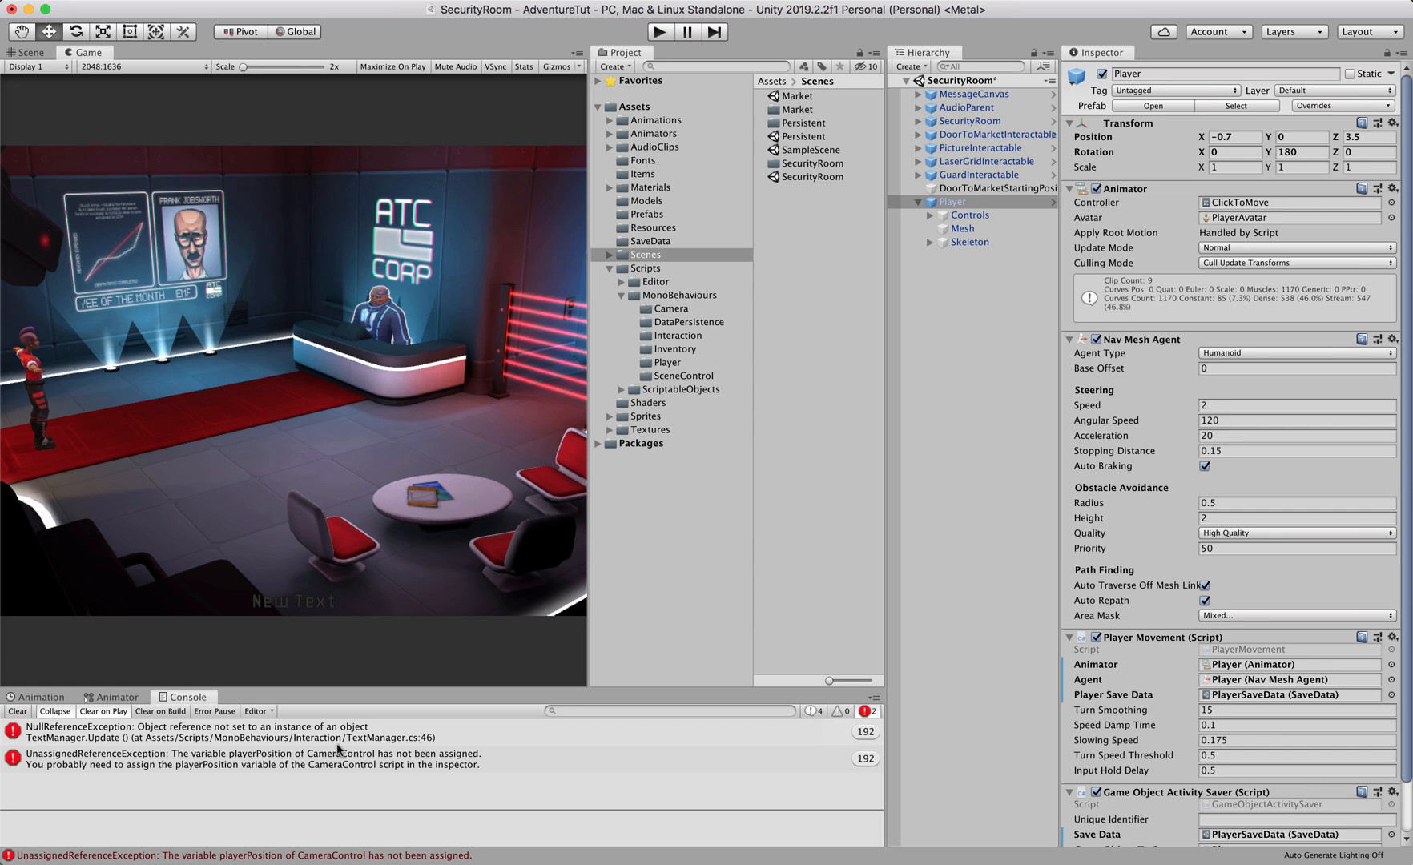
left_click(16, 711)
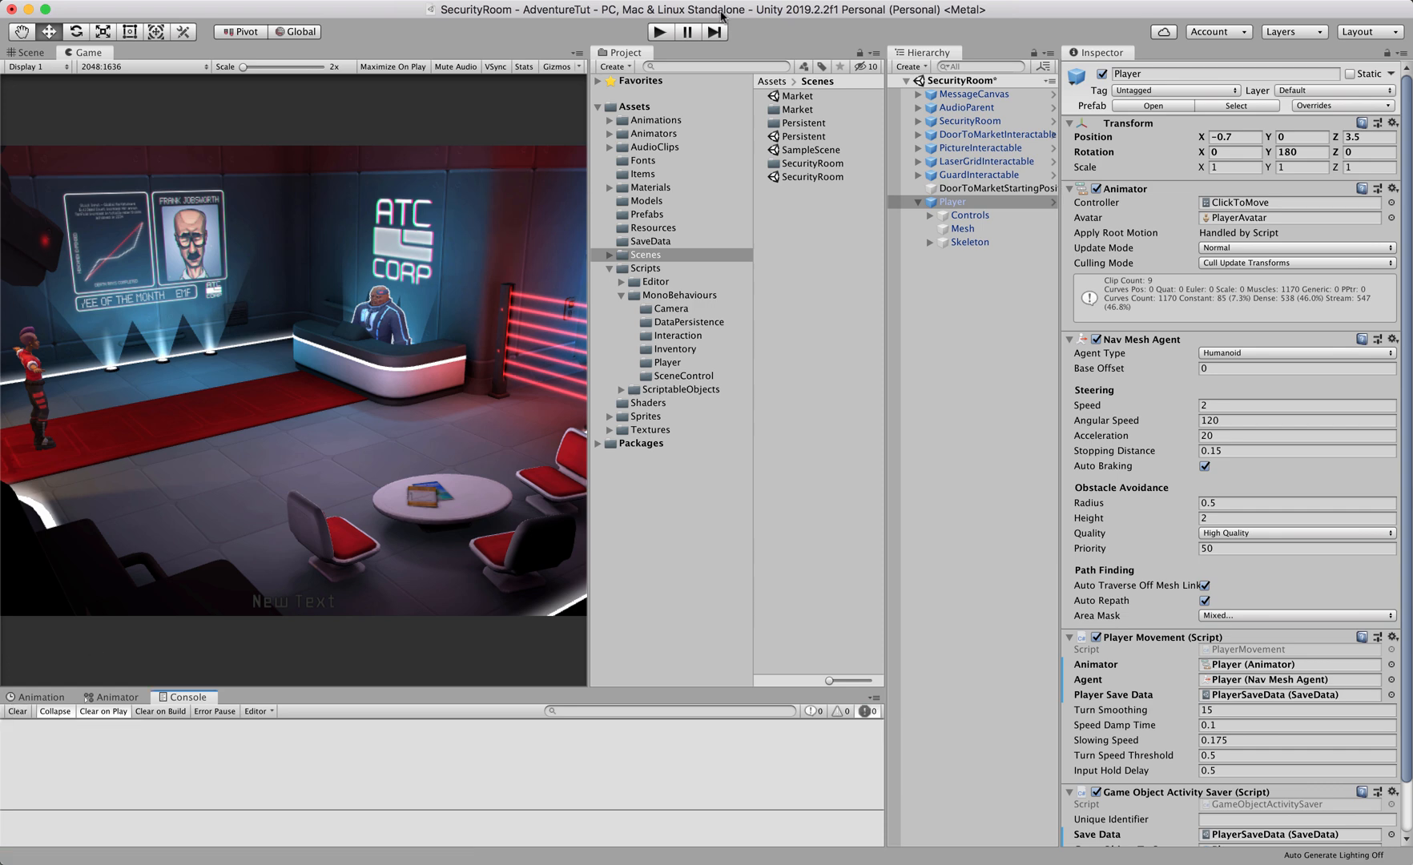
left_click(659, 32)
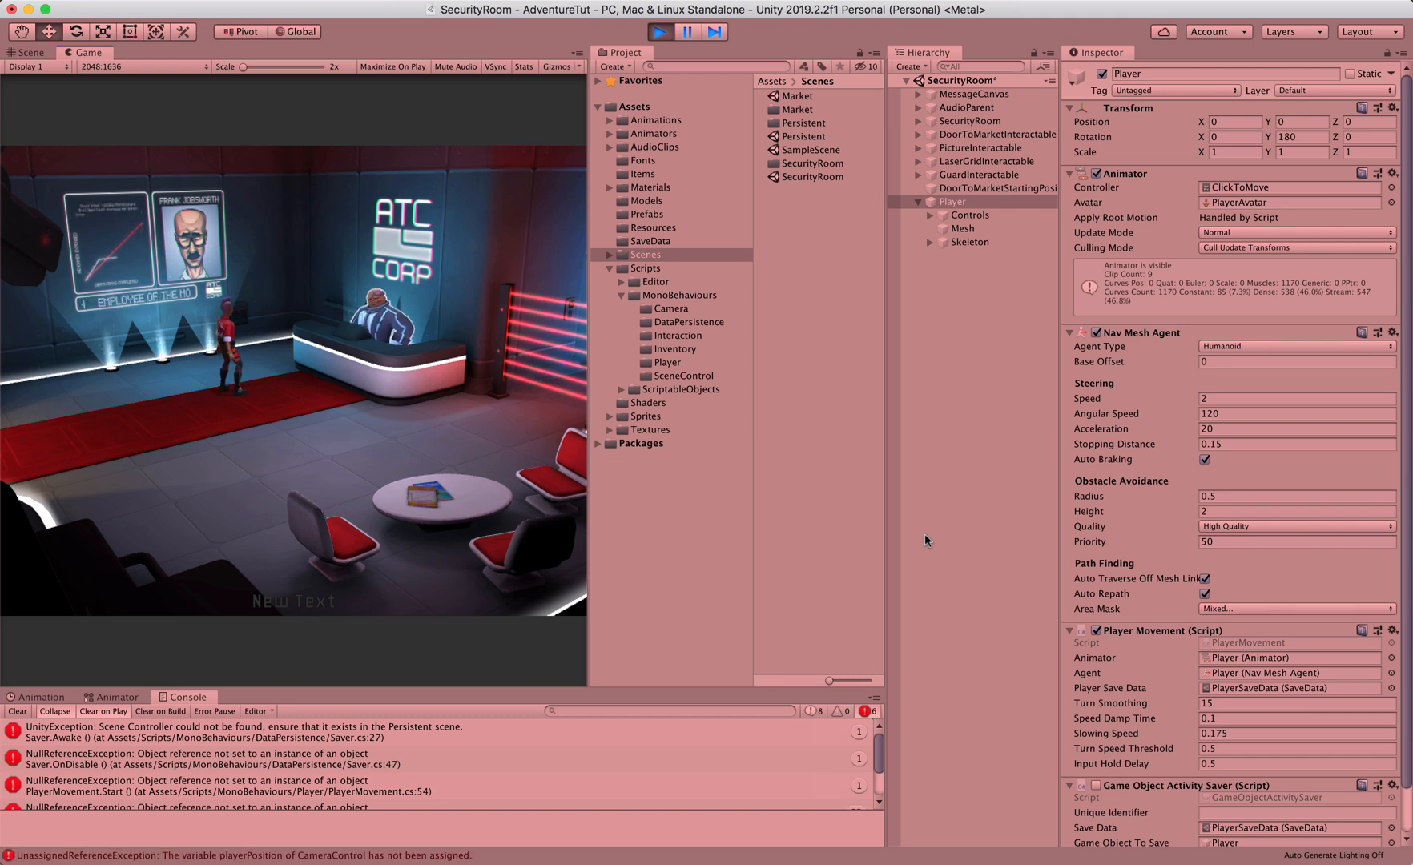
left_click(657, 32)
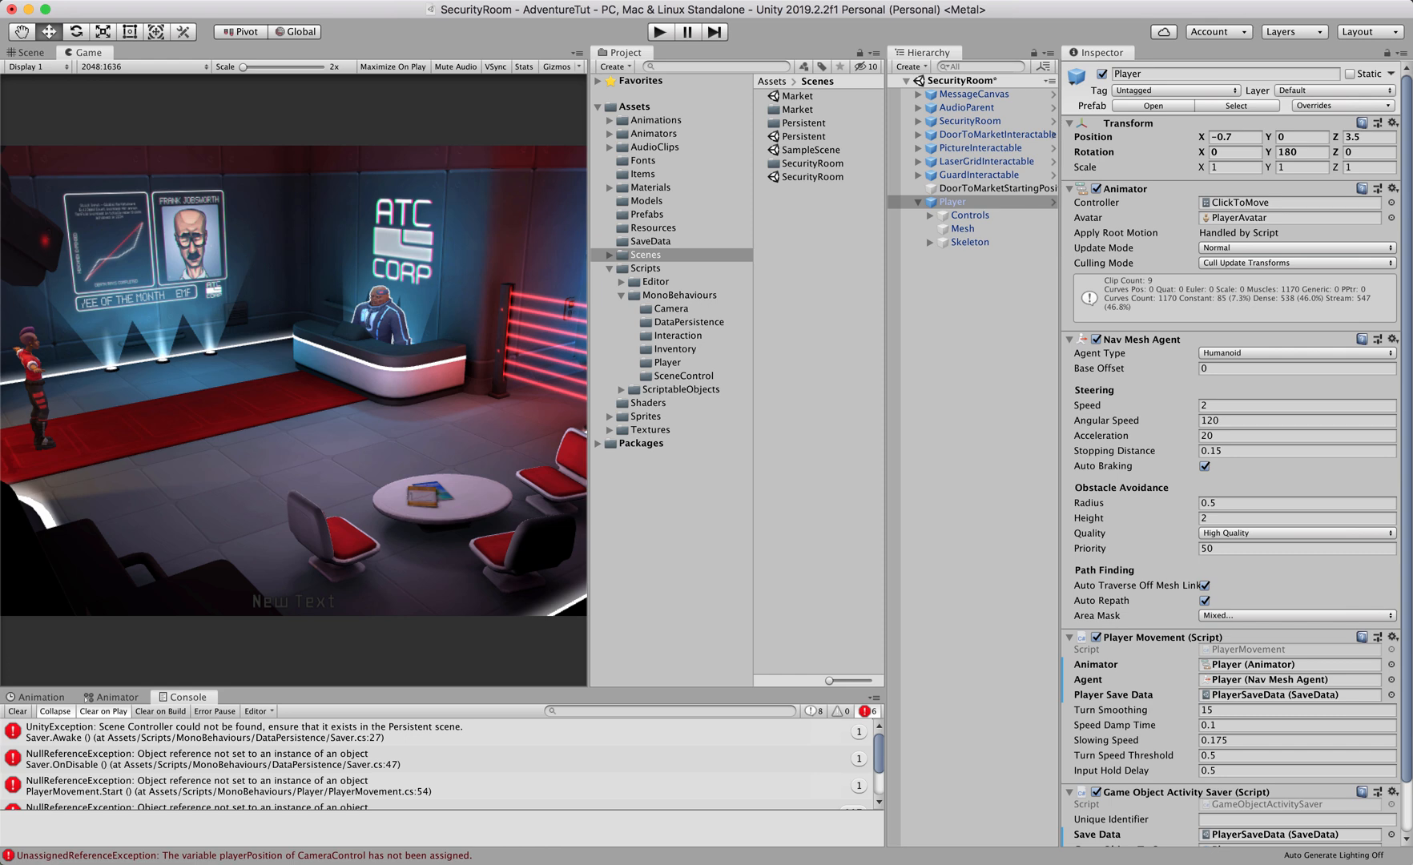
Step: Reopen the Persistent scene and run the game from it to recheck the console errors
left_click(120, 54)
left_click(805, 140)
double_click(807, 138)
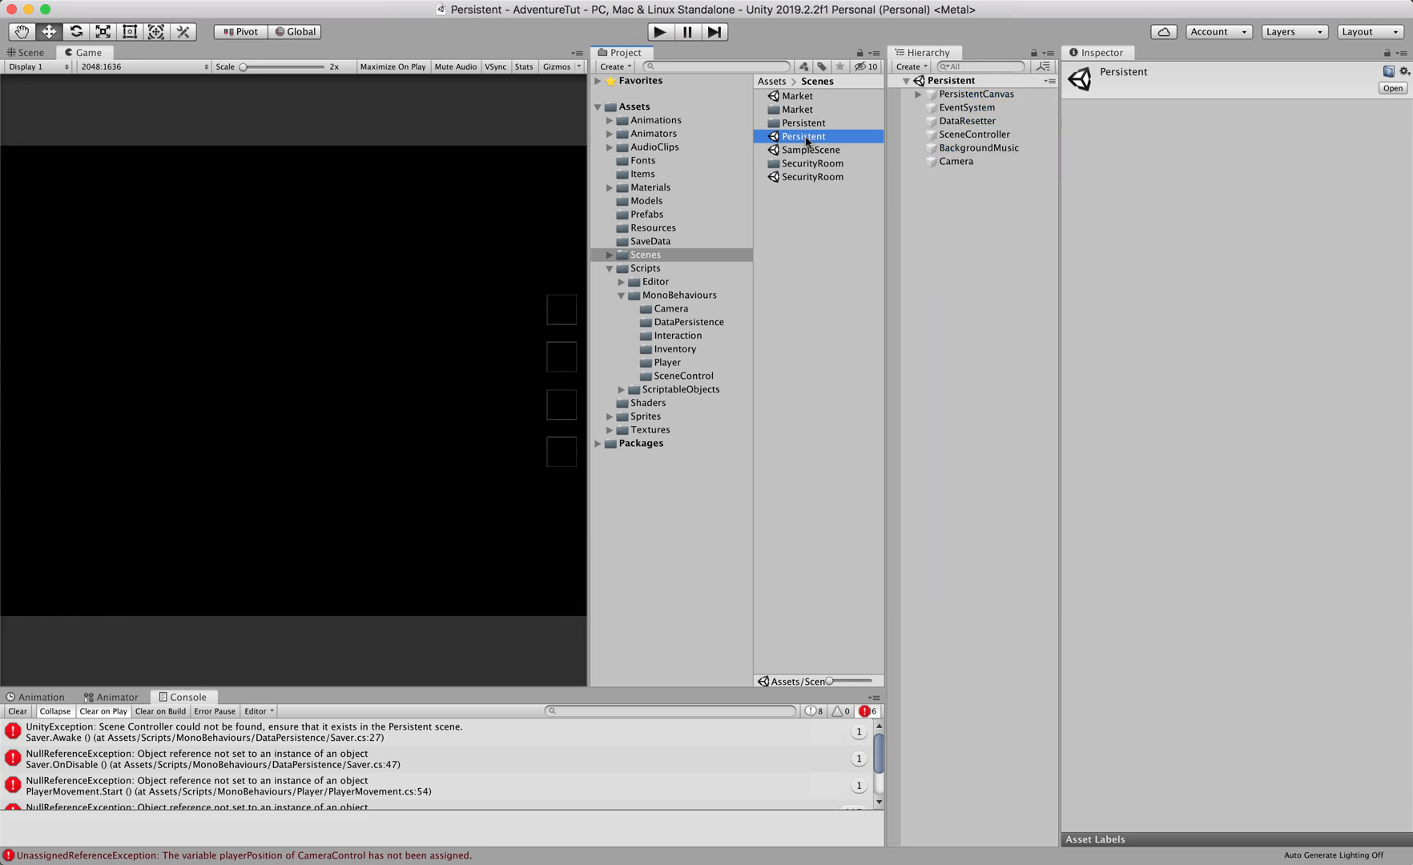
left_click(659, 32)
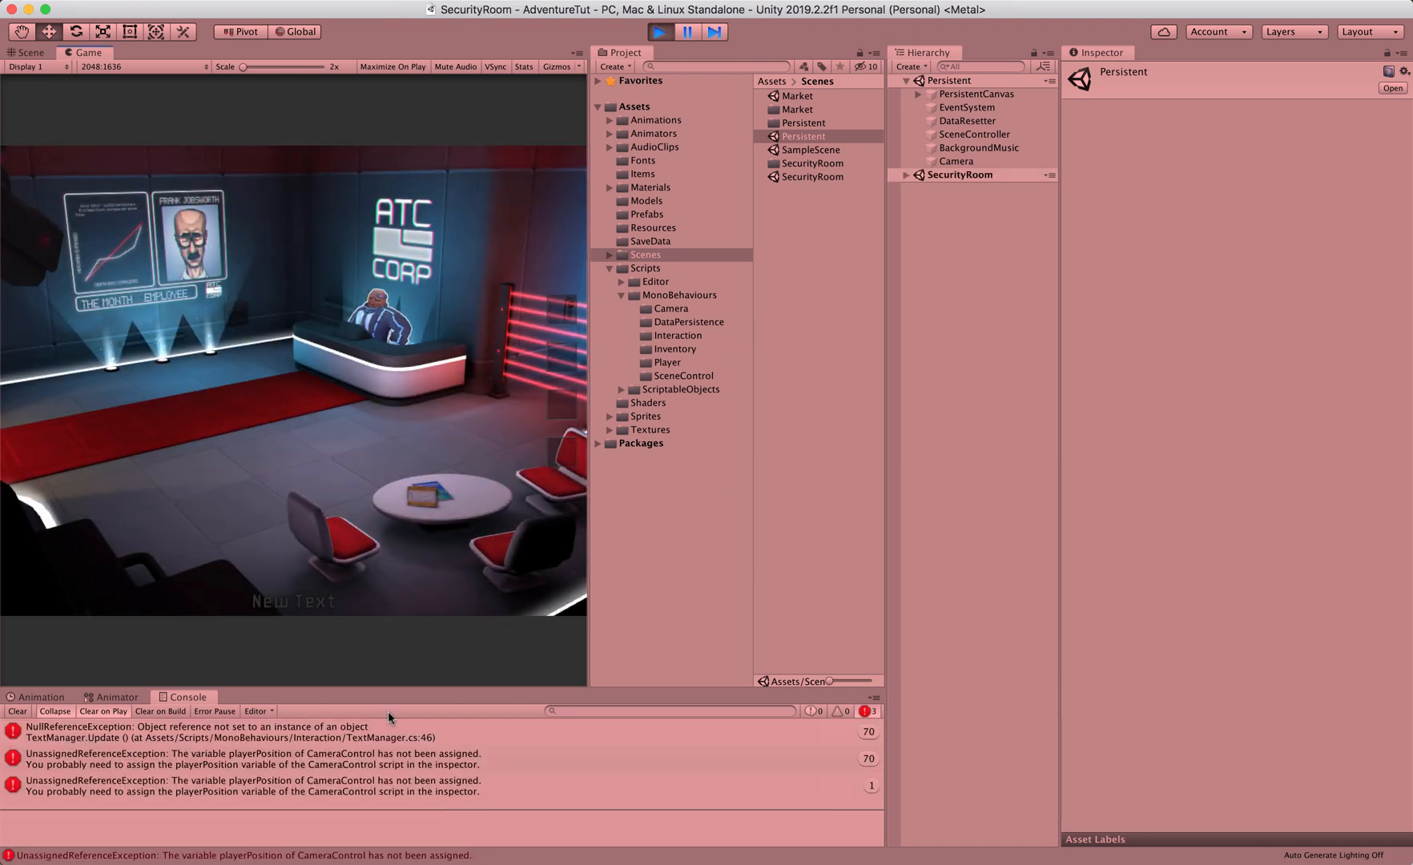
Step: Trace the console's NullReferenceException to MessageCanvas and its TextManager.cs source, and stop the test run
left_click(346, 741)
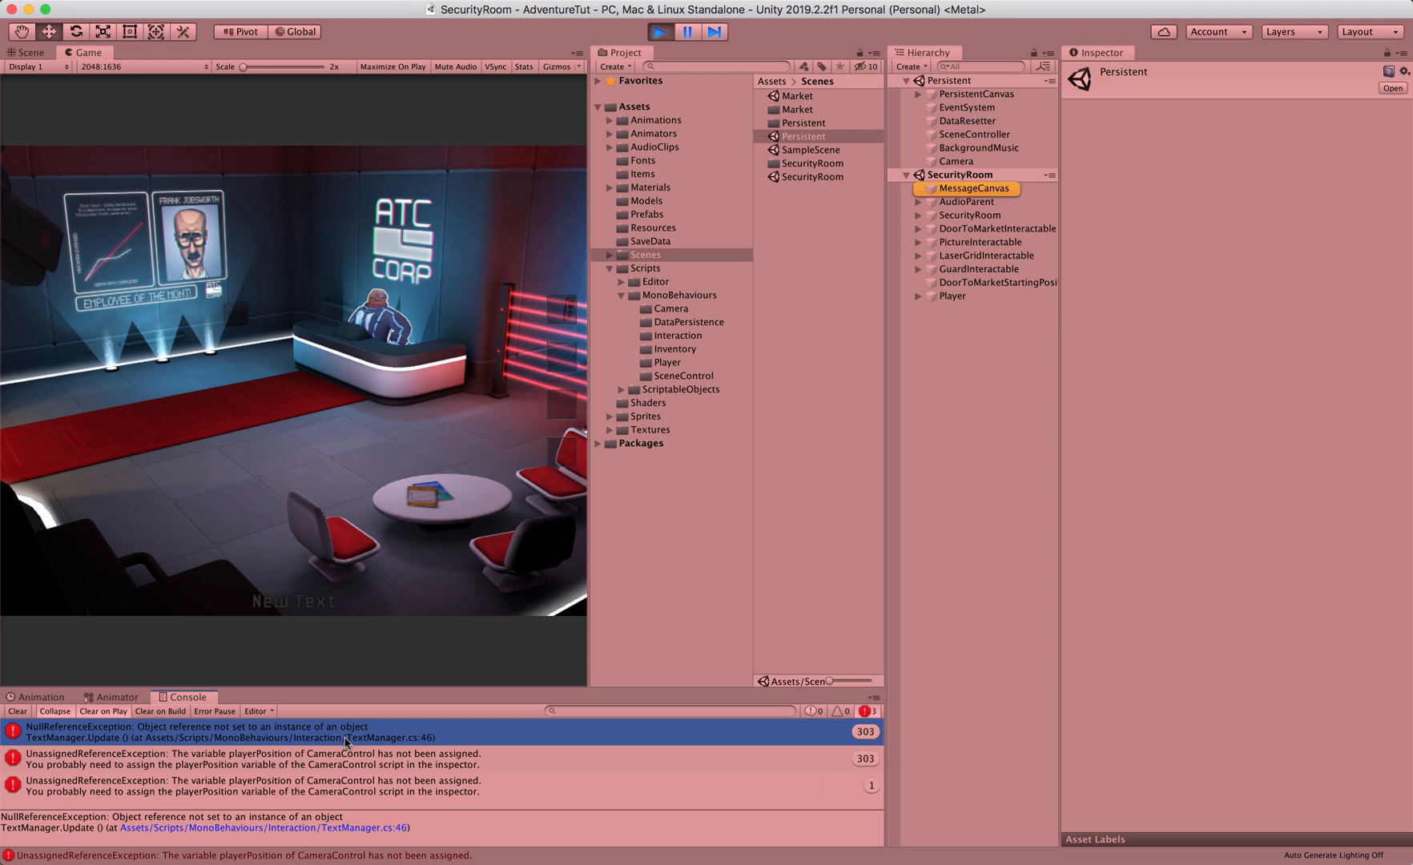
left_click(971, 188)
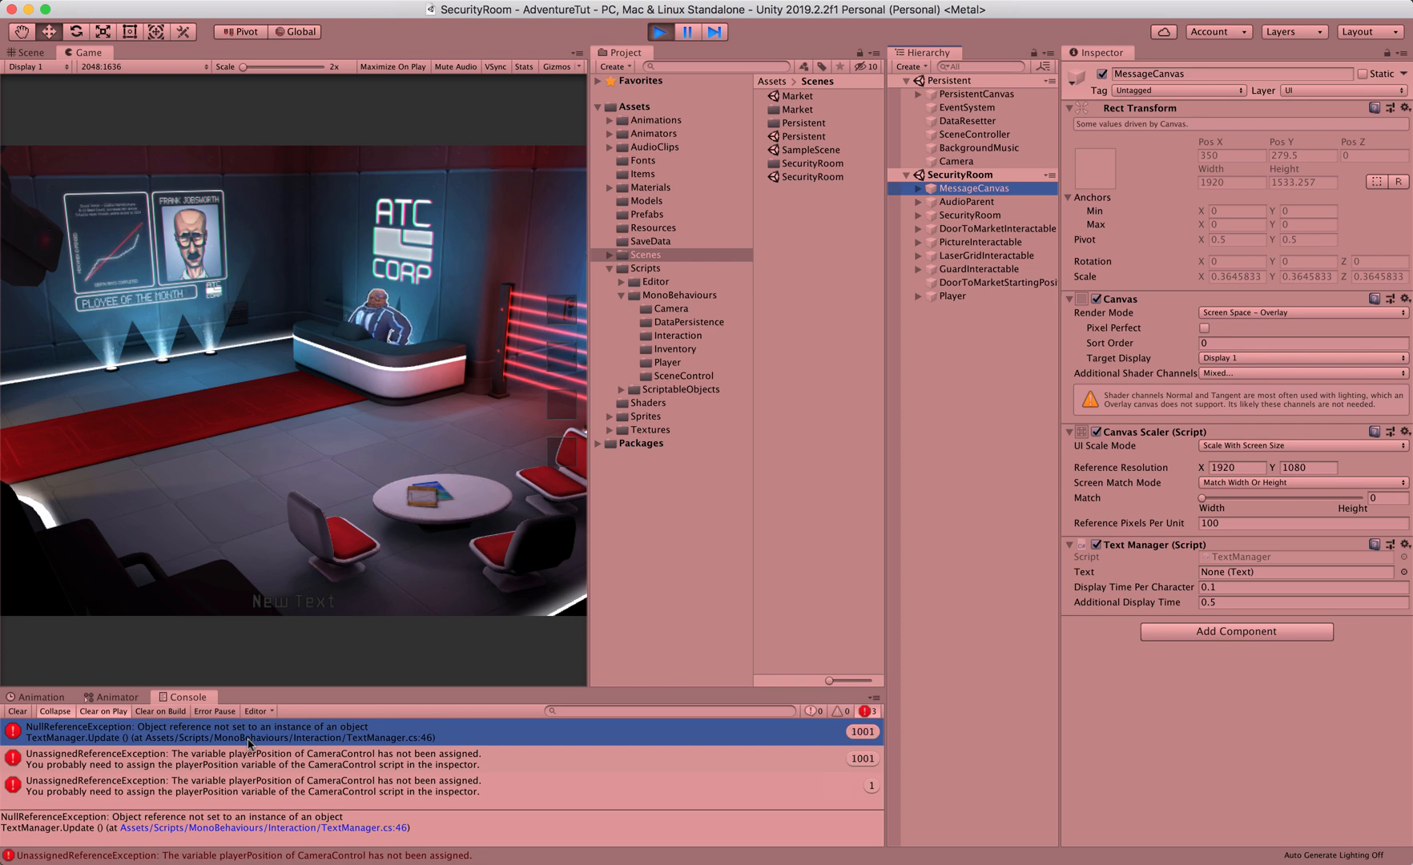
double_click(248, 743)
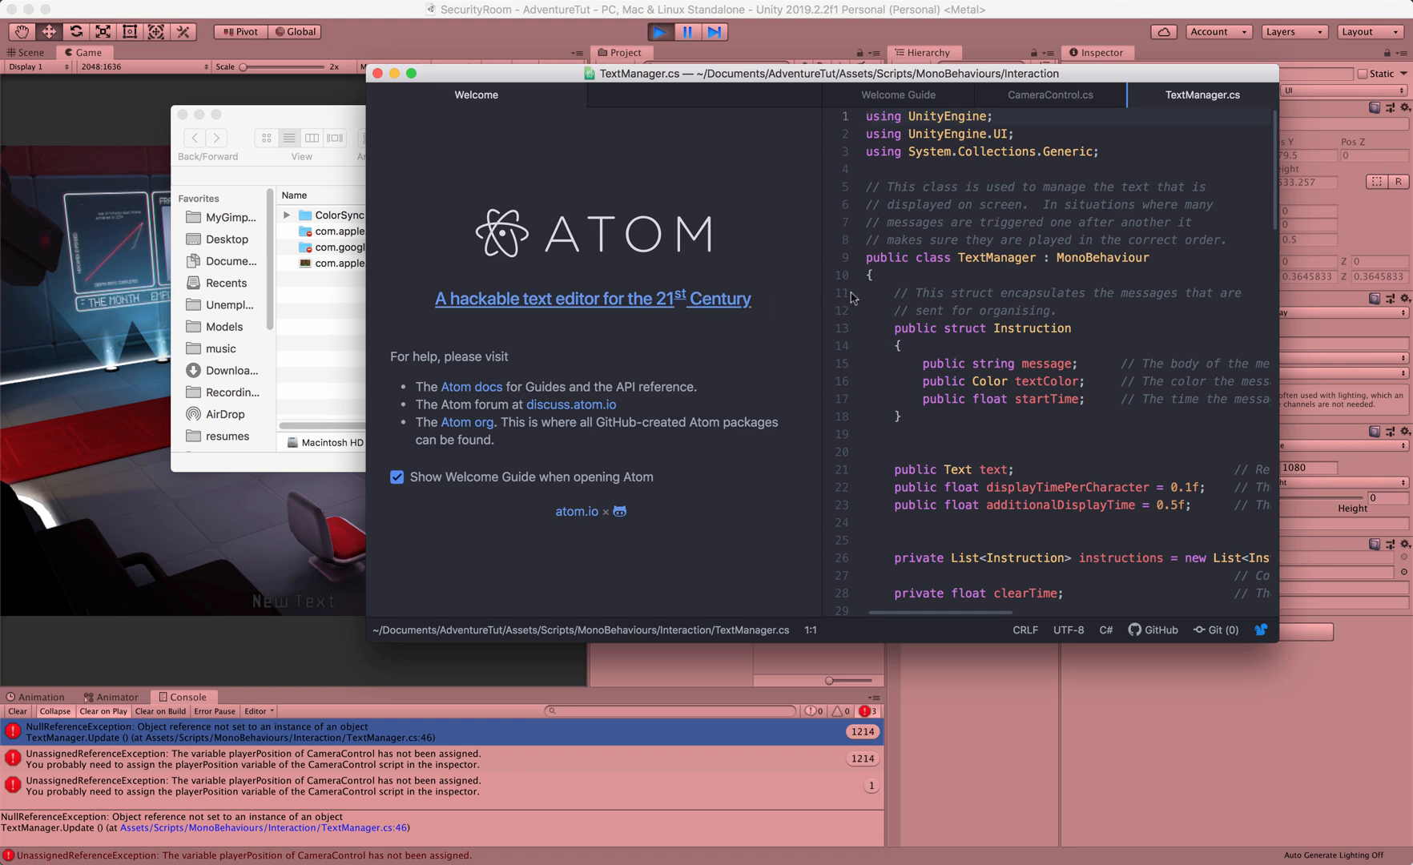
left_click_drag(825, 306, 423, 286)
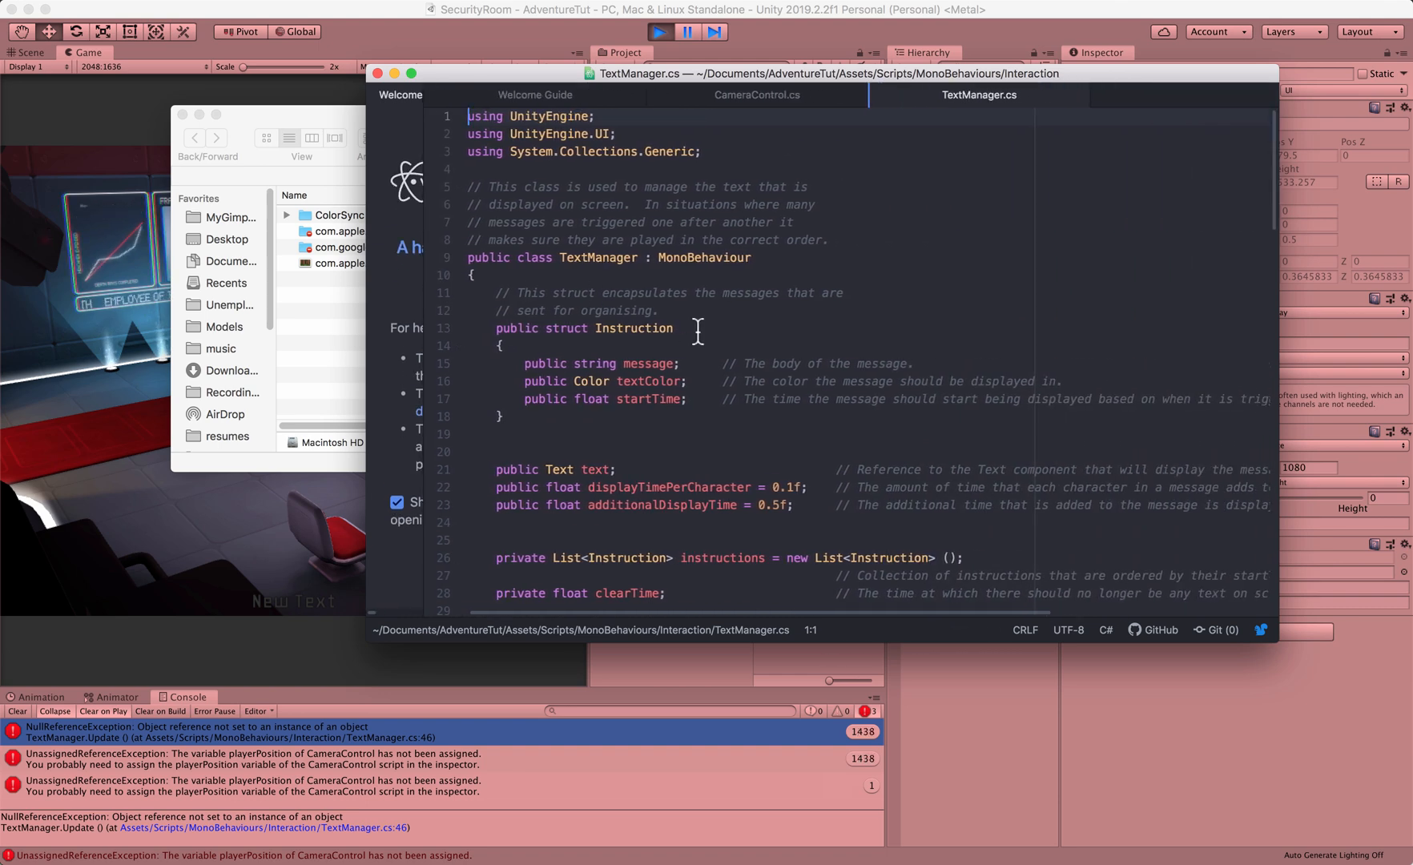
left_click(660, 14)
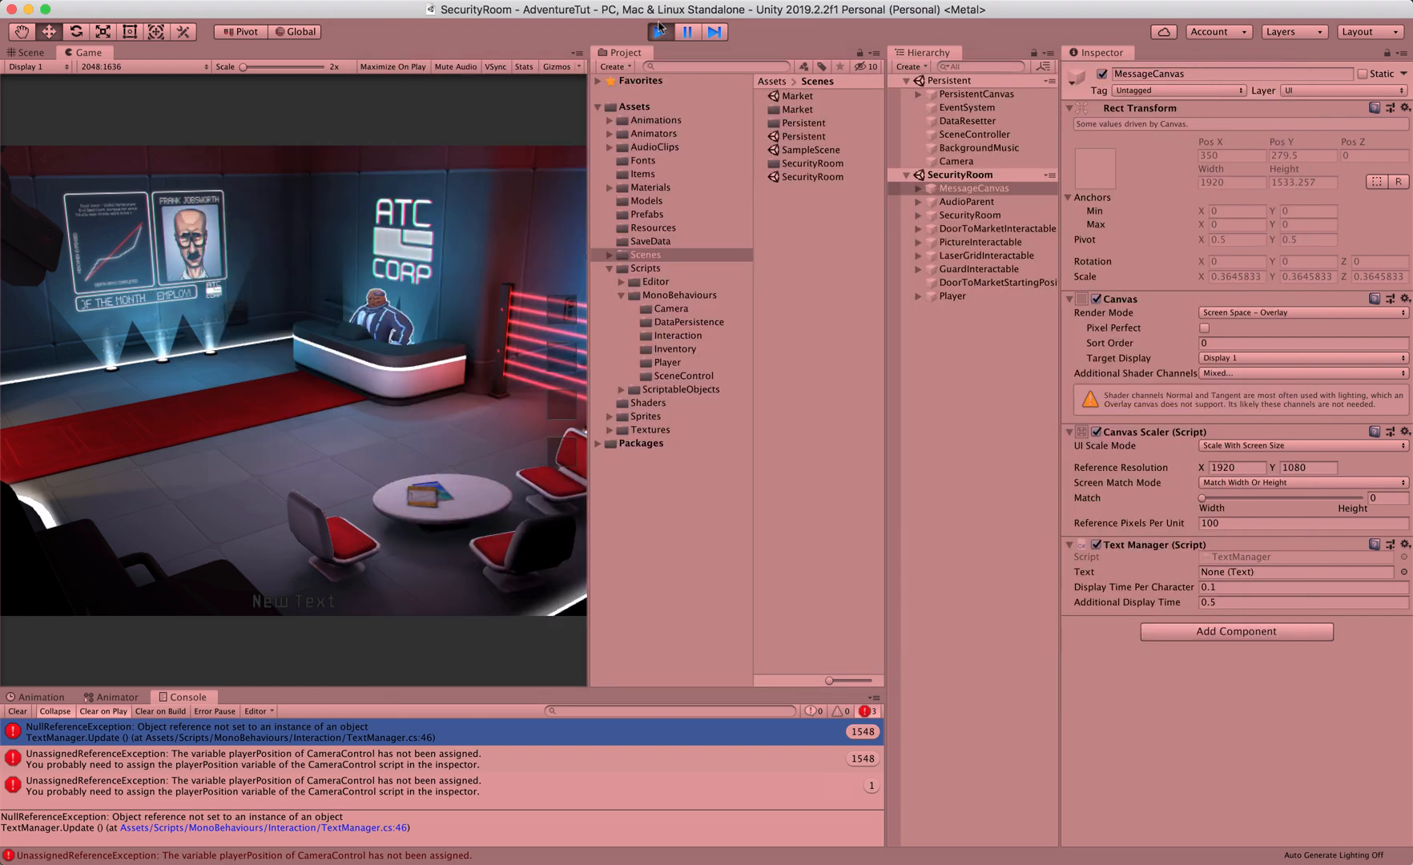
left_click(658, 31)
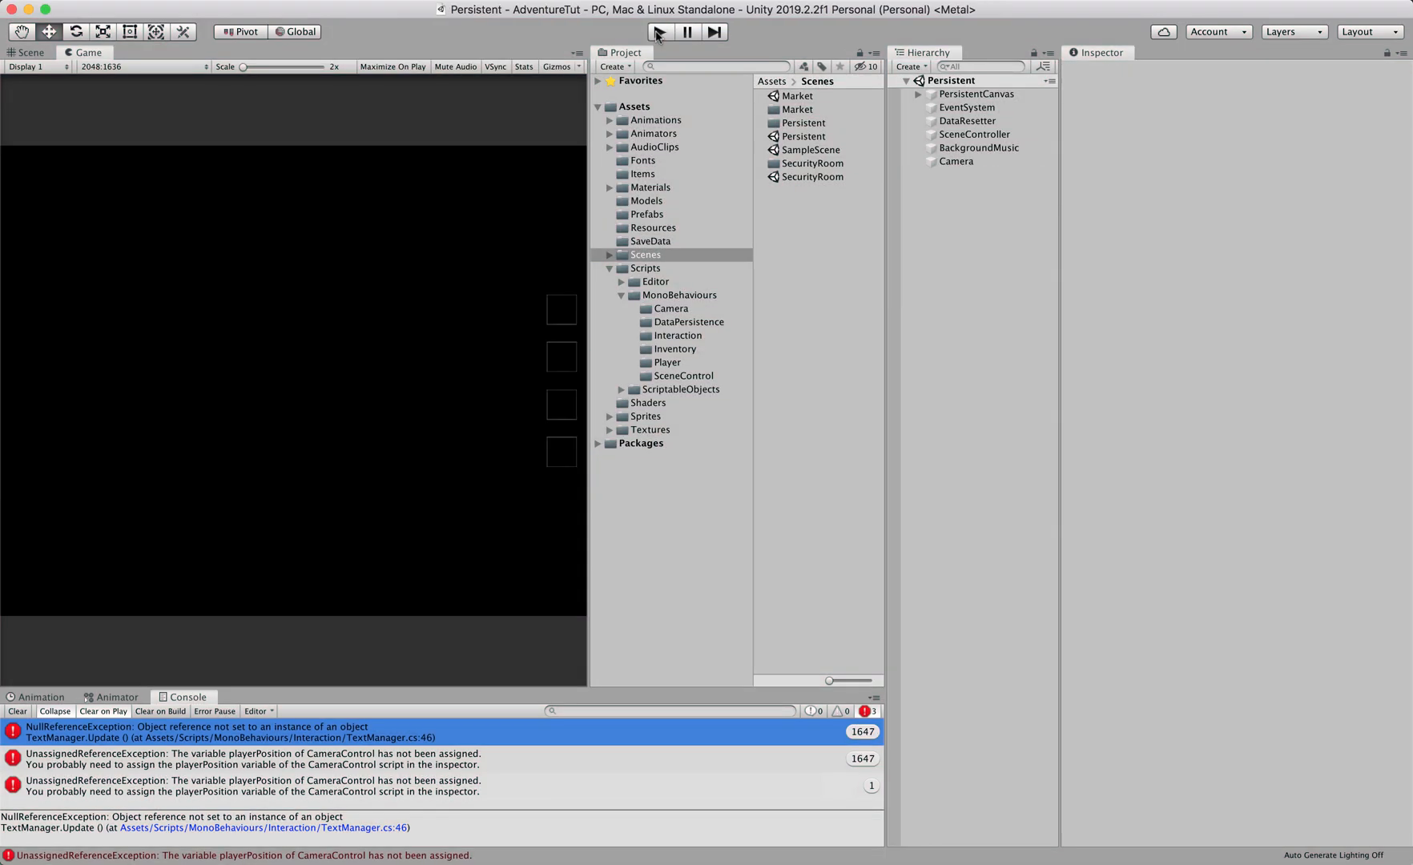
Step: Switch to Atom to examine how TextManager.cs declares and uses its text variable, and close the editor window
key("super+Tab")
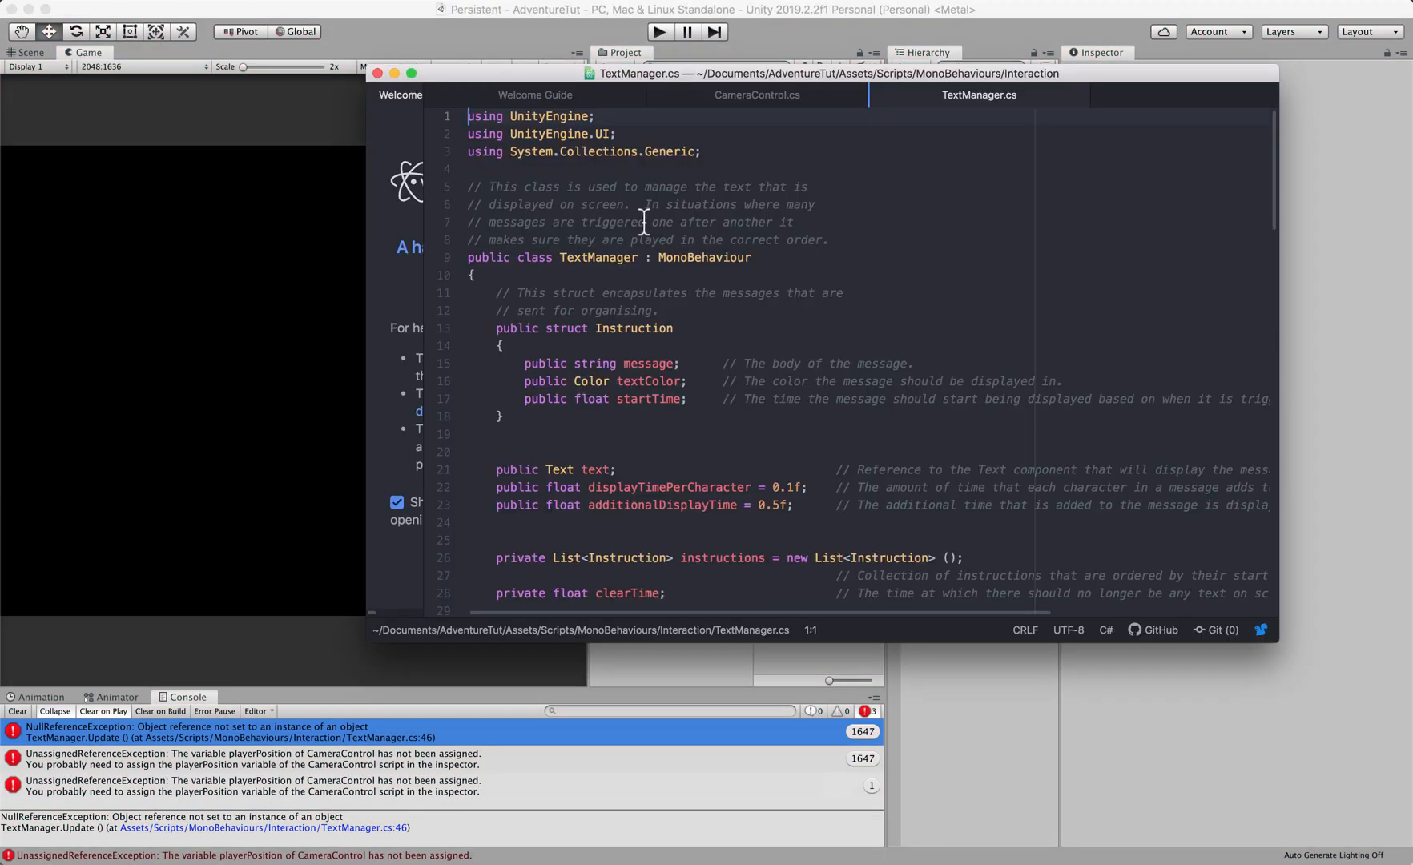
scroll(654, 348, "down", 5)
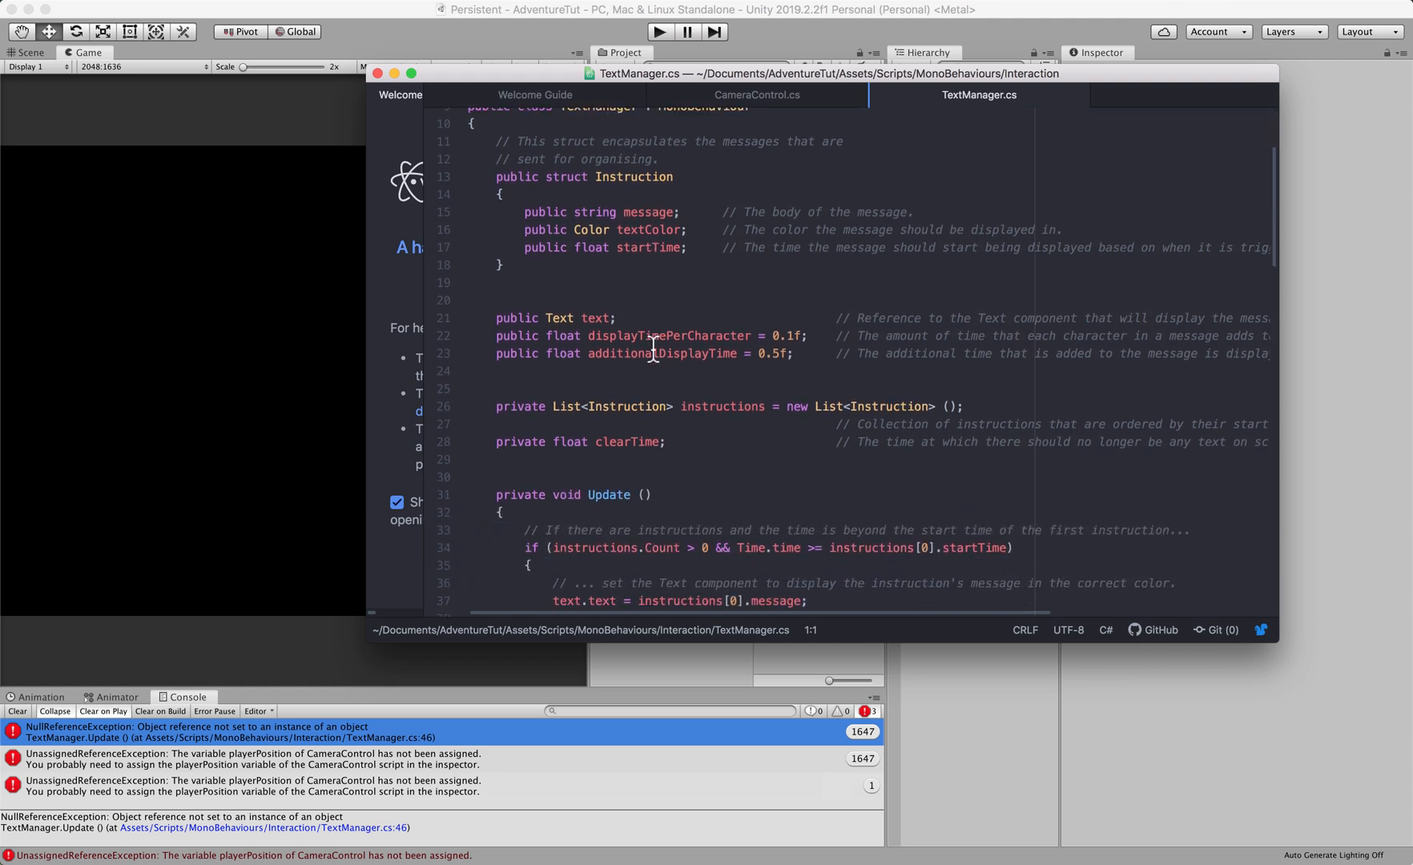
left_click_drag(621, 308, 496, 312)
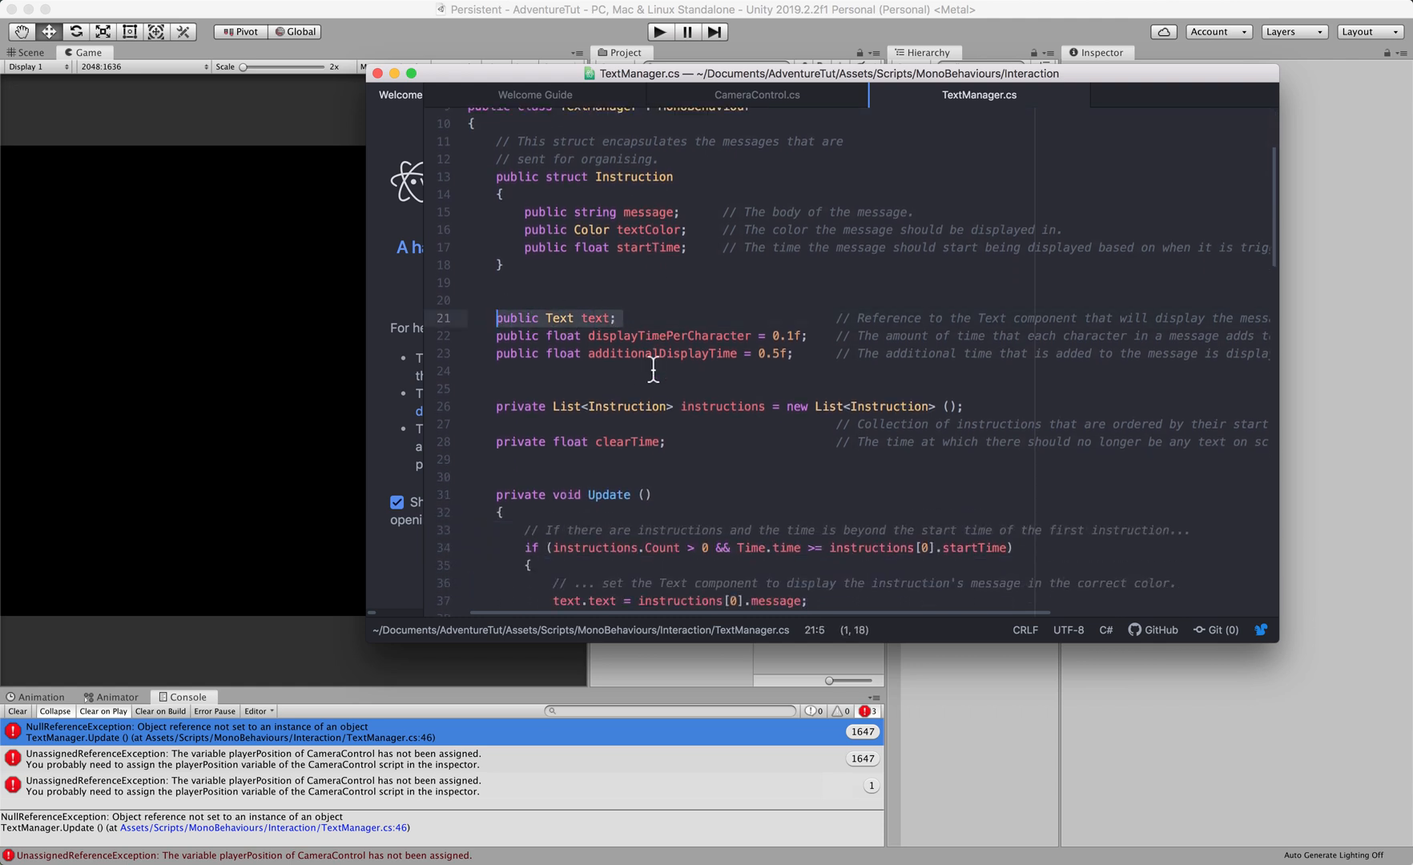
scroll(654, 369, "down", 4)
scroll(654, 368, "down", 3)
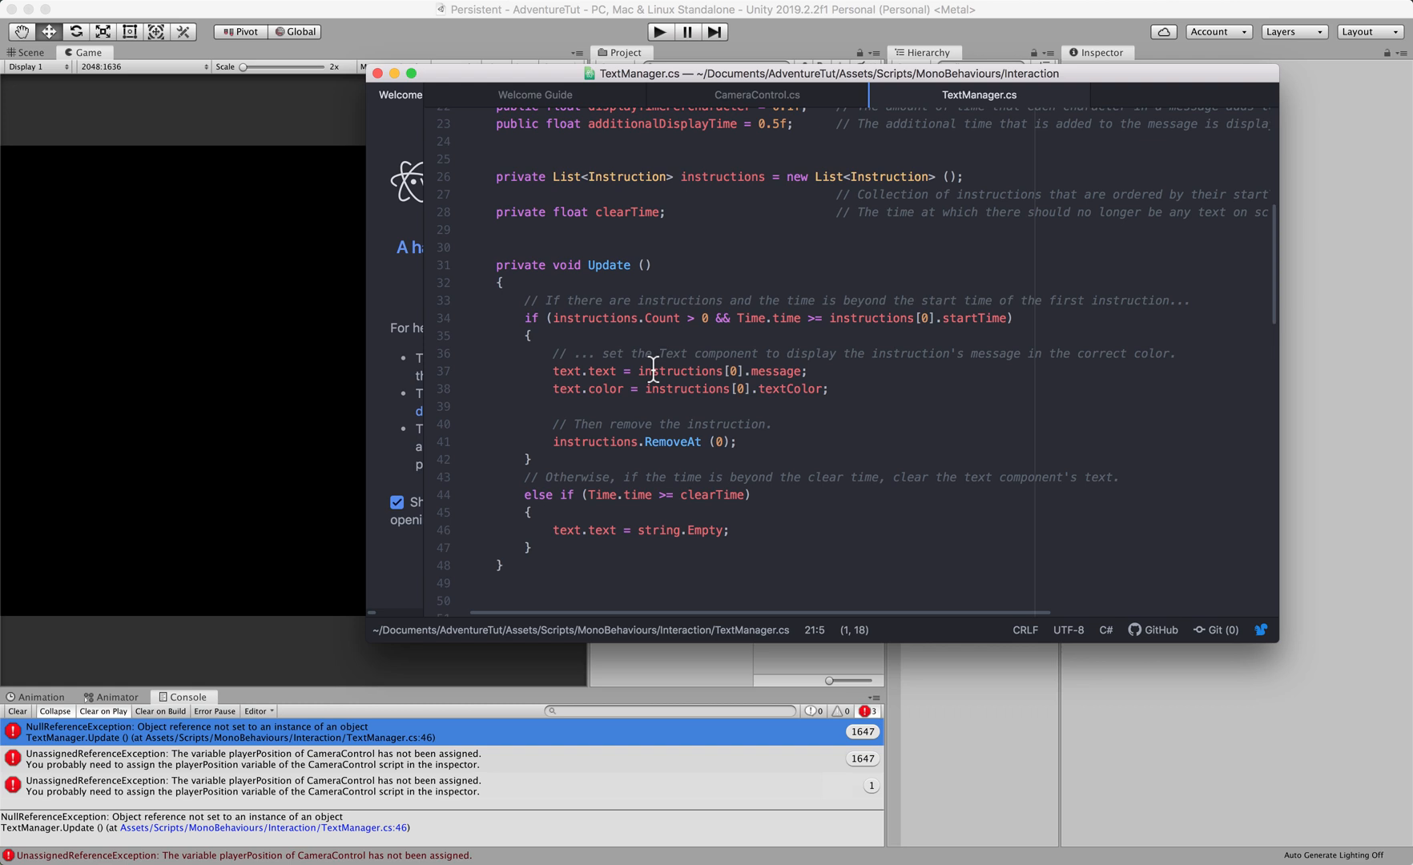
scroll(654, 369, "up", 6)
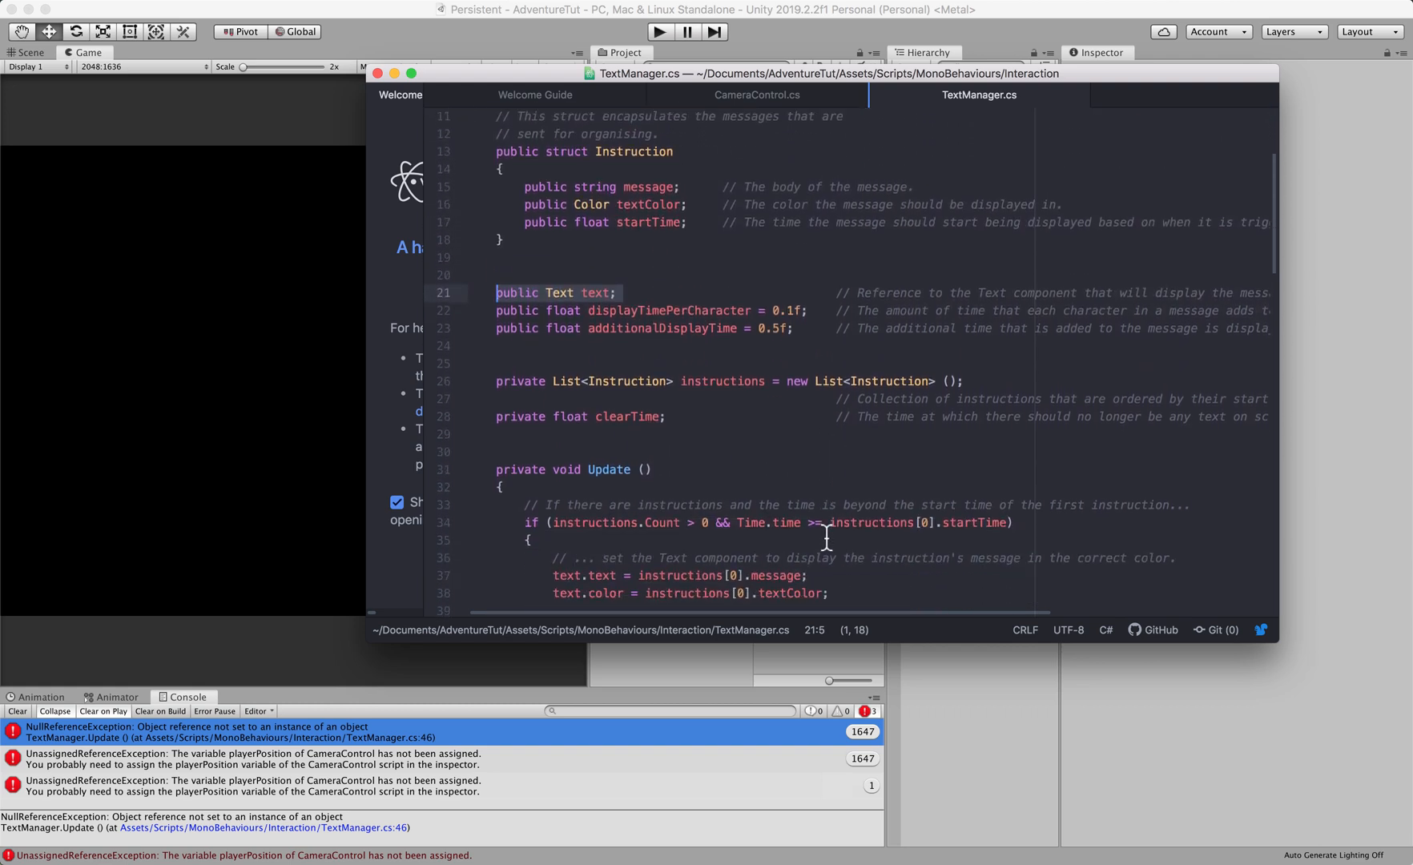
scroll(826, 537, "down", 3)
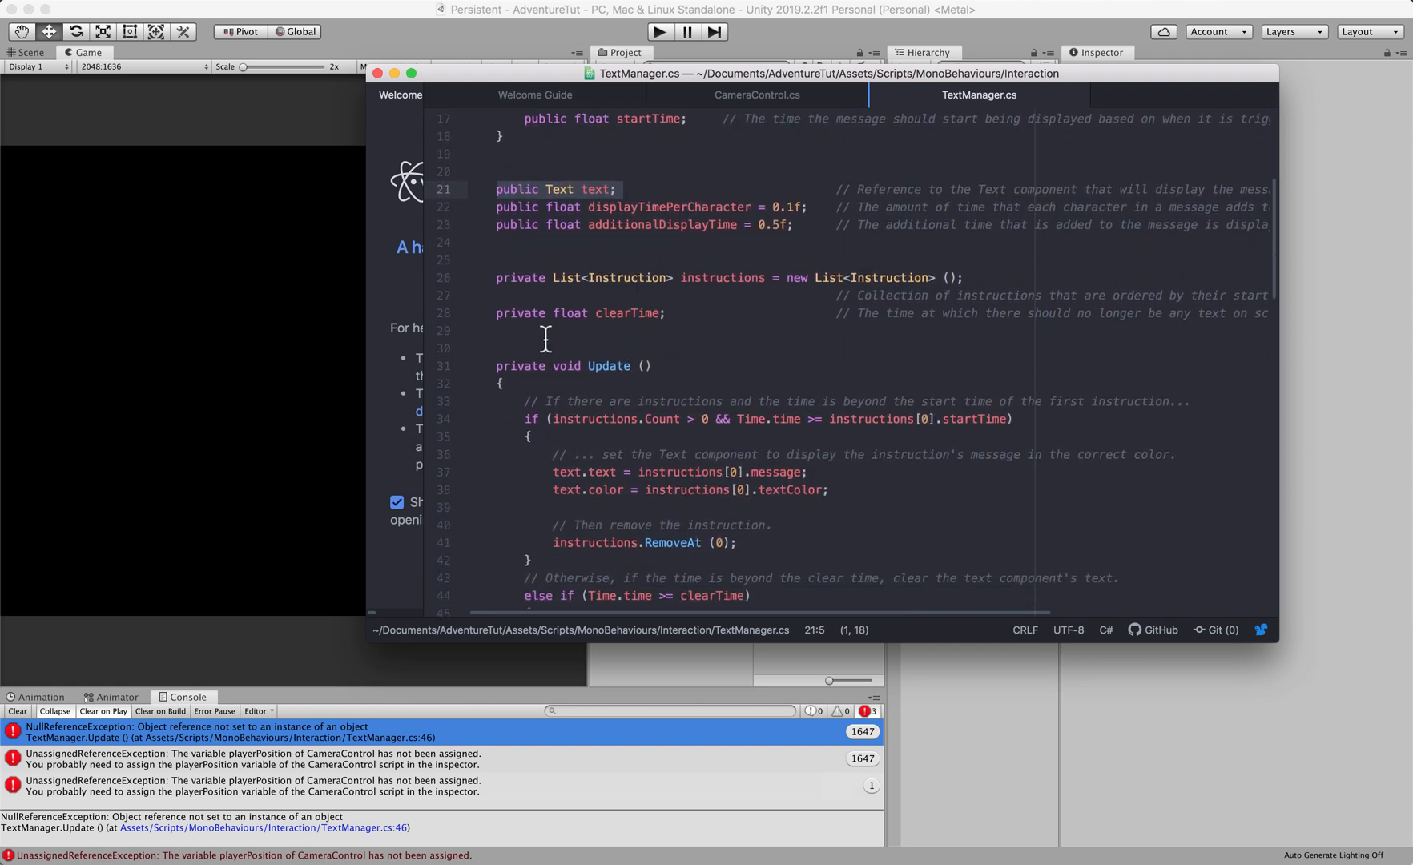
scroll(597, 327, "down", 5)
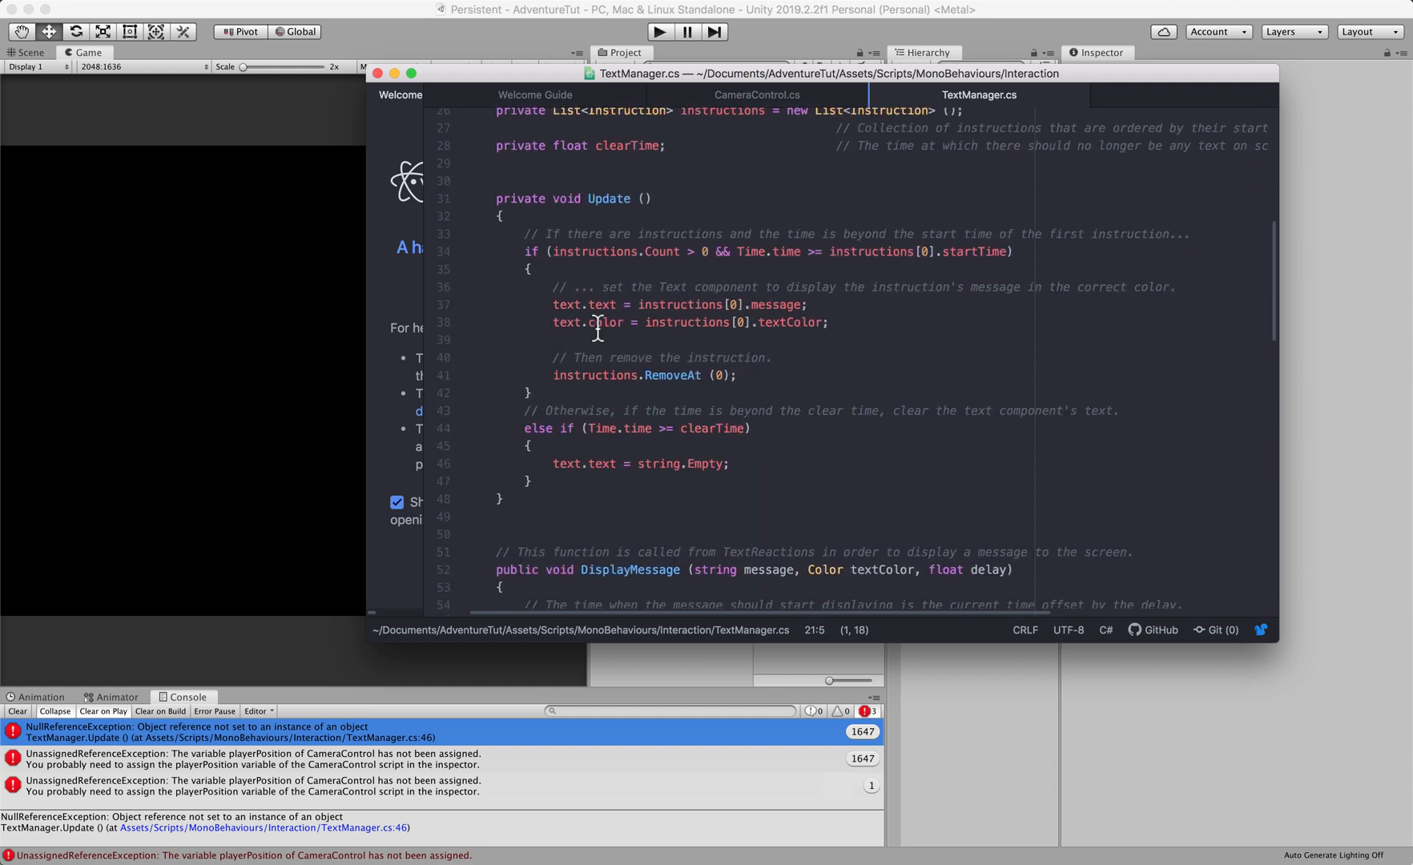
scroll(598, 328, "up", 6)
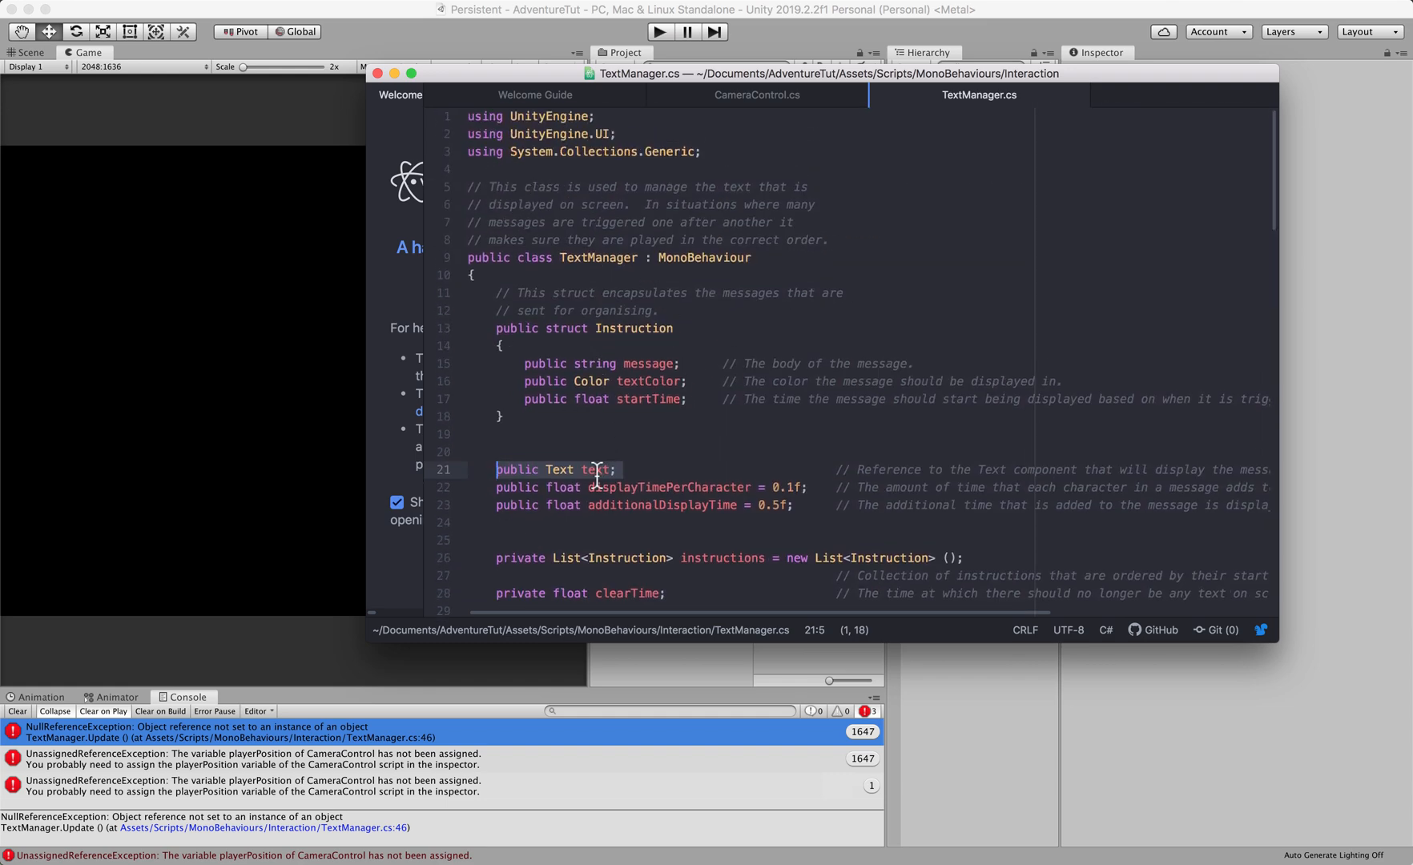
left_click(377, 73)
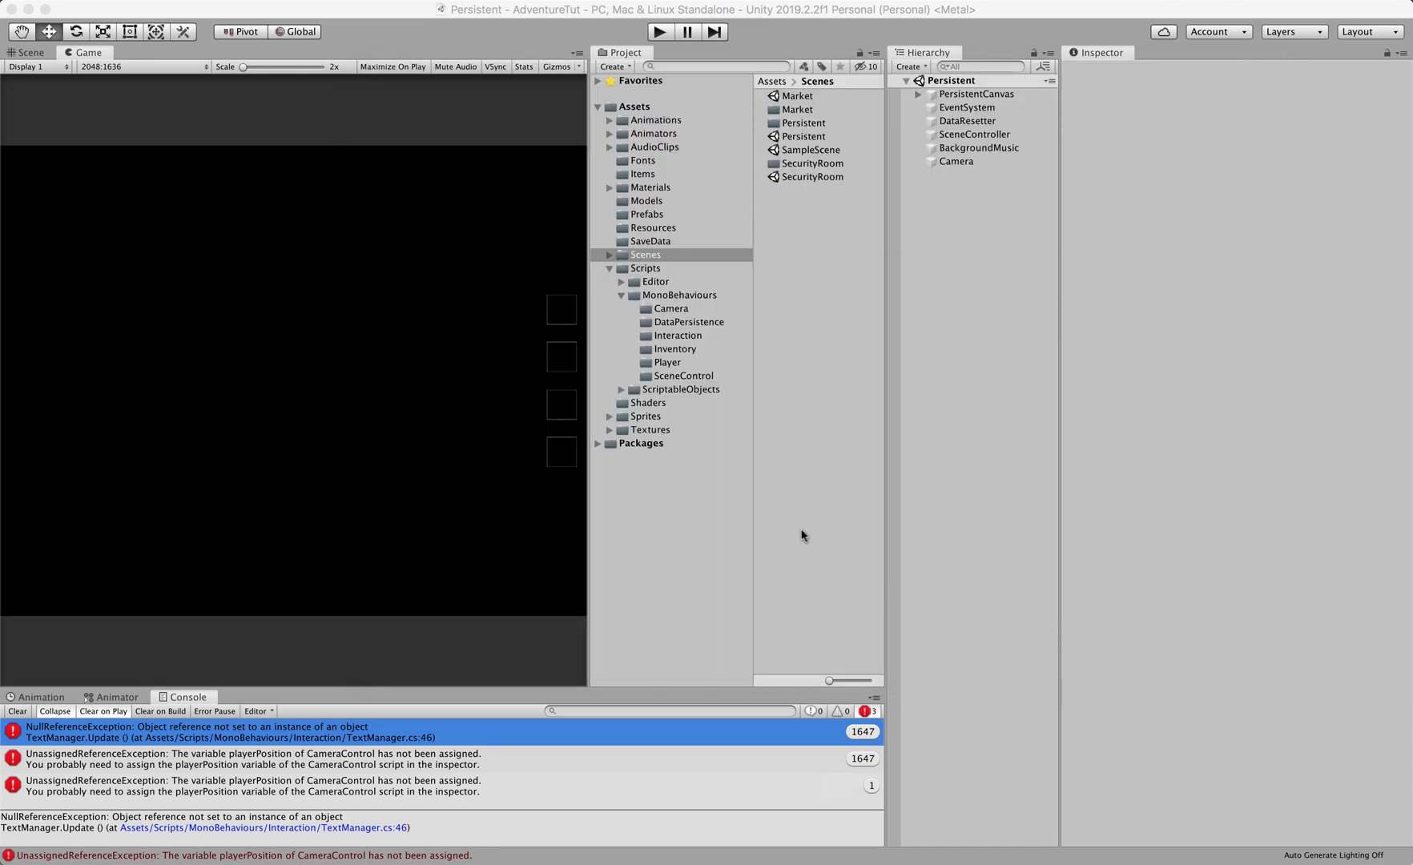
Step: Recheck the TextManager and CameraControl console errors and open the SecurityRoom scene
left_click(449, 753)
left_click(431, 735)
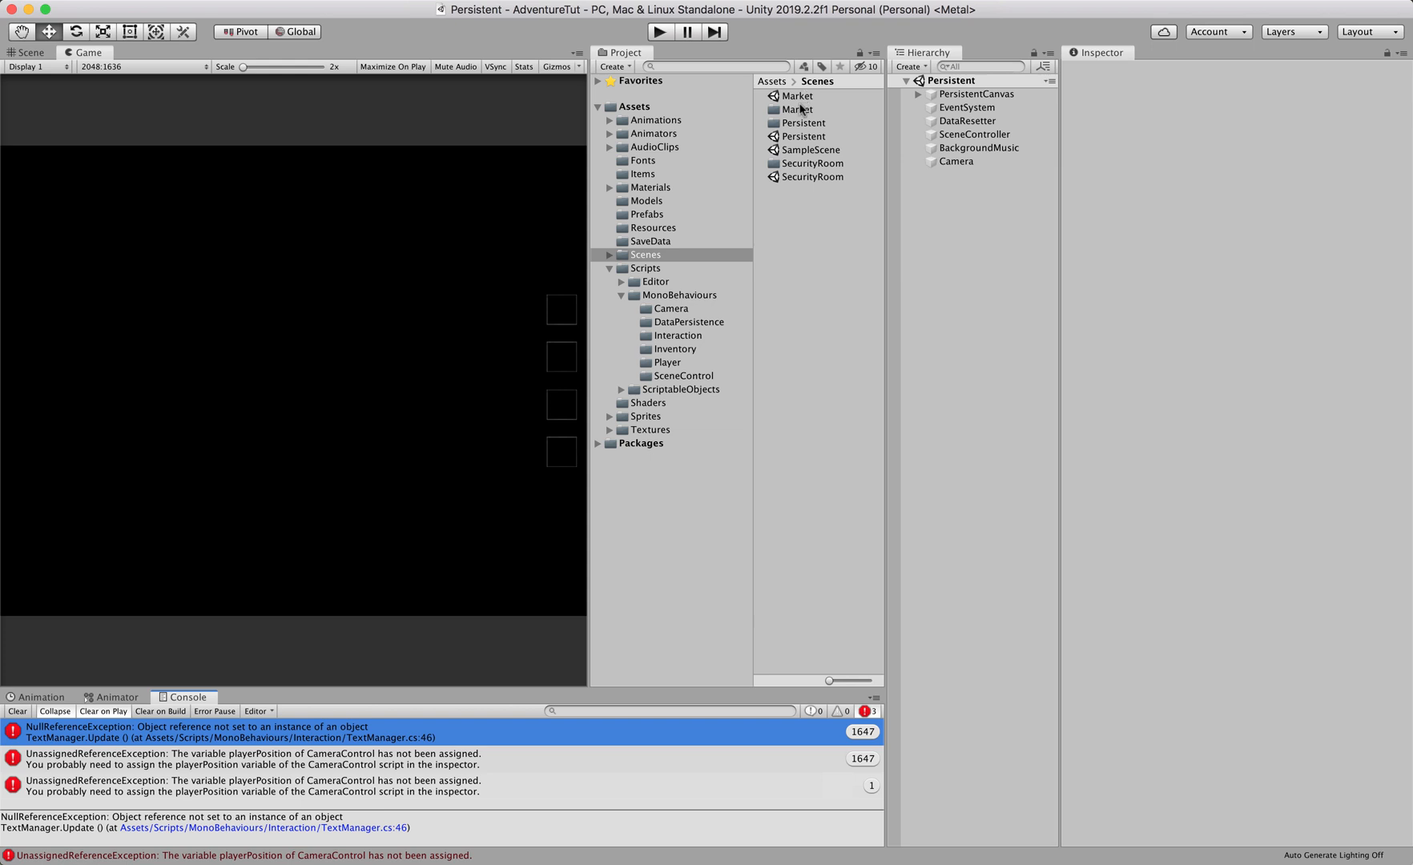
left_click(792, 163)
left_click(798, 177)
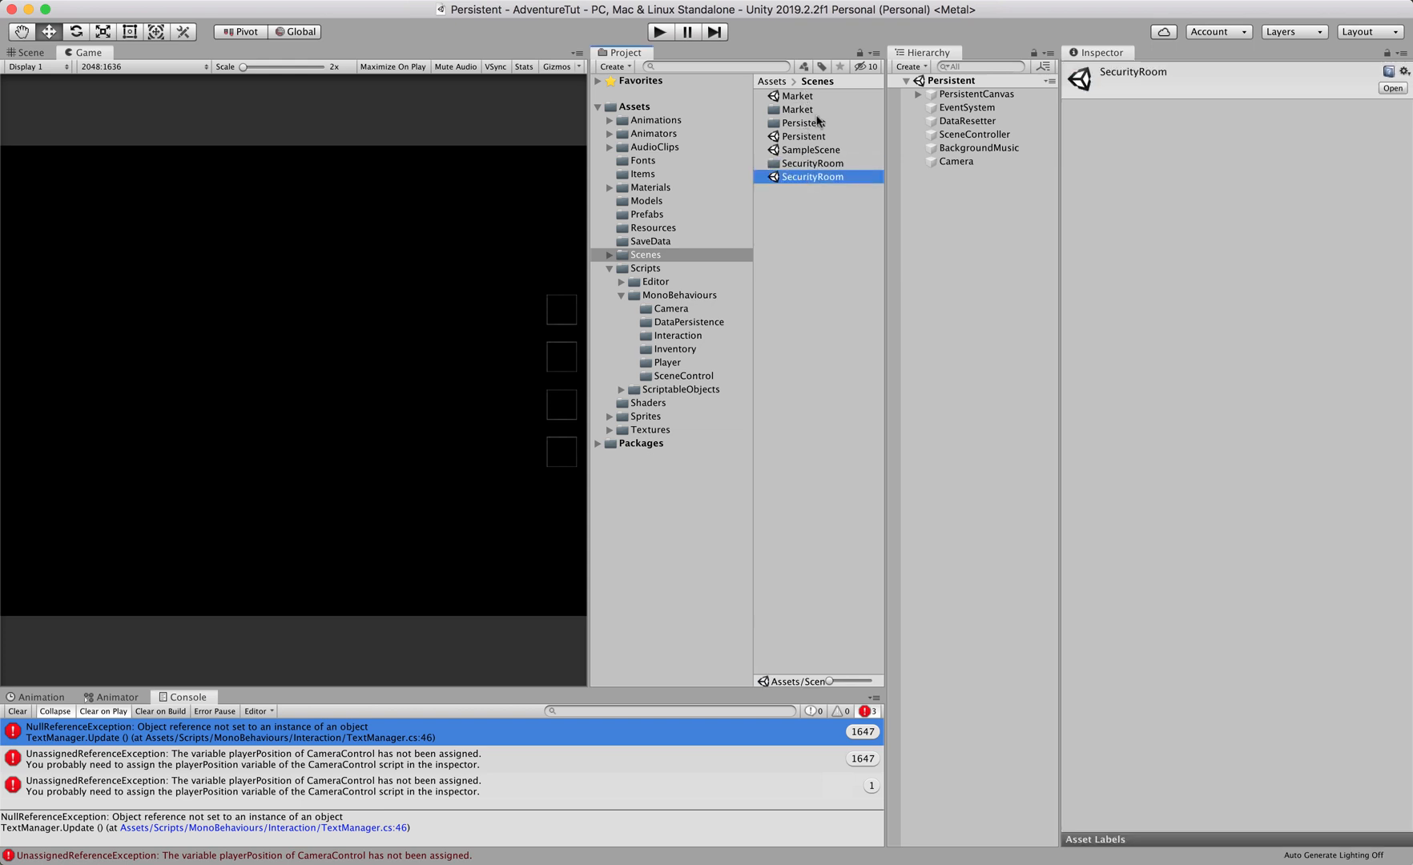
mouse_move(809, 177)
left_mouse_down()
mouse_move(921, 168)
mouse_move(842, 167)
mouse_move(945, 149)
mouse_move(962, 181)
mouse_move(947, 167)
mouse_move(992, 120)
mouse_move(857, 172)
mouse_move(806, 173)
left_mouse_up()
double_click(803, 175)
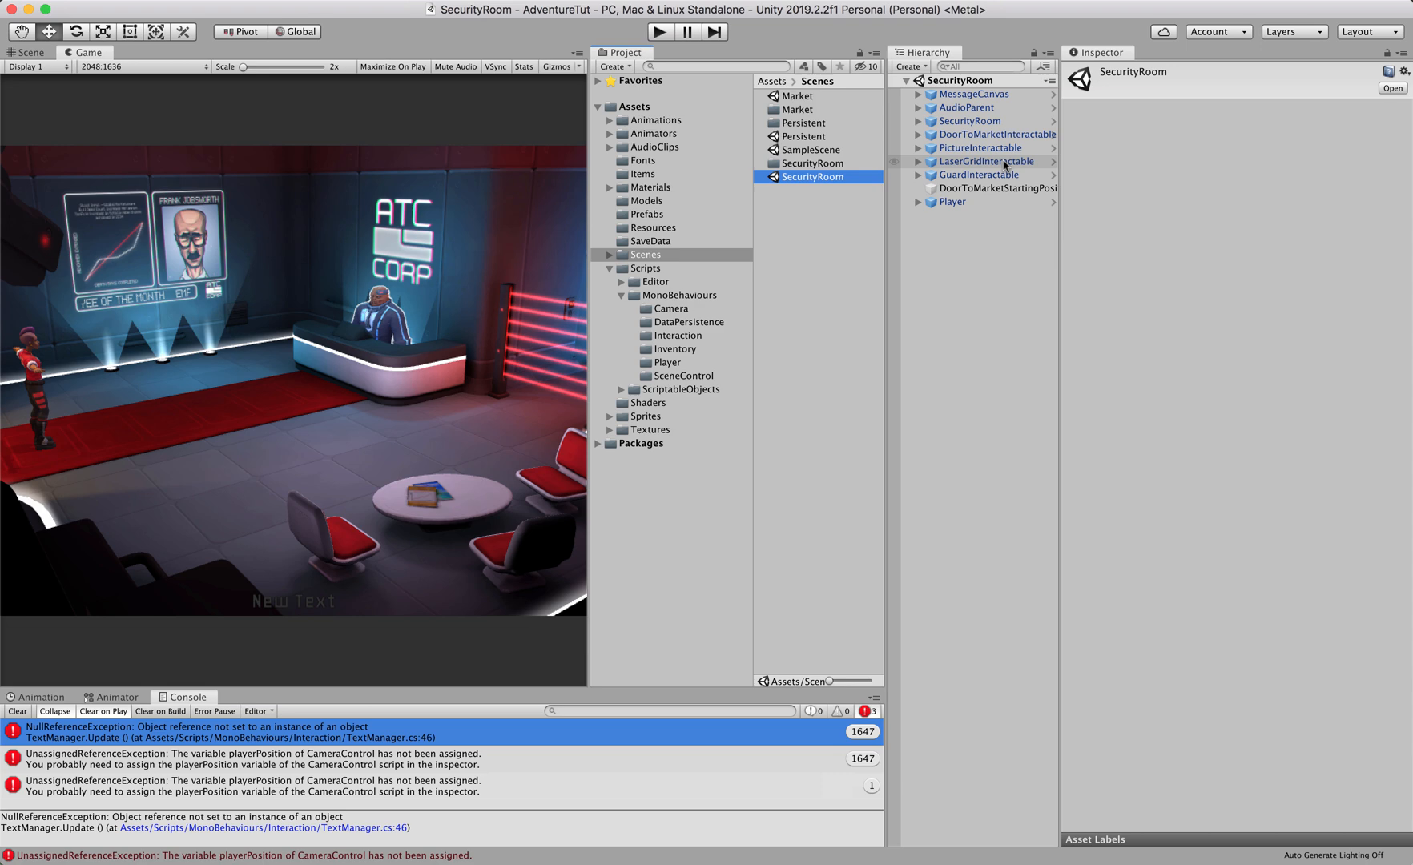
Step: Assign the MessageText child to the Text reference of MessageCanvas's Text Manager script
left_click(1013, 95)
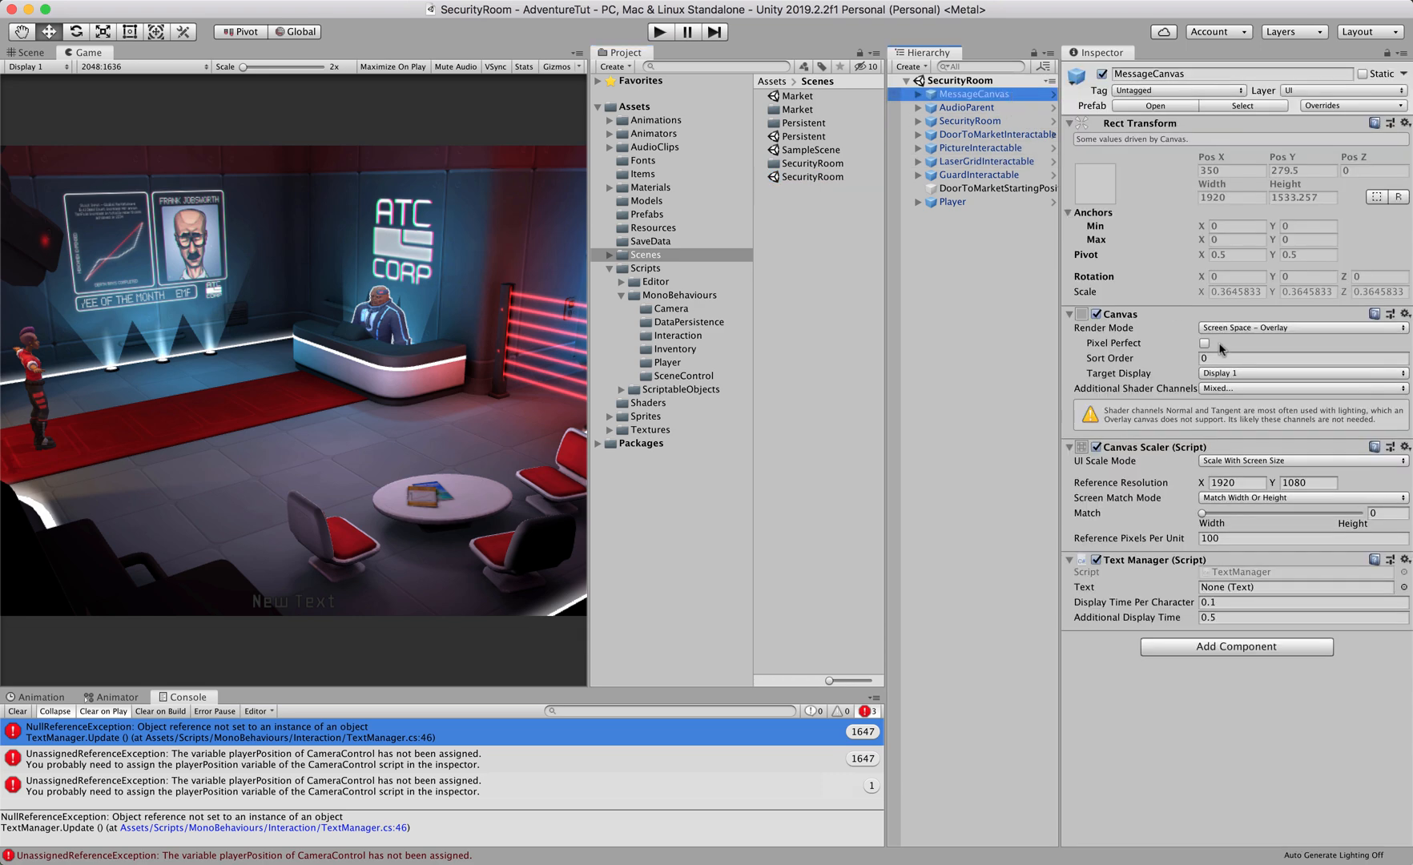
left_click(1234, 588)
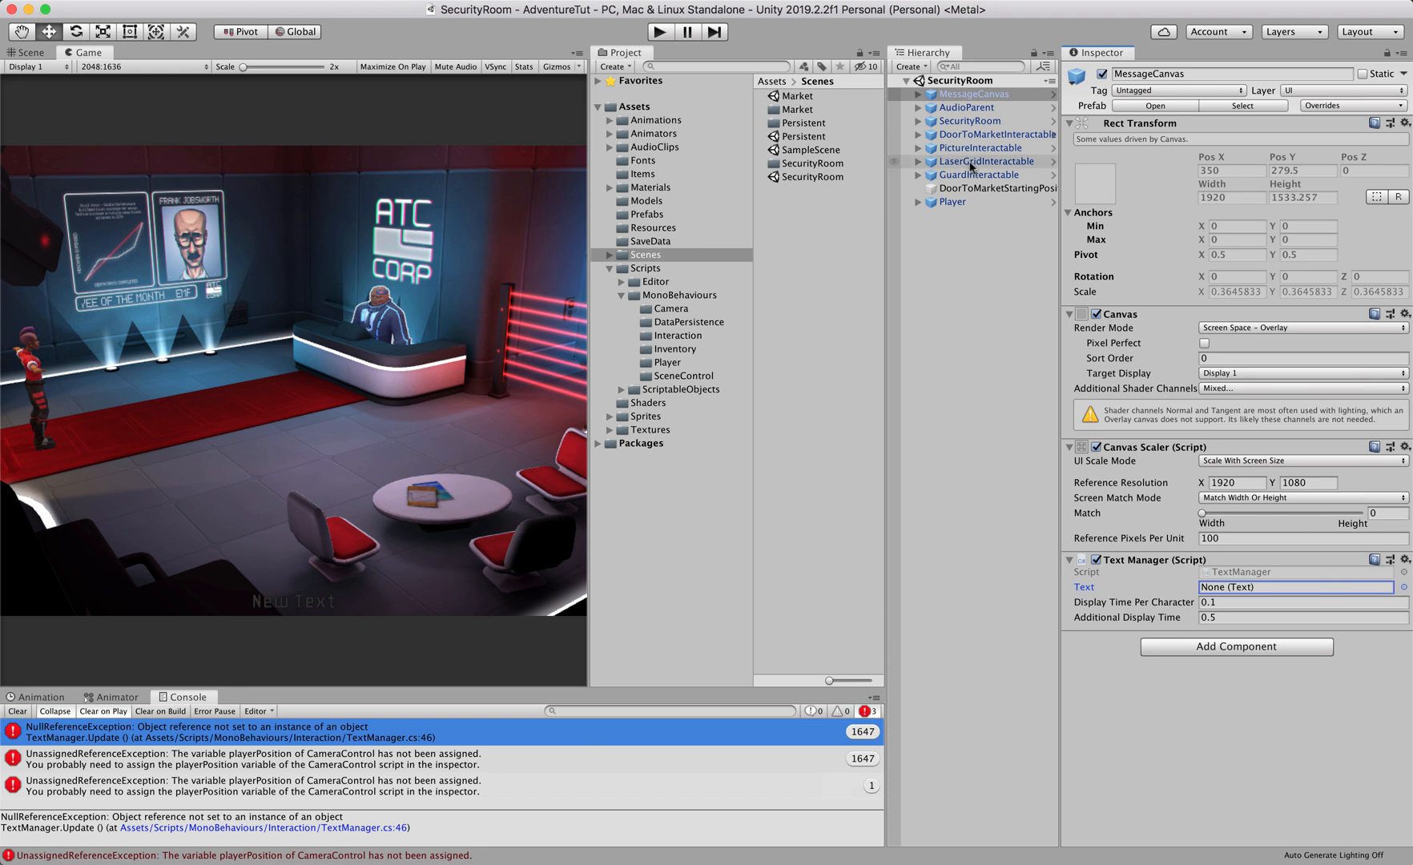
left_click(919, 95)
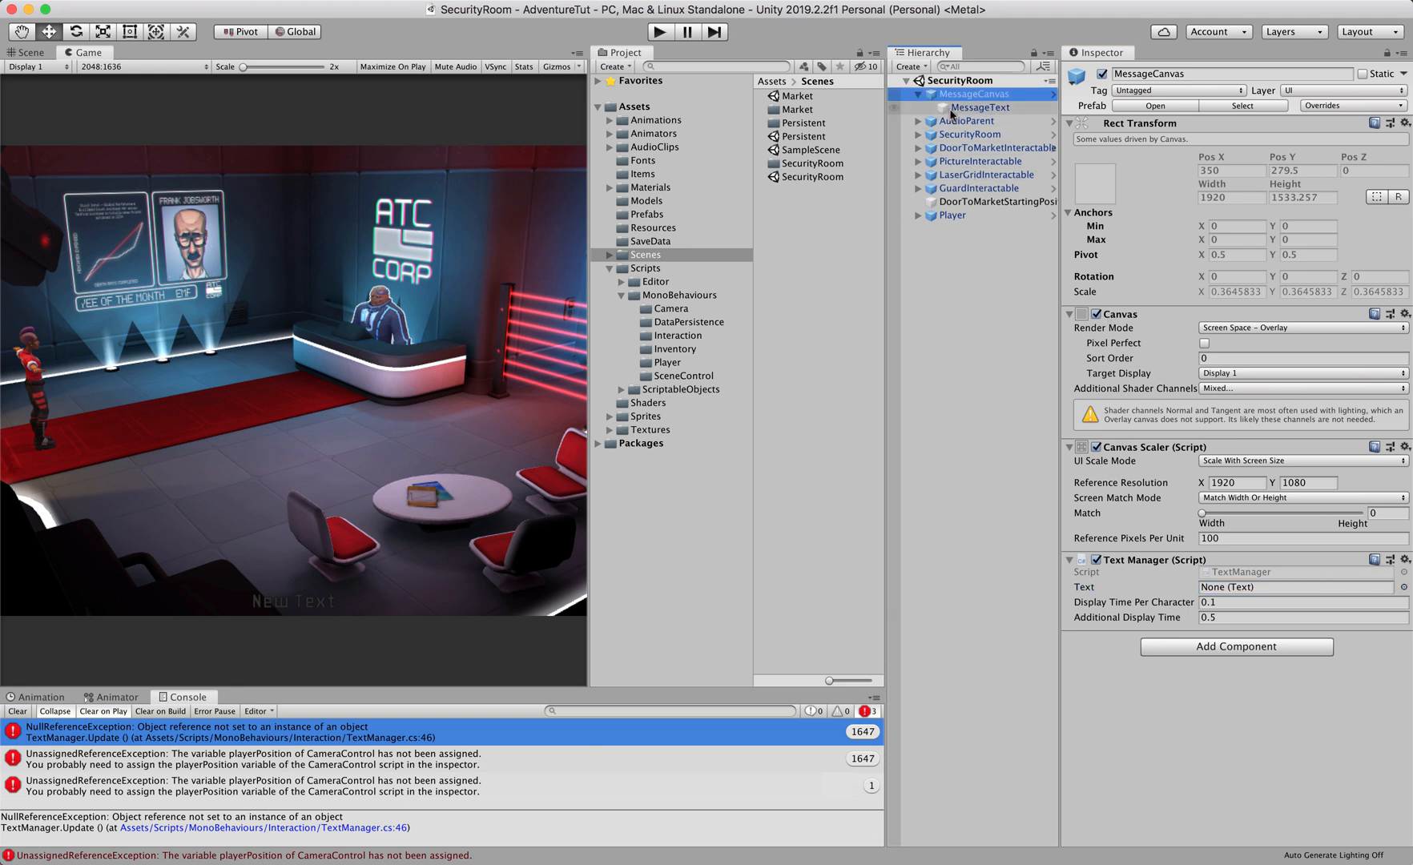
left_click(953, 109)
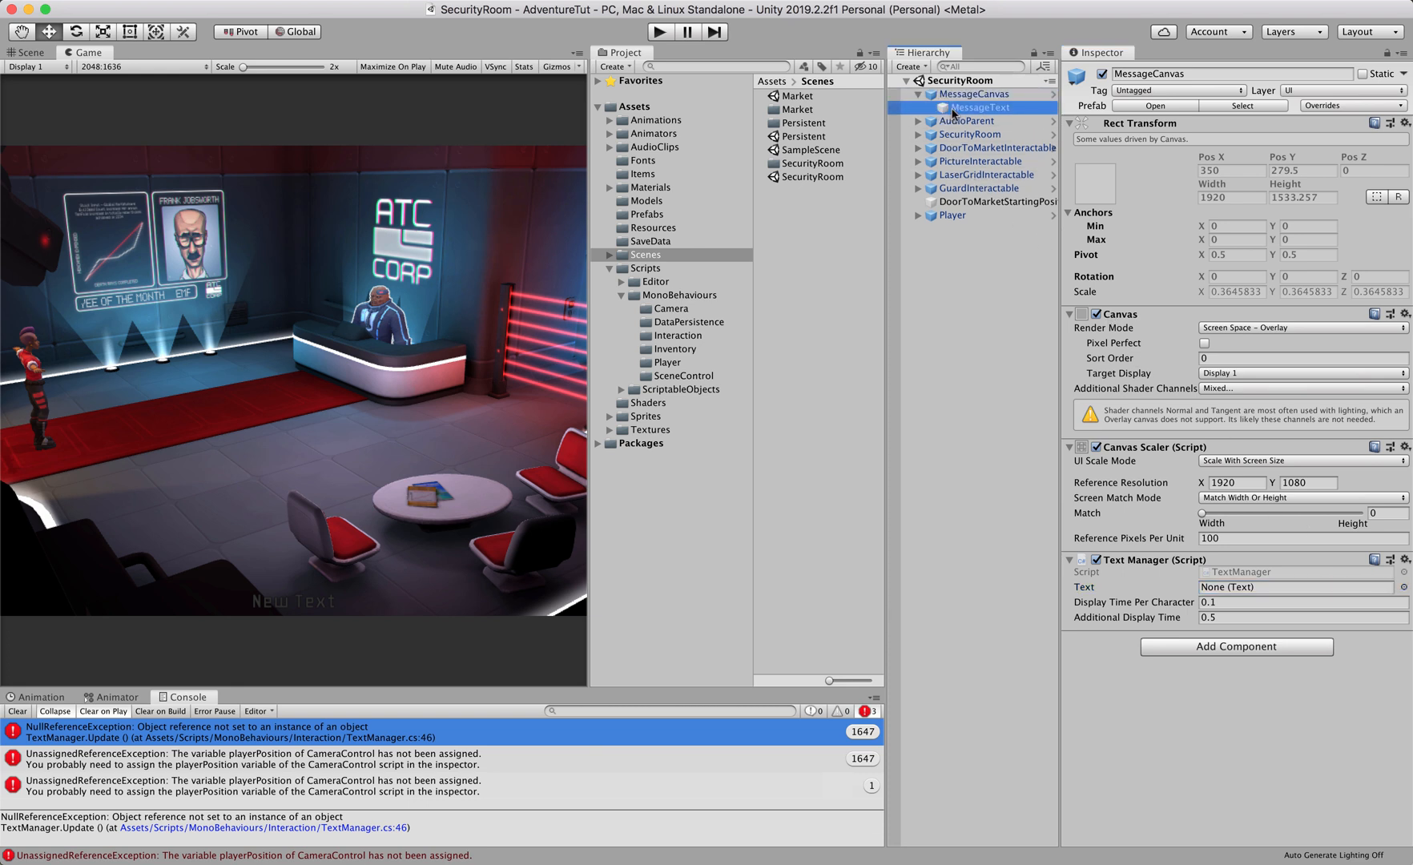
left_click_drag(953, 112, 1224, 585)
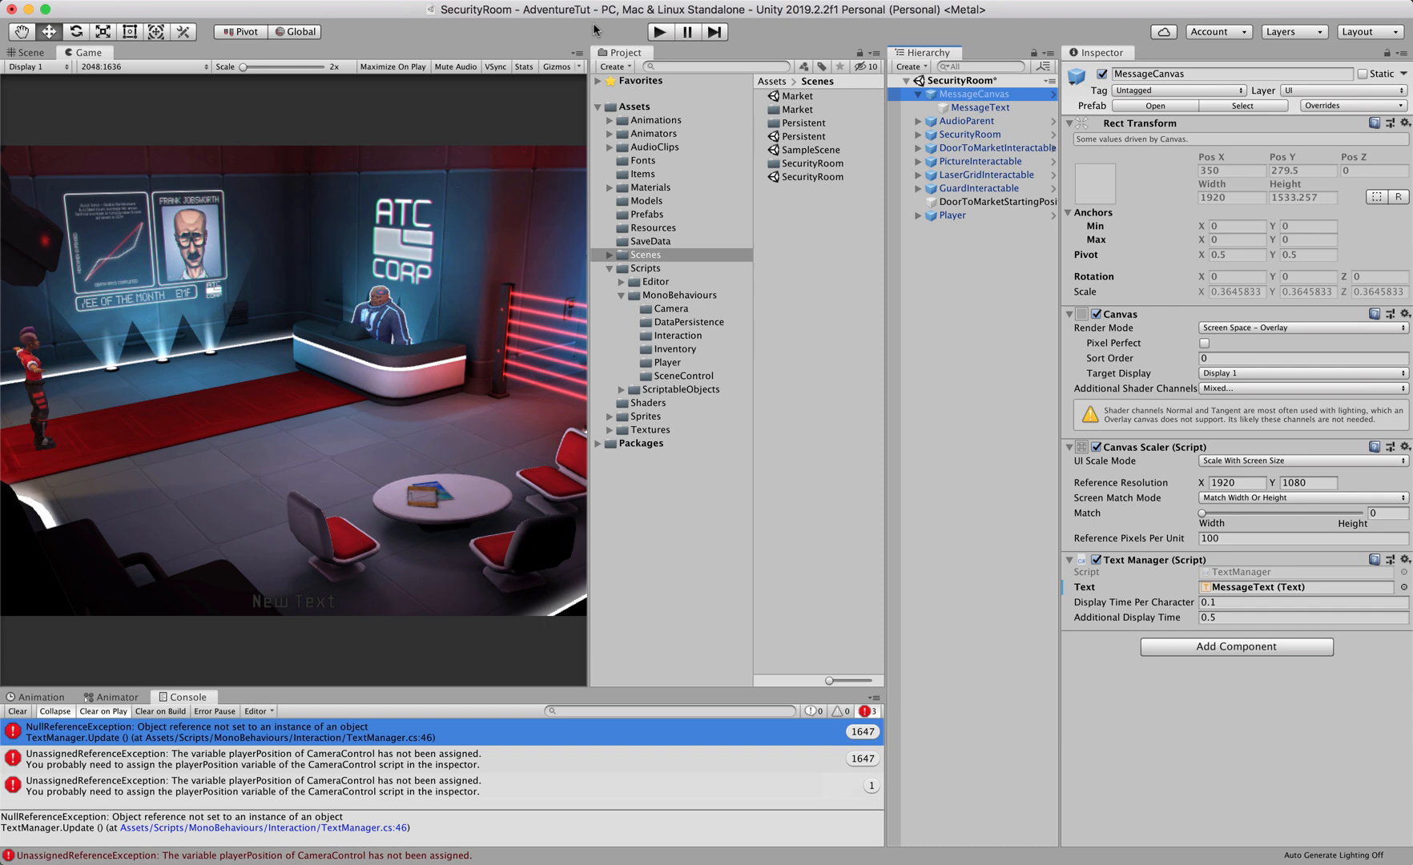
Step: Open the Persistent scene, saving the changes made to SecurityRoom
left_click(809, 140)
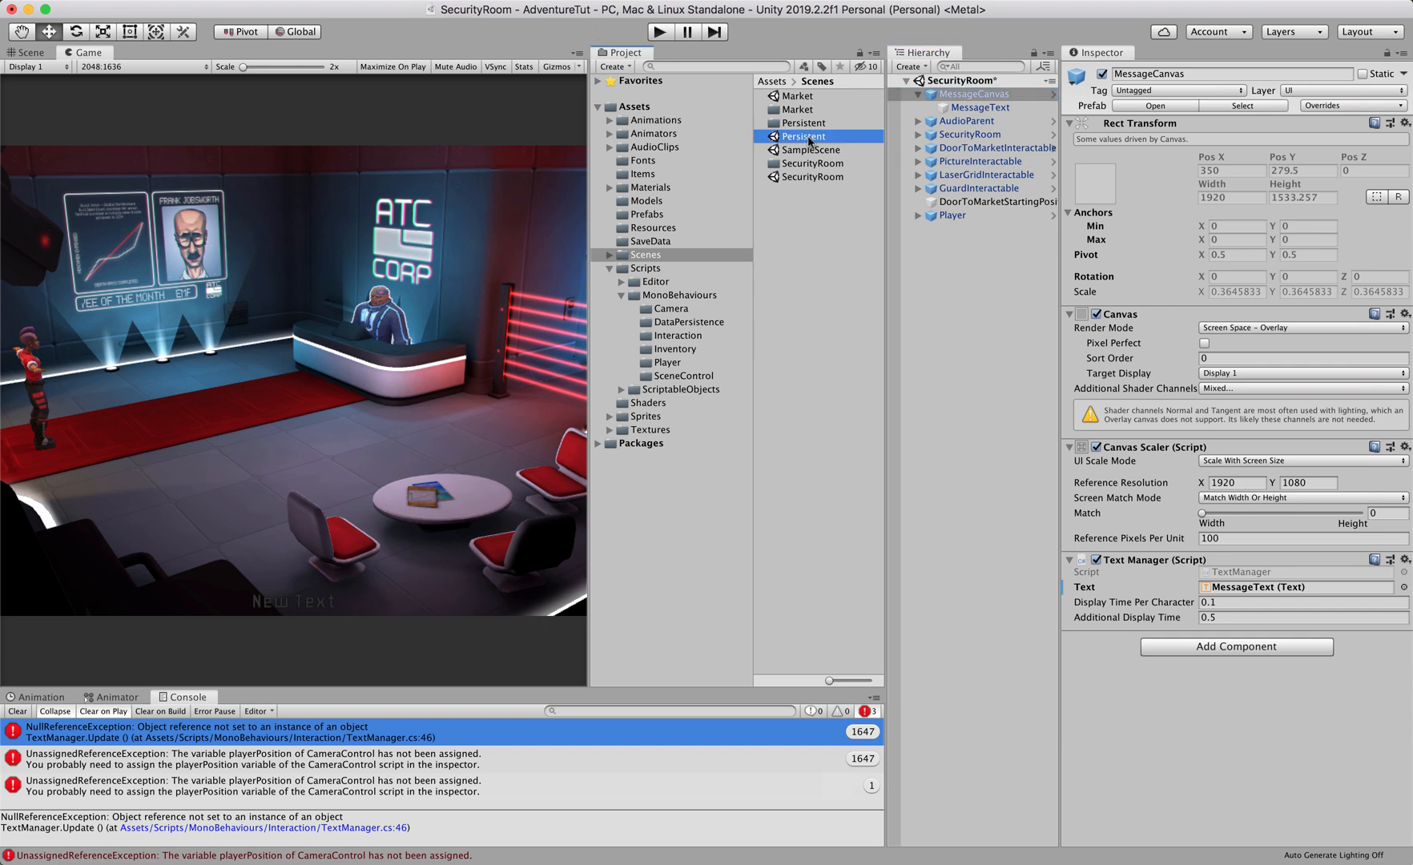
double_click(809, 140)
left_click(856, 298)
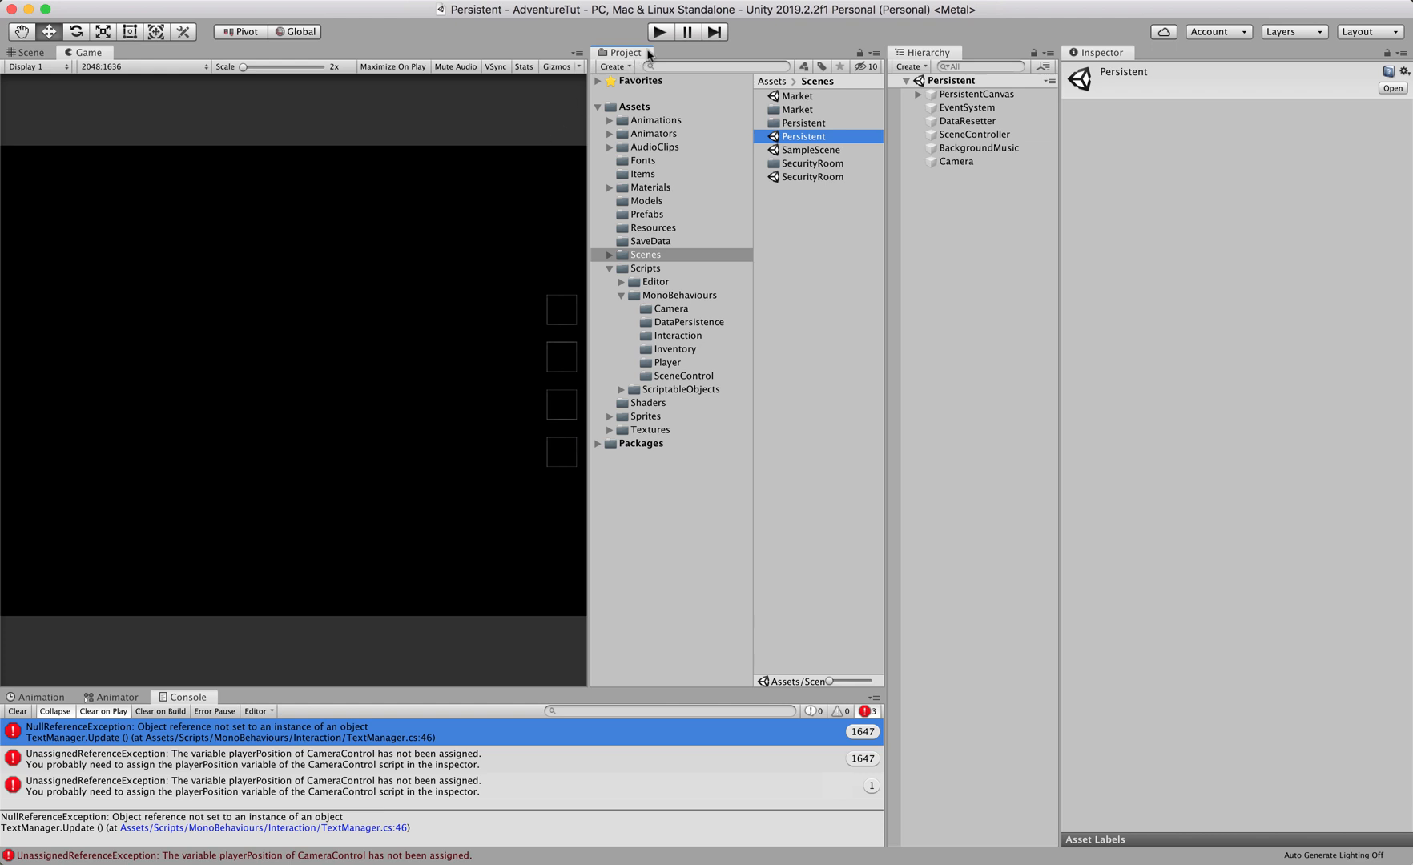
Step: Run the game and trace the playerPosition error to CameraRig's Camera Control script
left_click(658, 32)
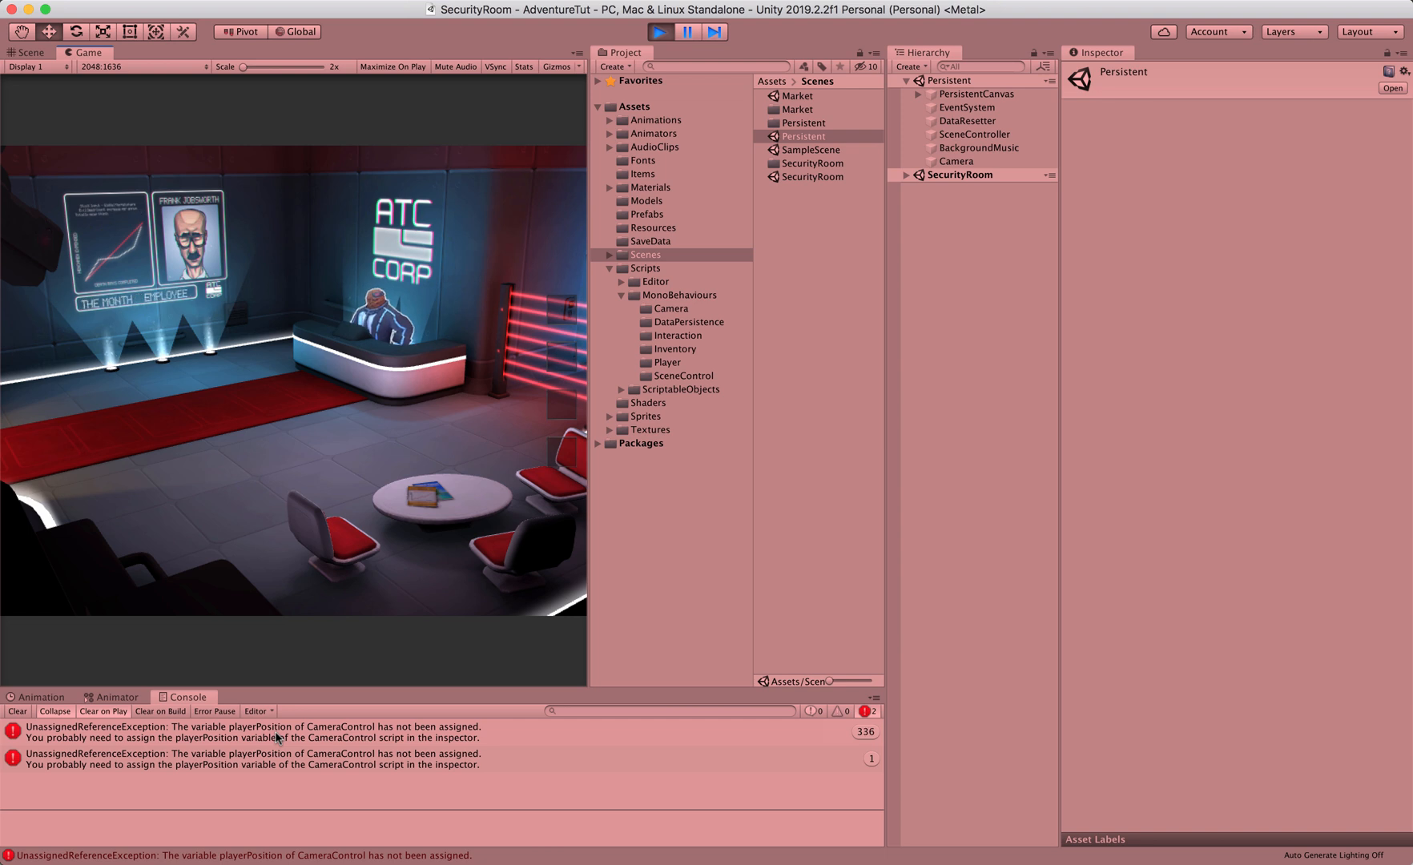
left_click(276, 735)
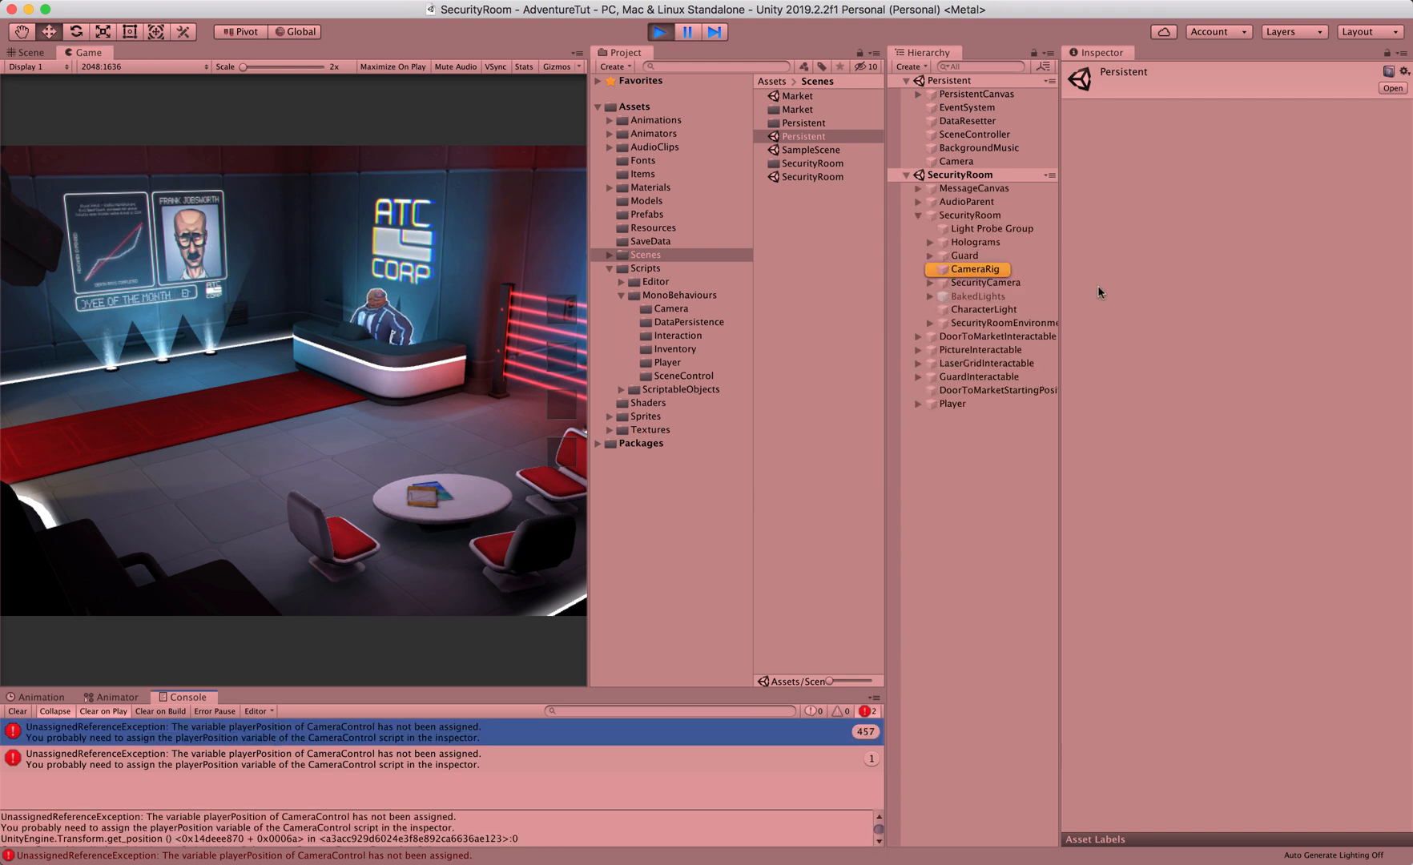
left_click(964, 271)
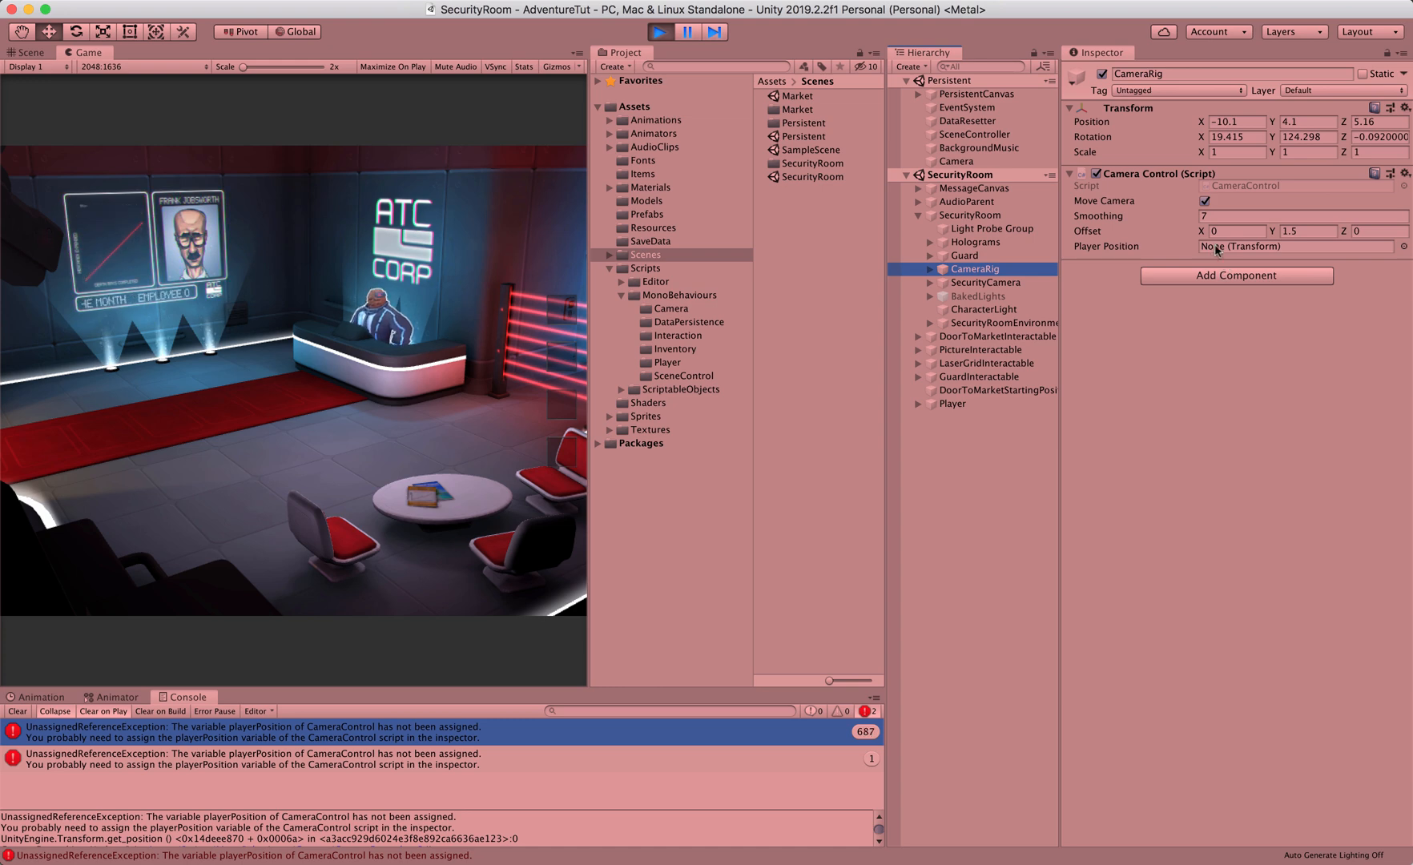
Step: Stop the test run and reopen the SecurityRoom scene for editing
left_click(658, 31)
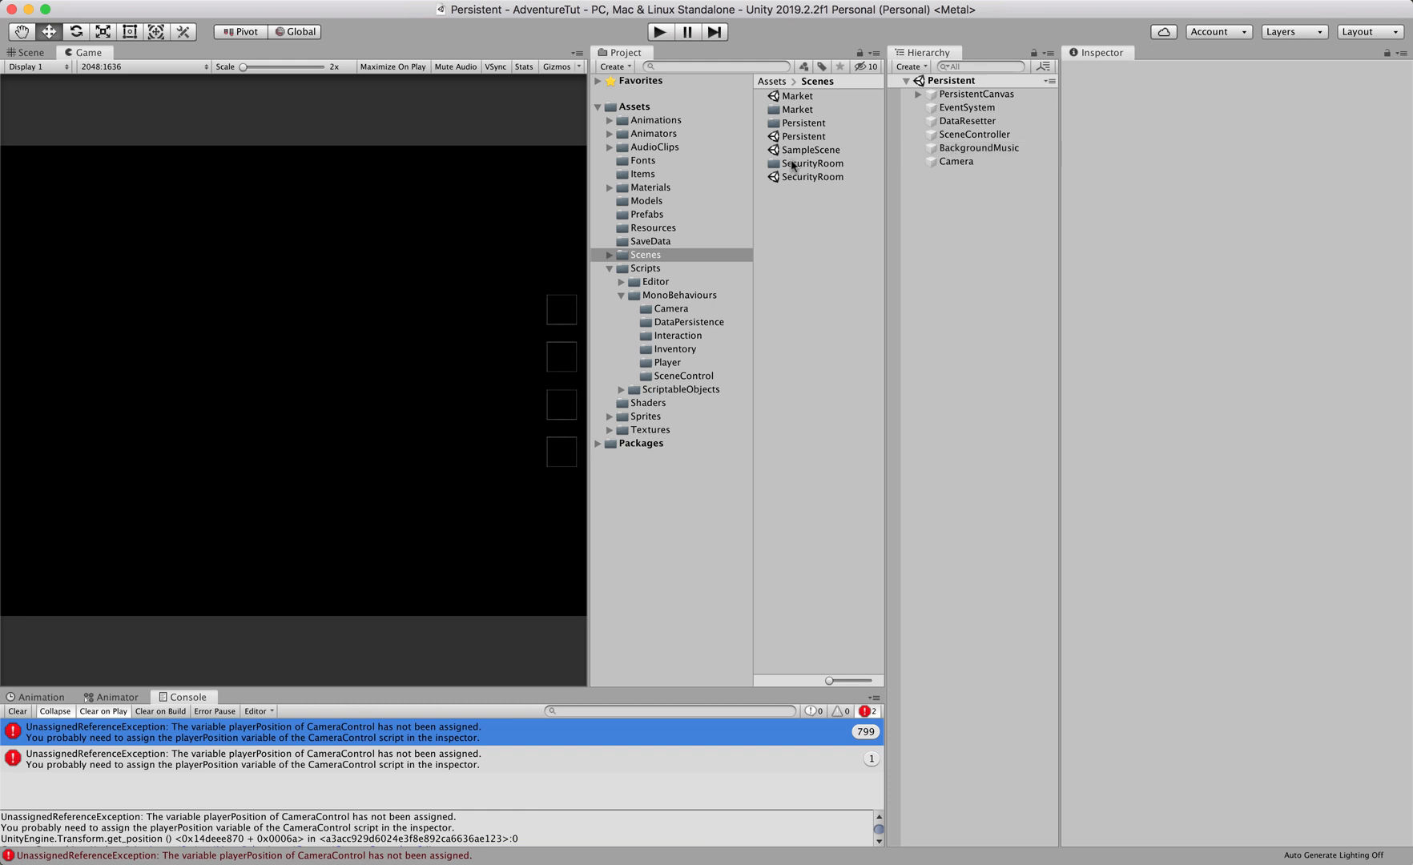
left_click(785, 179)
double_click(786, 179)
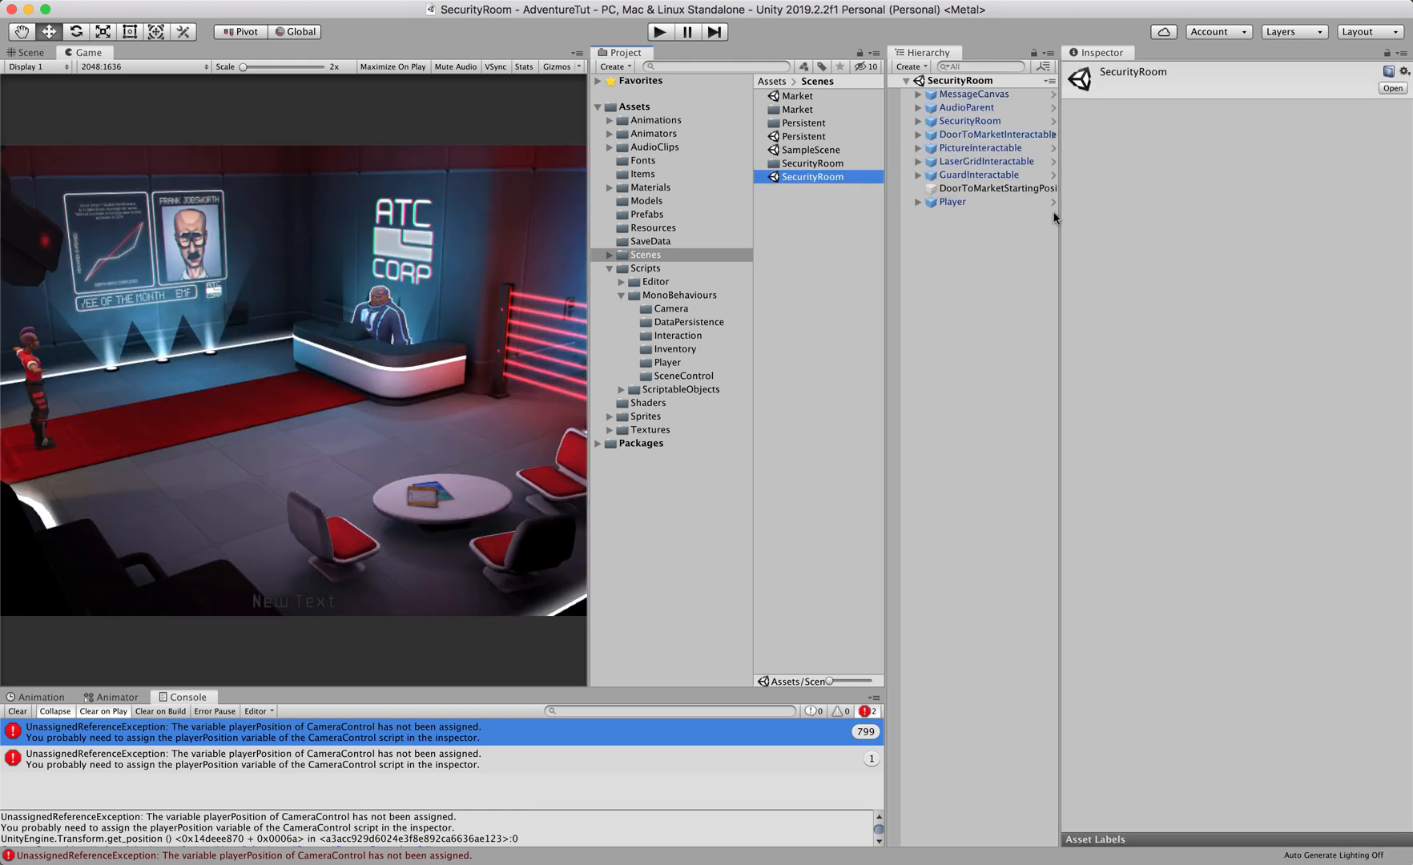
Step: Check the Player object and its Controls and ControlsUpperBody children for the Camera Control script
left_click(919, 201)
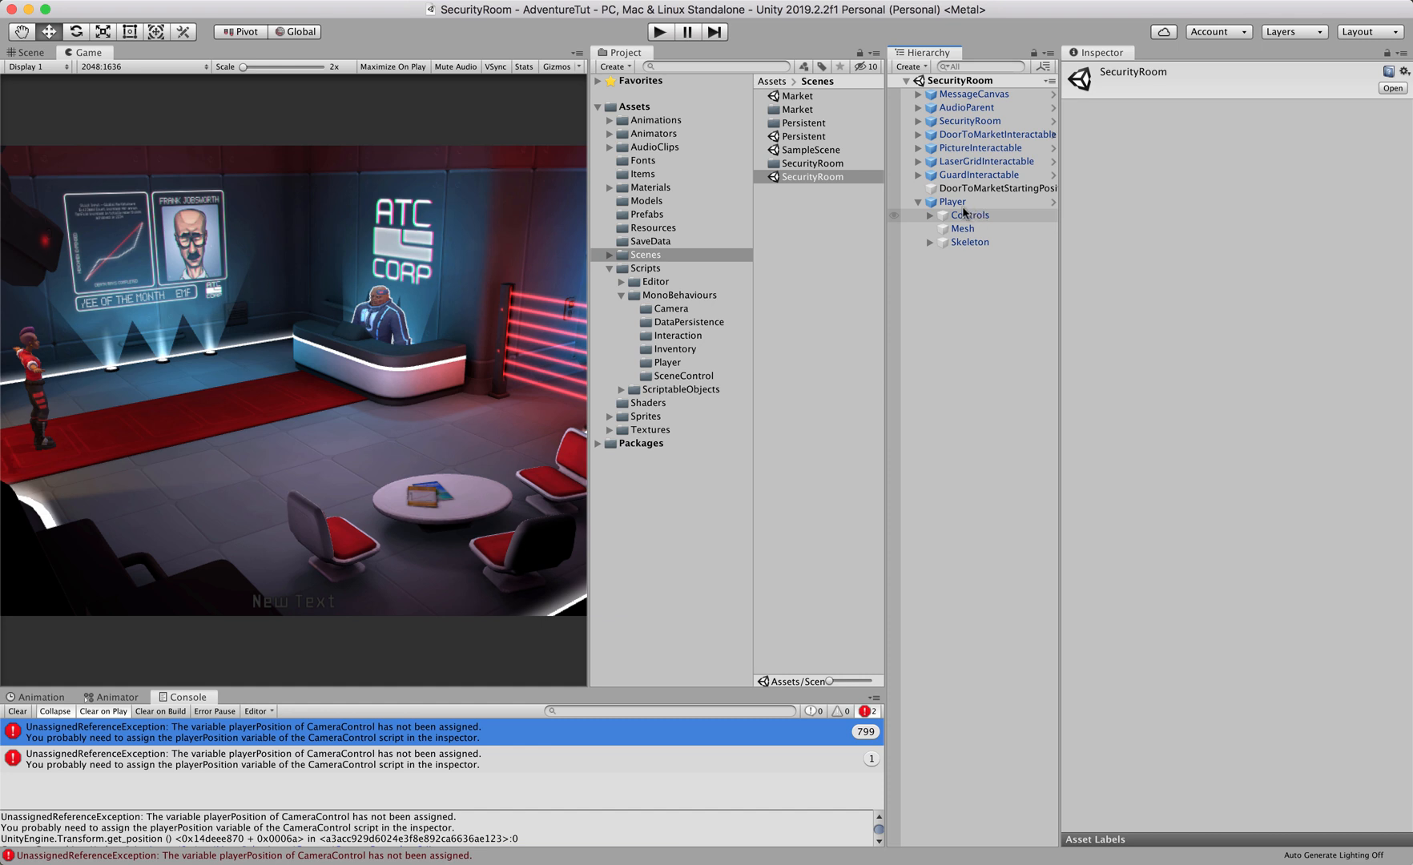
left_click(953, 202)
scroll(1190, 438, "down", 2)
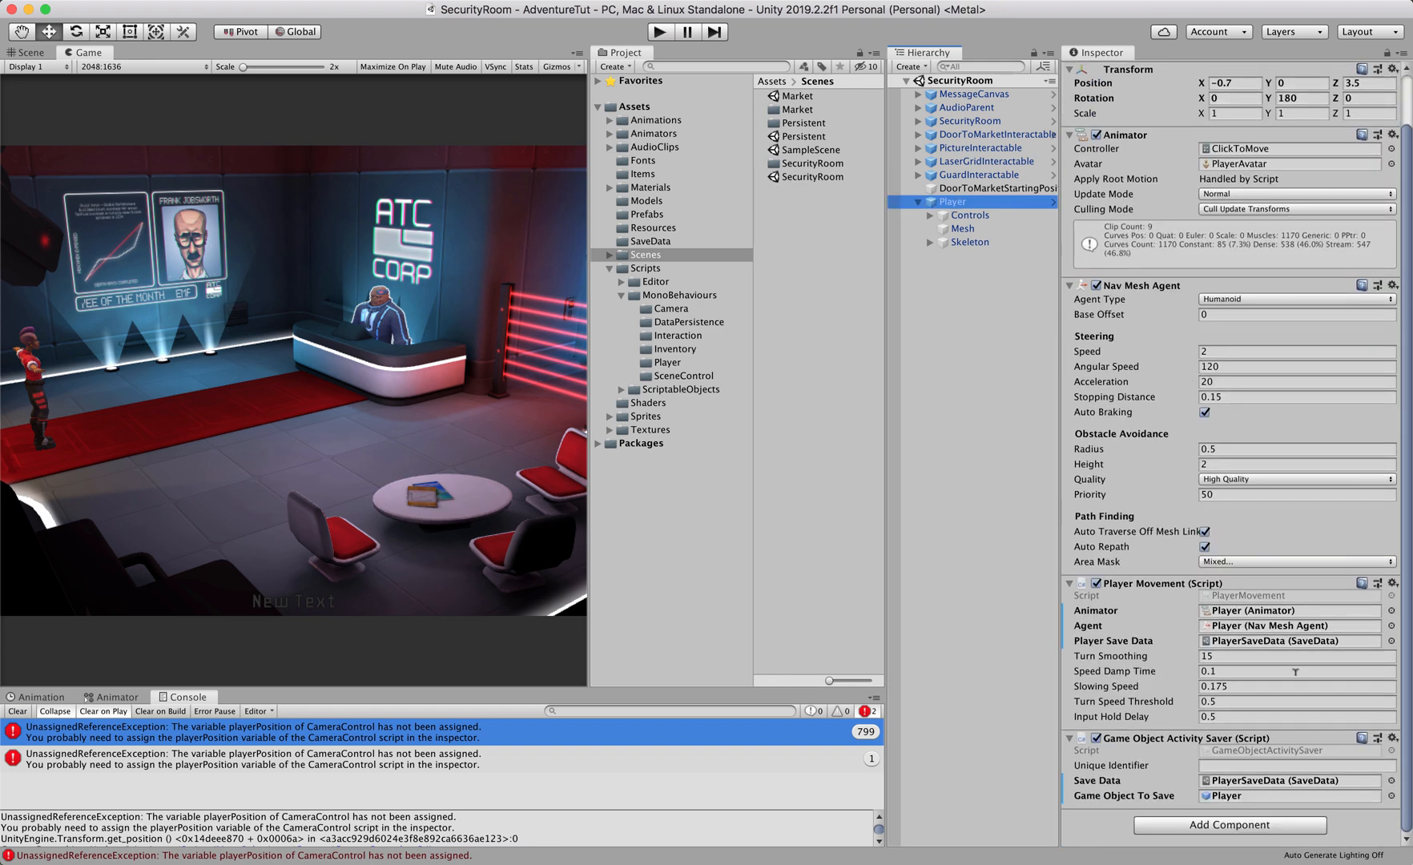
left_click(930, 216)
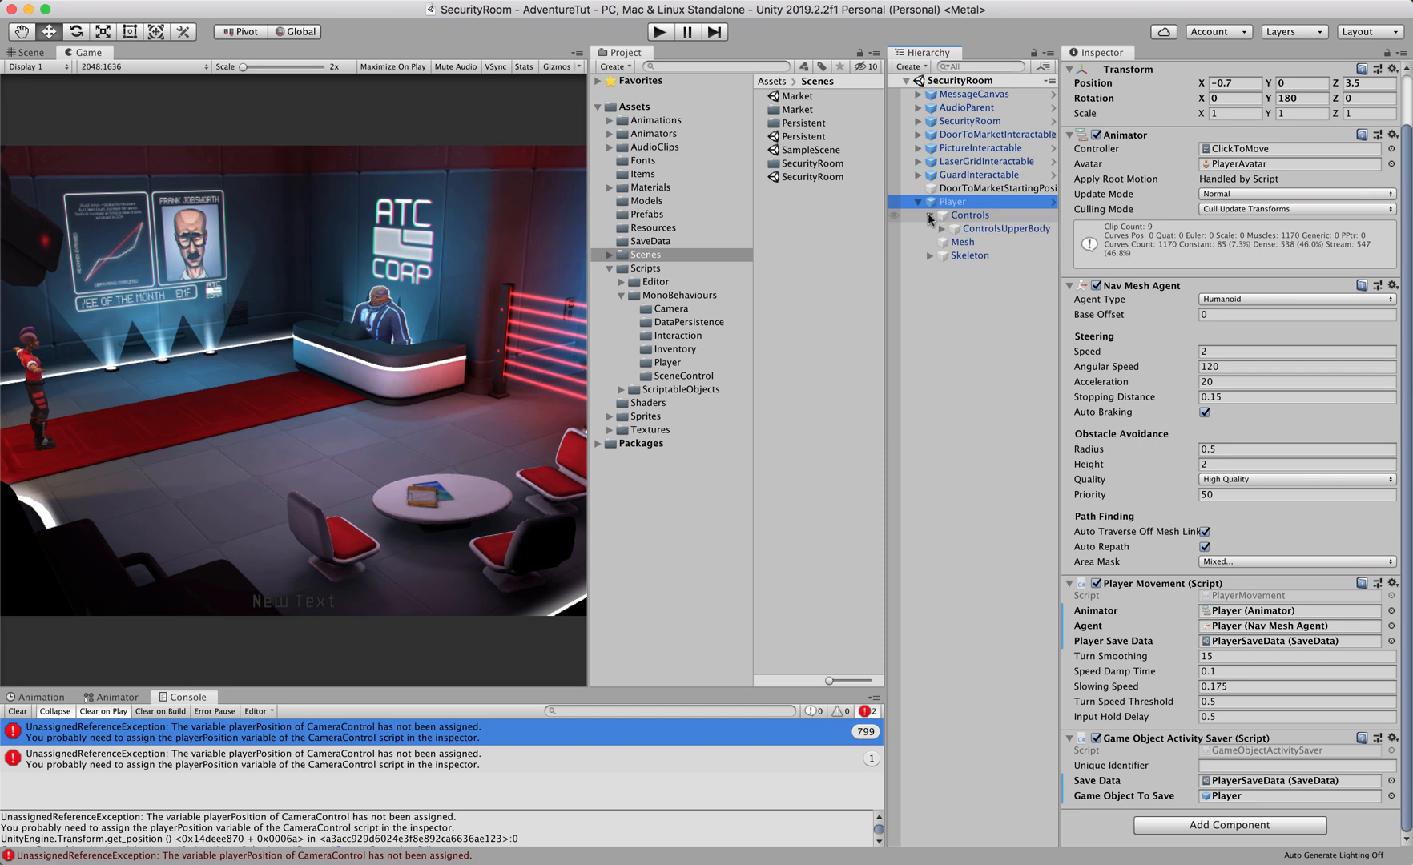
left_click(961, 216)
left_click(963, 242)
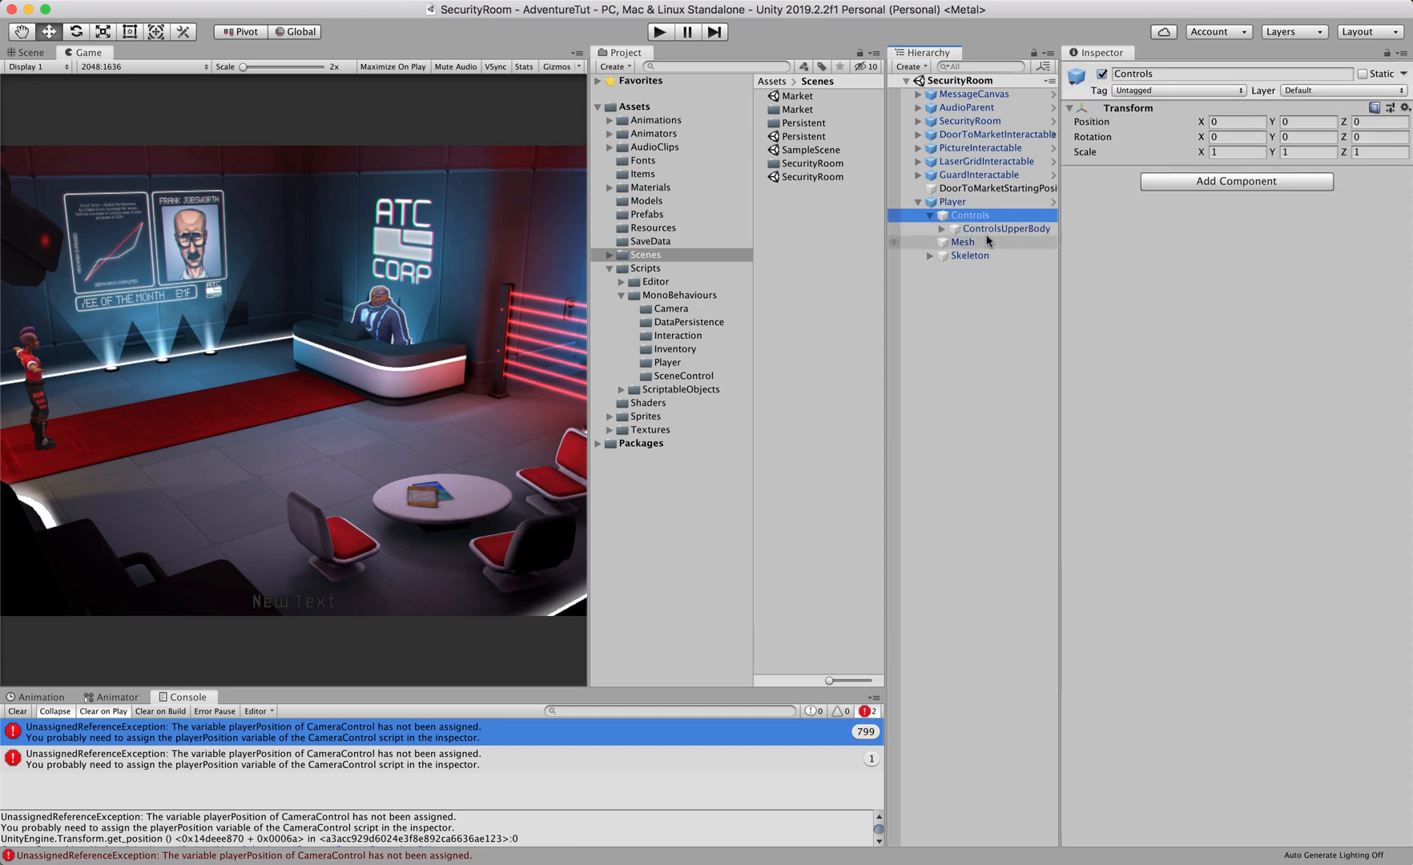
left_click(987, 230)
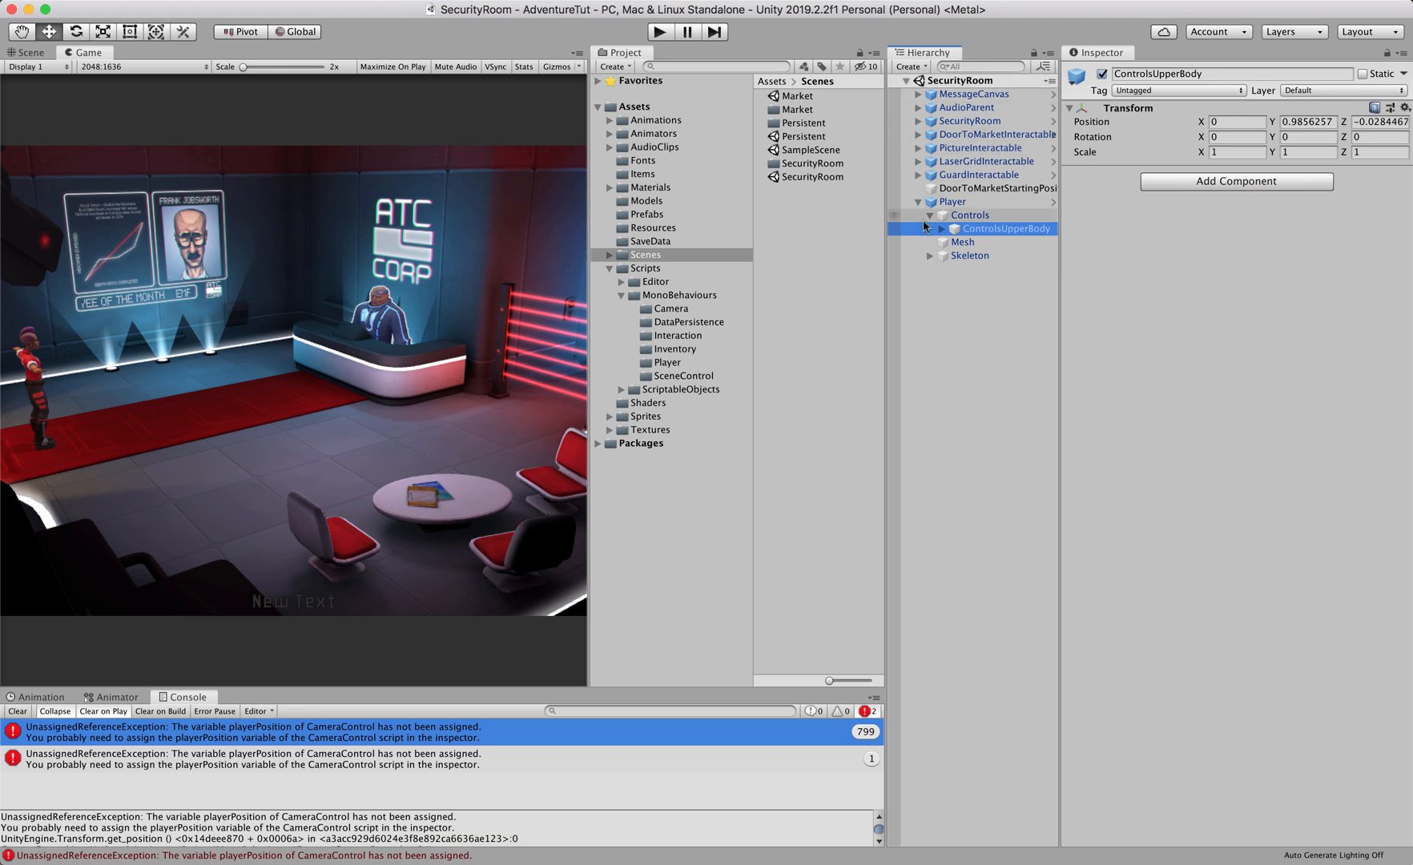
left_click(919, 202)
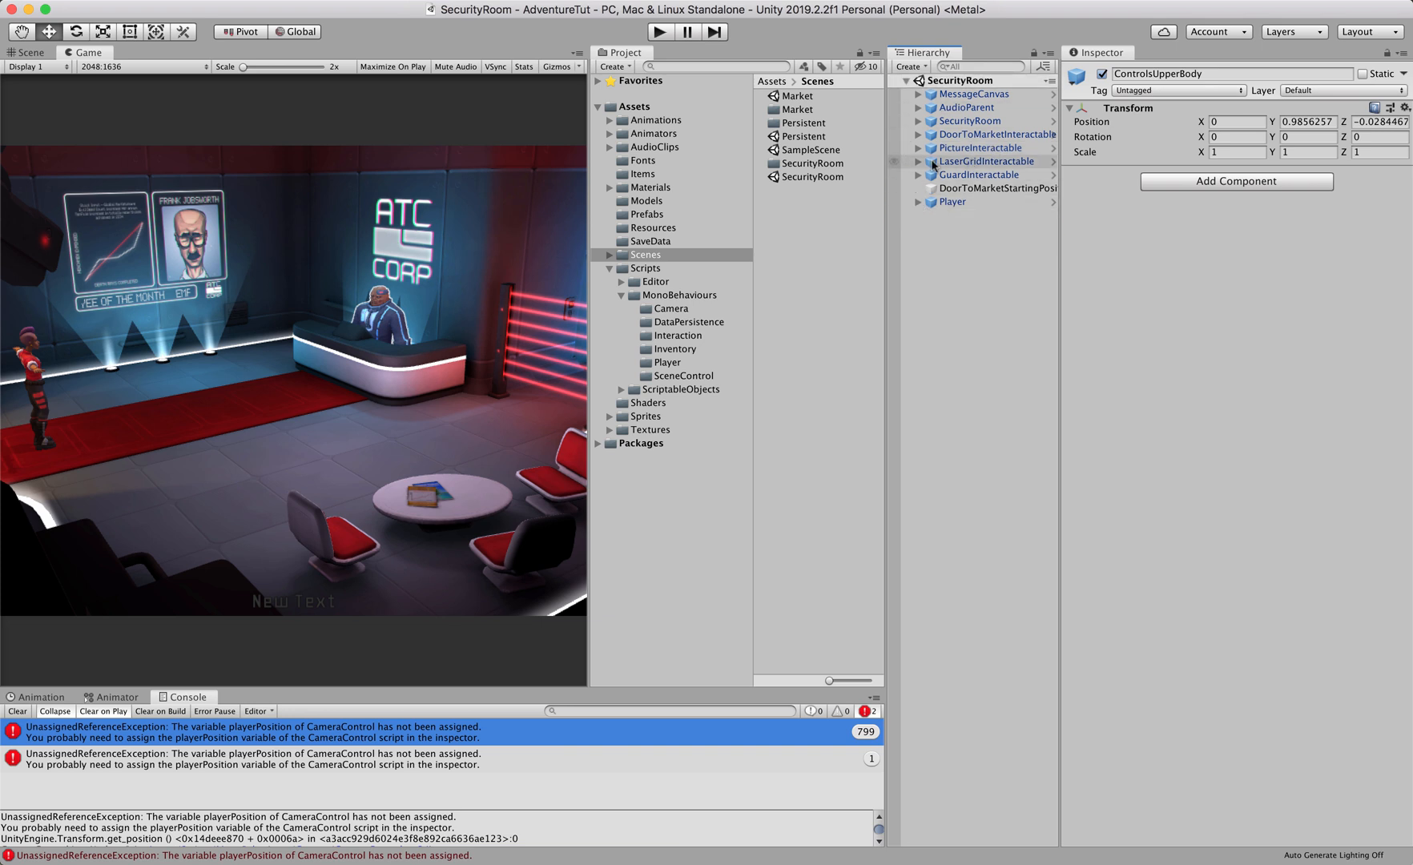
Step: Look through the children of the SecurityRoom, MessageCanvas and AudioParent objects for the one holding the Camera Control script
left_click(964, 120)
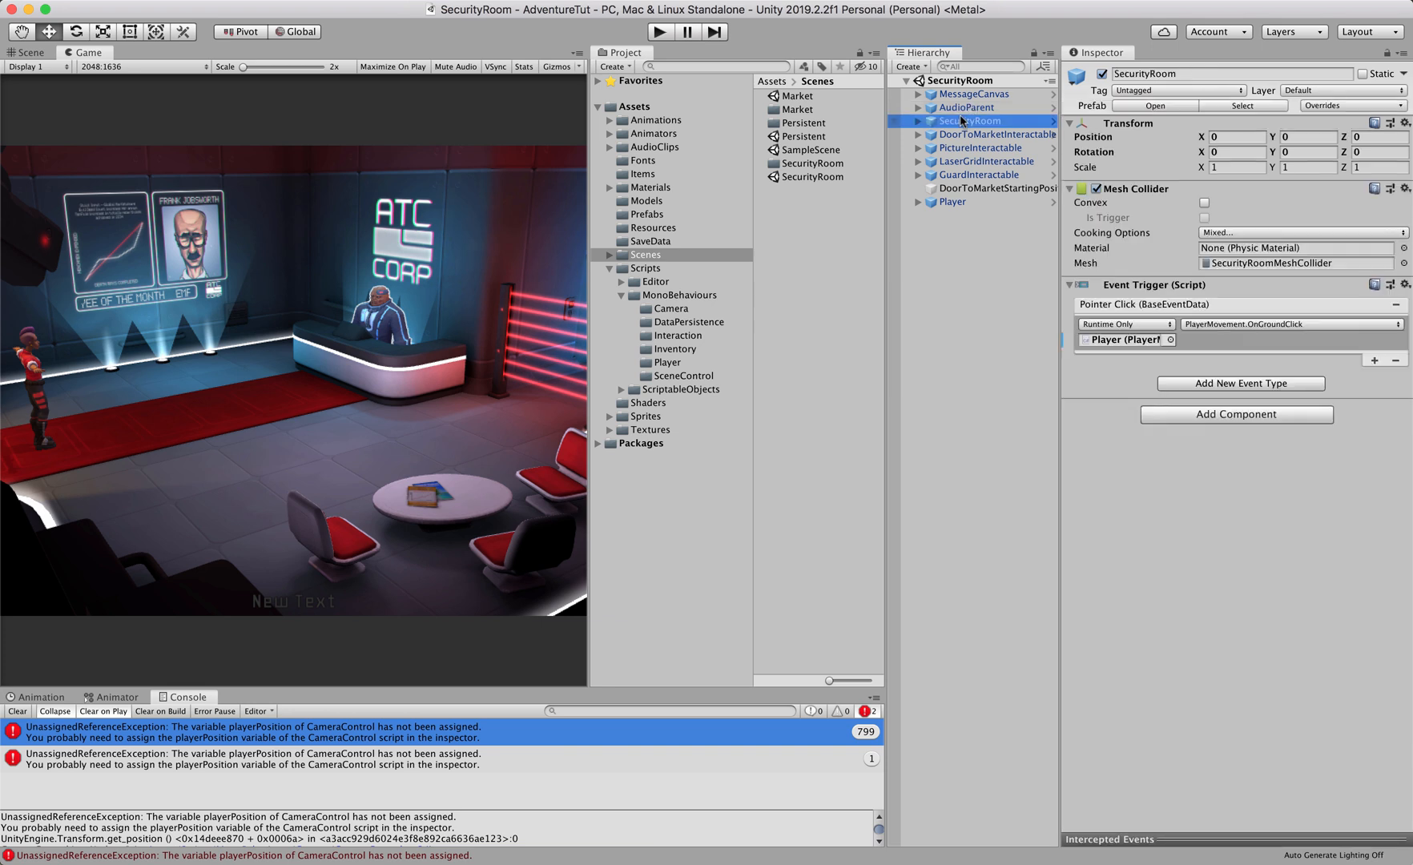
left_click(920, 121)
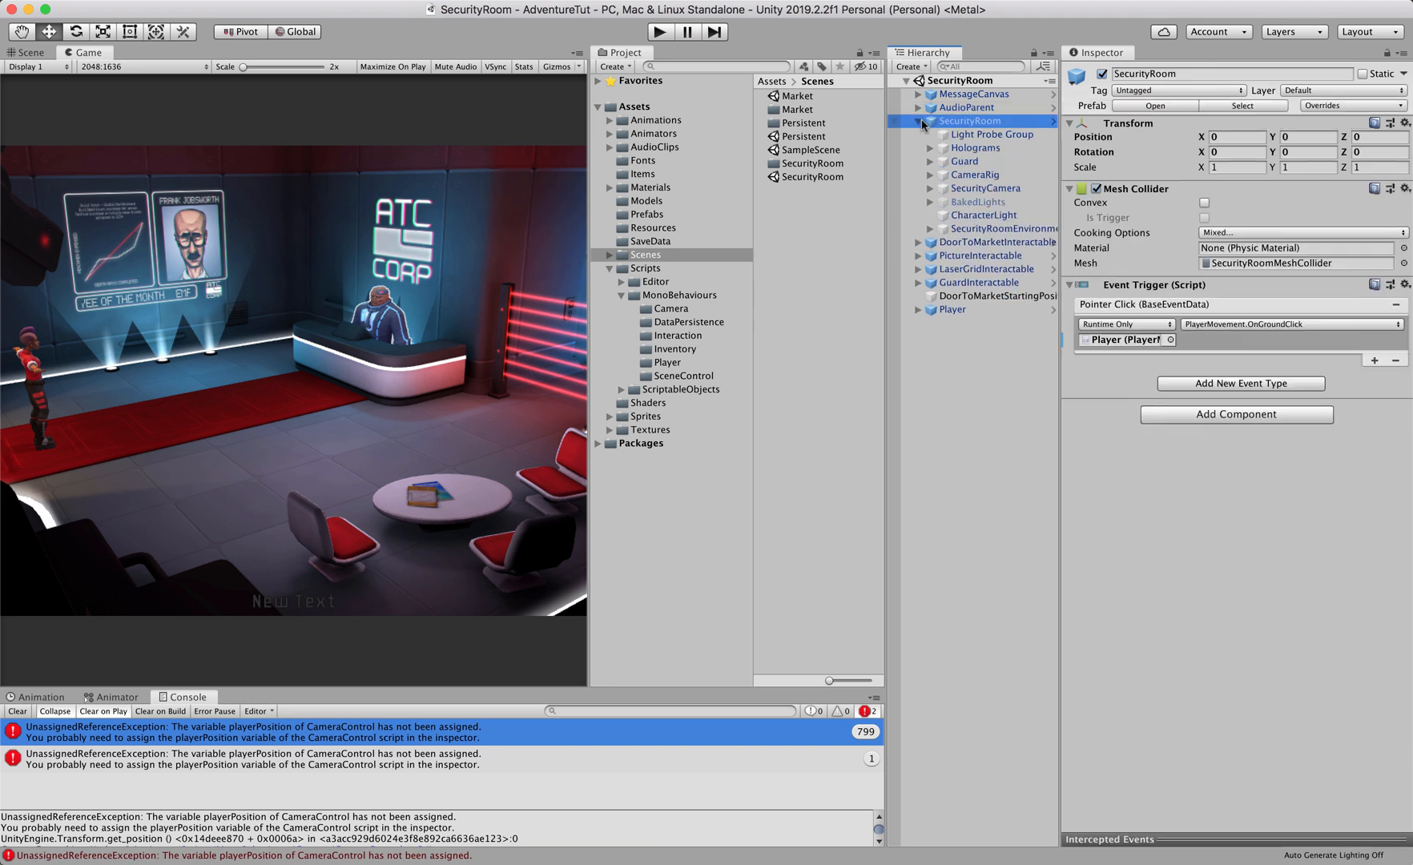
left_click(1001, 190)
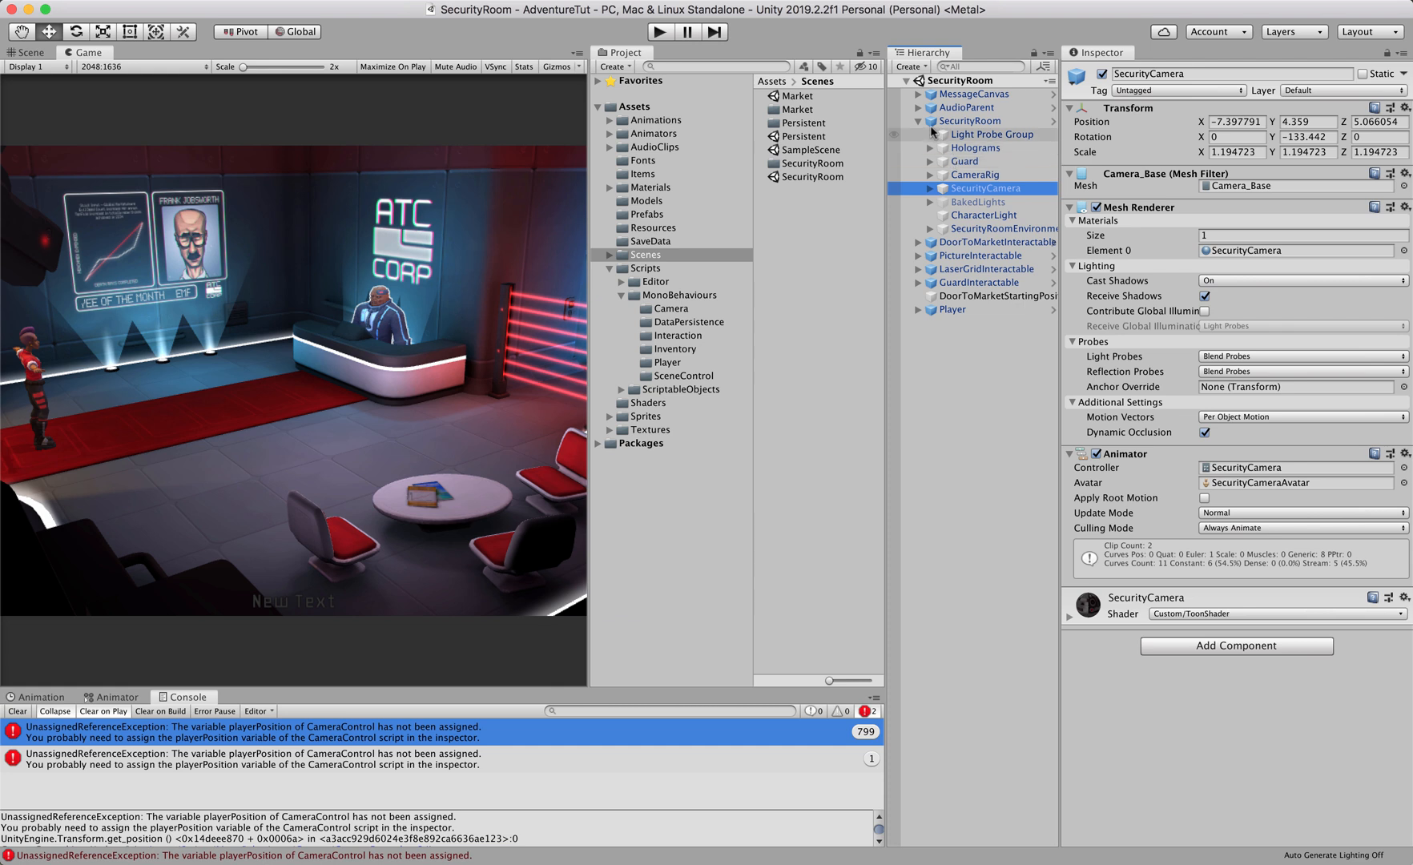
left_click(918, 121)
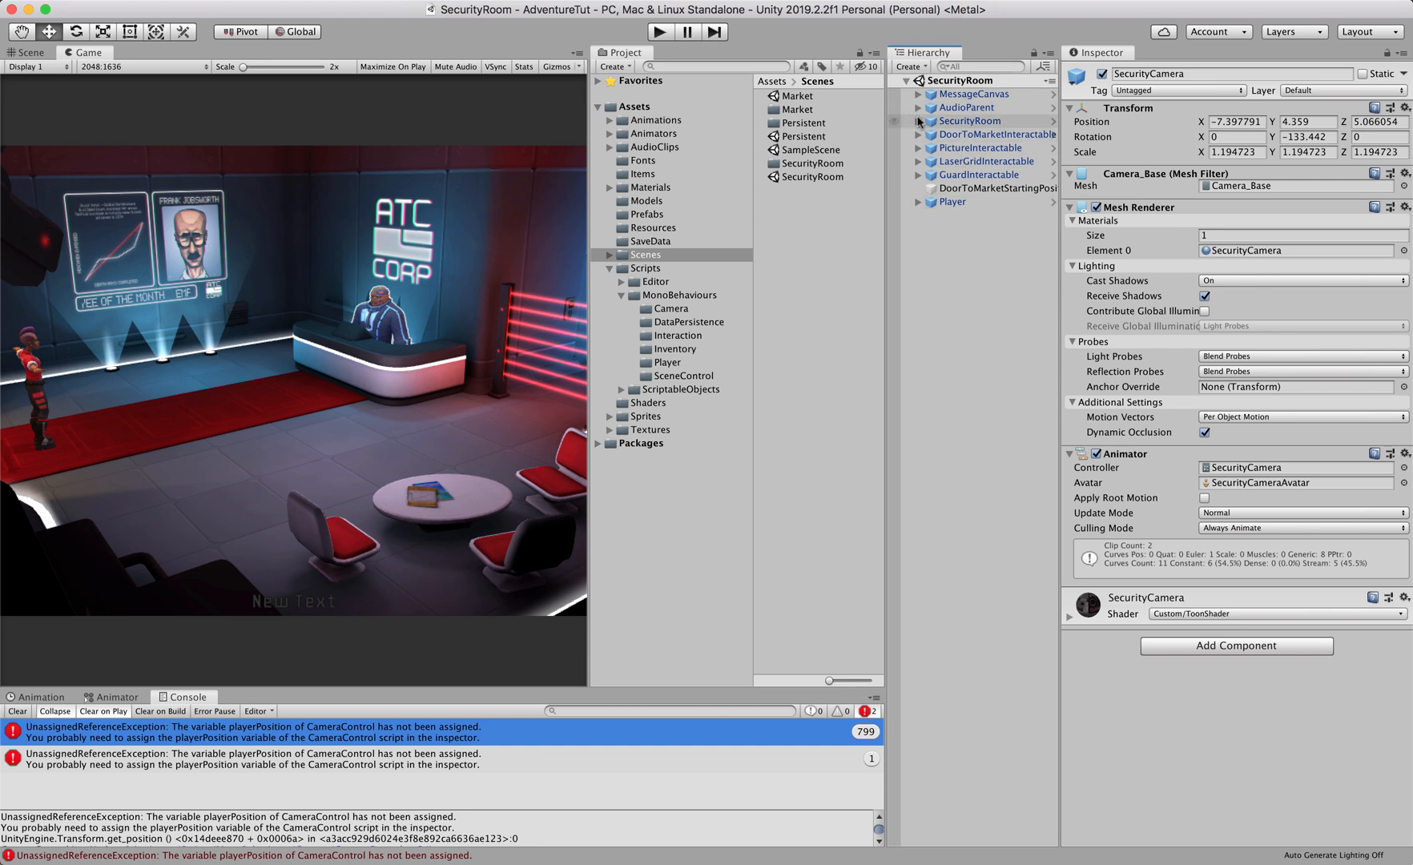
left_click(919, 121)
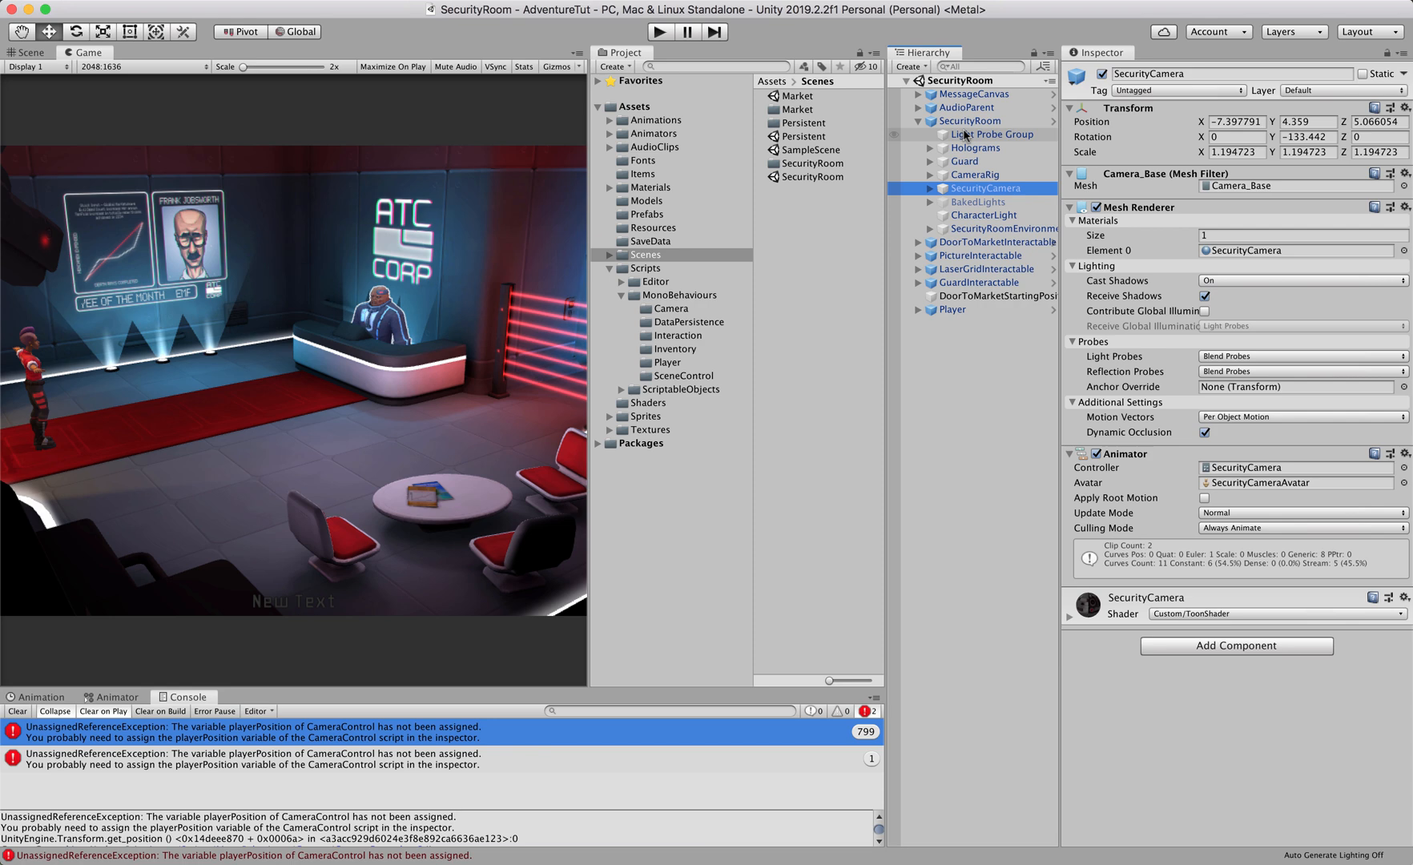
left_click(930, 229)
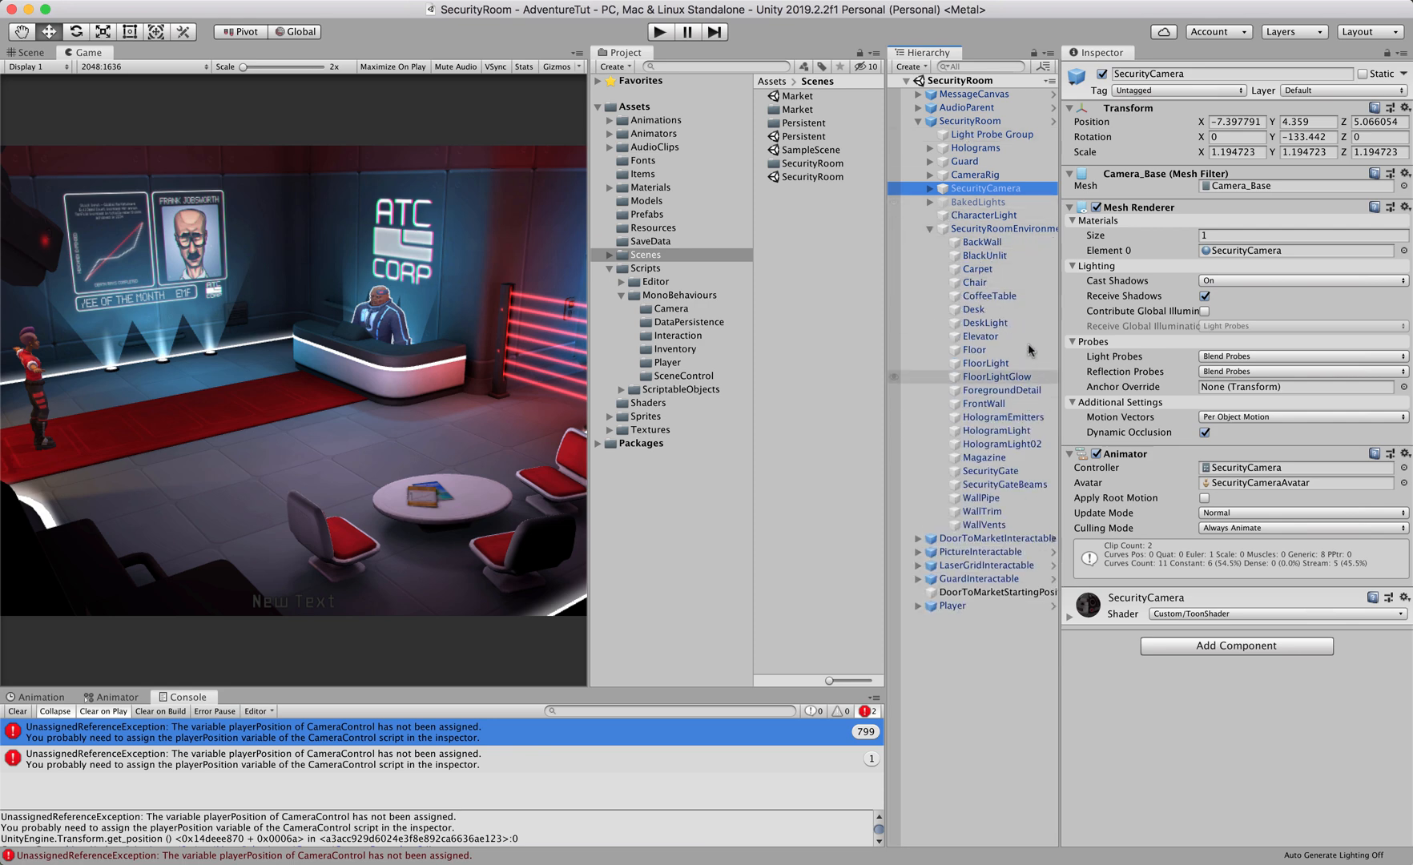
left_click(991, 230)
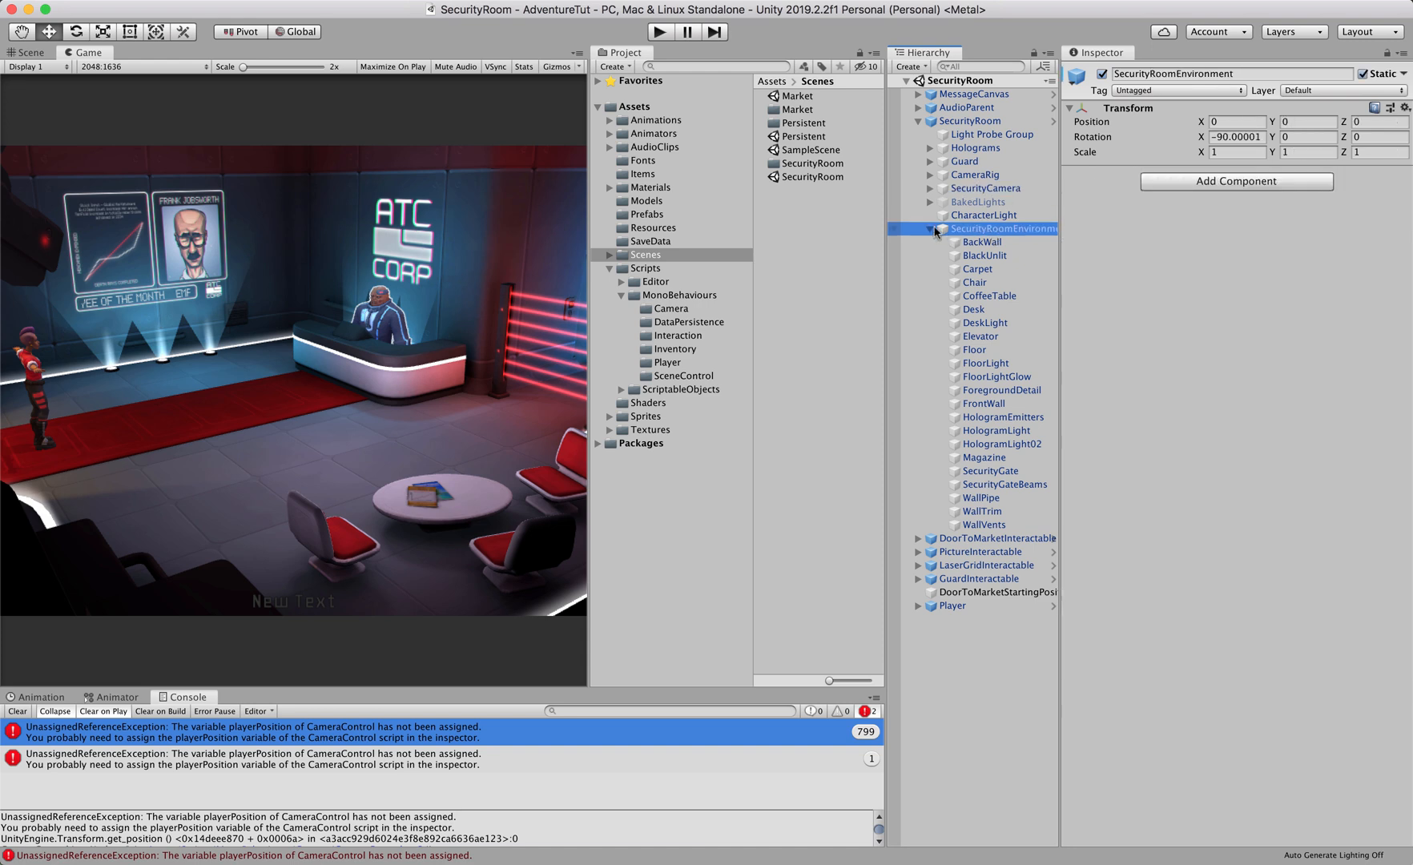
left_click(931, 229)
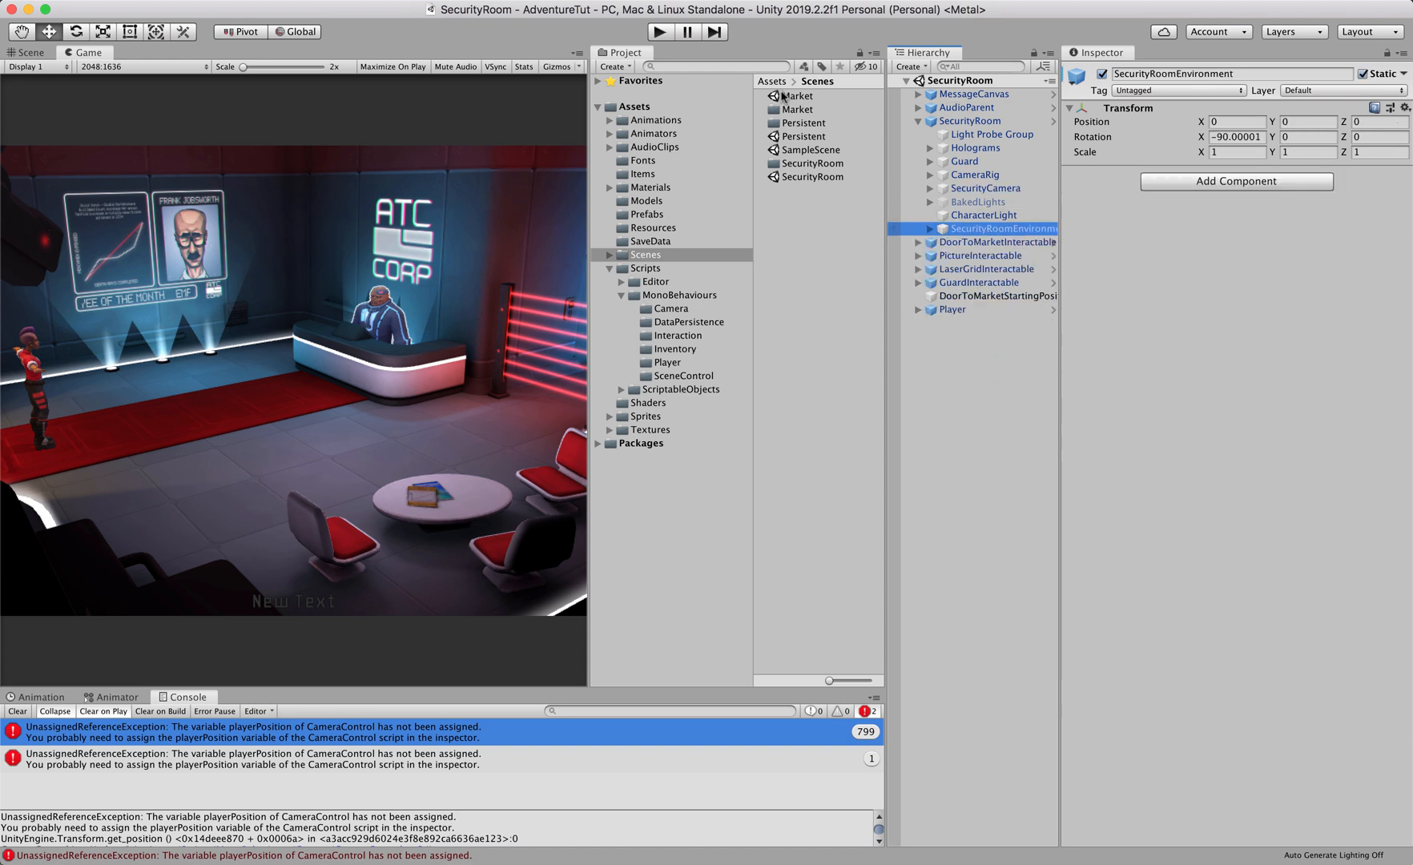
left_click(918, 121)
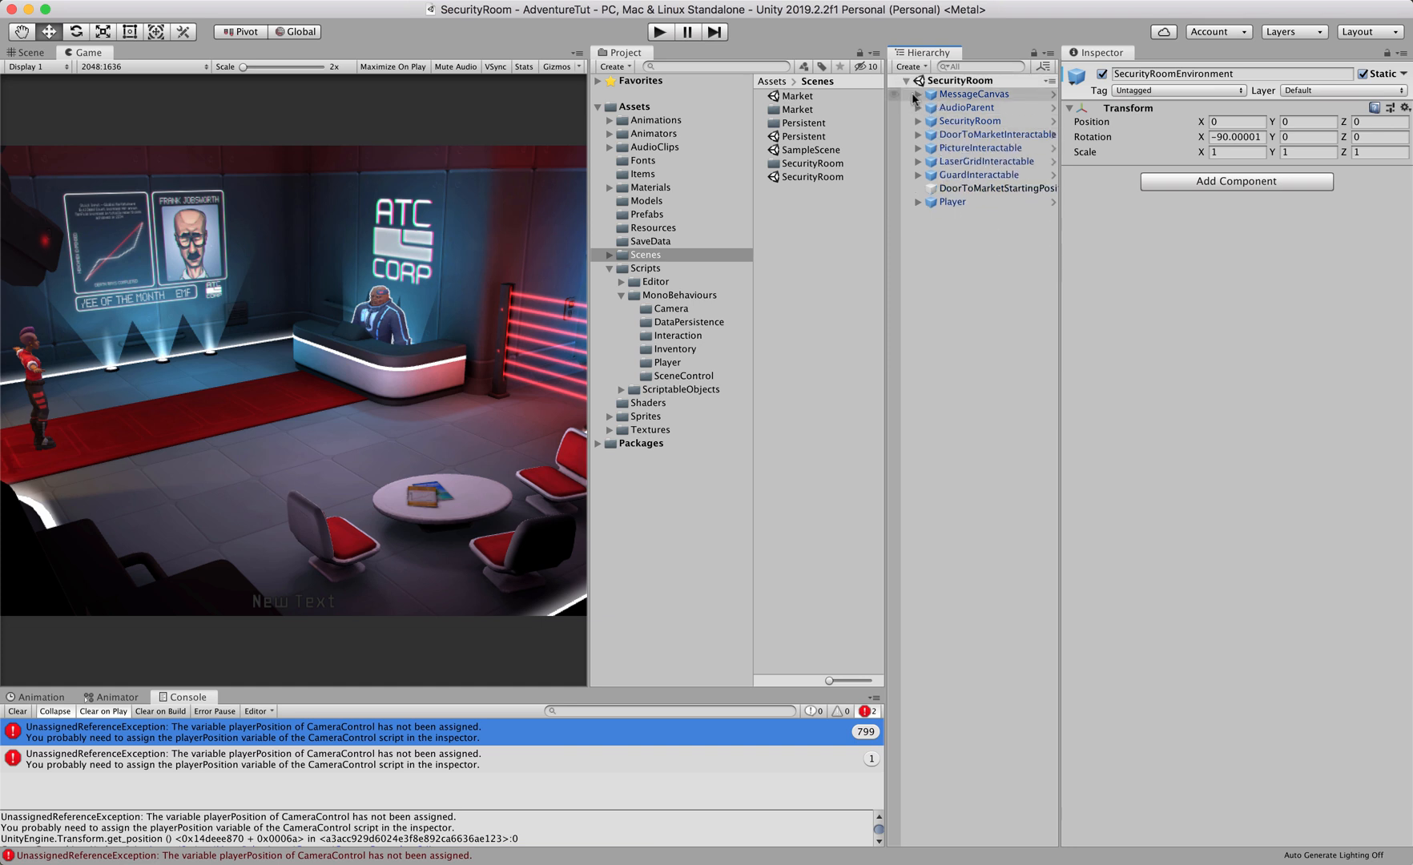
left_click(917, 95)
left_click(917, 94)
left_click(919, 108)
Step: Search the scene hierarchy for "camera" and inspect the matching objects for the Camera Control script
left_click(974, 64)
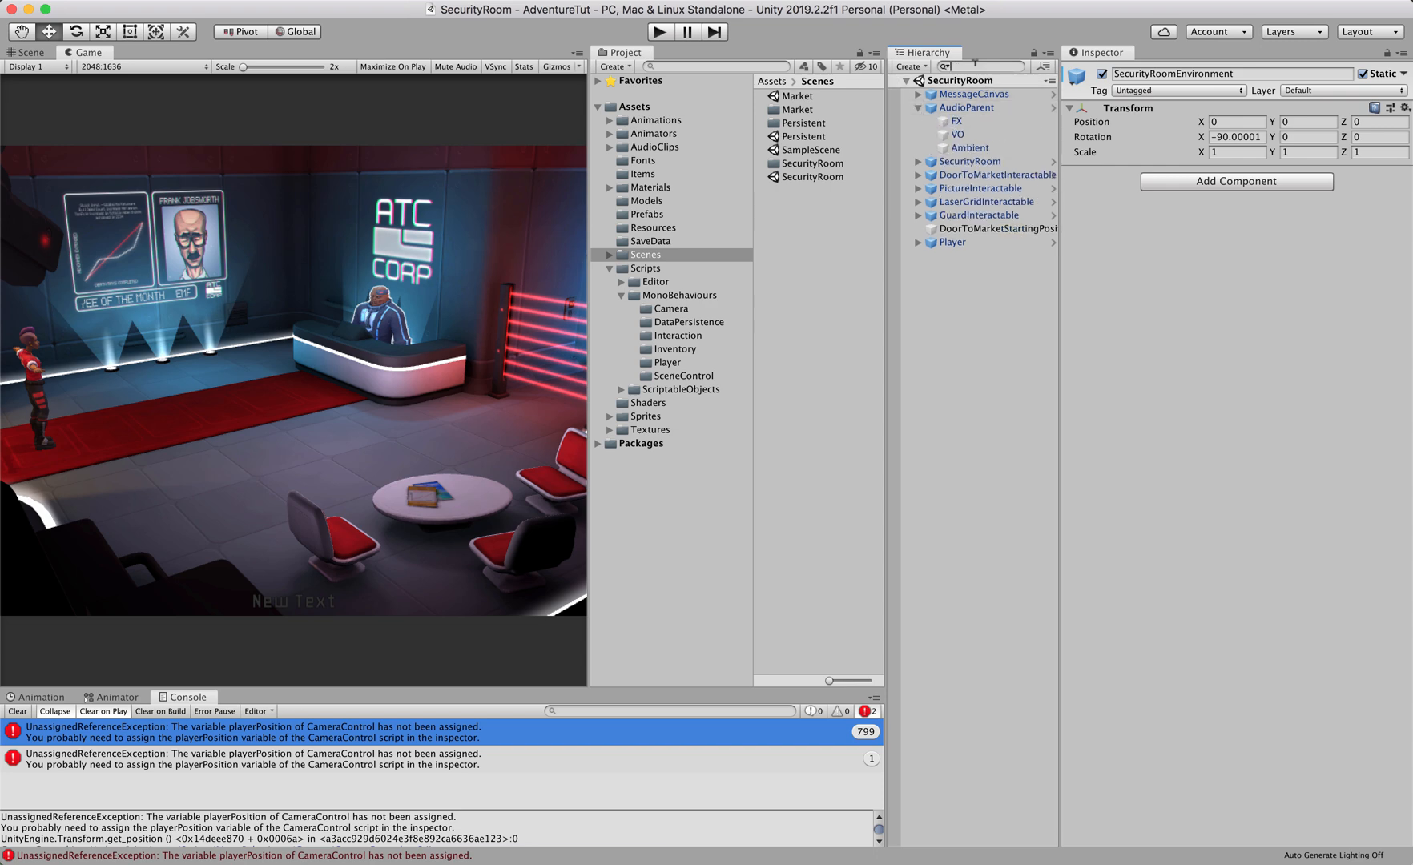
type("camera")
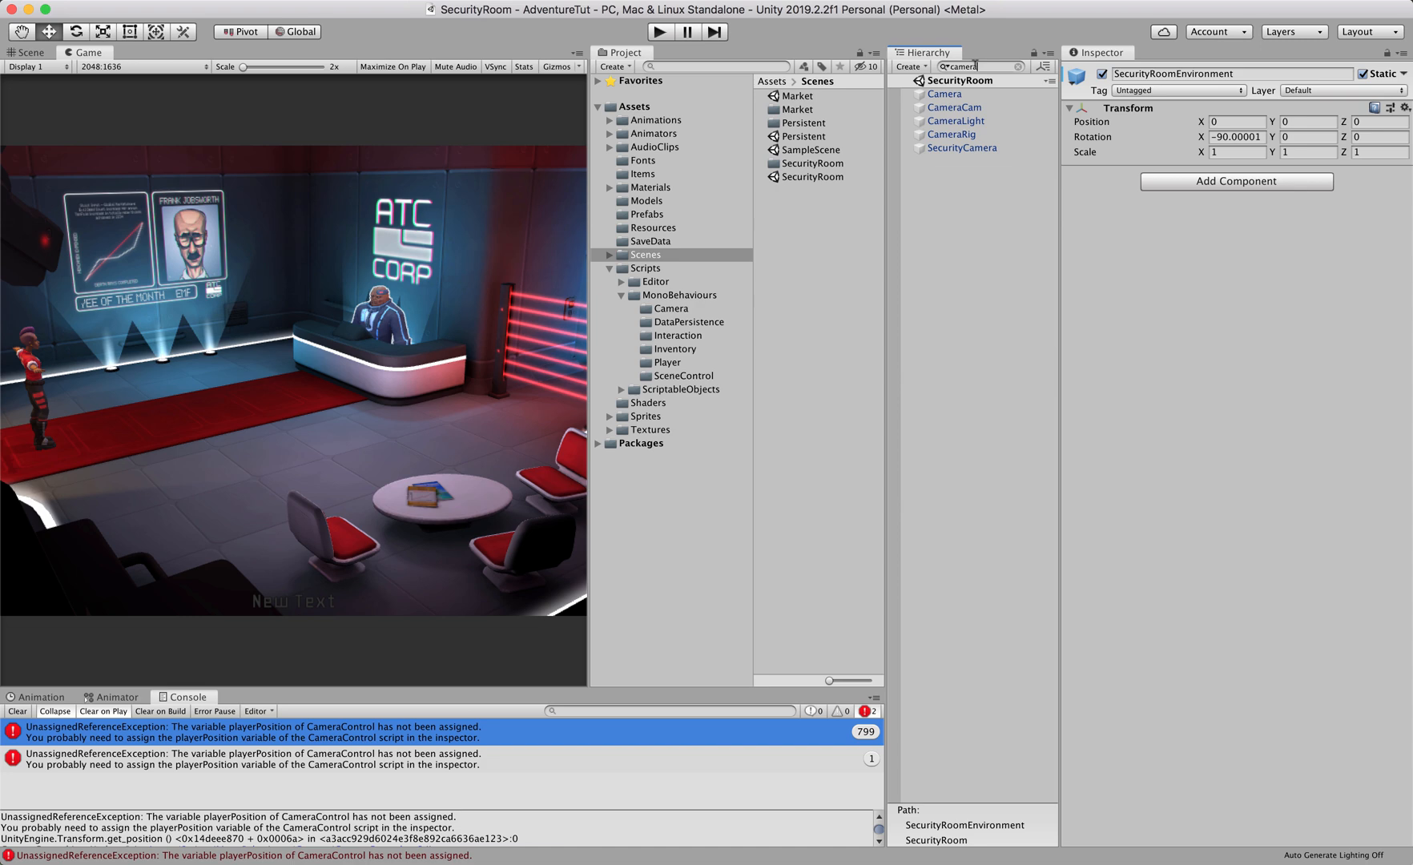
left_click(949, 94)
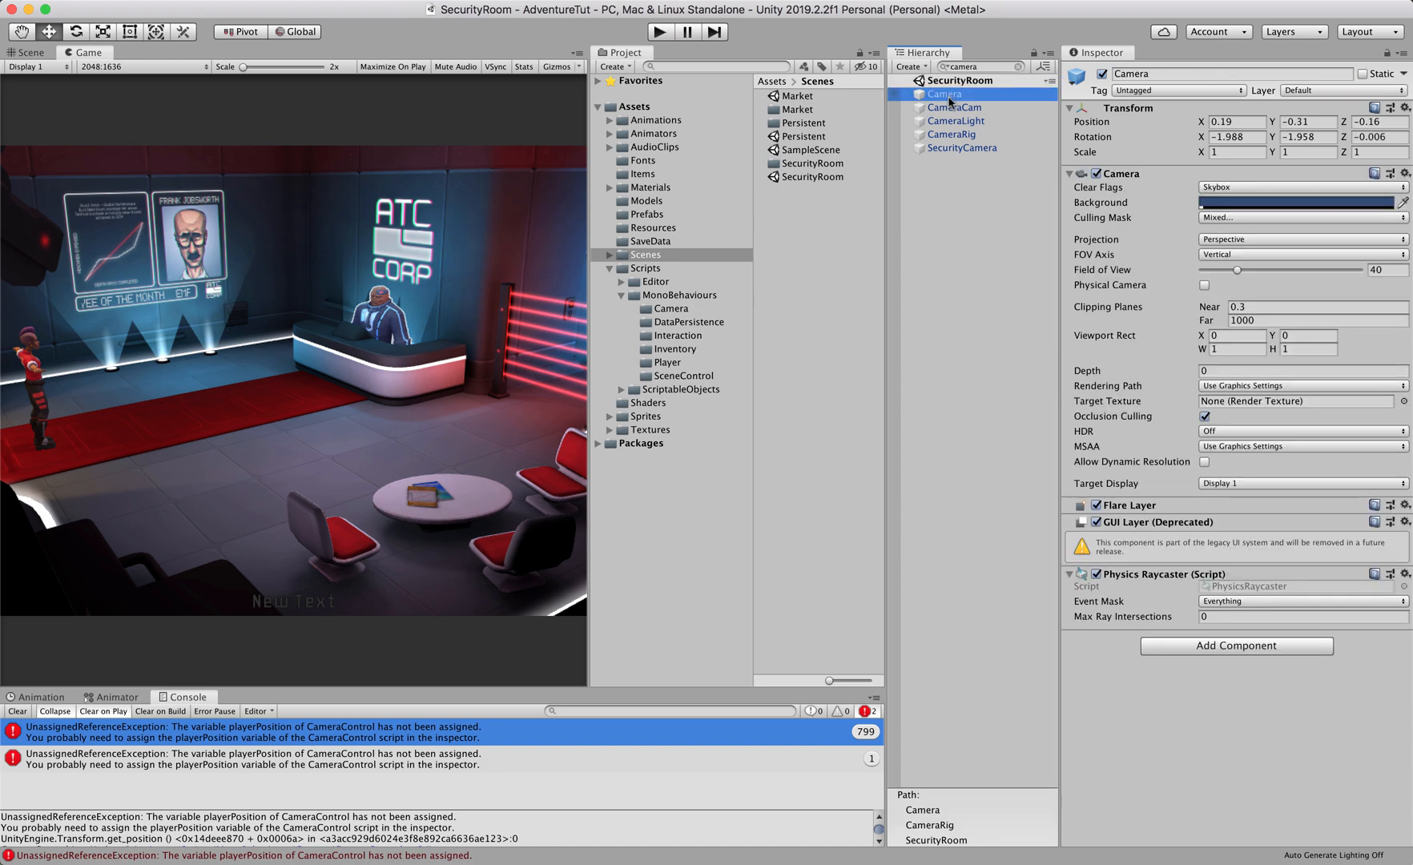
left_click(952, 107)
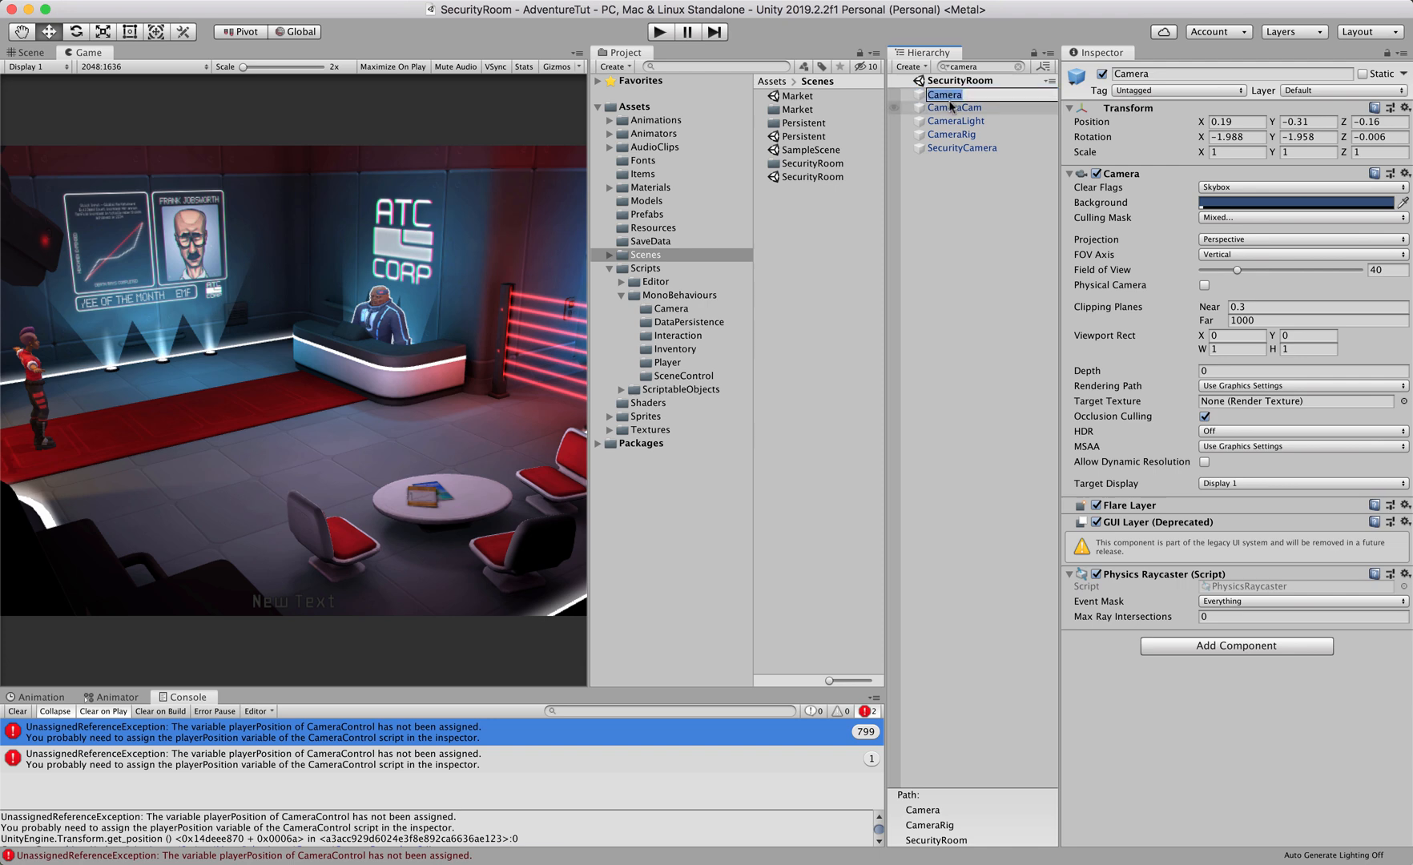
left_click(951, 121)
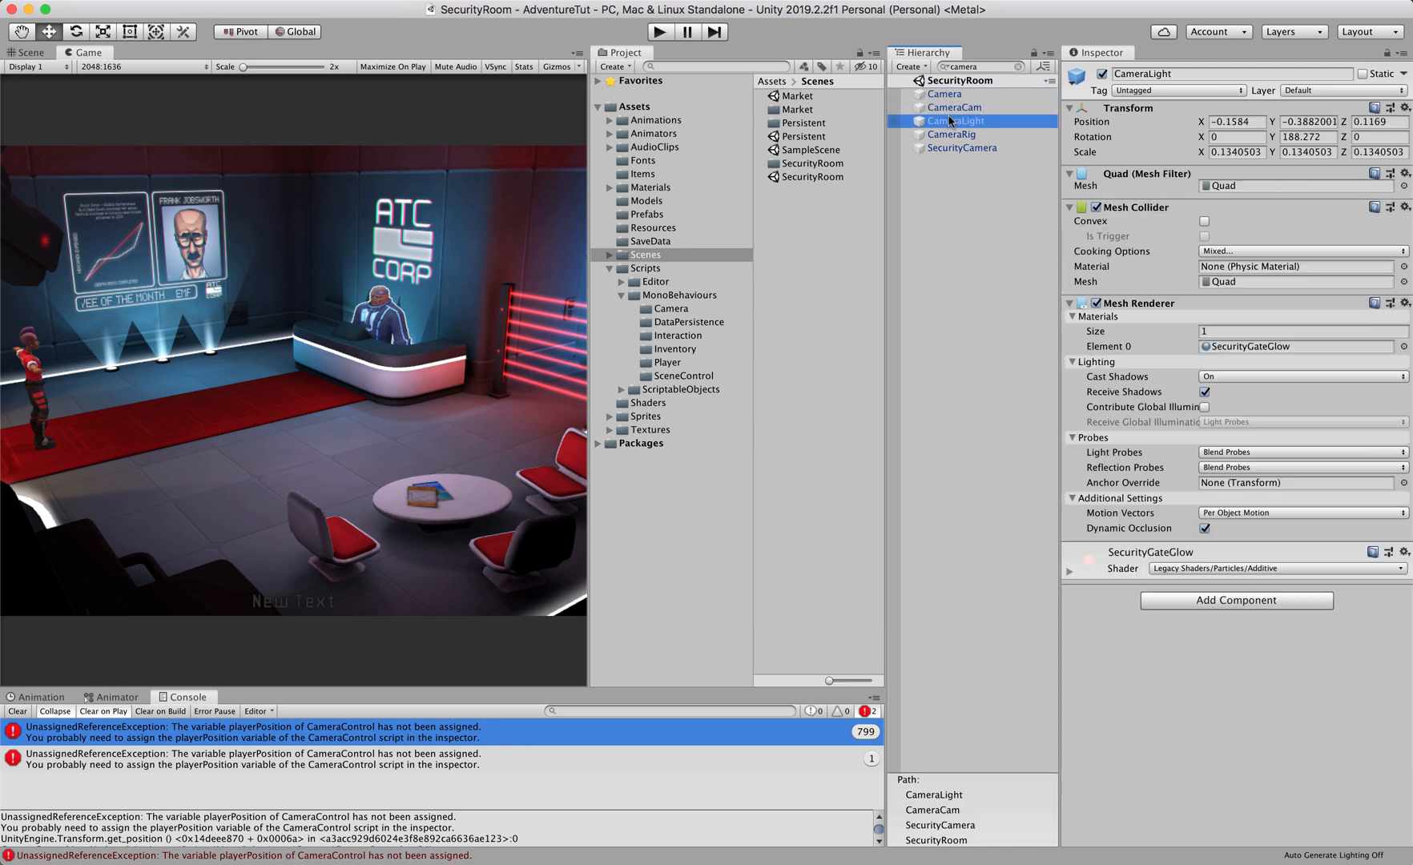
Step: Assign the Player object to the Player Position reference of CameraRig's Camera Control script, clearing the hierarchy search
left_click(953, 136)
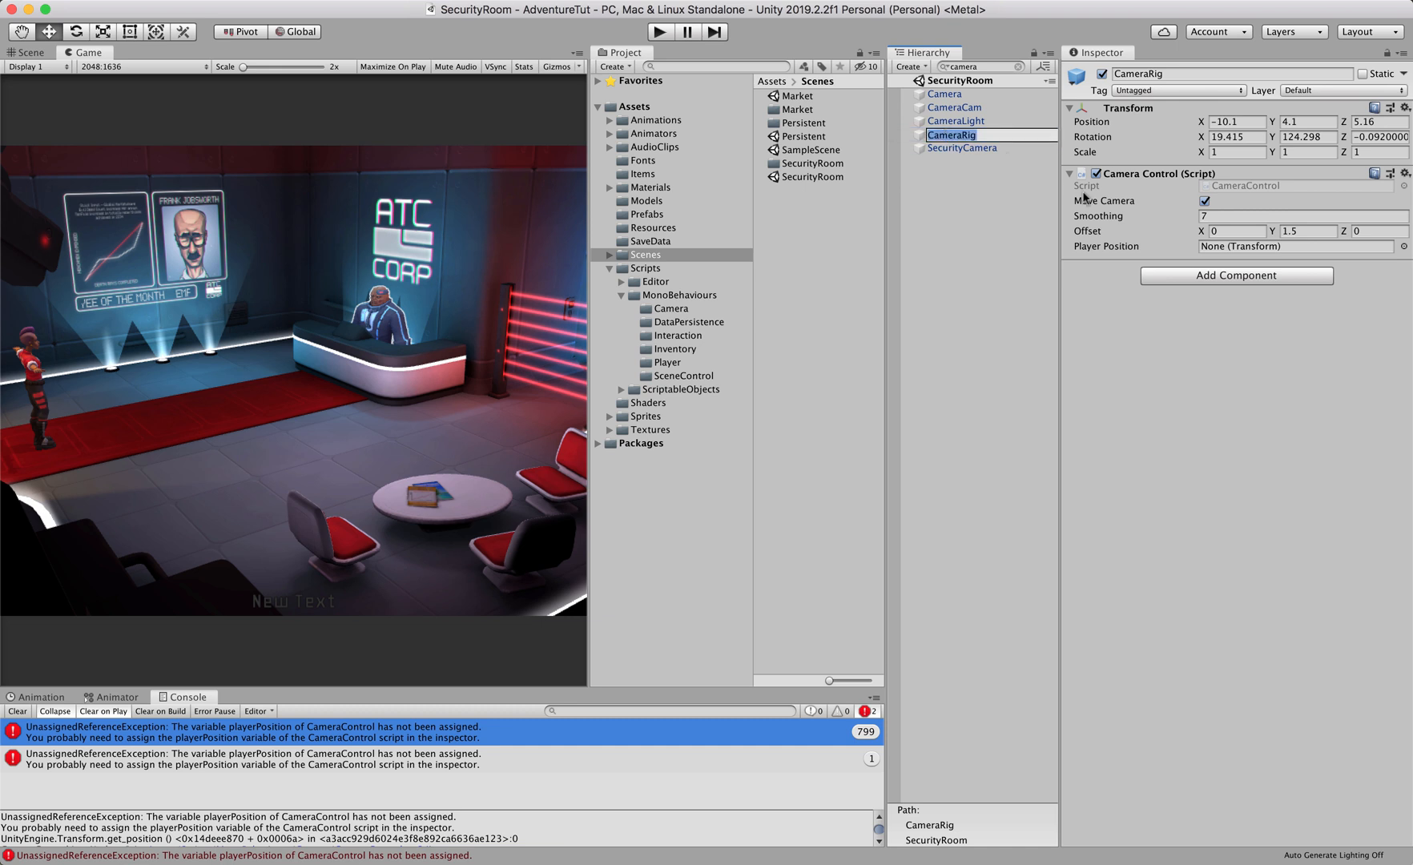
left_click(1156, 248)
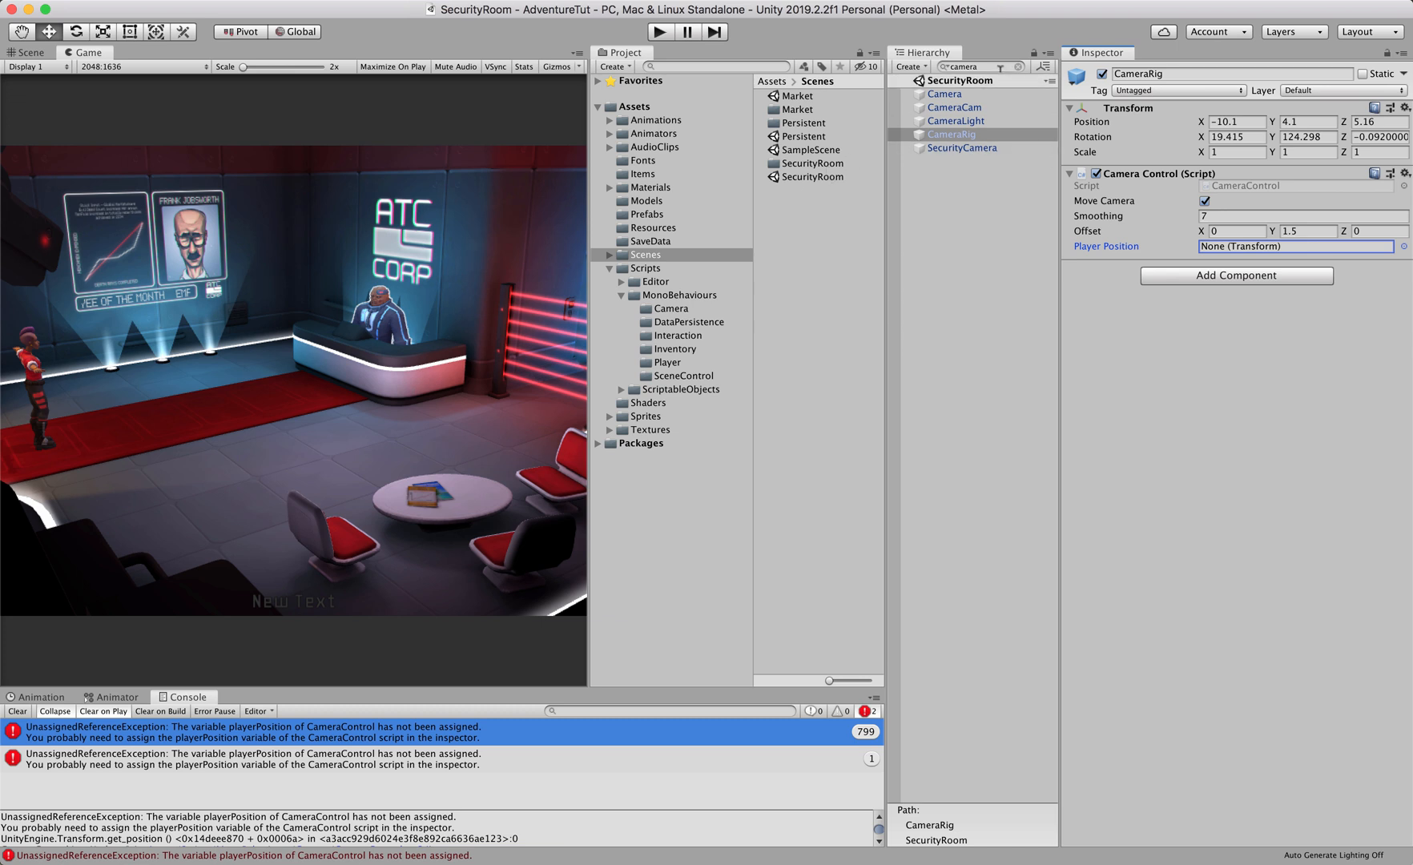
left_click_drag(999, 67, 898, 71)
key("BackSpace")
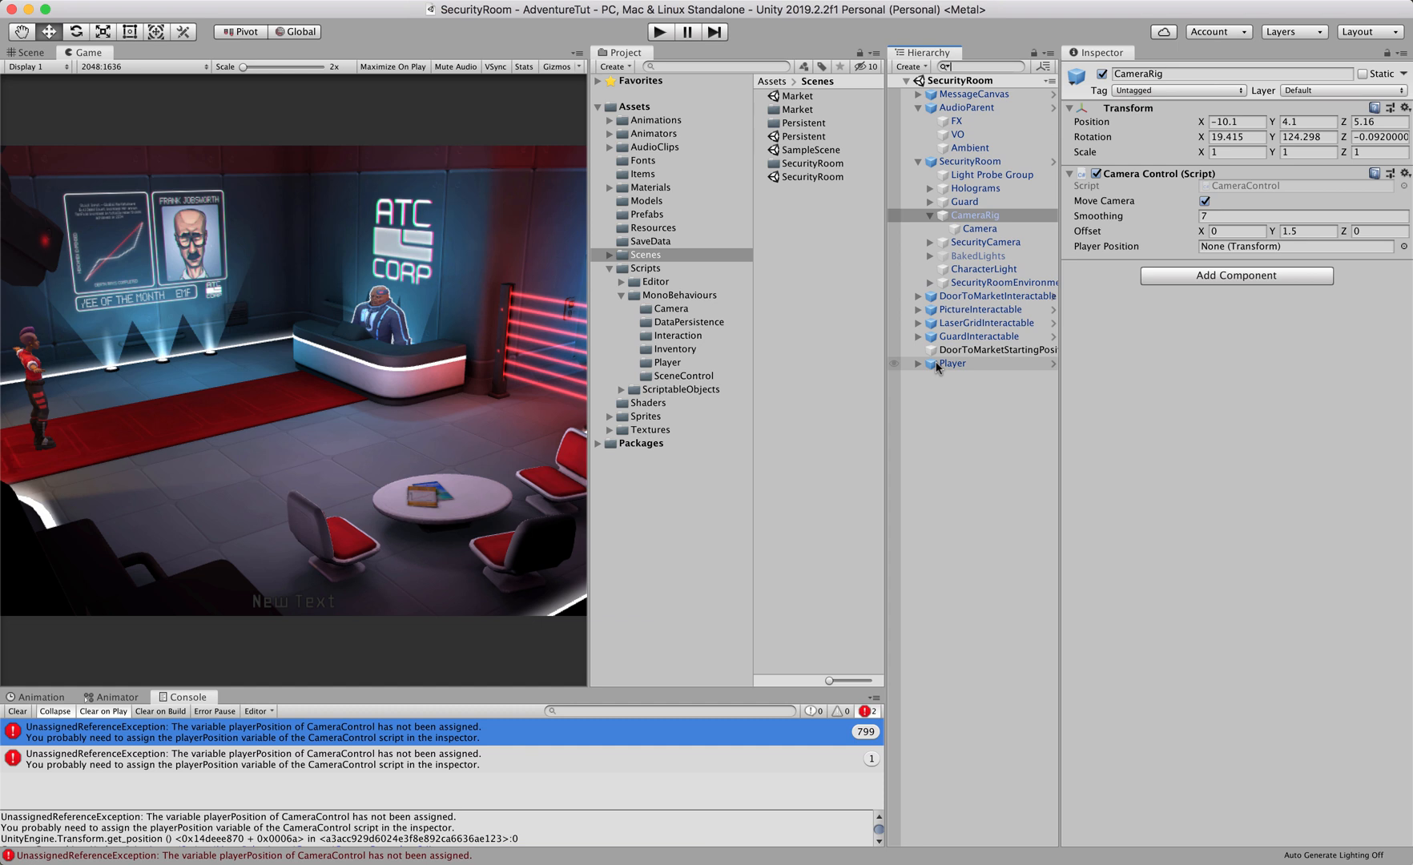
left_click_drag(938, 367, 1236, 250)
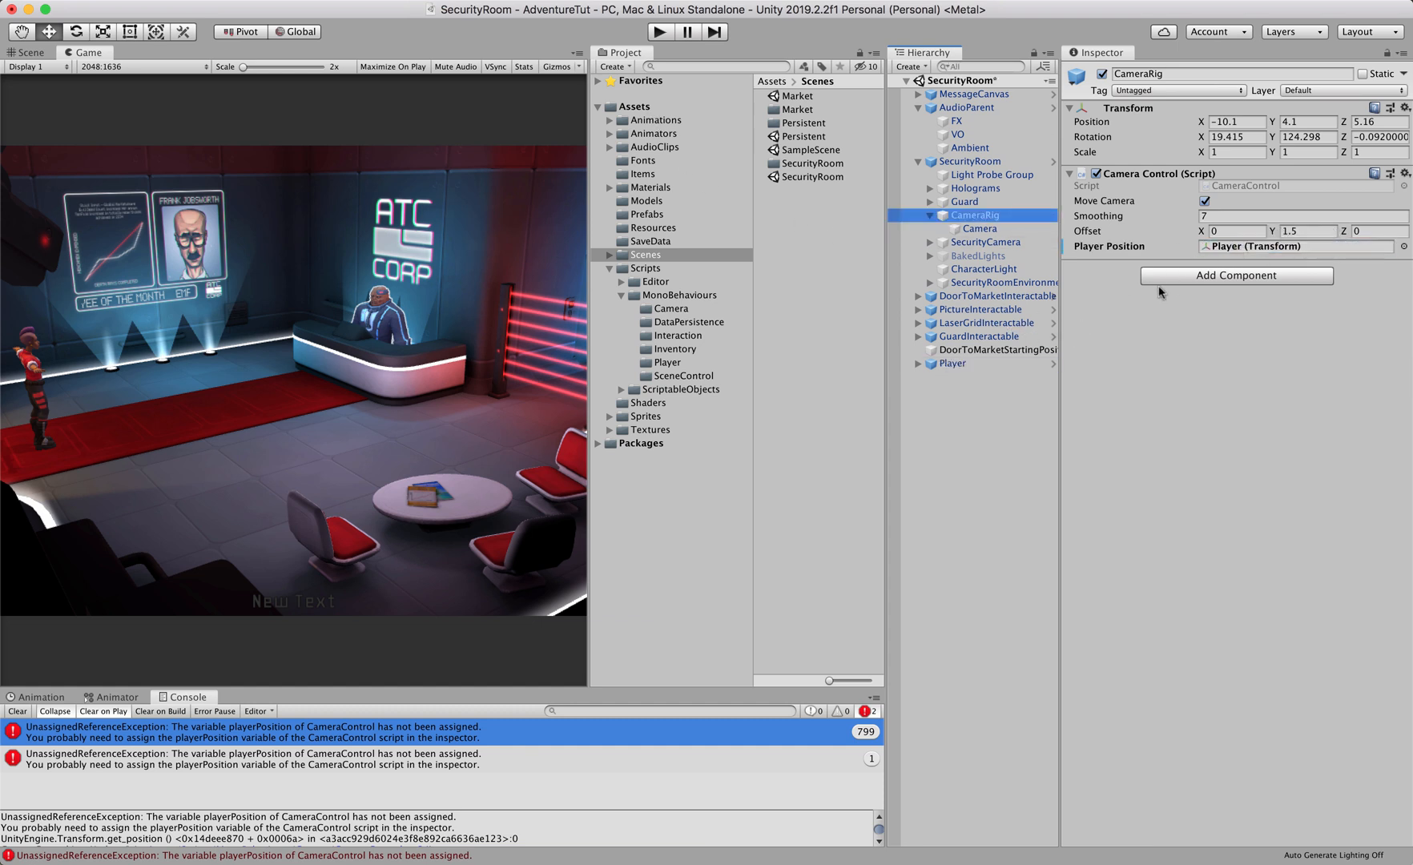
Step: Open the CameraControl script in Atom, widen the code pane and review how Start and LateUpdate use playerPosition
double_click(1247, 186)
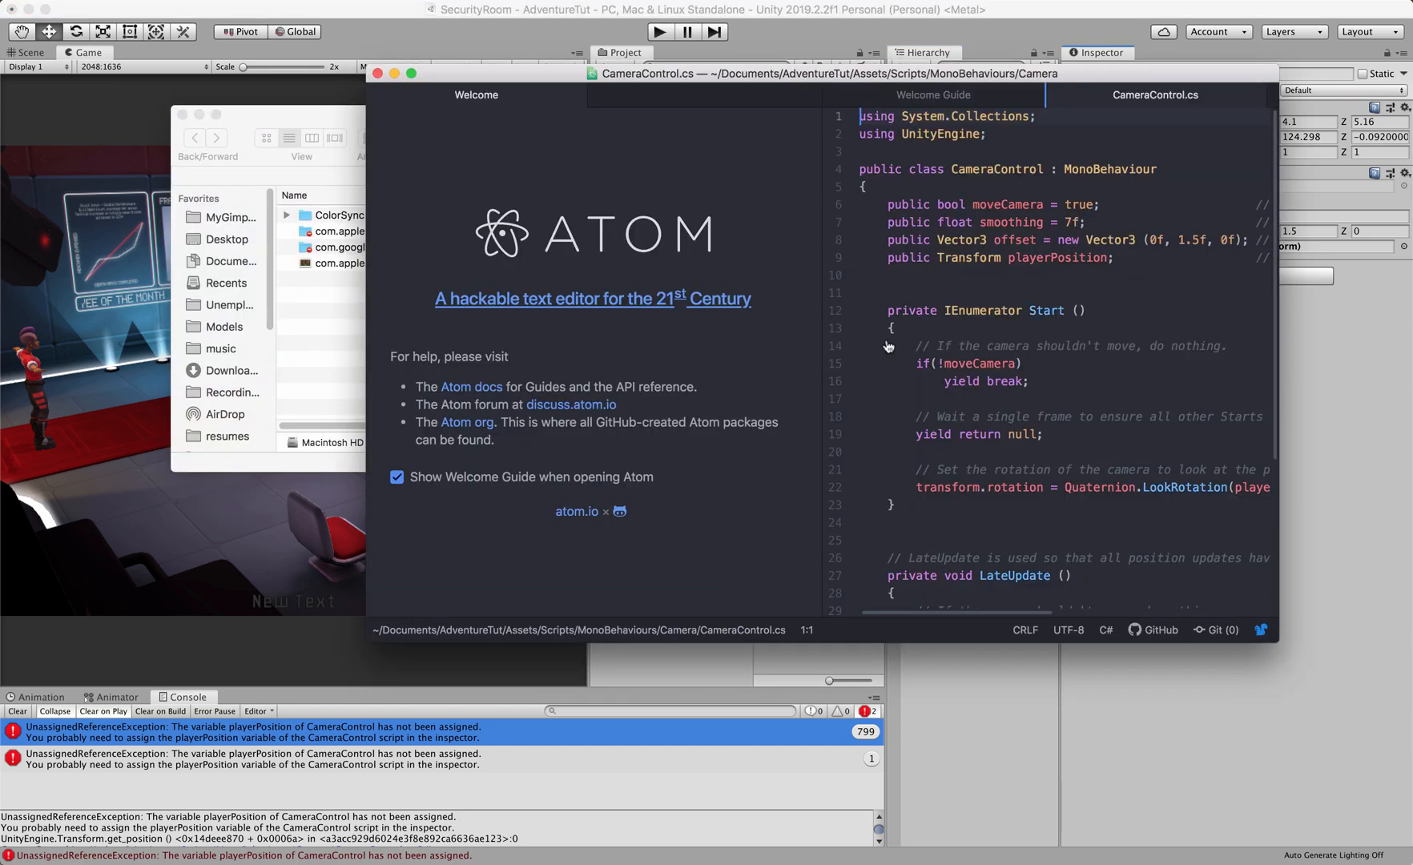
scroll(991, 382, "down", 5)
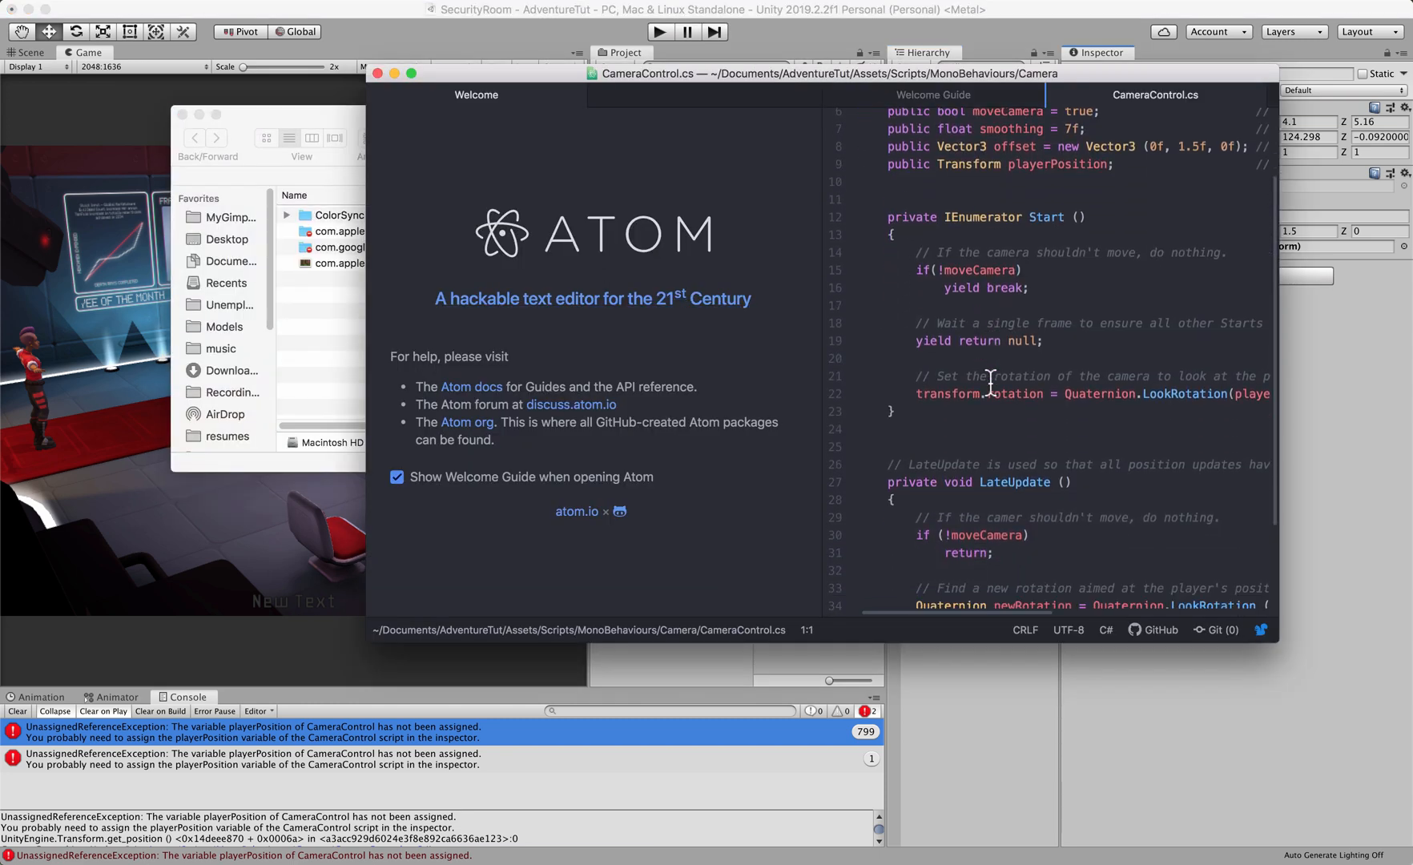
scroll(991, 382, "down", 6)
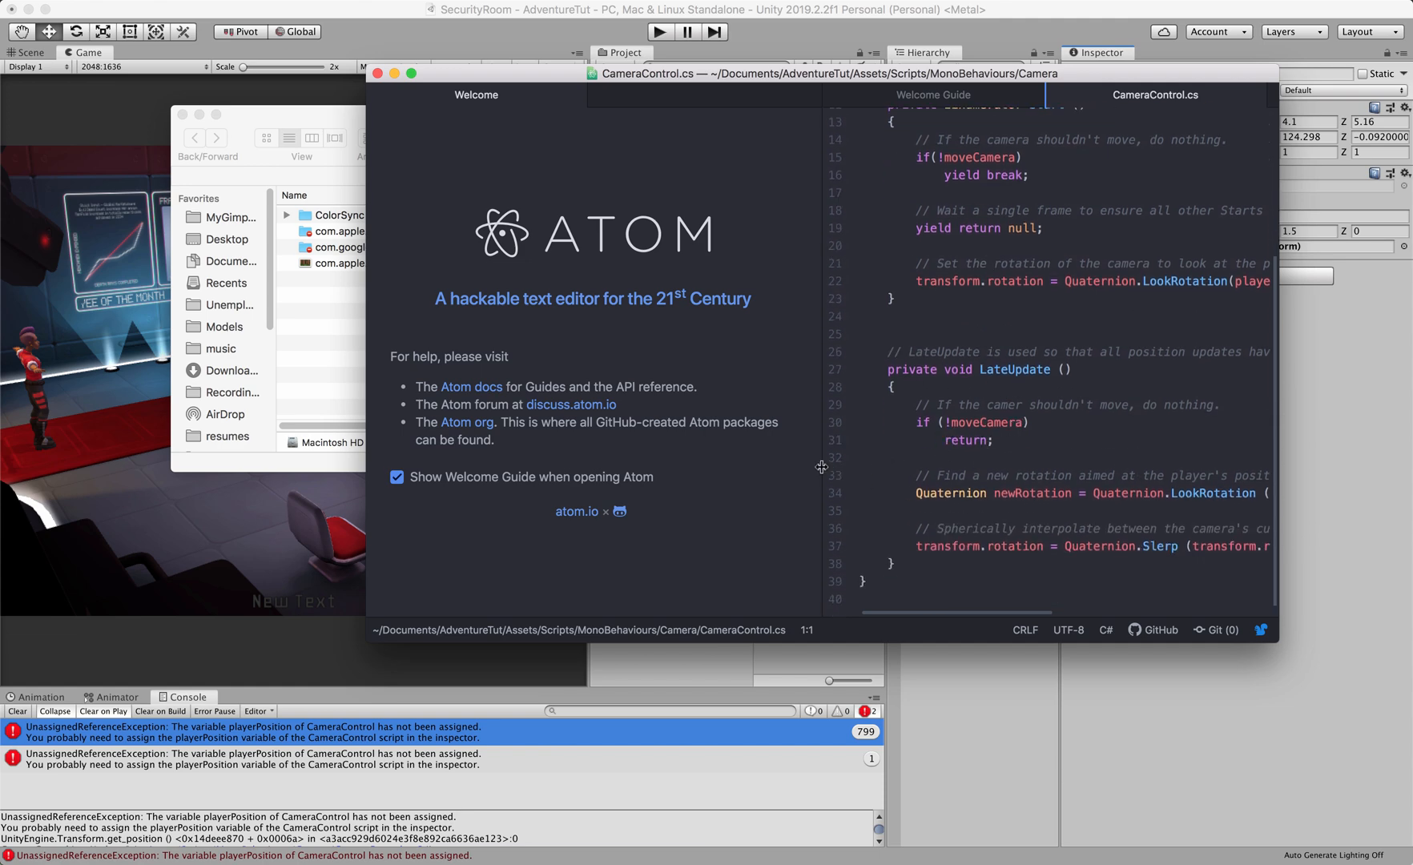
left_click_drag(820, 467, 606, 457)
left_click_drag(593, 448, 511, 448)
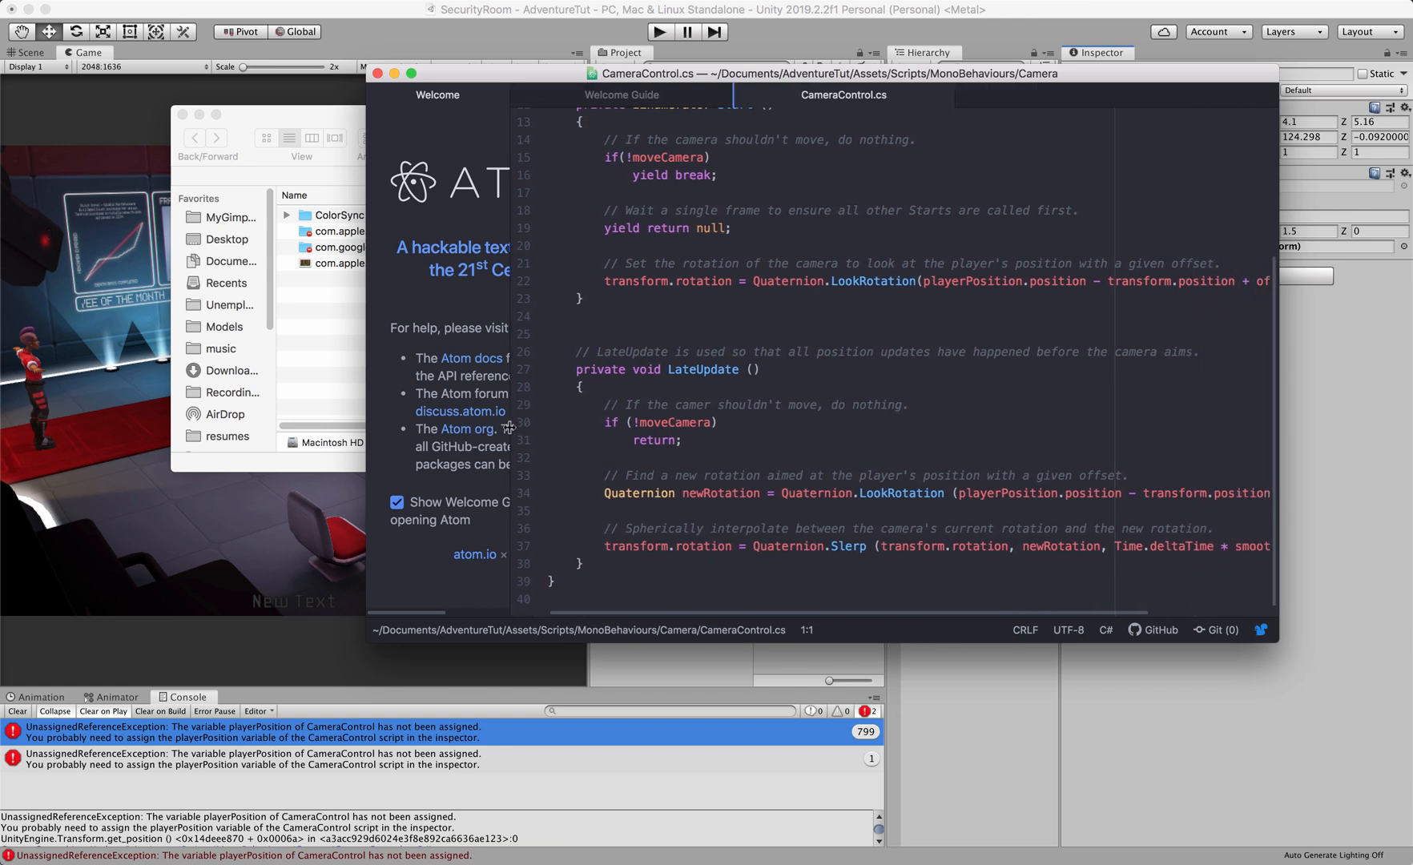
double_click(1008, 493)
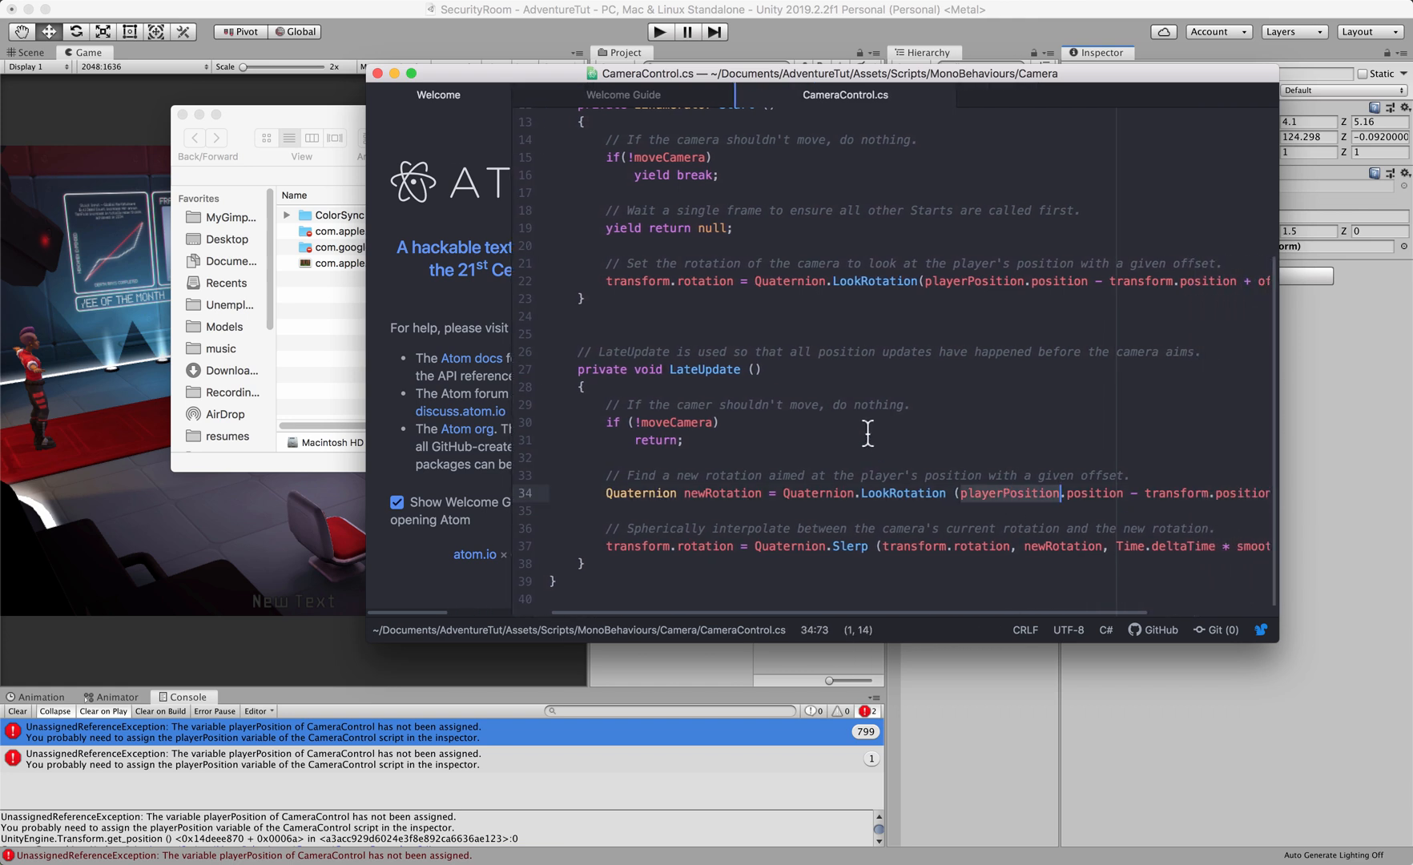
left_click_drag(948, 492, 755, 493)
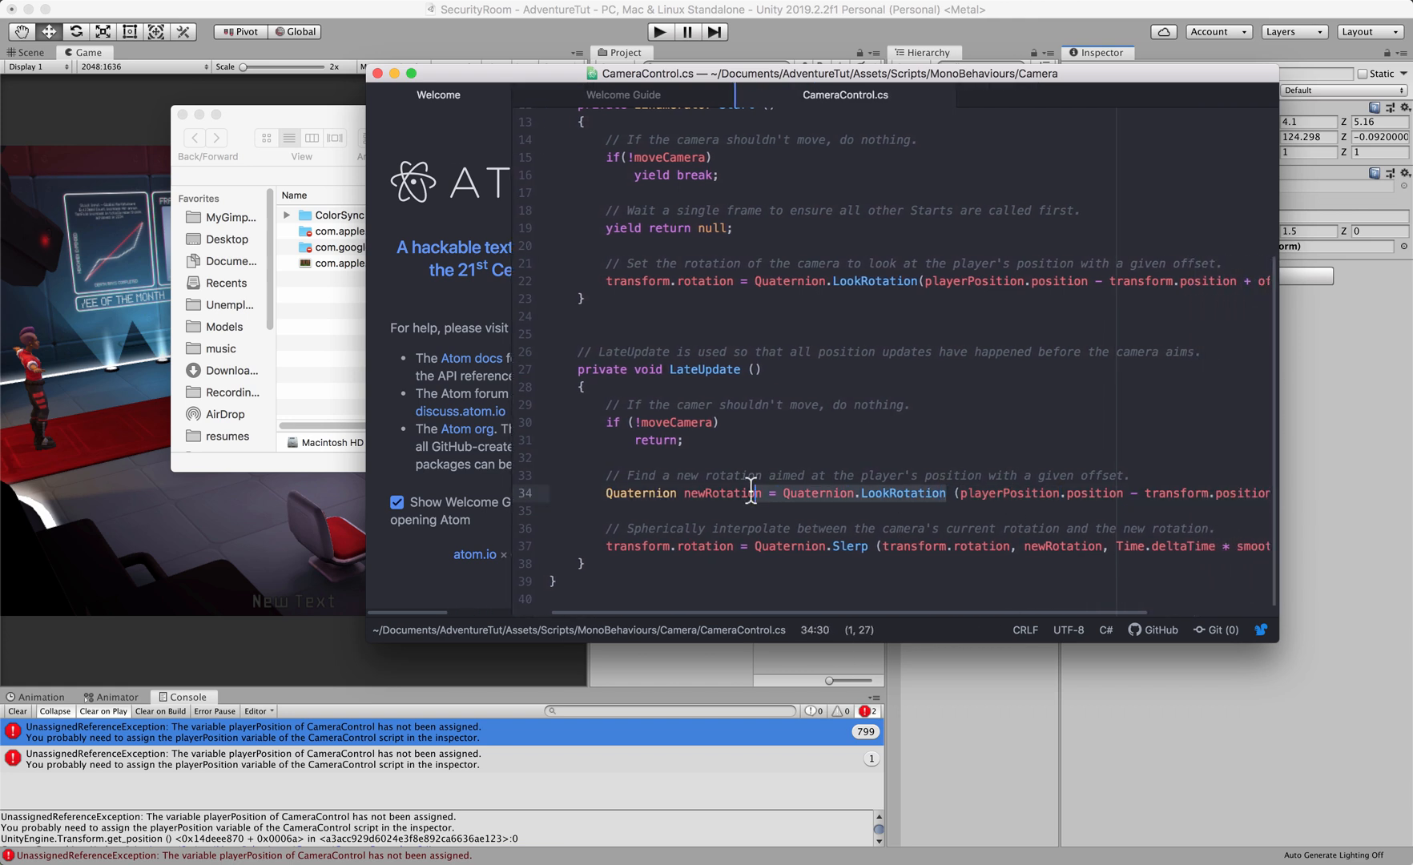
left_click(861, 545)
scroll(858, 542, "up", 5)
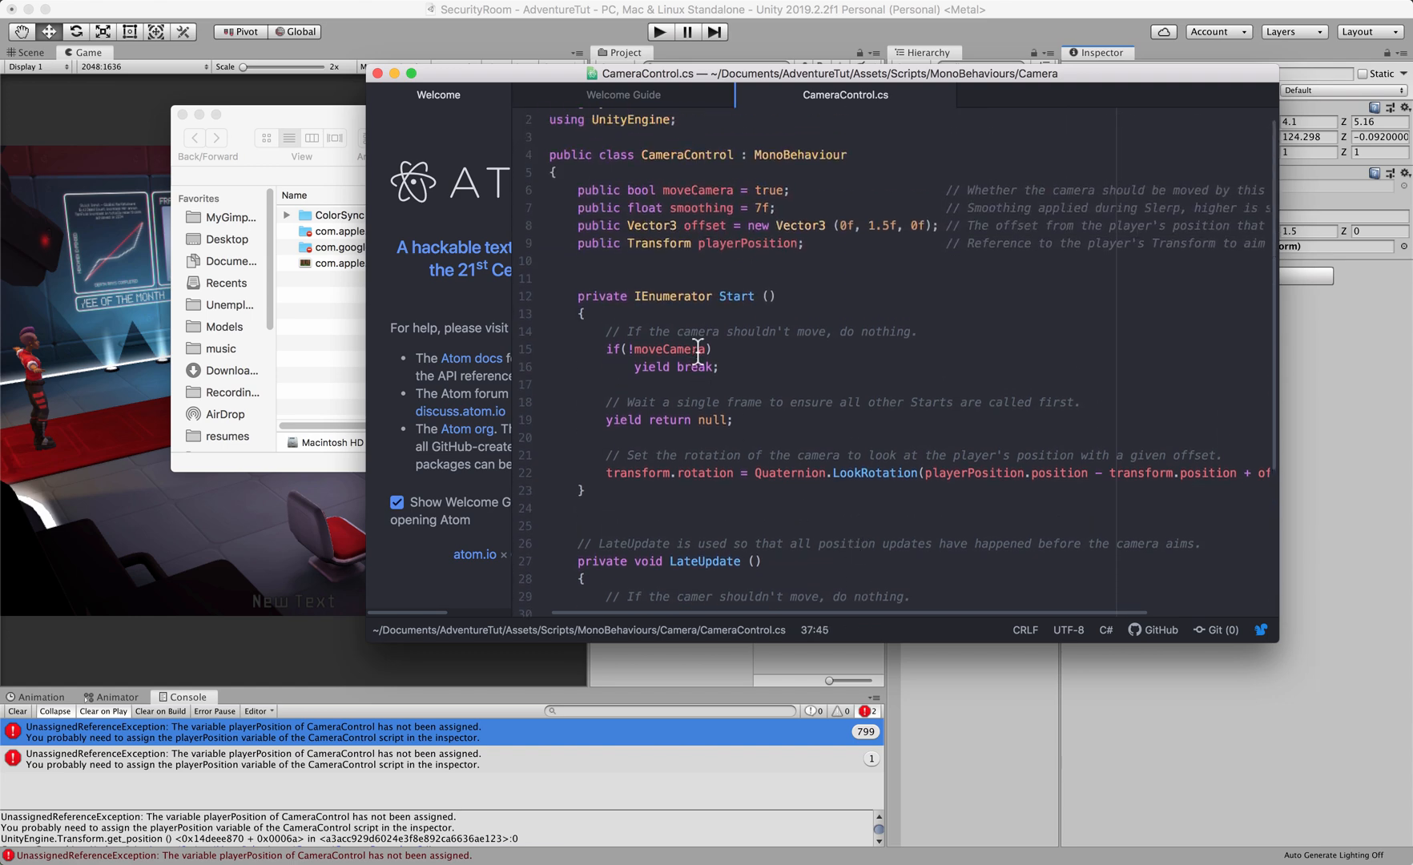
Step: Add an if (playerPosition == null) block at the beginning of the Start method in CameraControl.cs
left_click(761, 322)
key("Return")
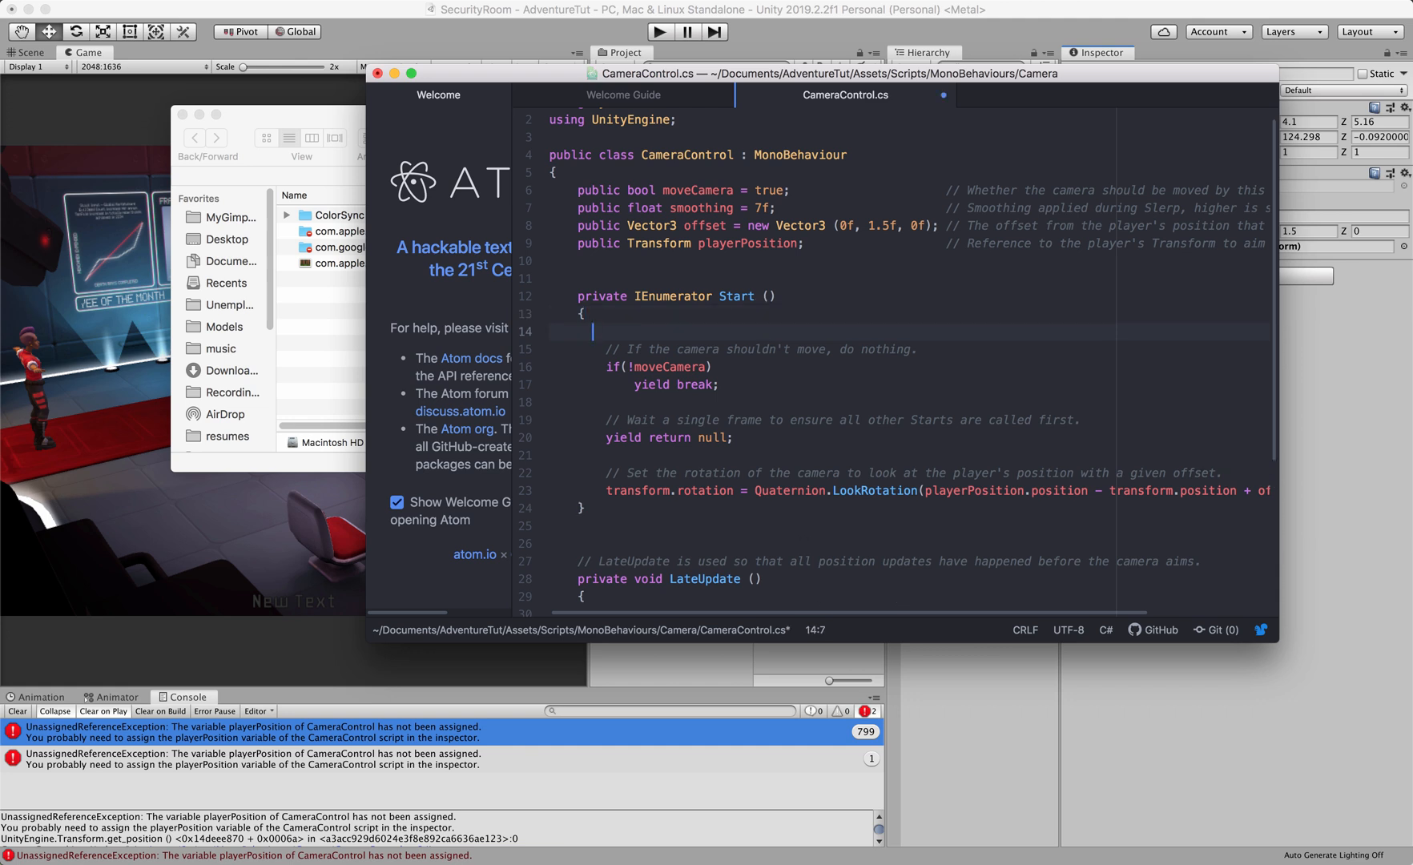
type("if (")
type("playerPos")
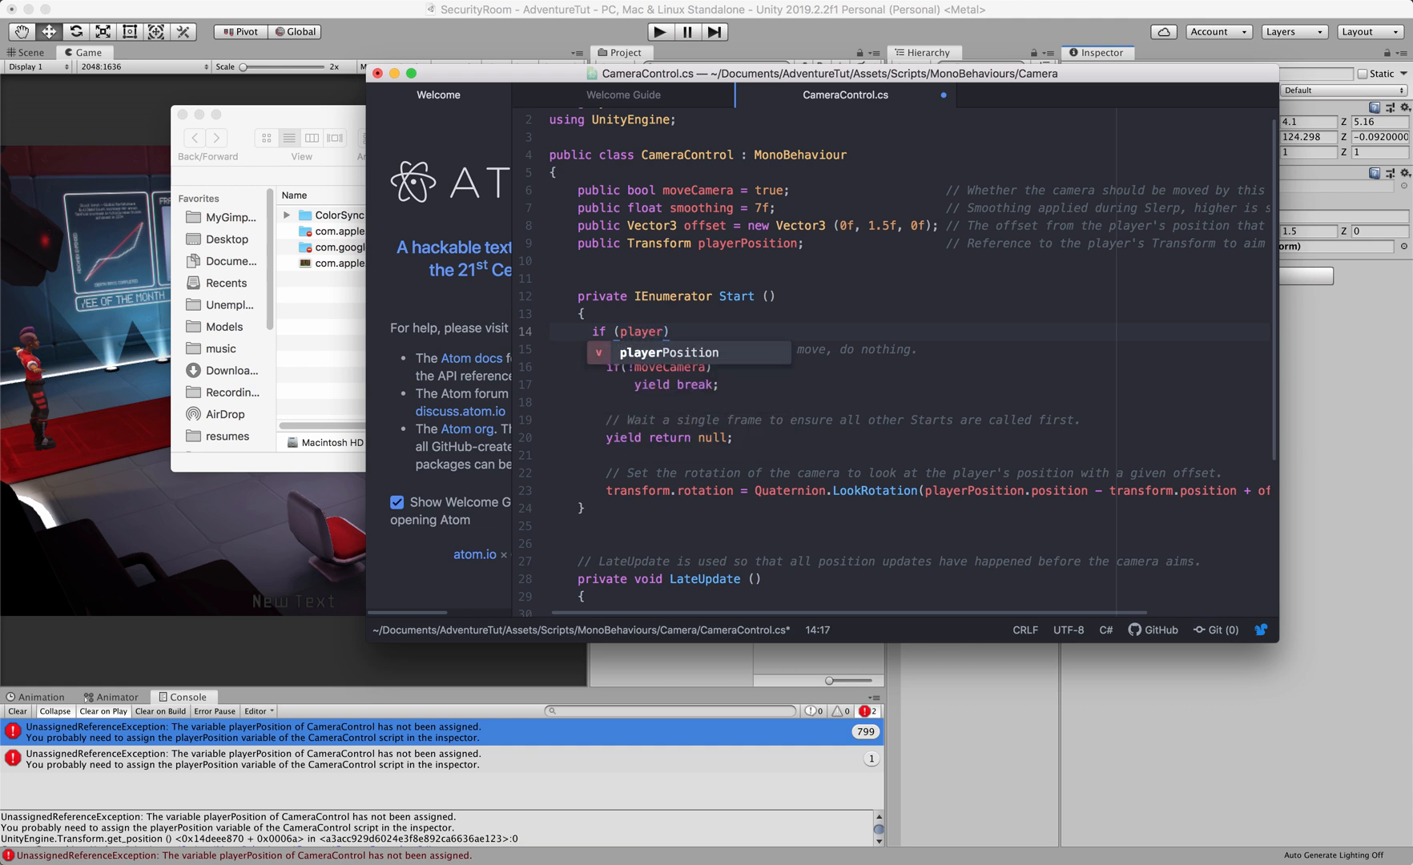
type("ition")
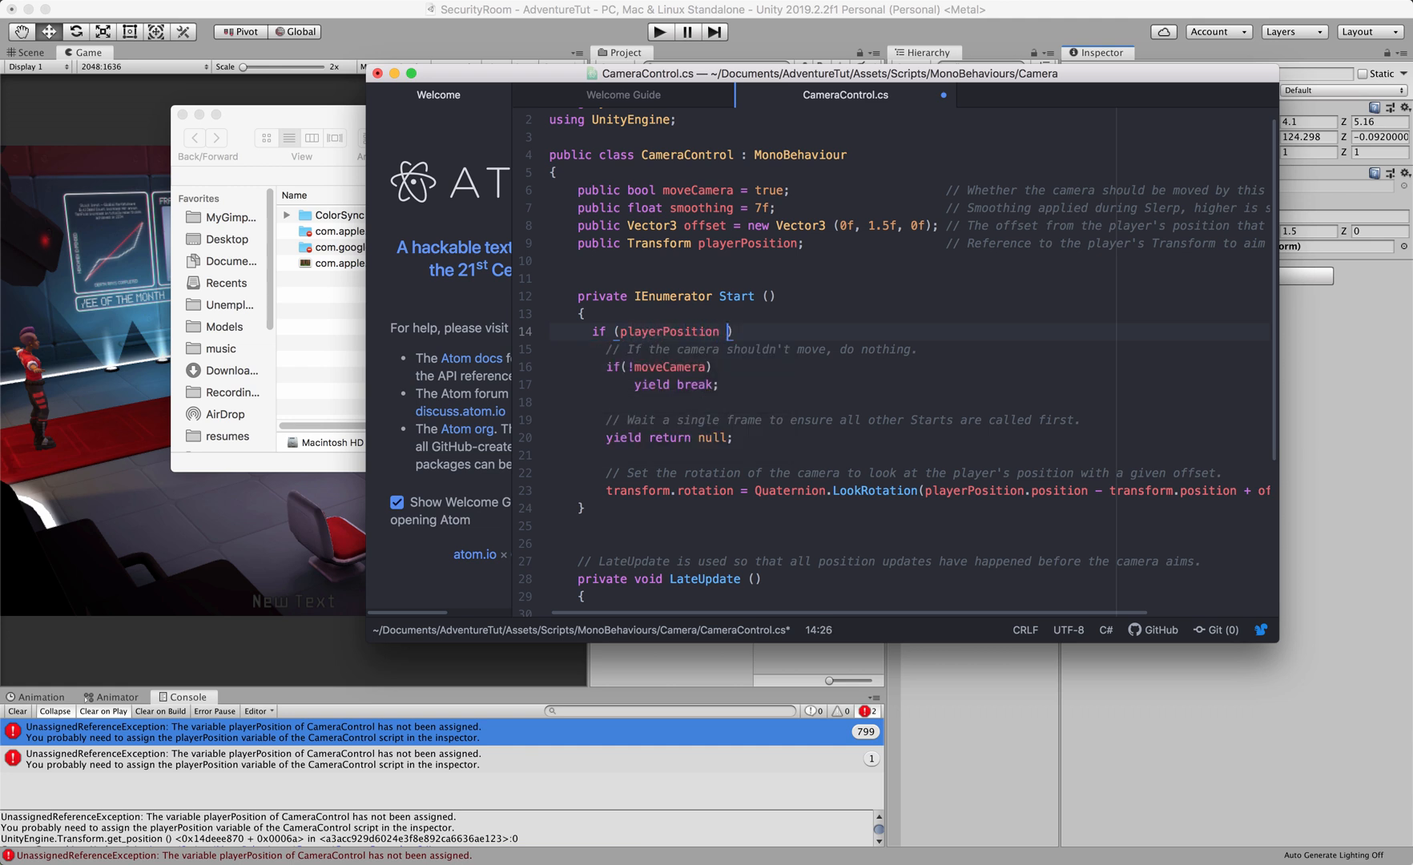
type(" == null")
left_click(829, 327)
type("{")
key("Return")
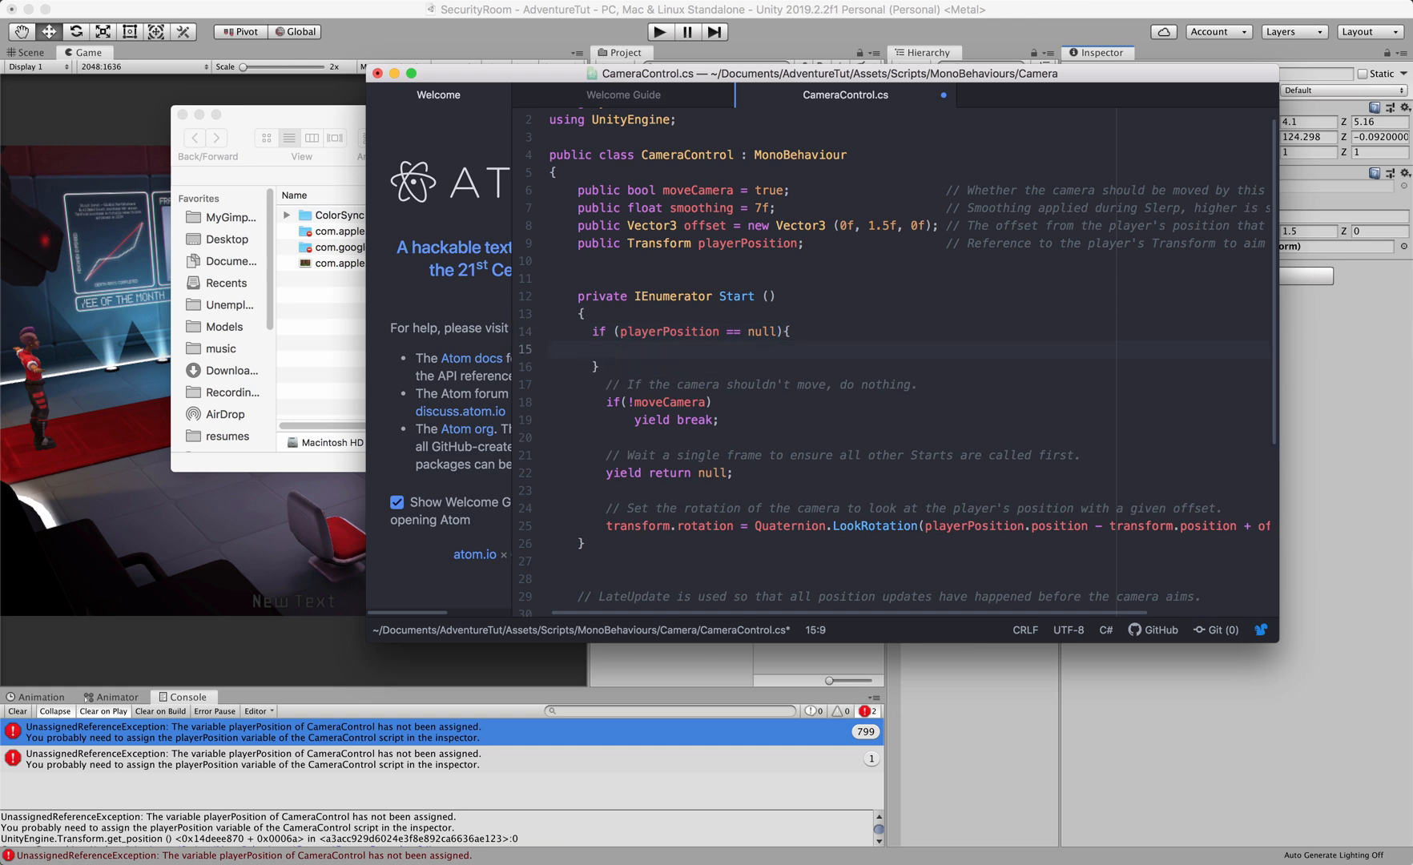
type("Debug")
key("BackSpace")
key("BackSpace")
key("BackSpace")
key("BackSpace")
type("Log.D")
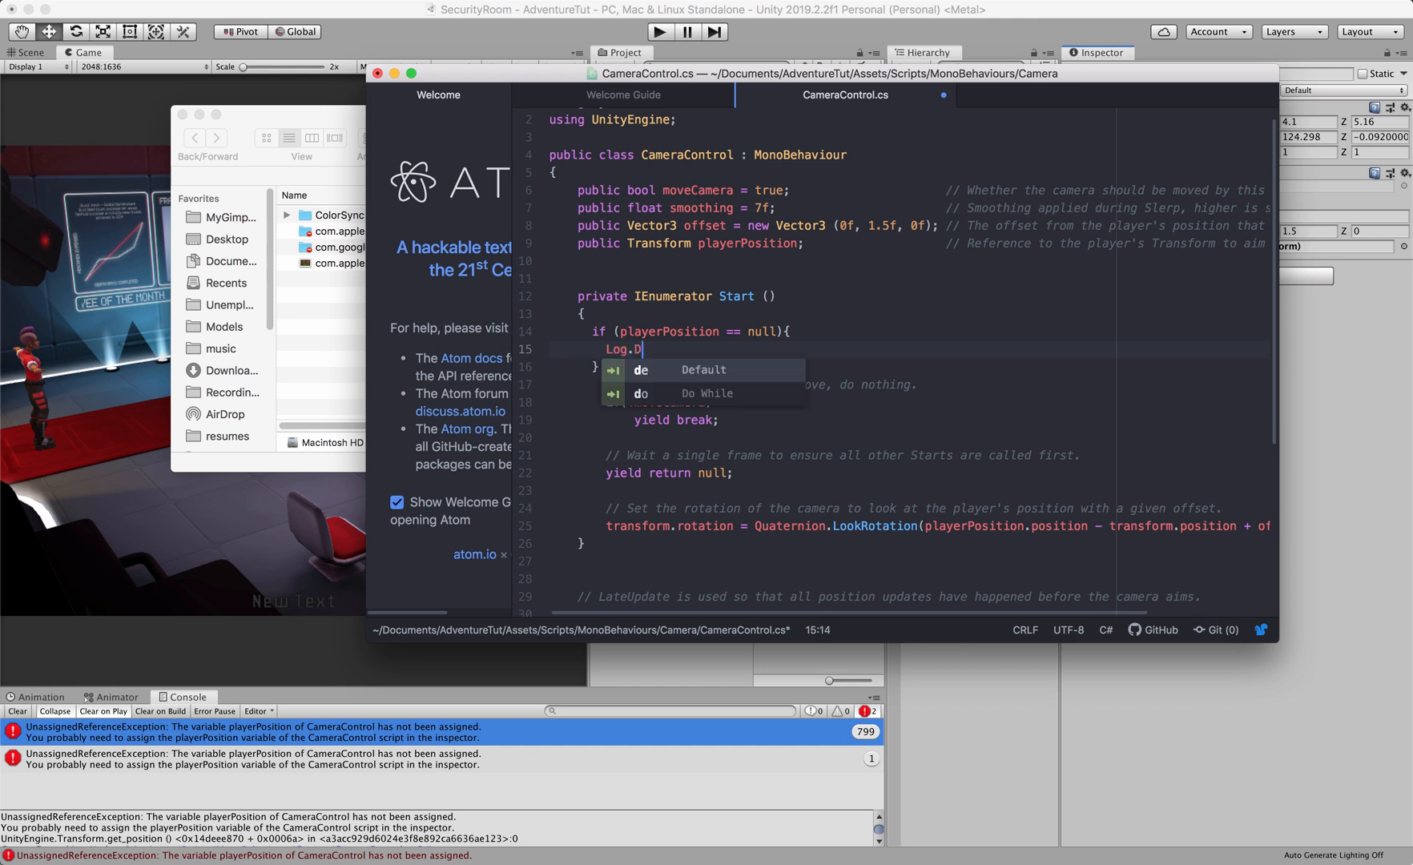
type("e")
key("BackSpace")
key("BackSpace")
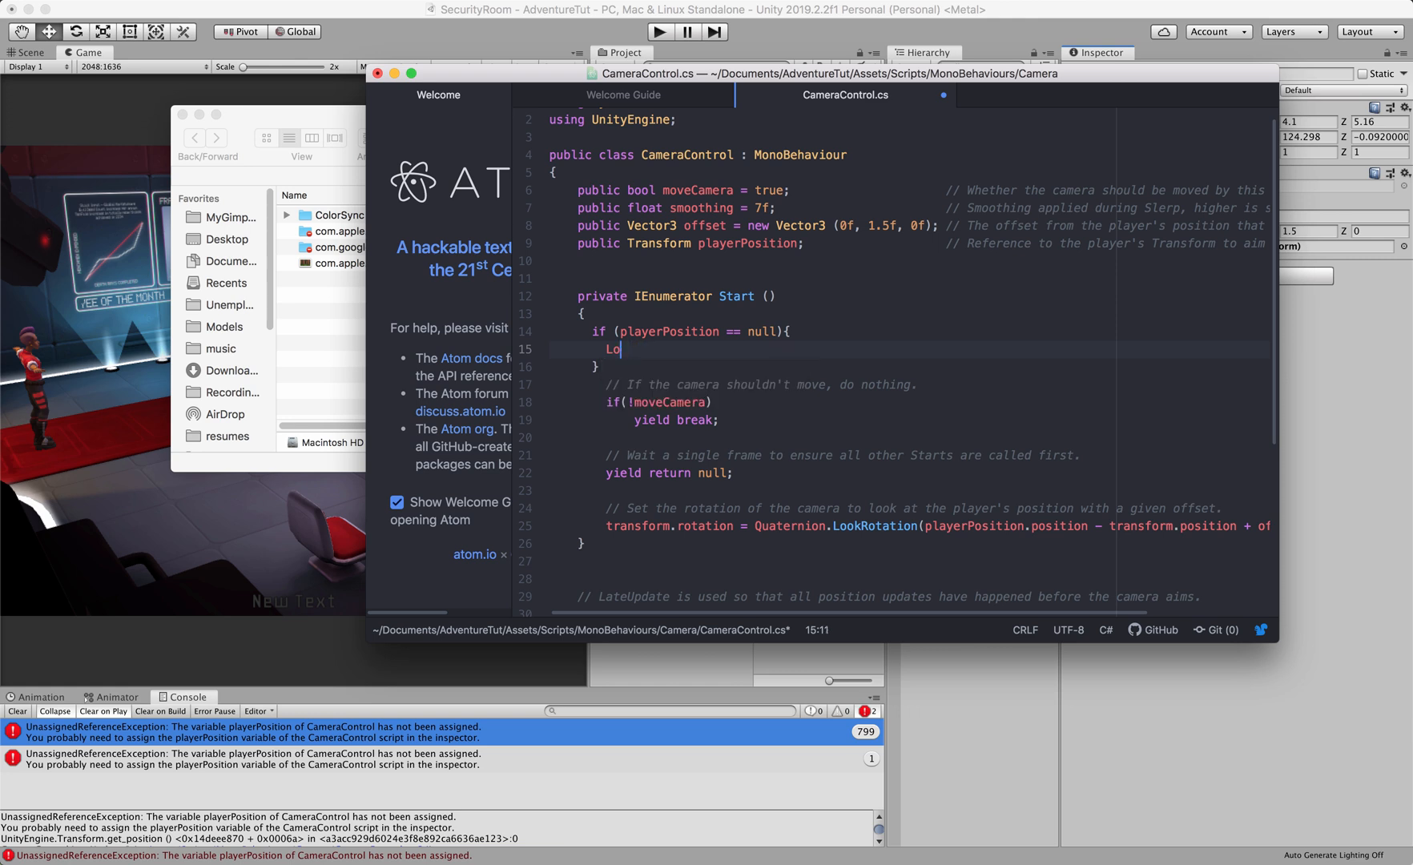
key("BackSpace")
key("BackSpace")
Step: Inside the null check, add the statement print("Please set the playerPosition to point to the Player!");
type("print(")
type("\"")
type("Pleas")
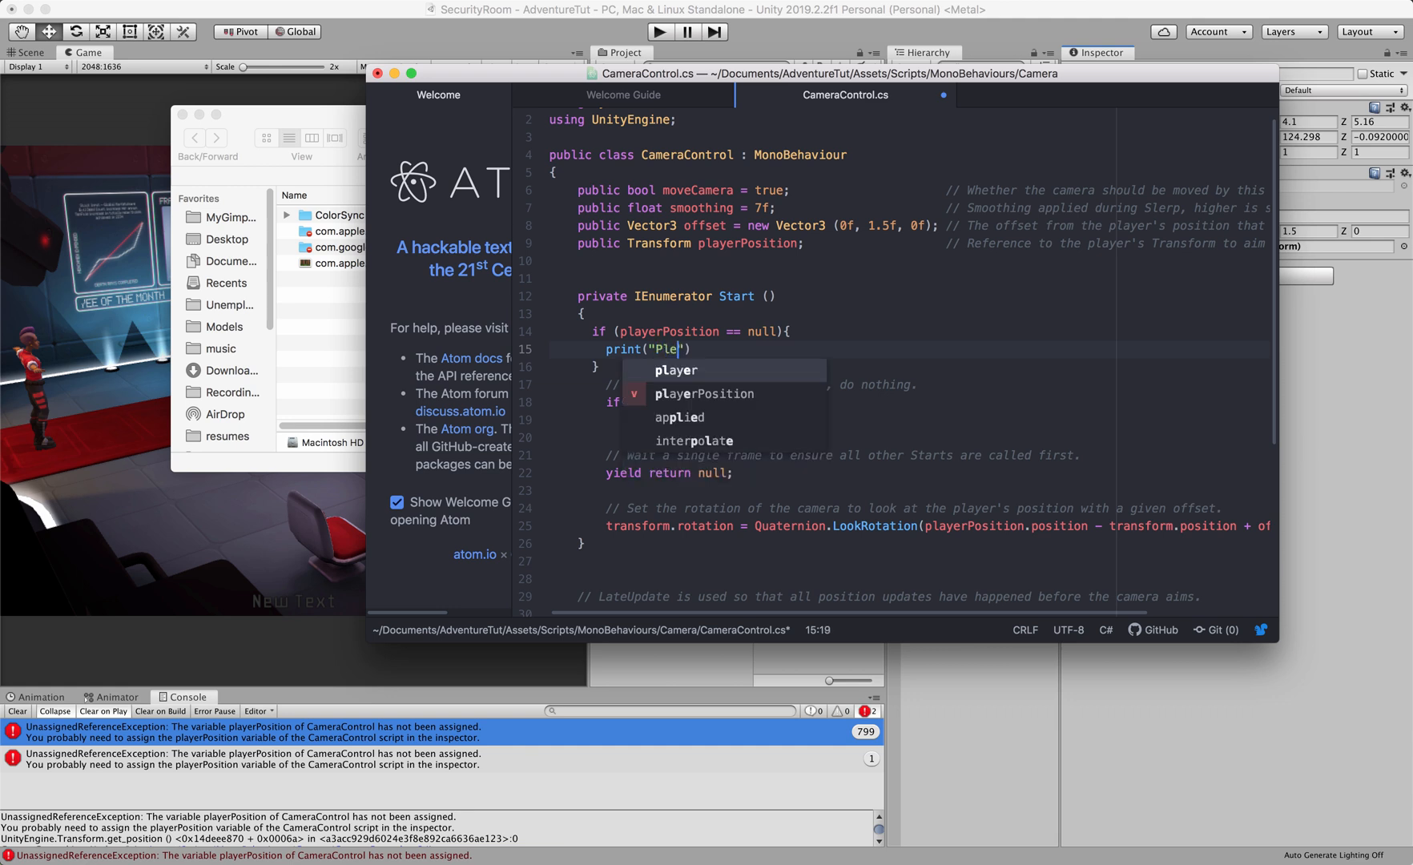
type("e set the t")
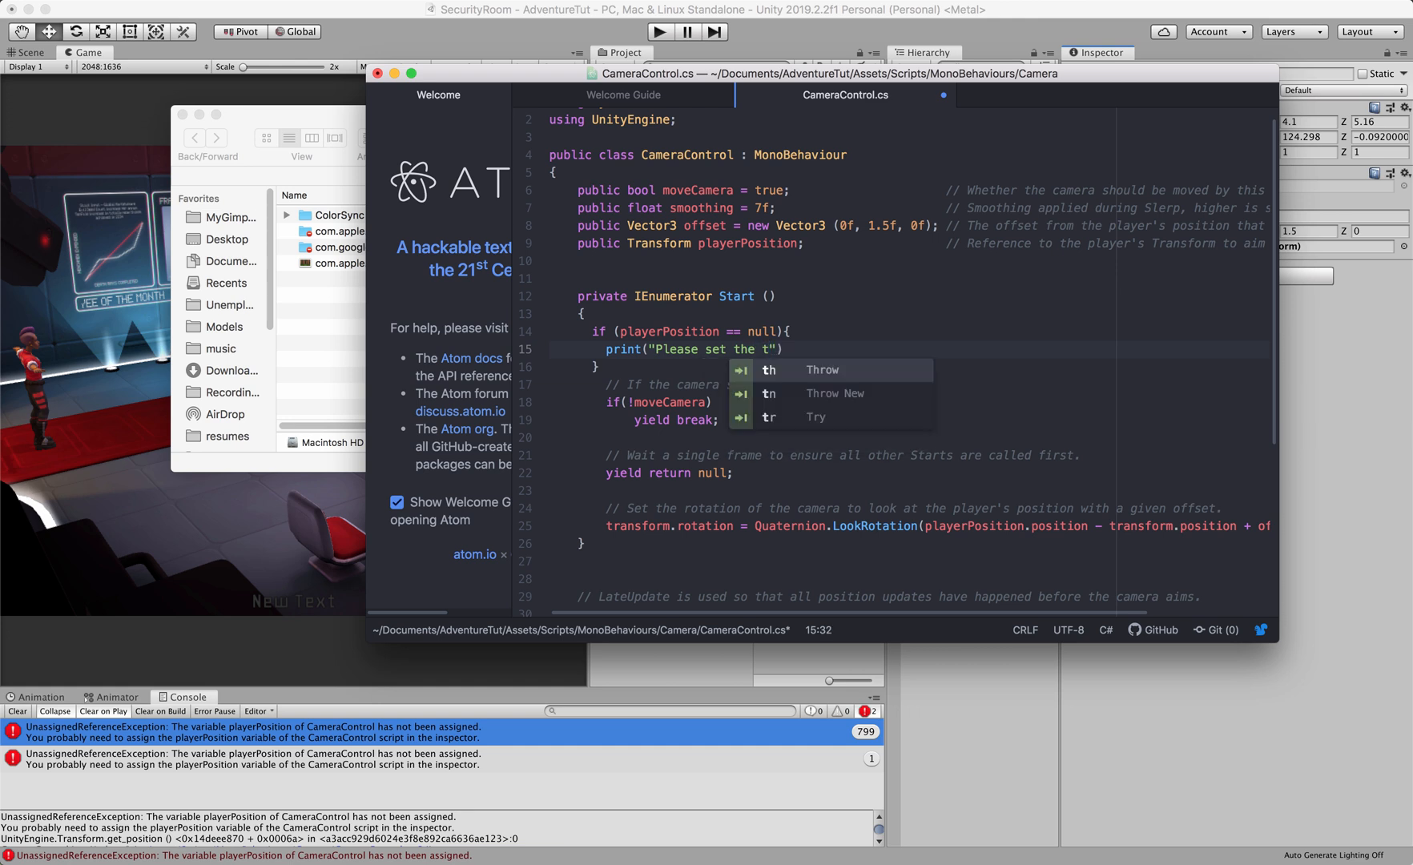
key("BackSpace")
type("playerP")
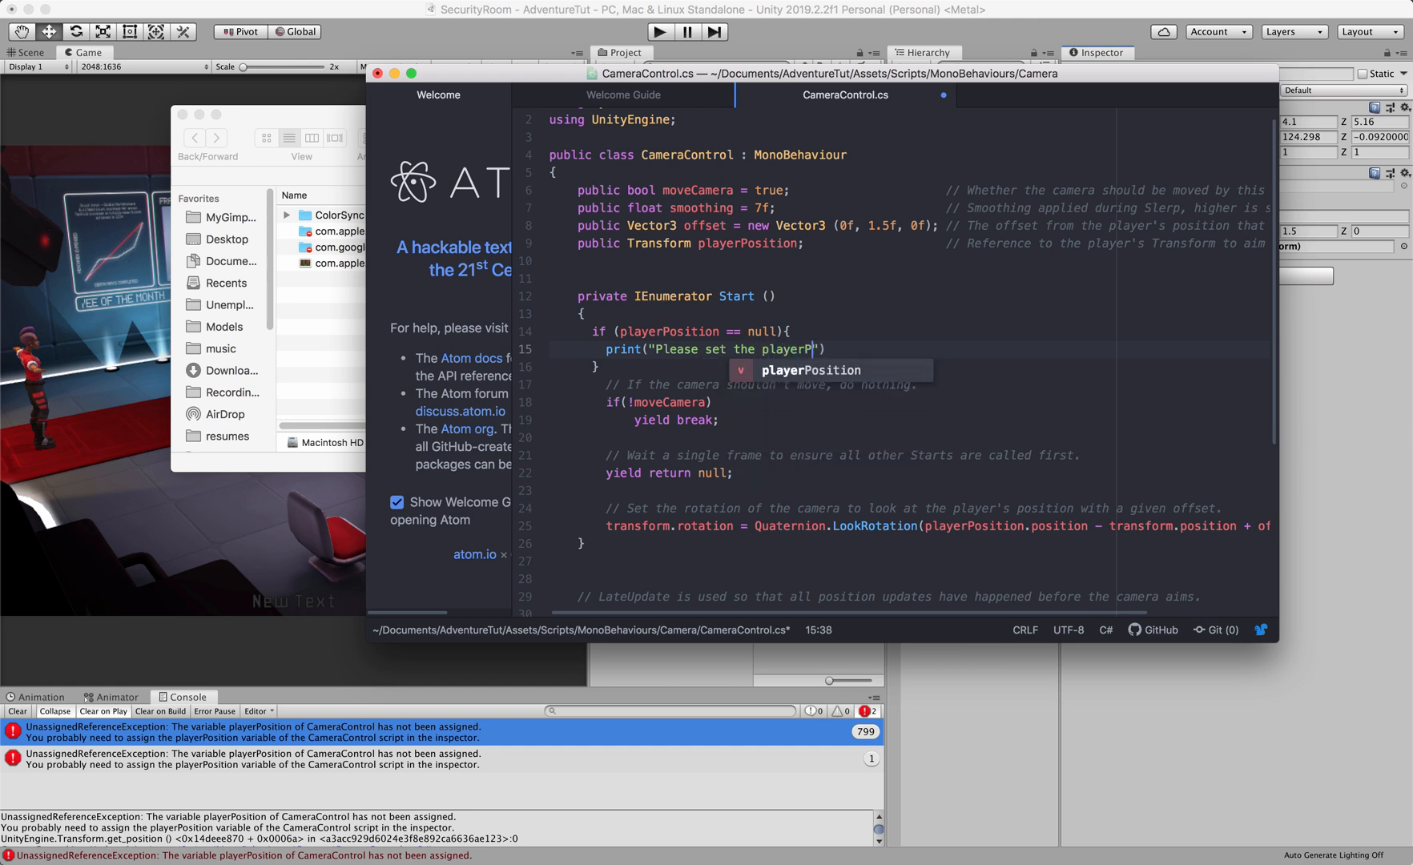
type("osition to ")
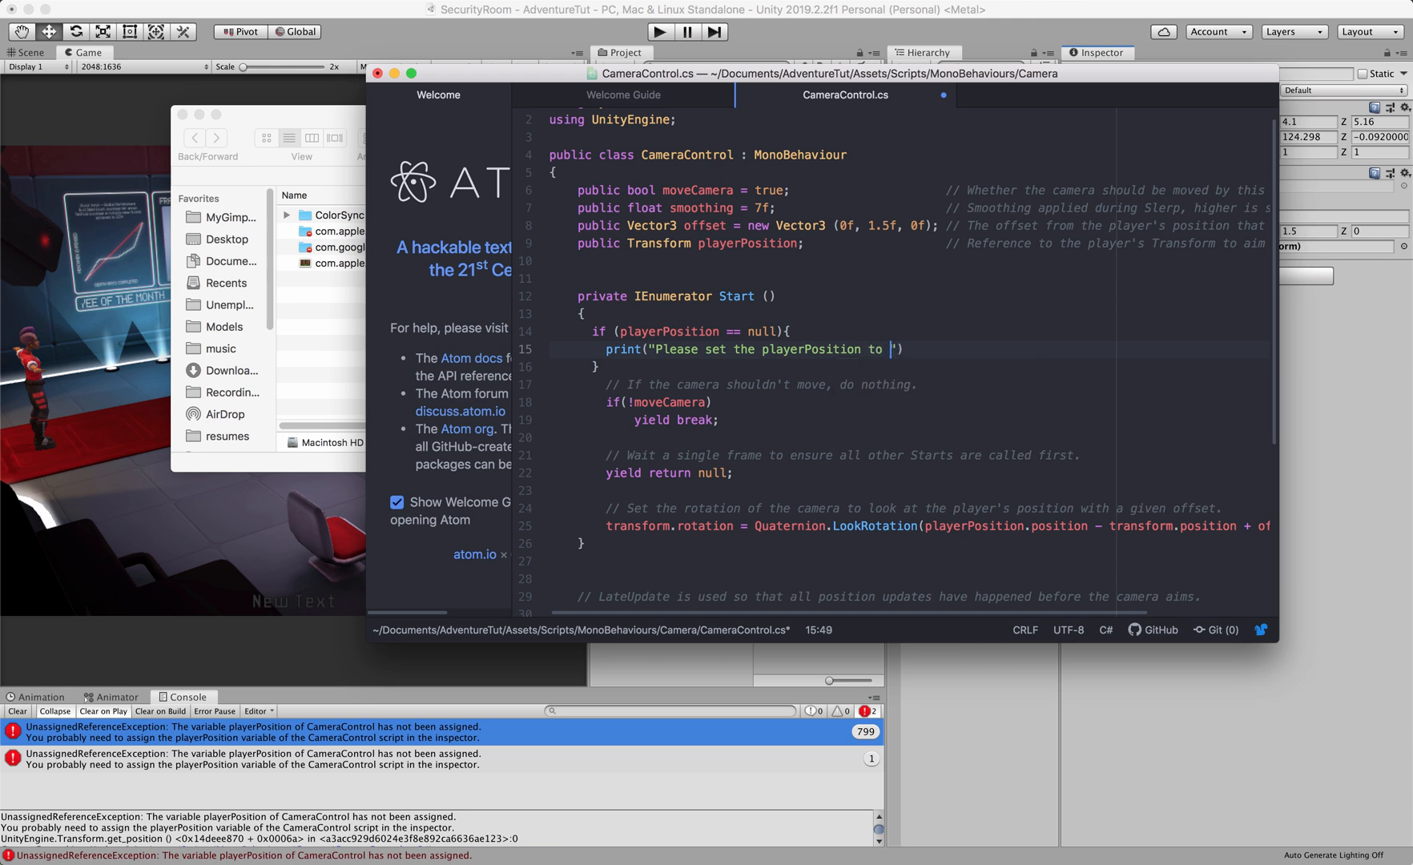
type("point to the Player!")
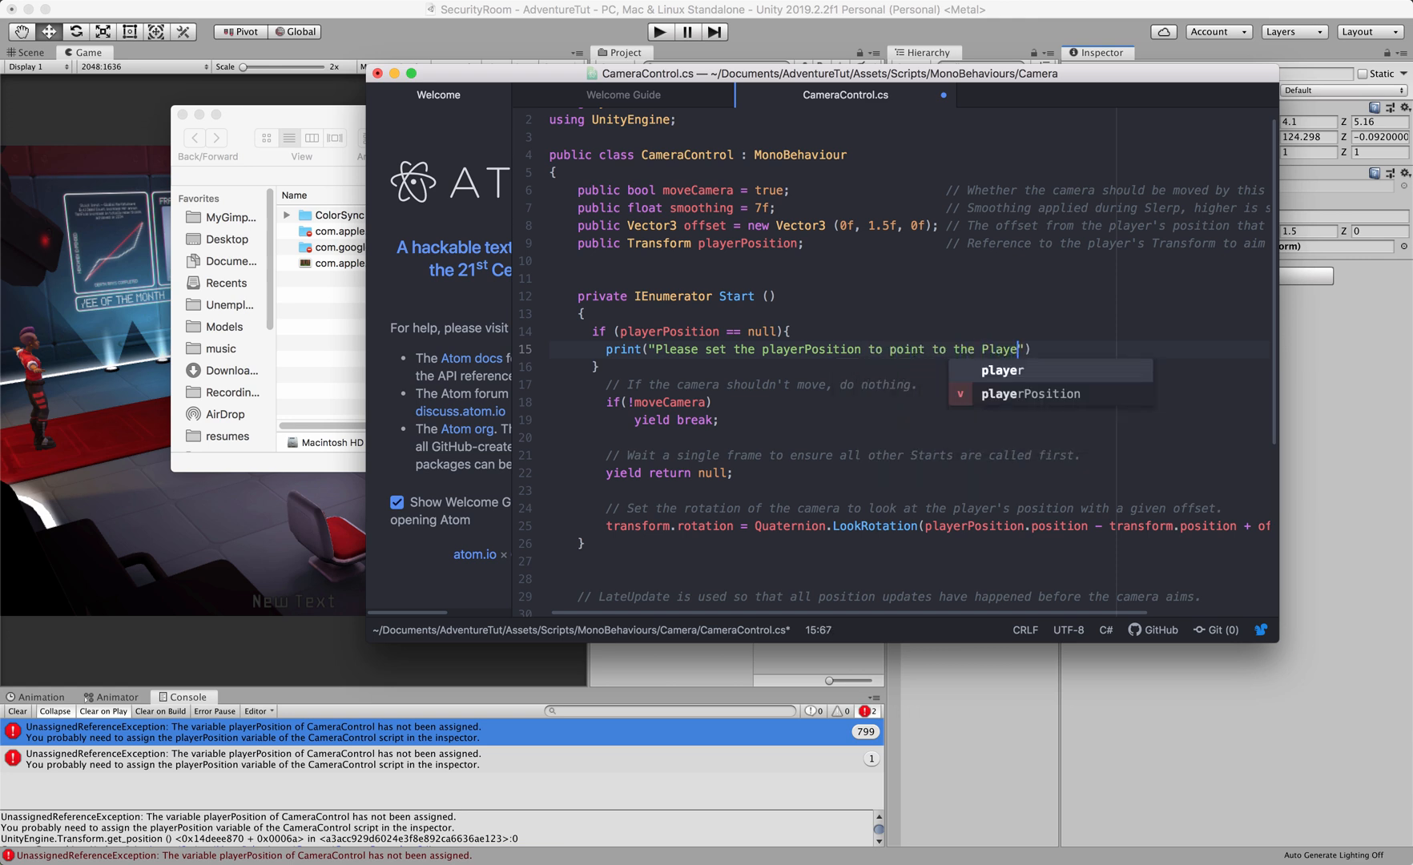
left_click(1063, 360)
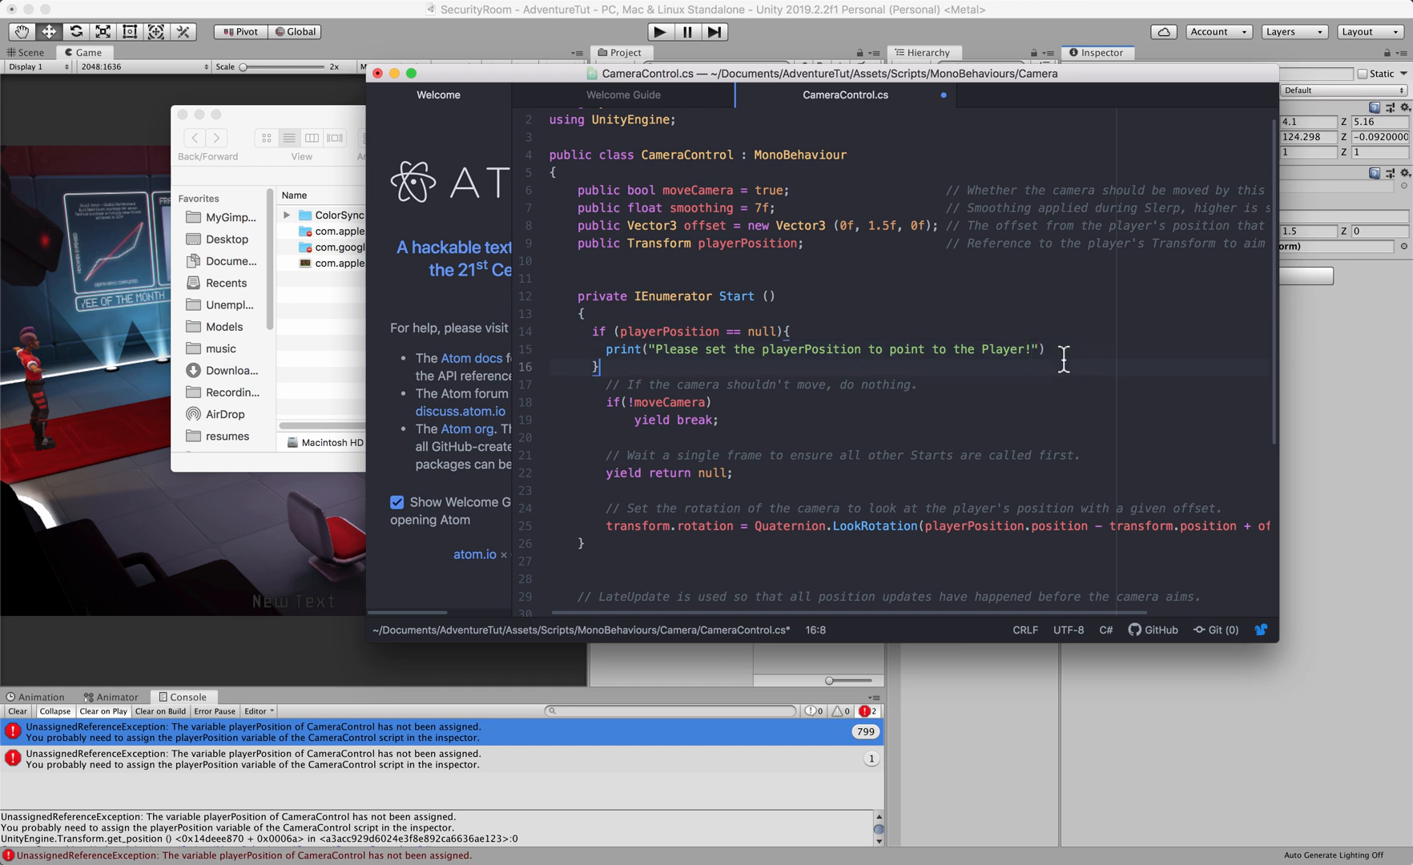
left_click(1067, 343)
type(";")
Step: Look over the new null-check block, save CameraControl.cs and close the Atom window to return to Unity
left_click(624, 365)
left_click_drag(625, 365, 551, 333)
left_click(720, 350)
left_click_drag(598, 368, 569, 334)
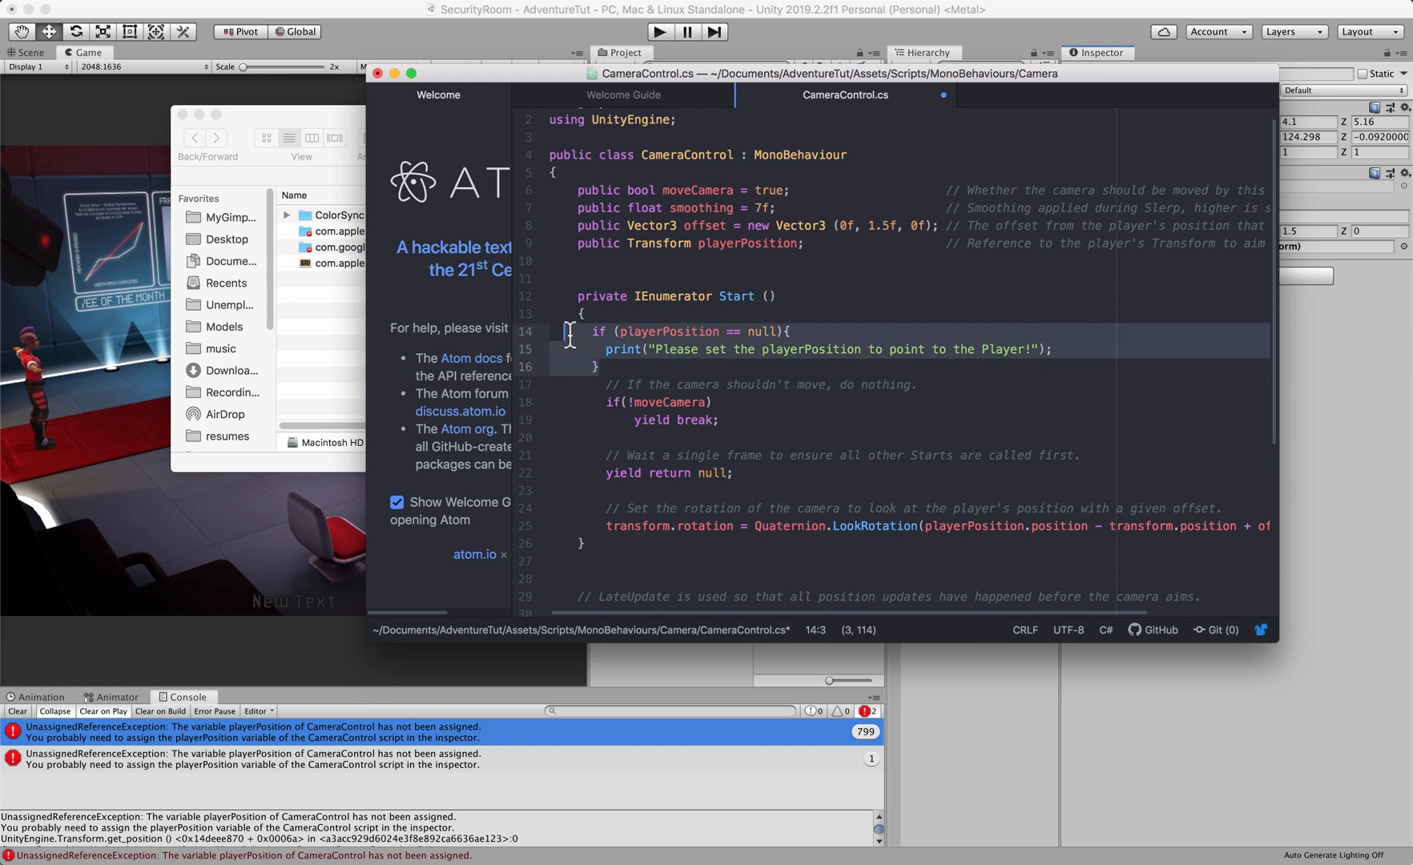
left_click(645, 315)
key("super+s")
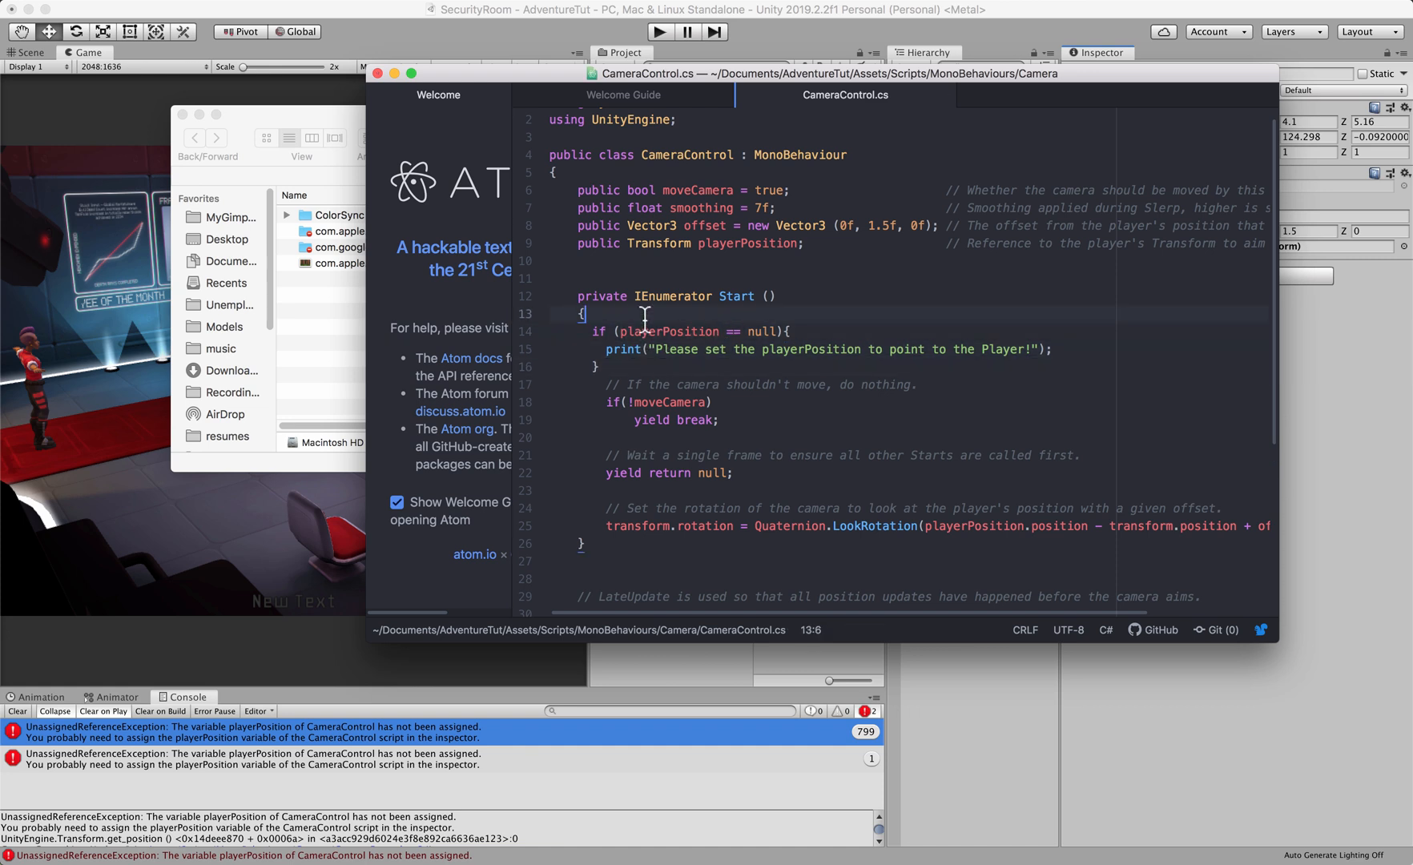
left_click(378, 73)
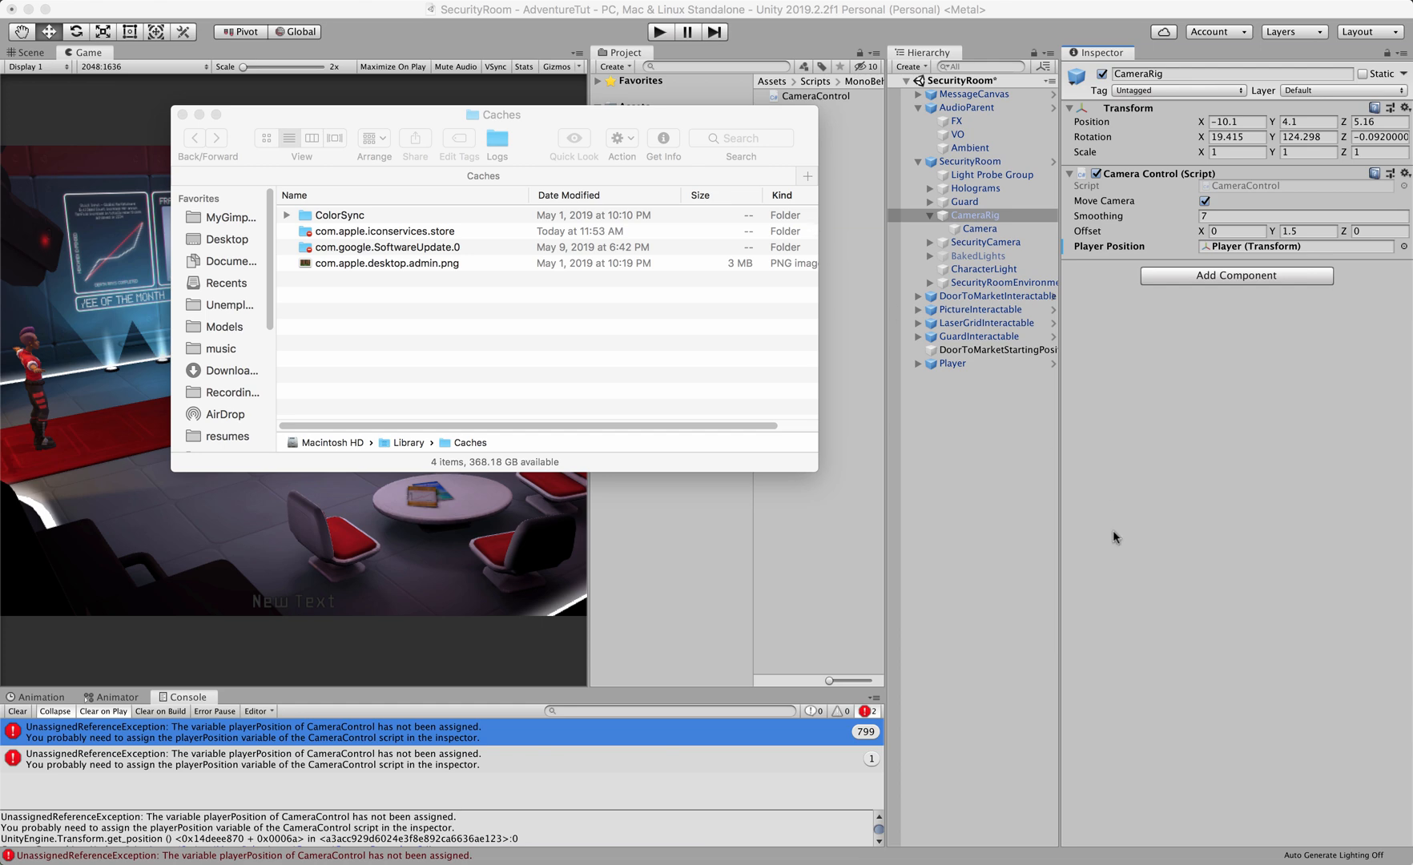
left_click(1028, 511)
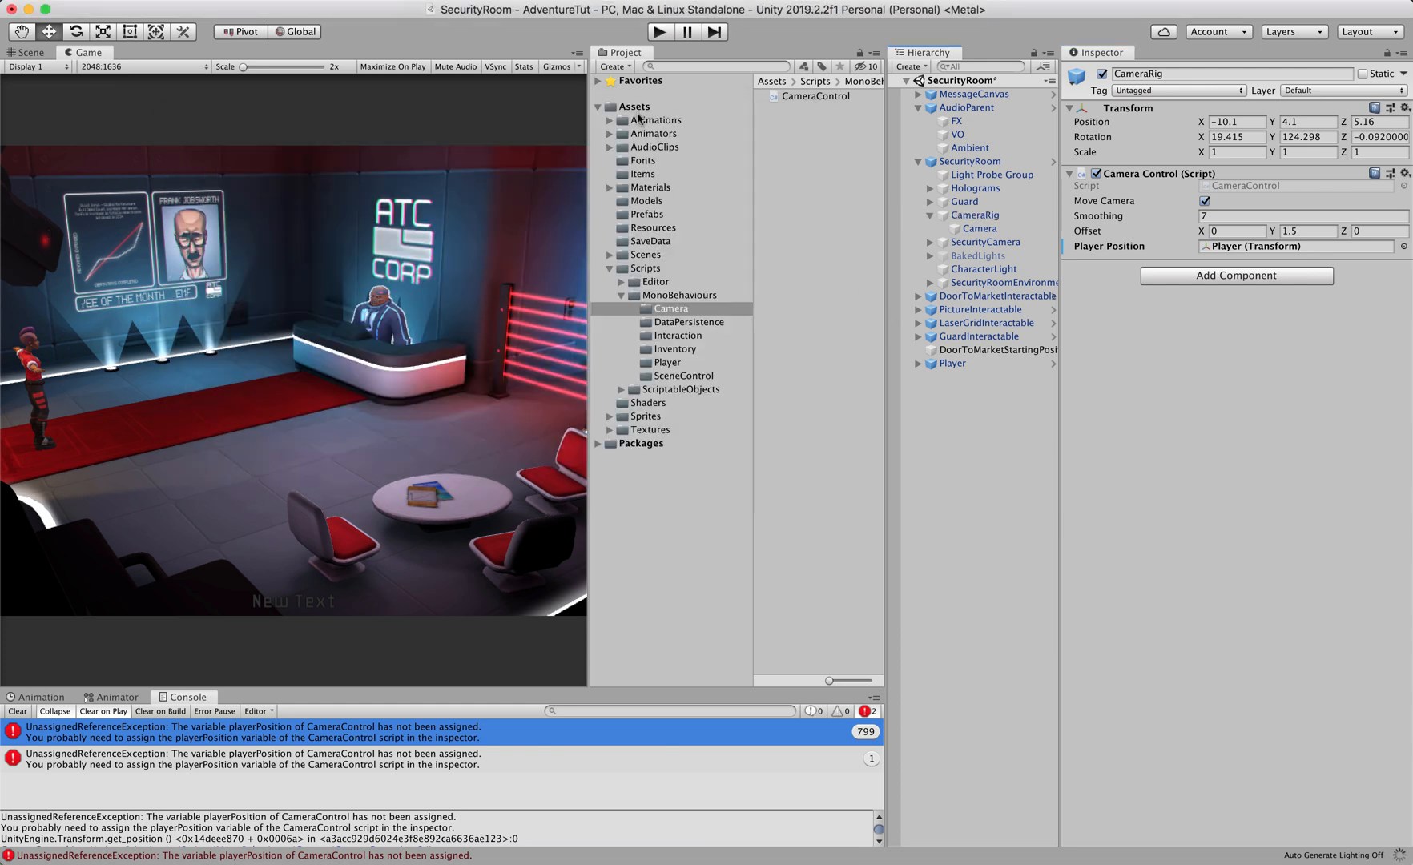
Step: Open the Persistent scene from the Scenes folder, saving the SecurityRoom changes, and run the game
left_click(657, 254)
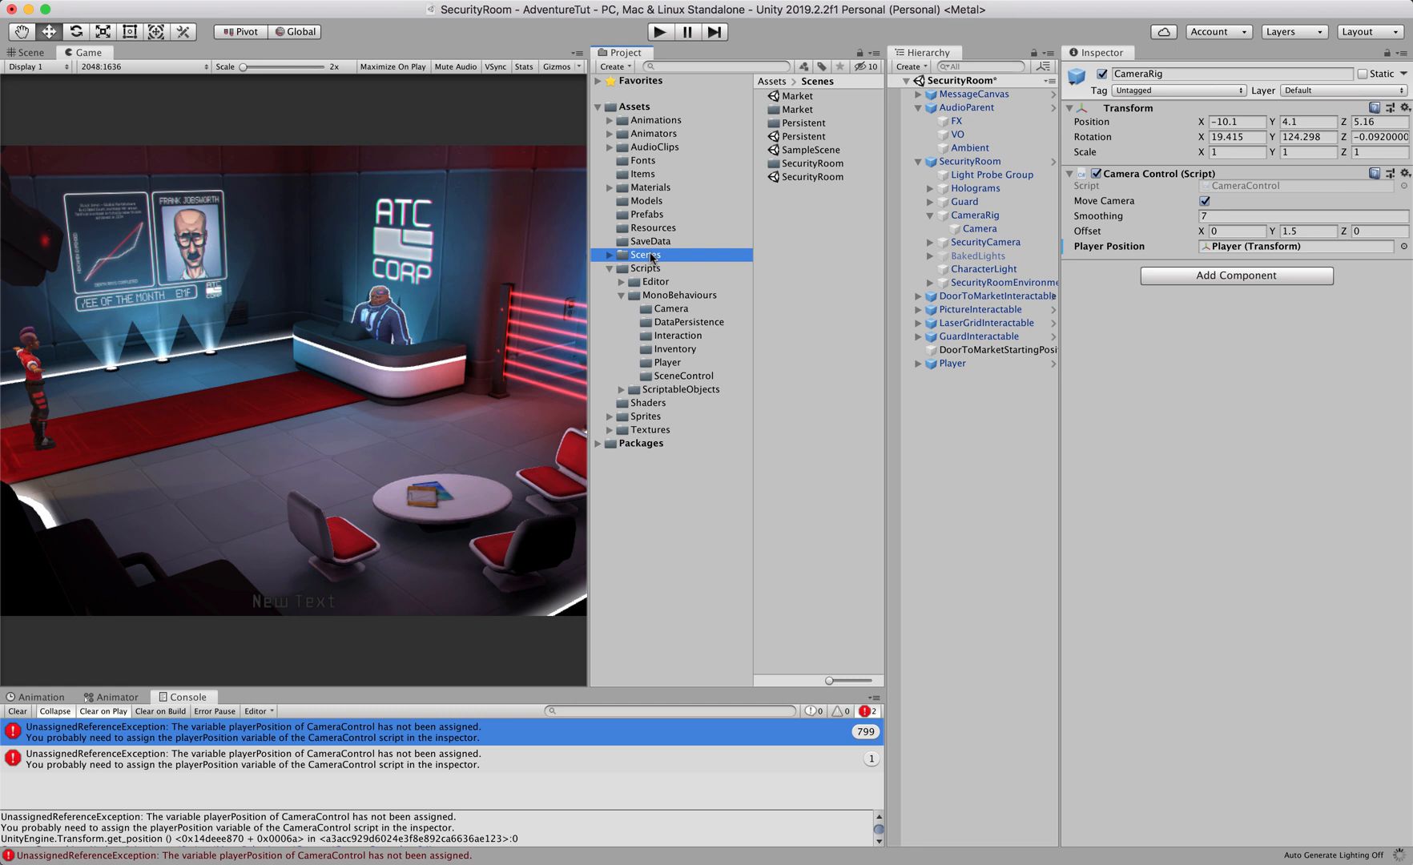
double_click(794, 137)
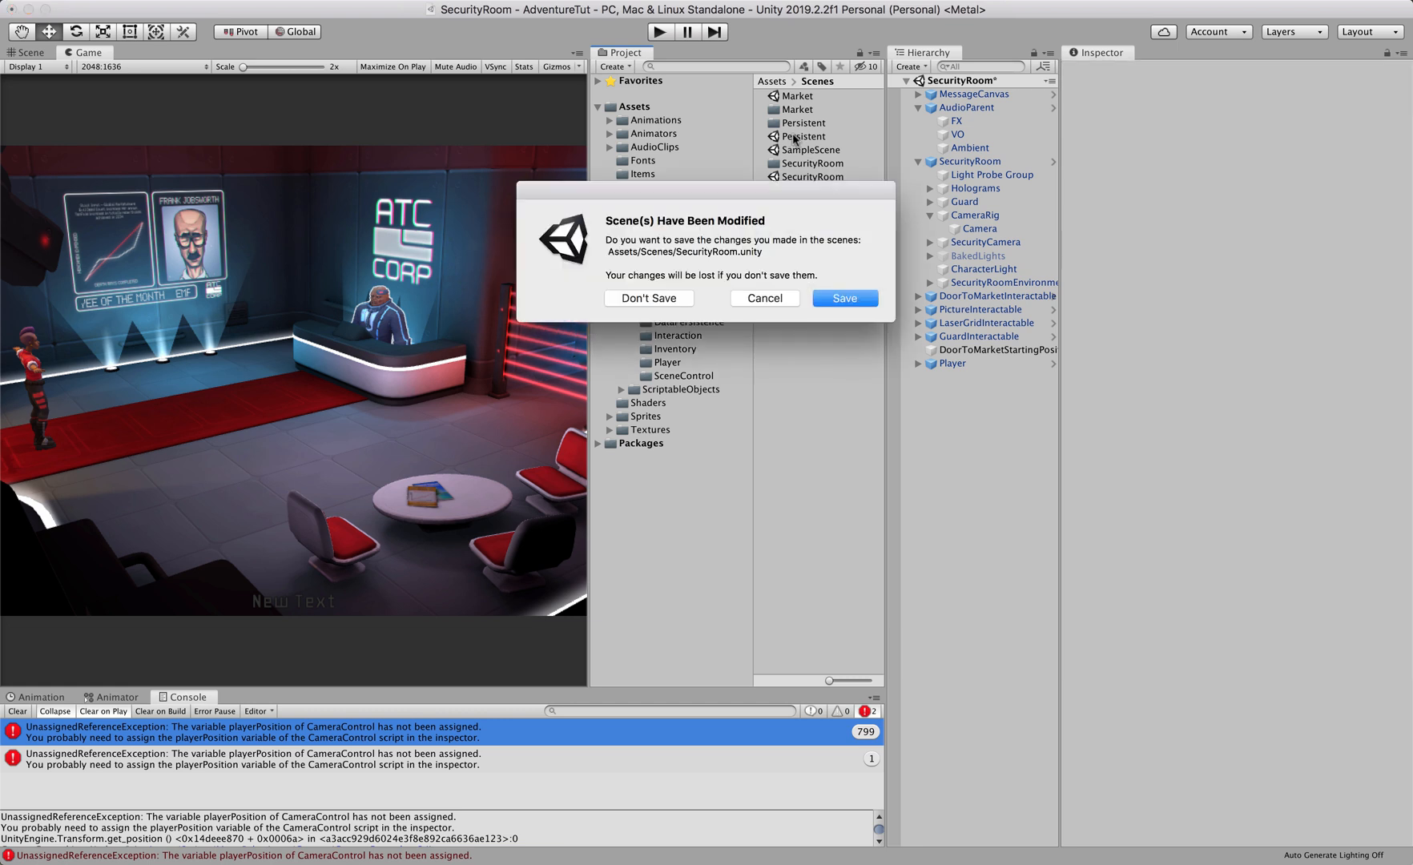
left_click(828, 298)
left_click(658, 32)
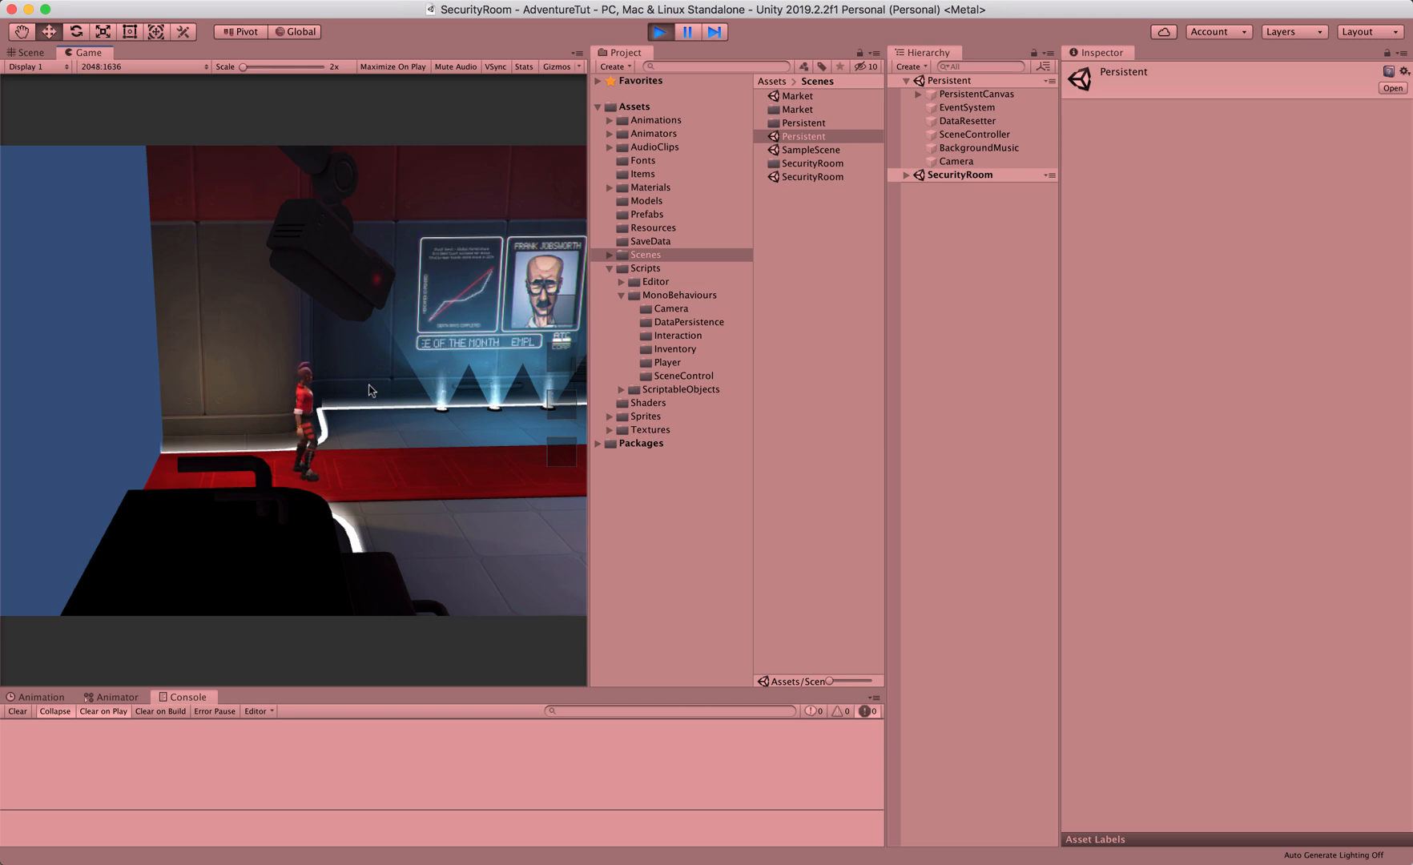
Step: Walk the player along the red carpet, widen the Game view and have the player interact with the guard at the desk
left_click(451, 467)
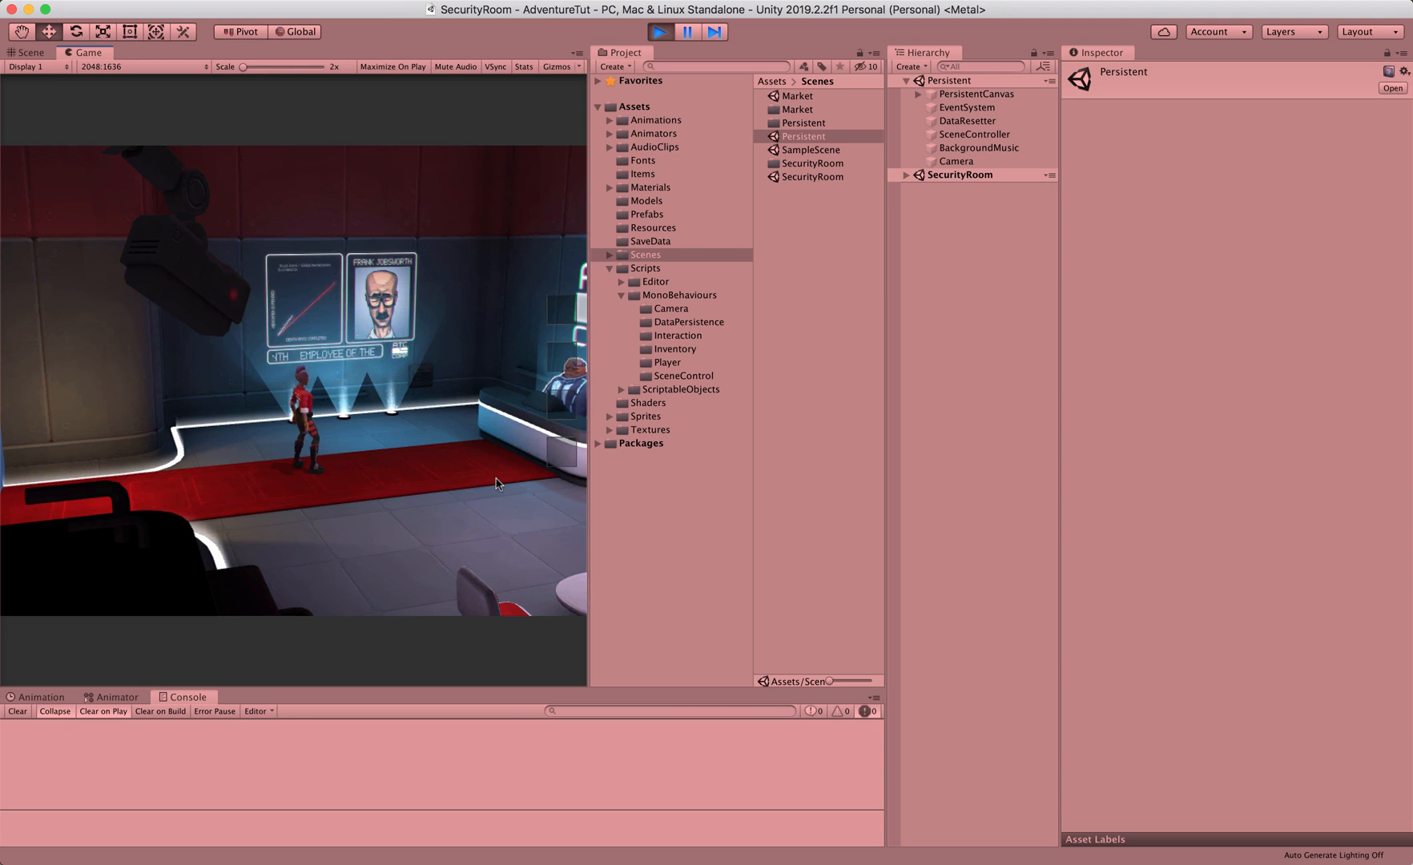
left_click(419, 458)
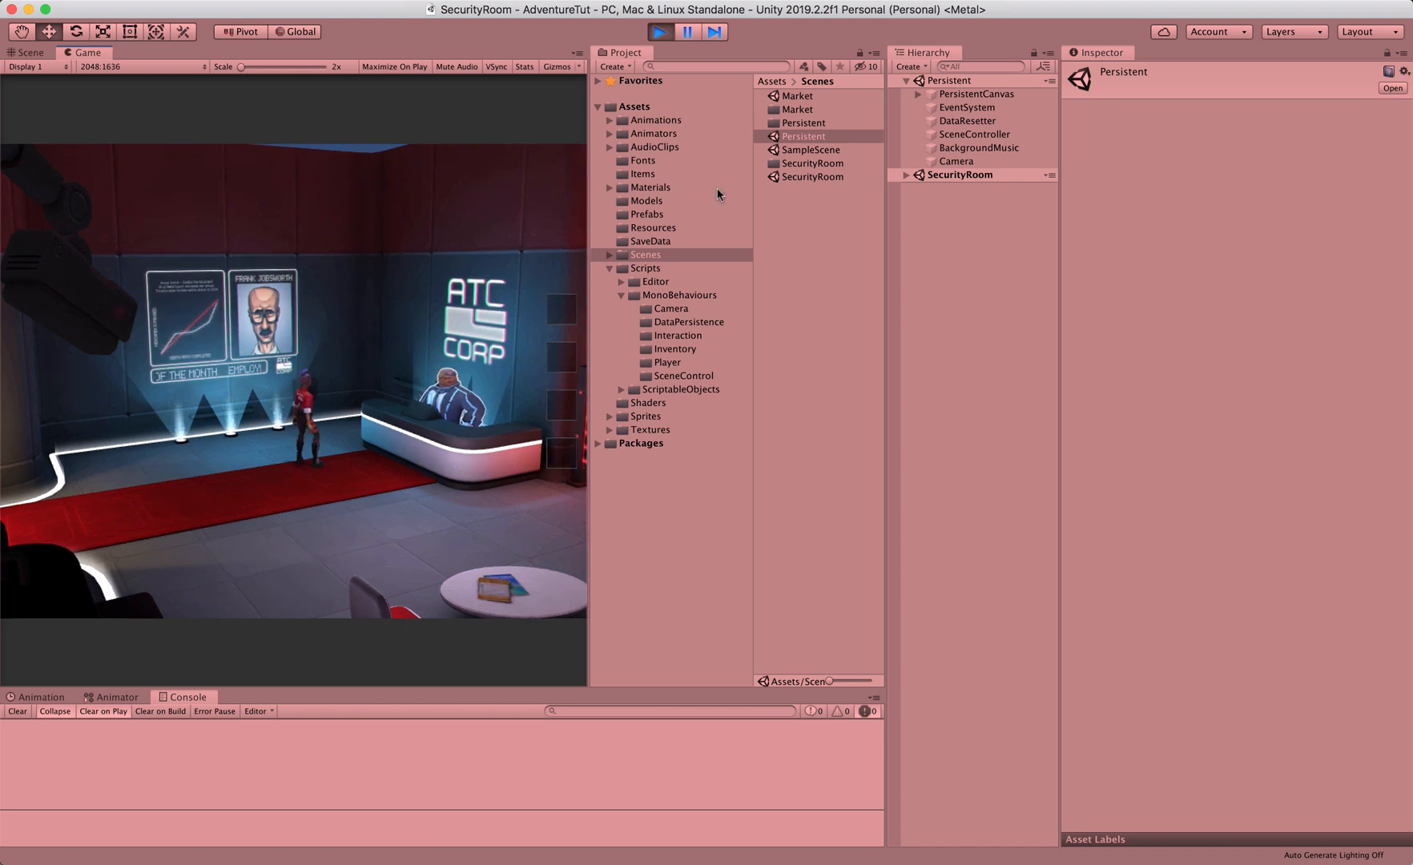
left_click_drag(590, 240, 689, 241)
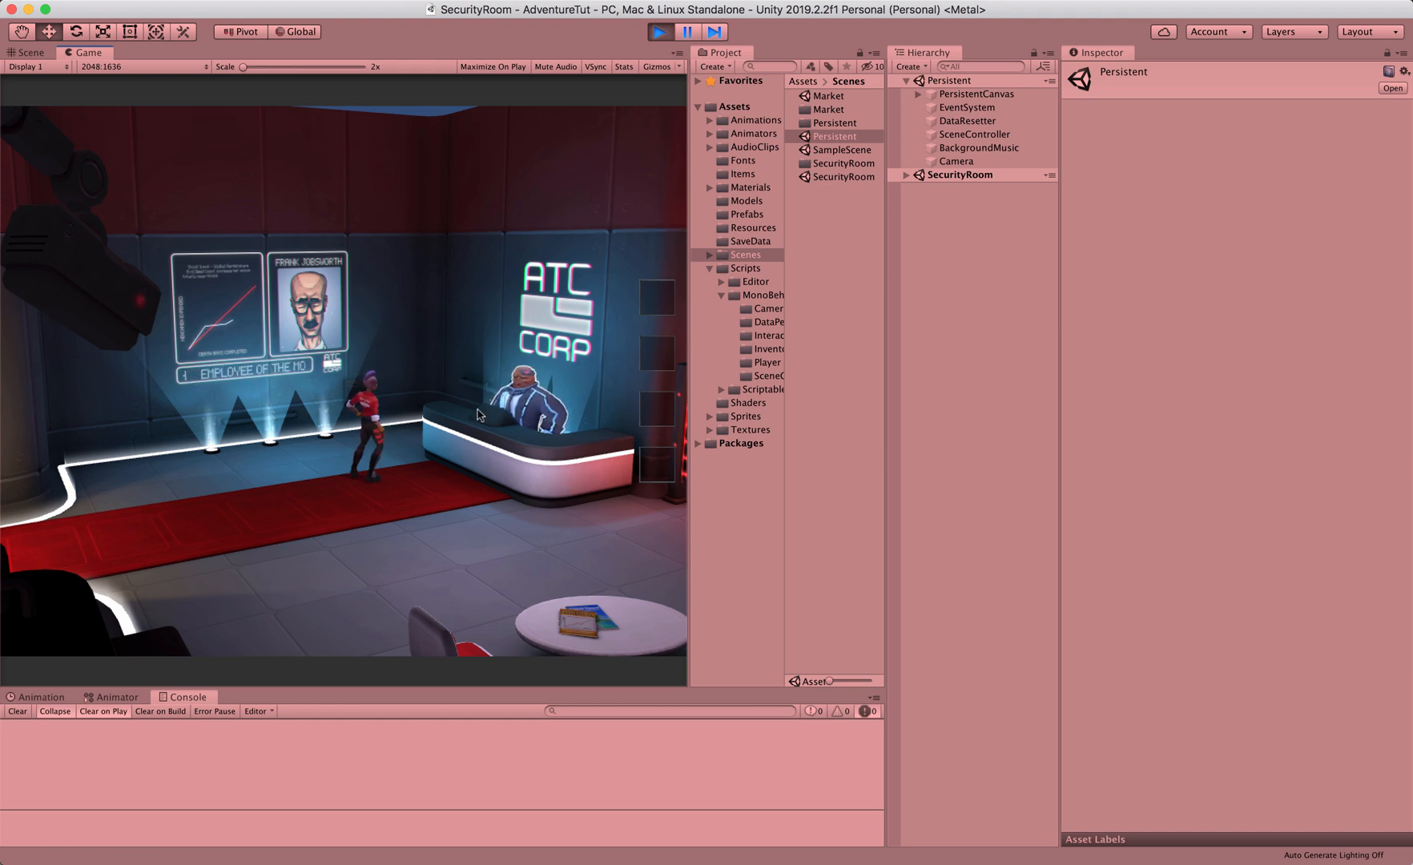
left_click(517, 424)
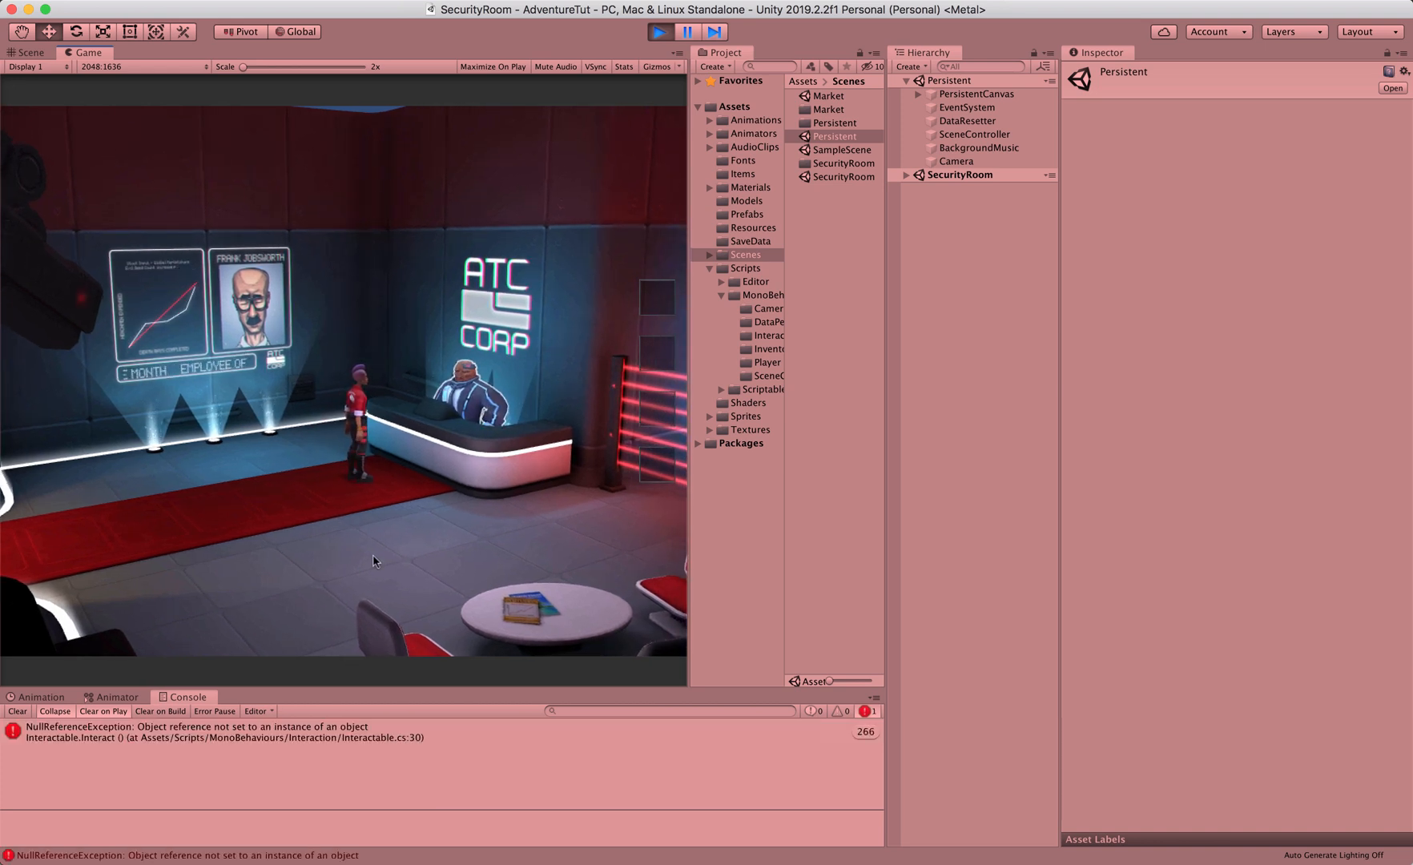
Step: Examine the NullReferenceException's stack trace and the Player object's components, including its Player Movement script
left_click(295, 733)
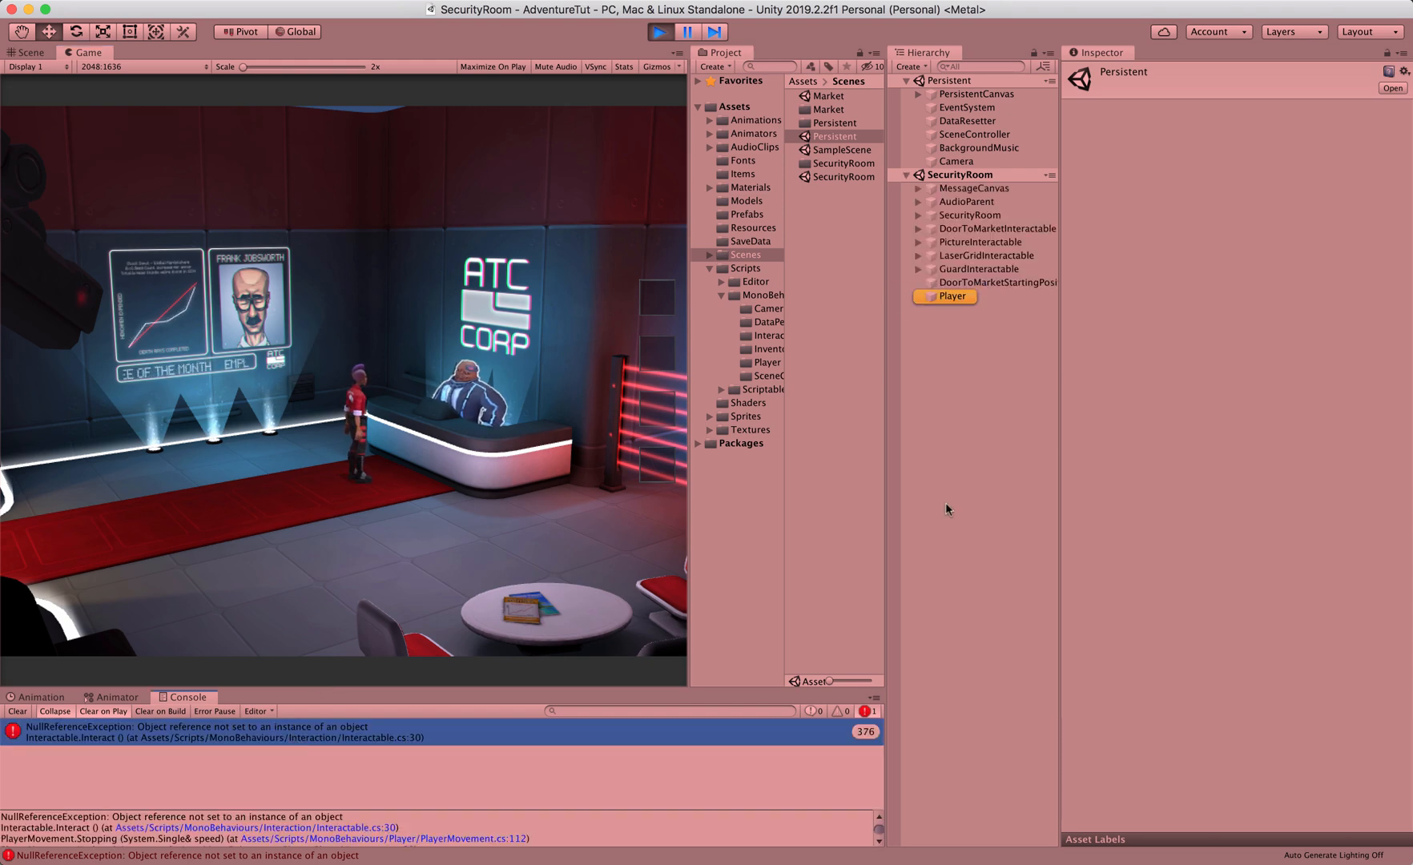
left_click(953, 296)
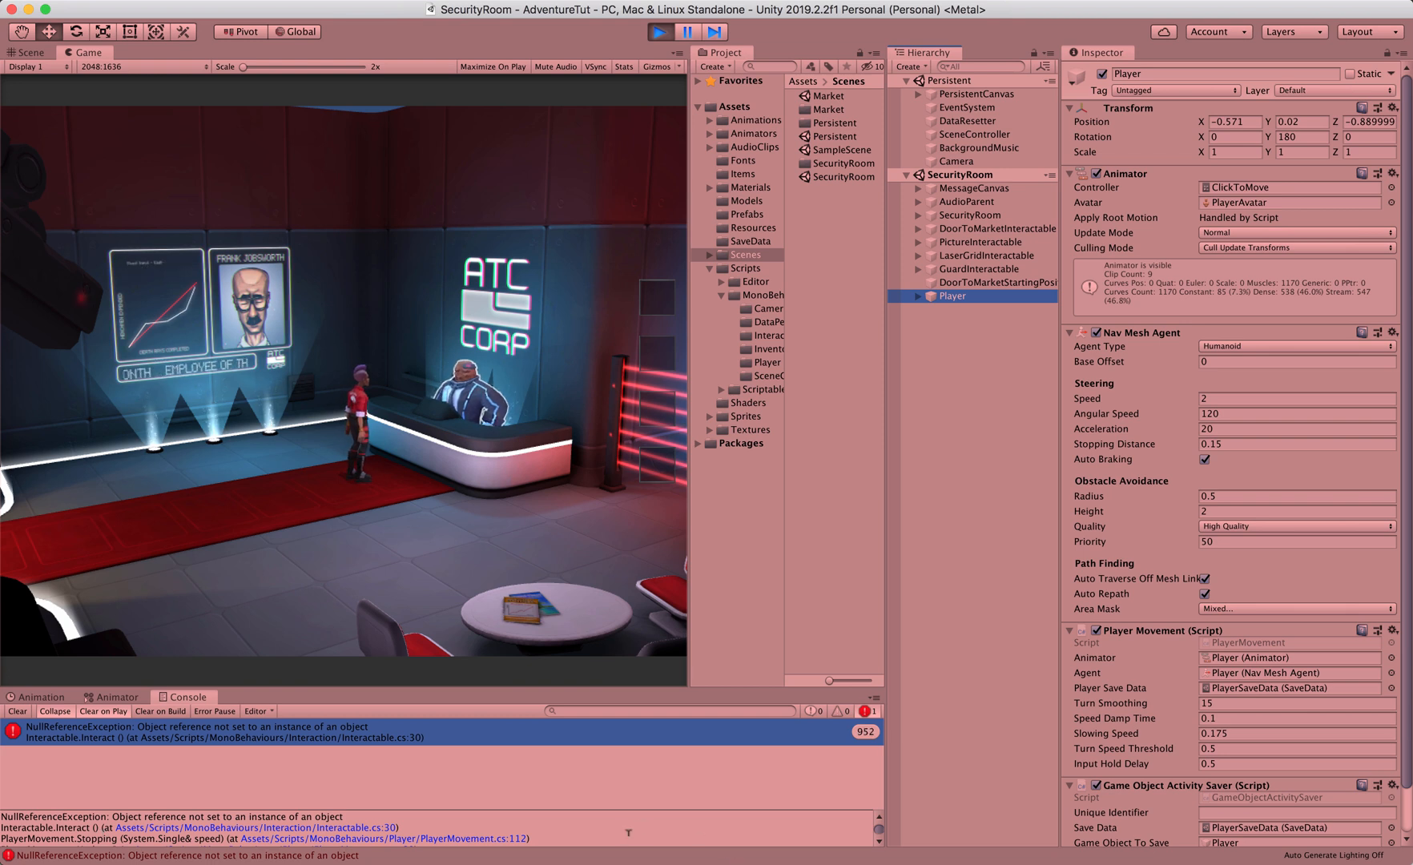
left_click_drag(584, 838, 392, 830)
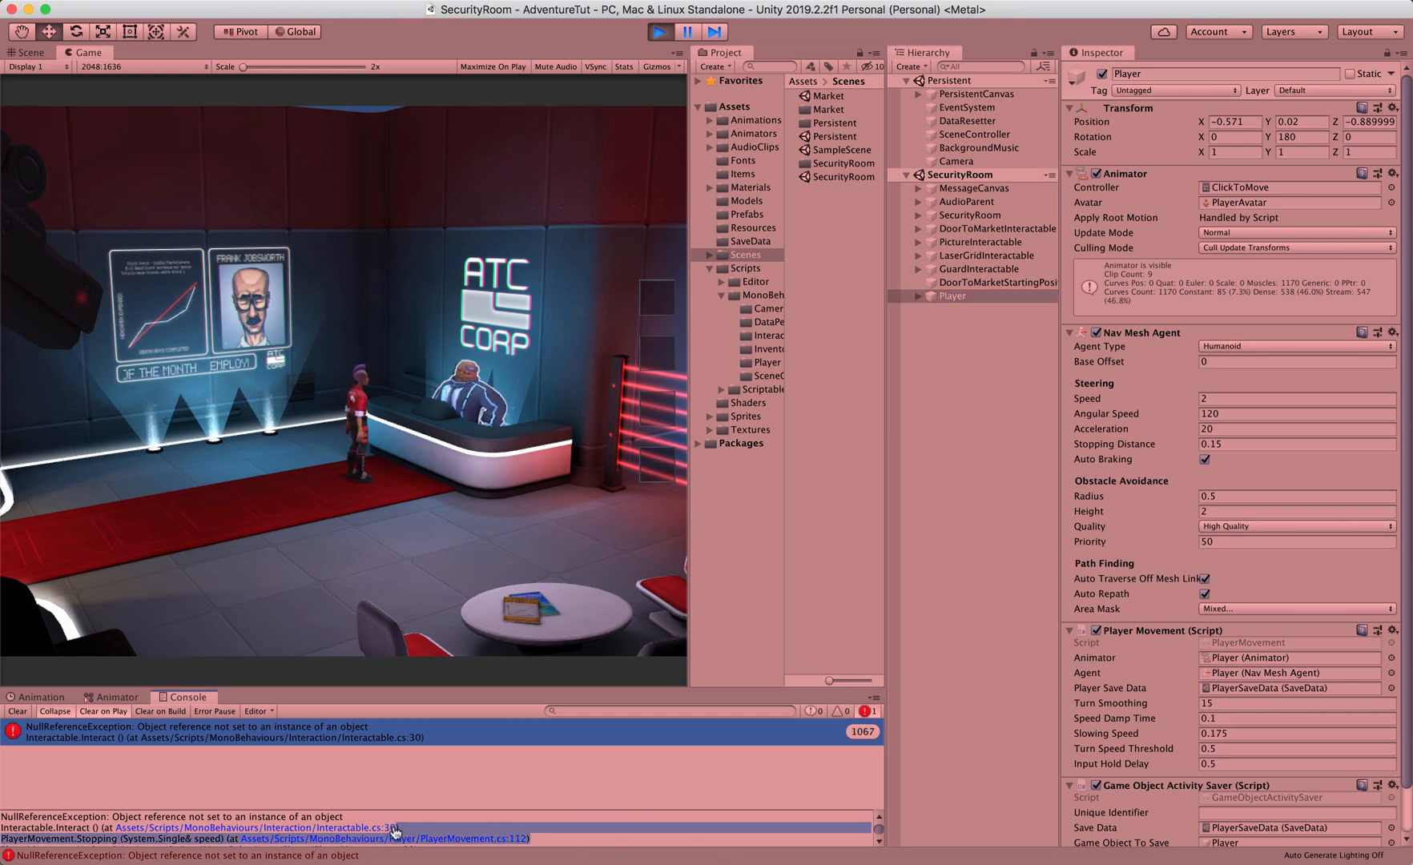
left_click(542, 824)
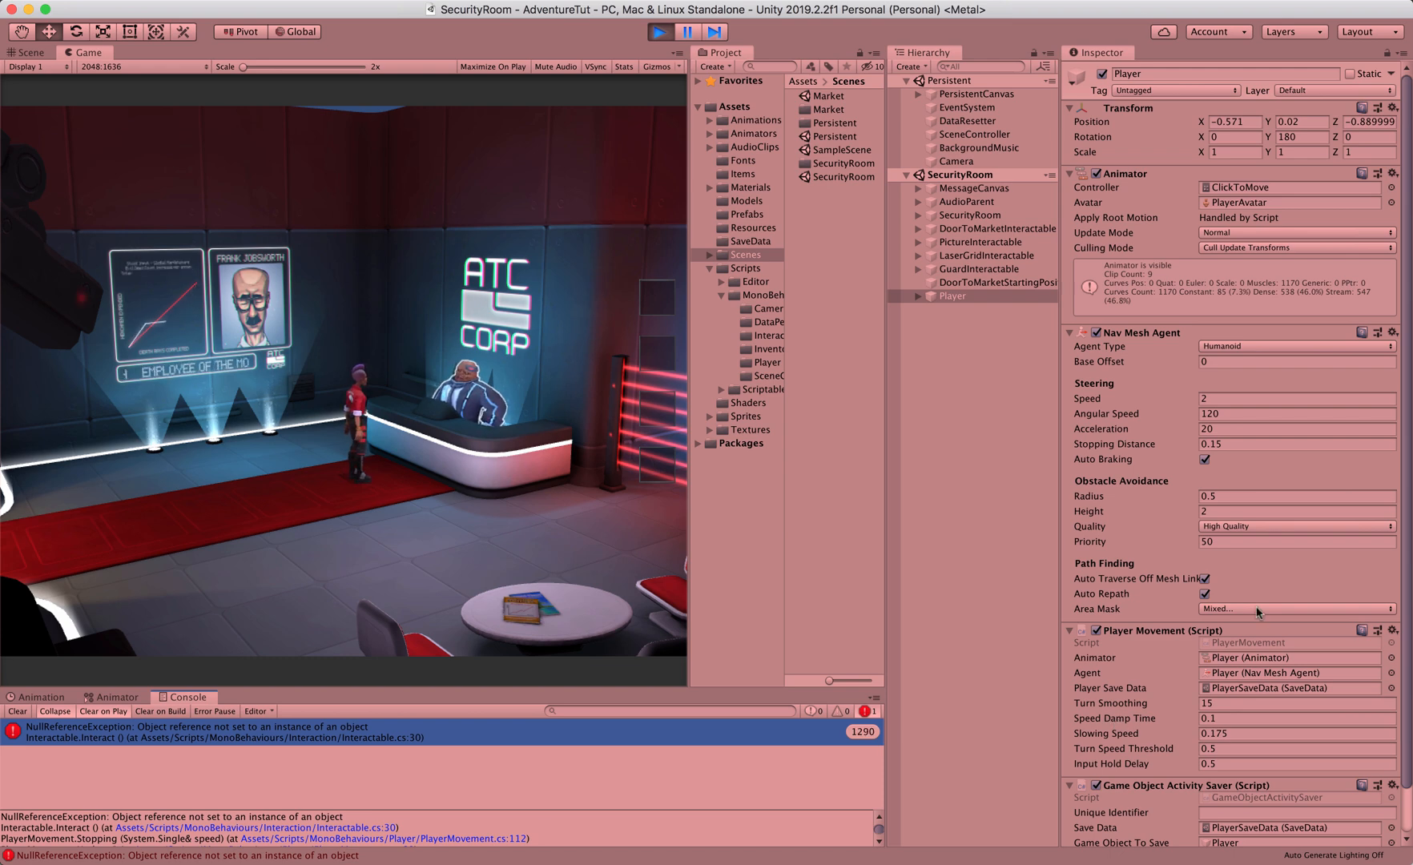
scroll(1258, 613, "down", 3)
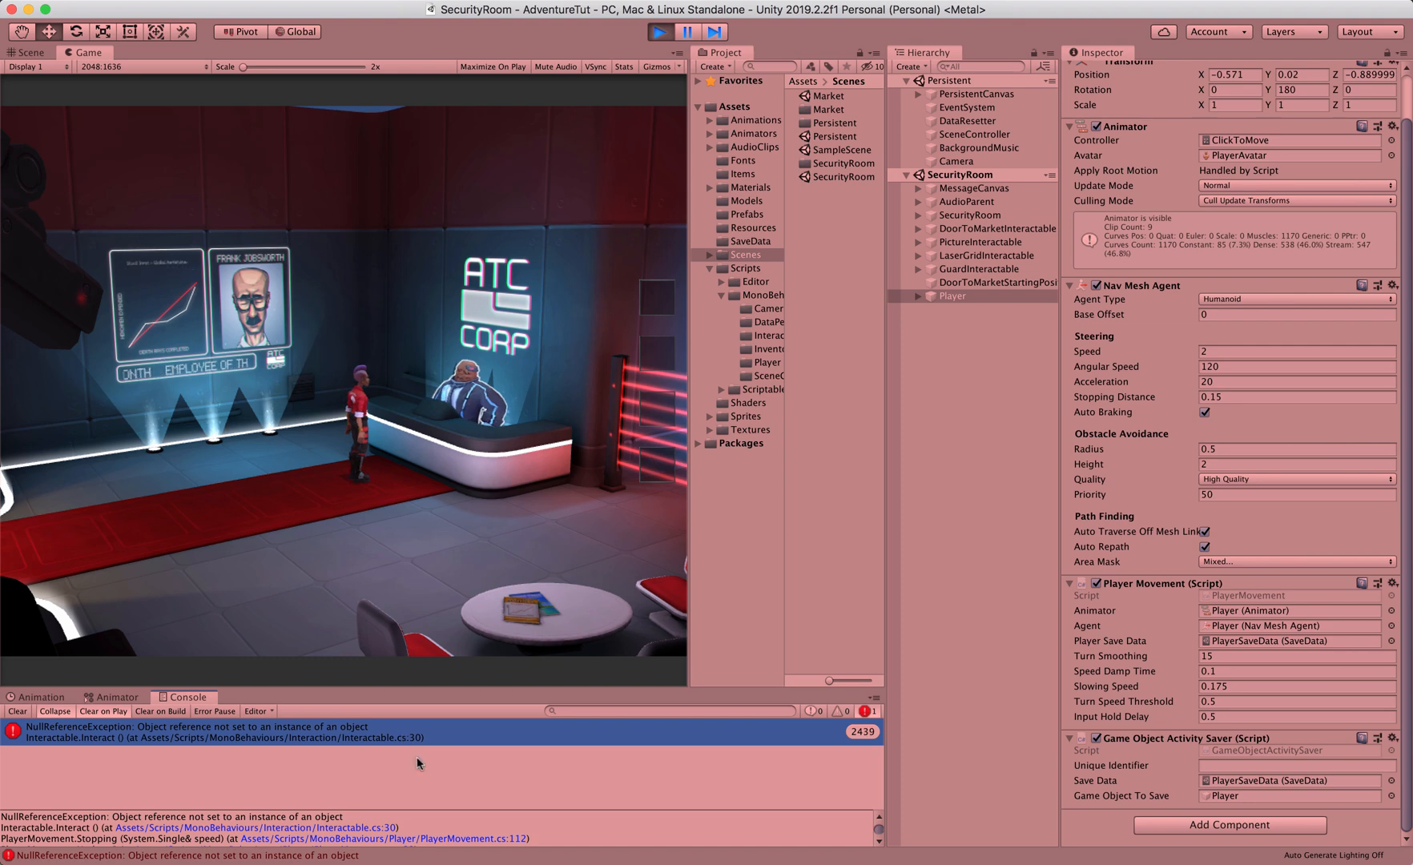
Step: Open PlayerMovement.cs from the stack trace and review how the Stopping method uses currentInteractable around line 112
left_click(469, 839)
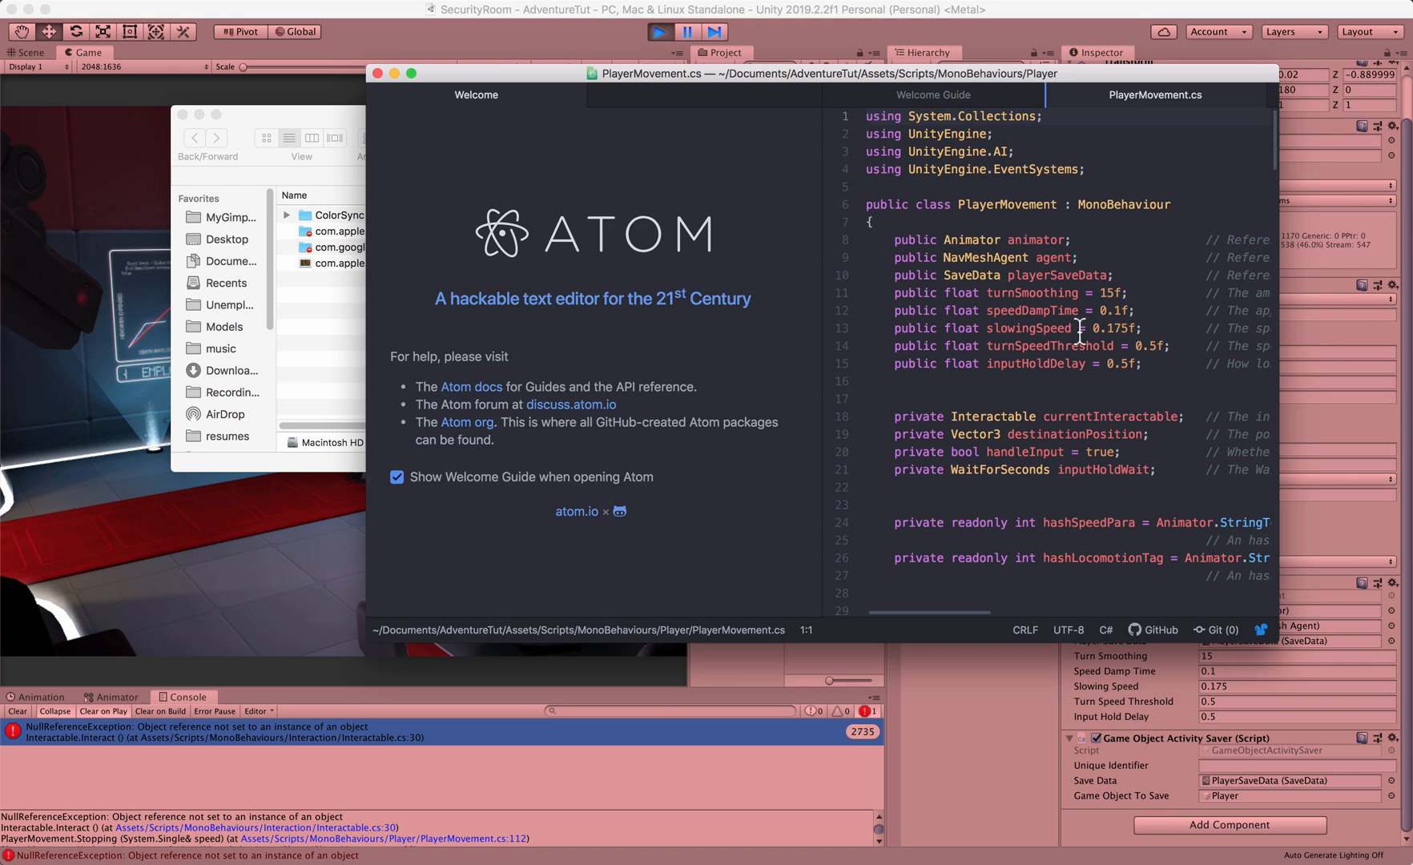
scroll(1080, 331, "down", 20)
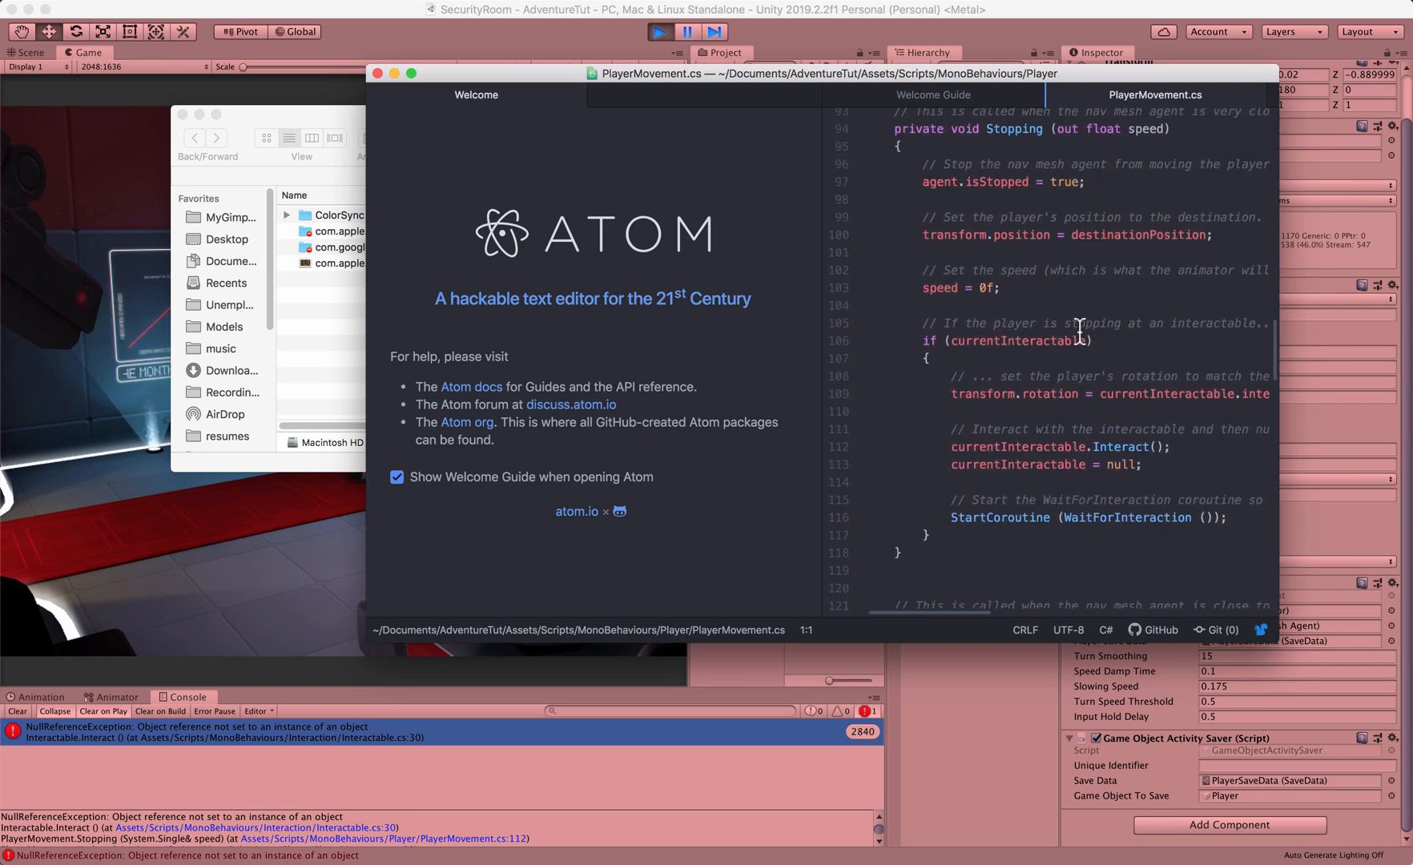
scroll(1080, 331, "up", 1)
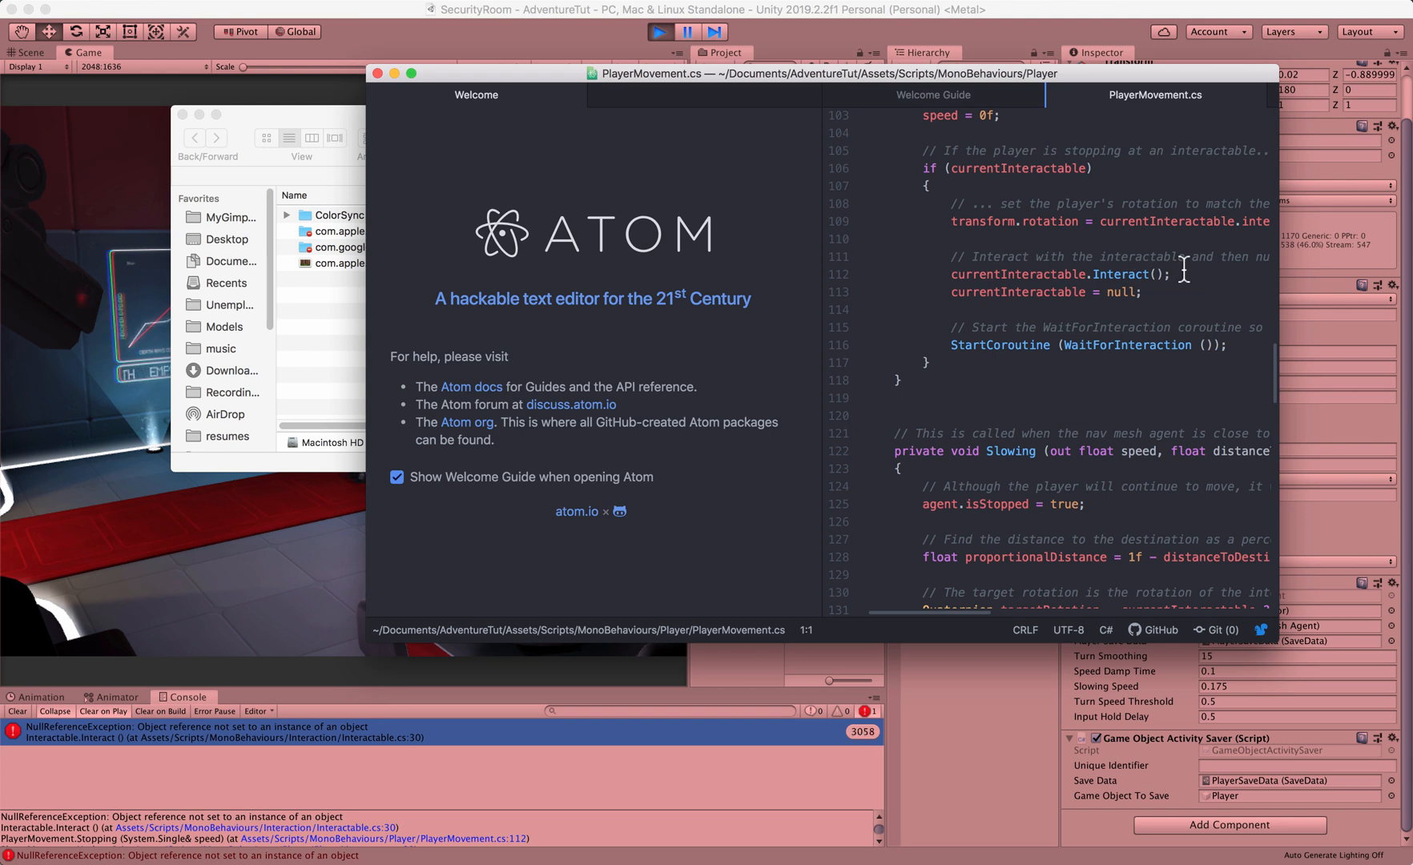
scroll(1184, 272, "up", 3)
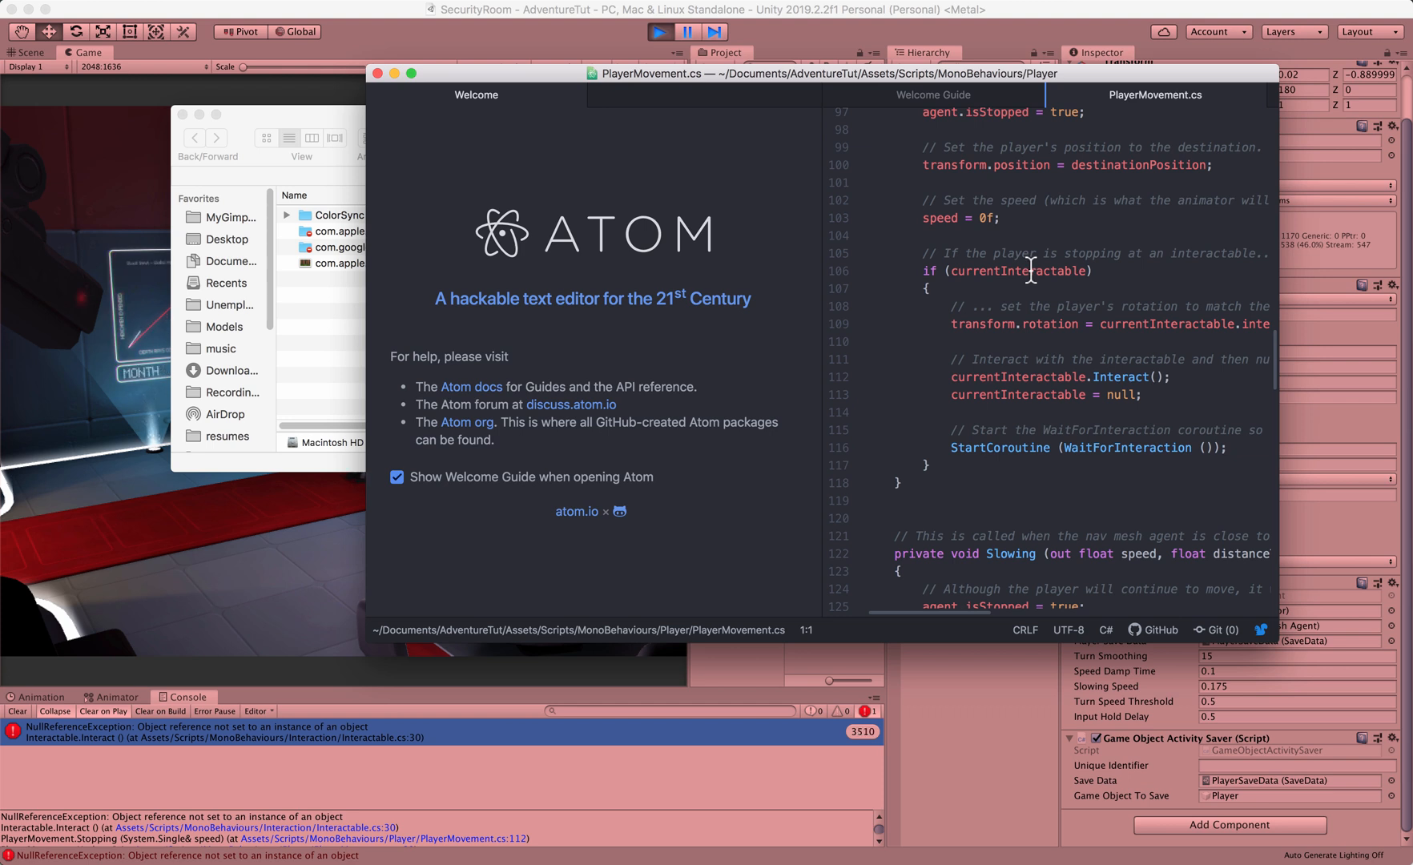
scroll(1104, 367, "right", 5)
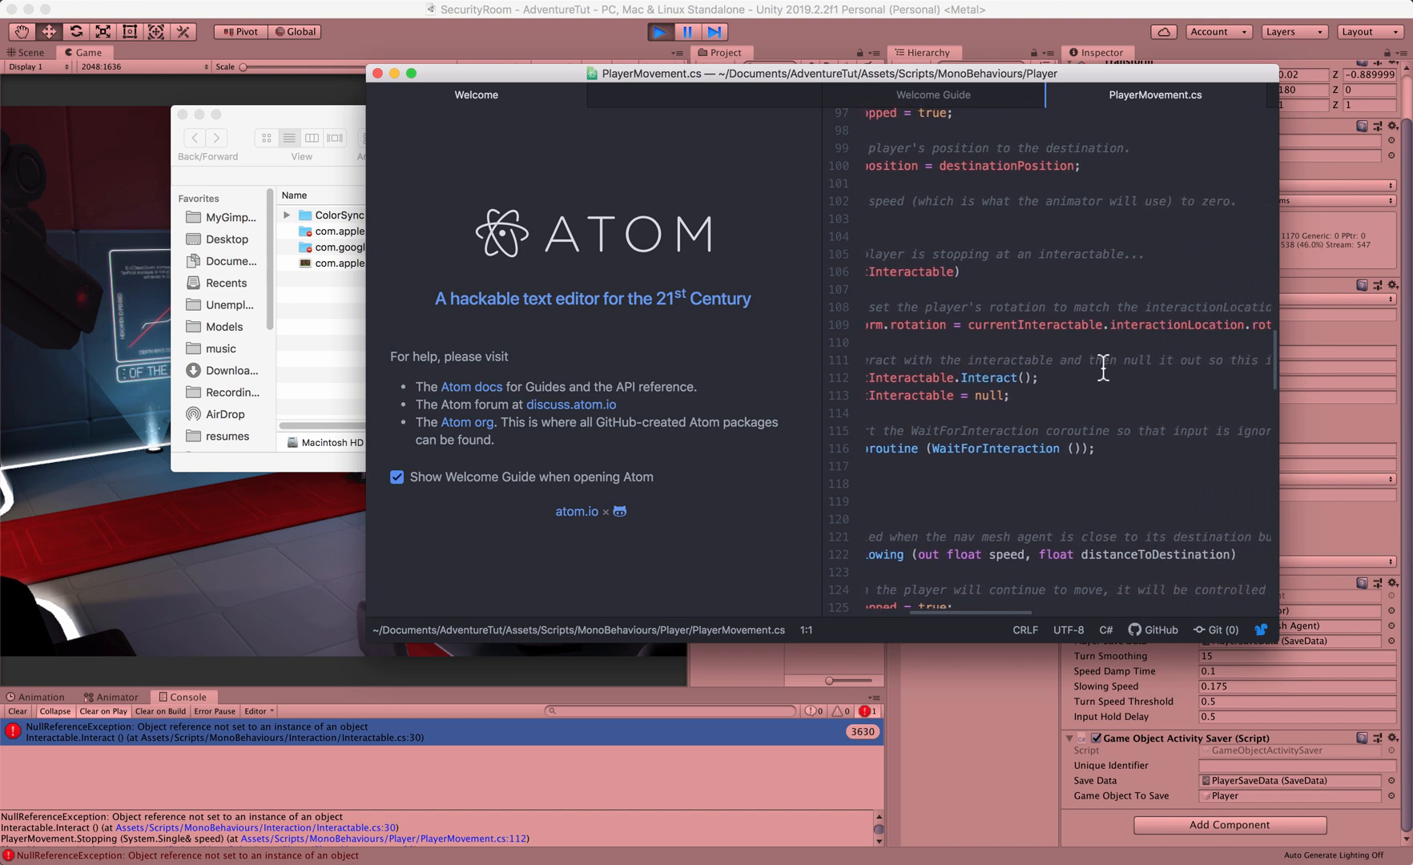
scroll(1103, 367, "left", 3)
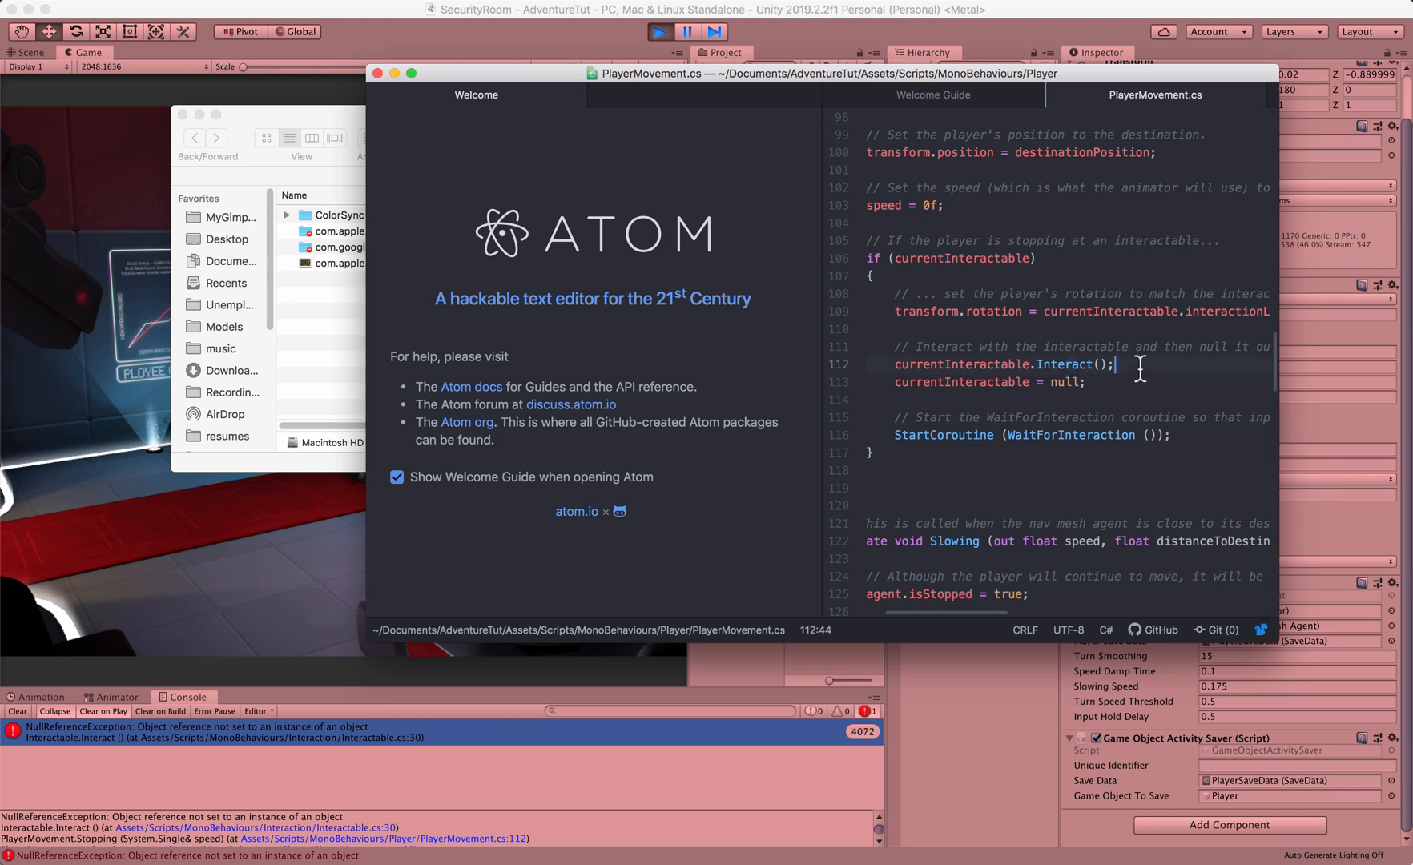
scroll(1140, 368, "up", 10)
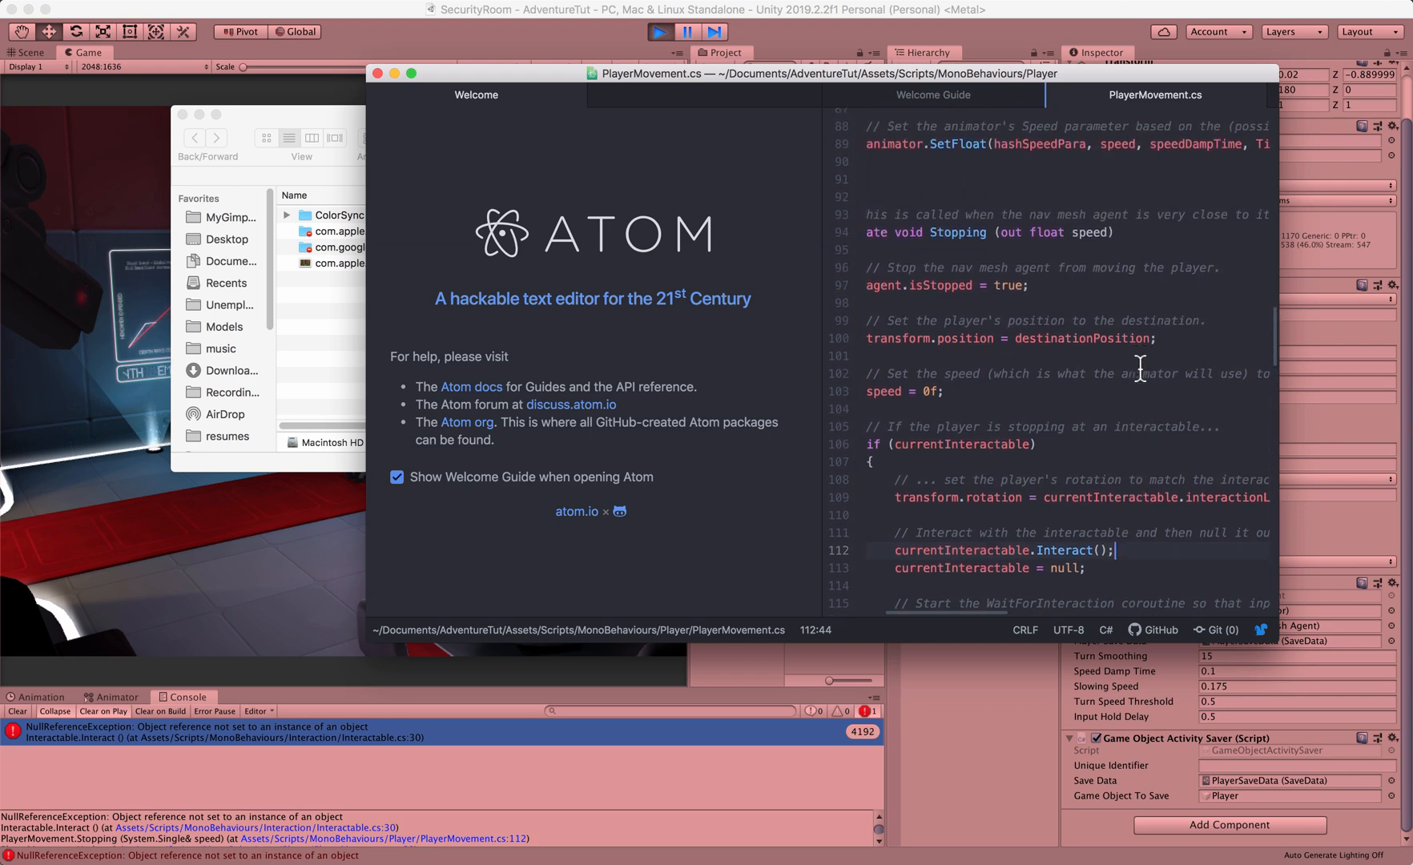
Step: Review the field declarations at the top of PlayerMovement.cs, focusing on the currentInteractable declaration and its comment
scroll(1140, 368, "up", 10)
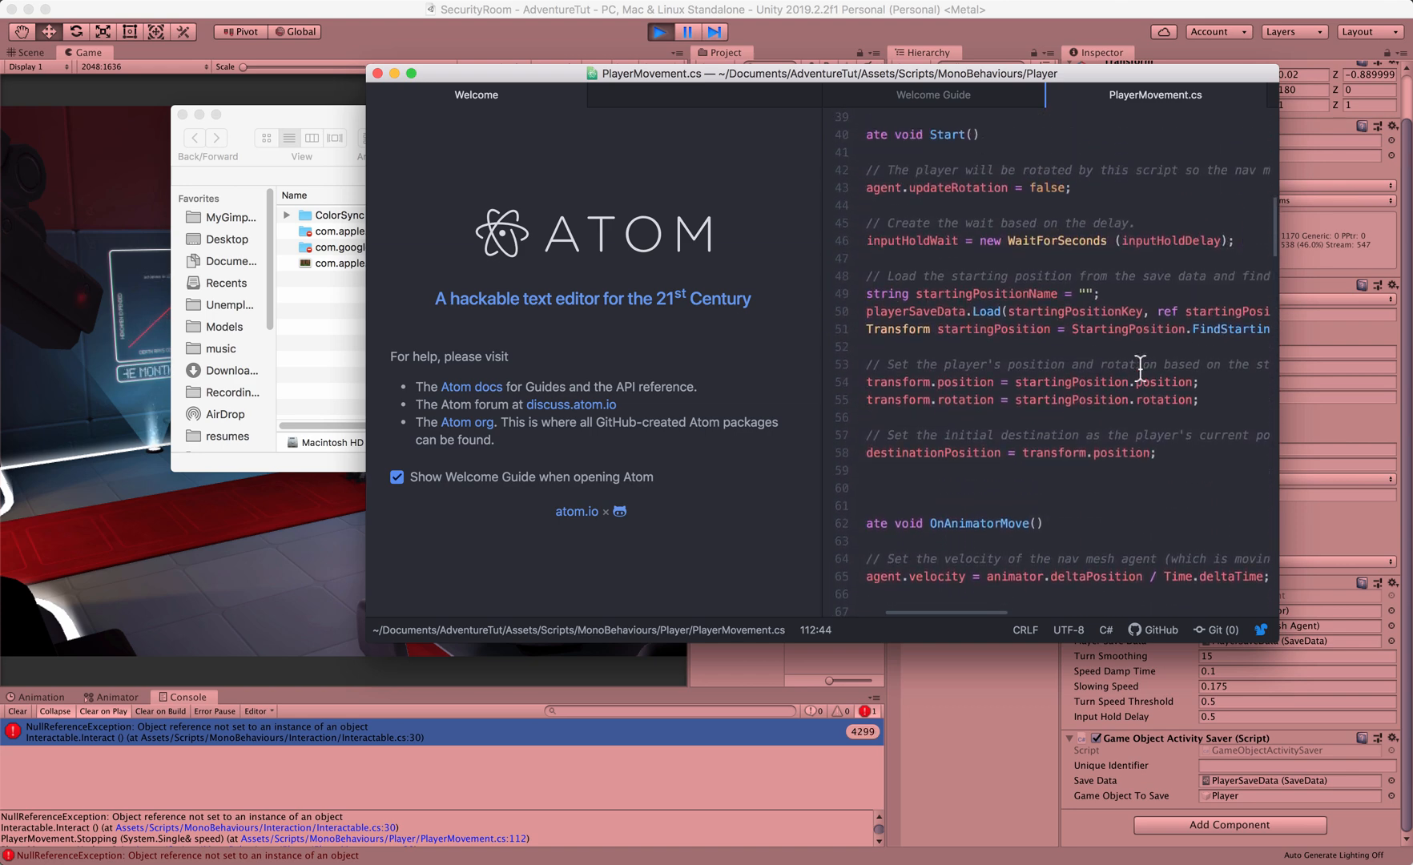
scroll(1140, 368, "up", 8)
scroll(1140, 368, "left", 2)
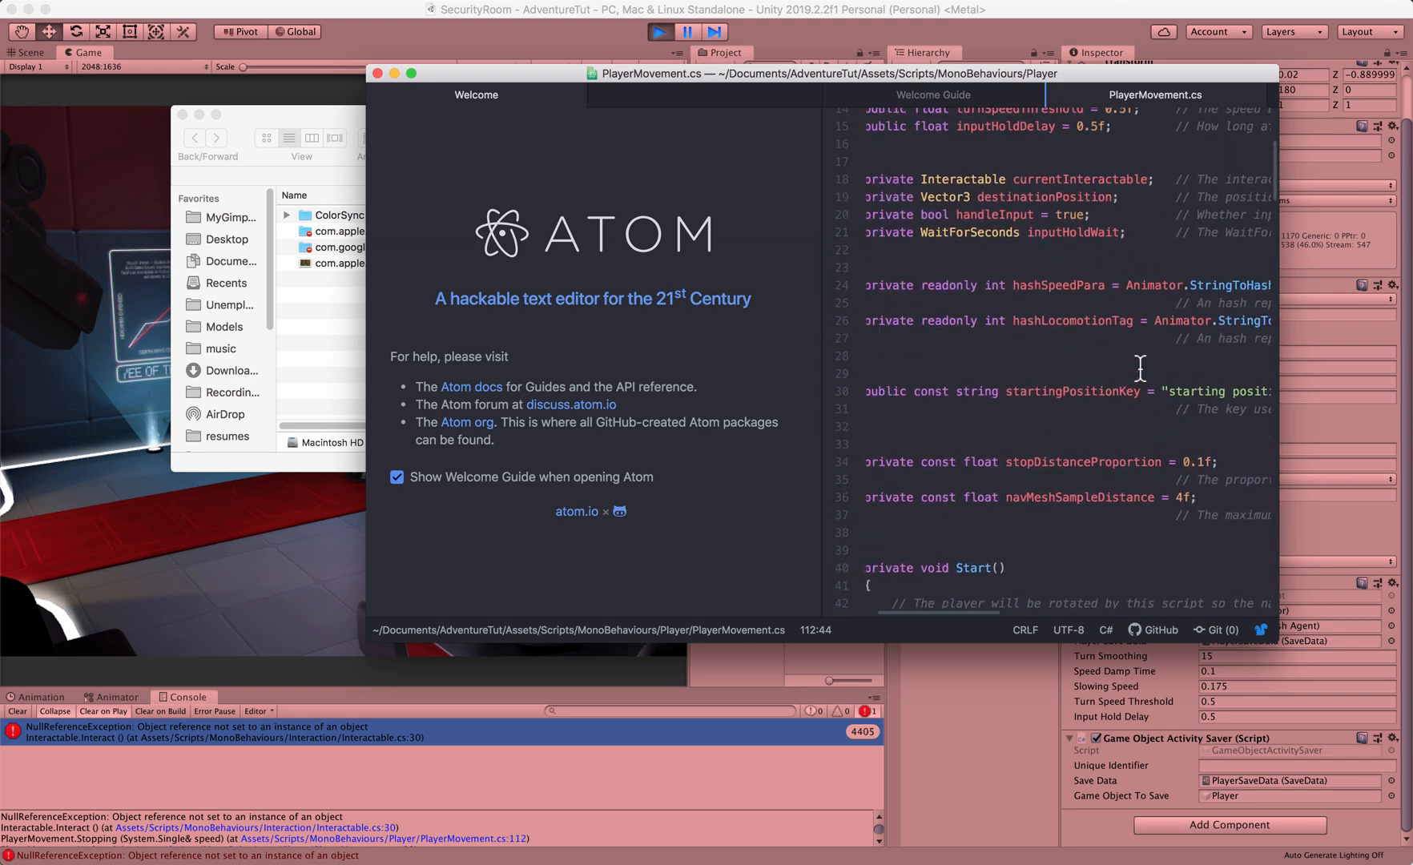
scroll(1140, 368, "up", 2)
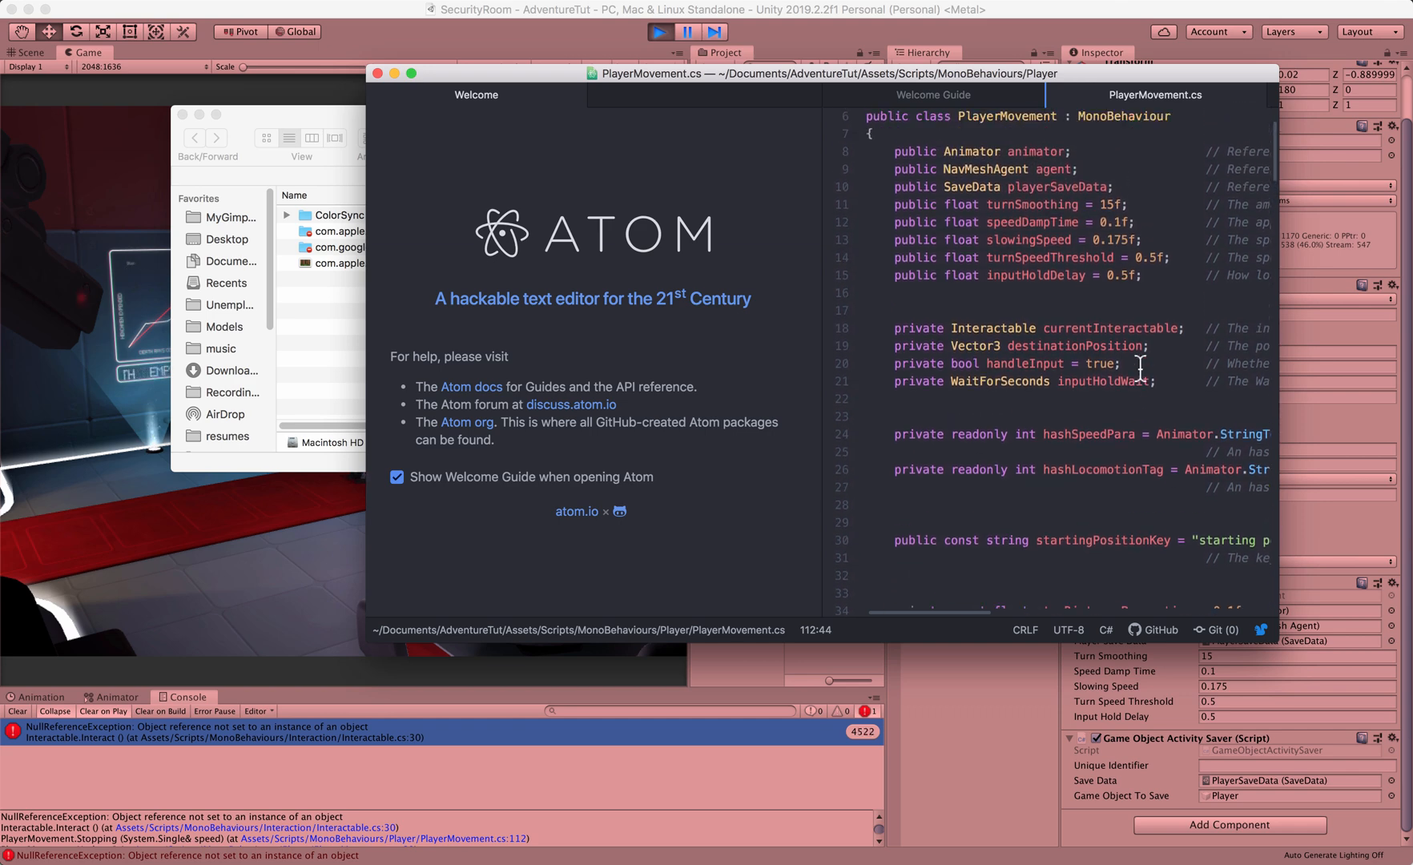
scroll(1138, 326, "right", 10)
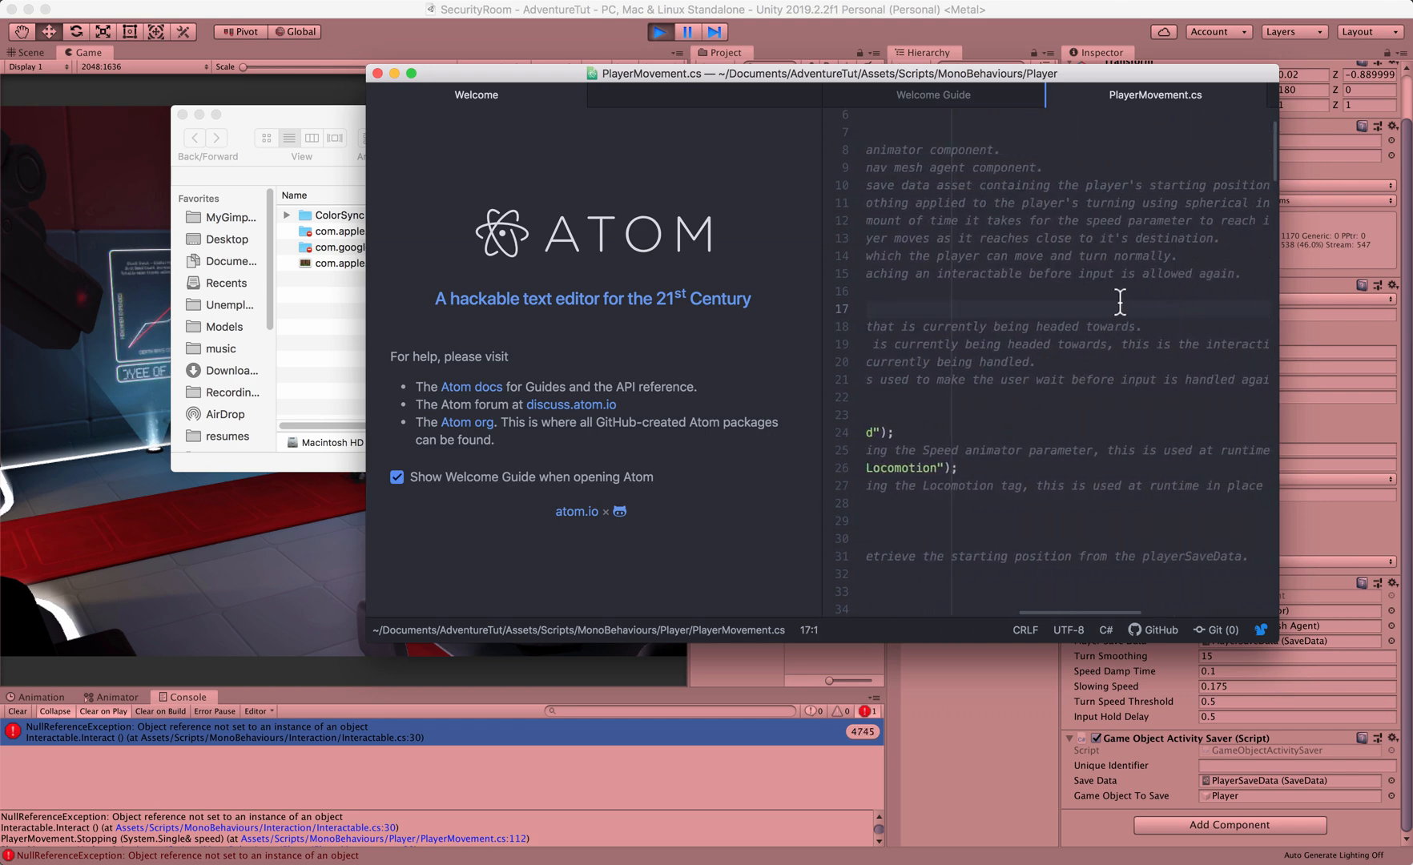
left_click(1064, 326)
left_click_drag(1163, 326, 805, 330)
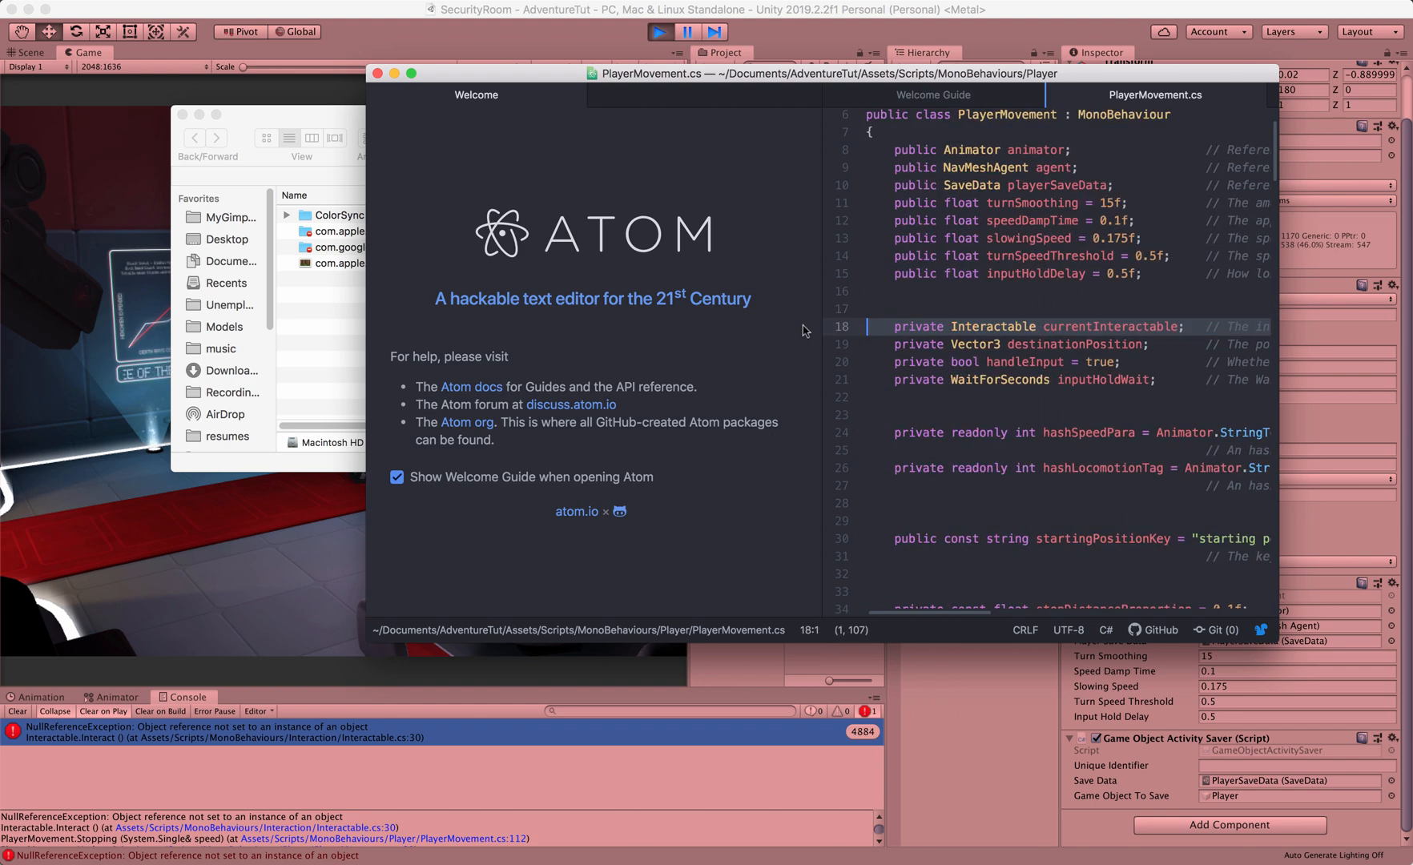
double_click(998, 318)
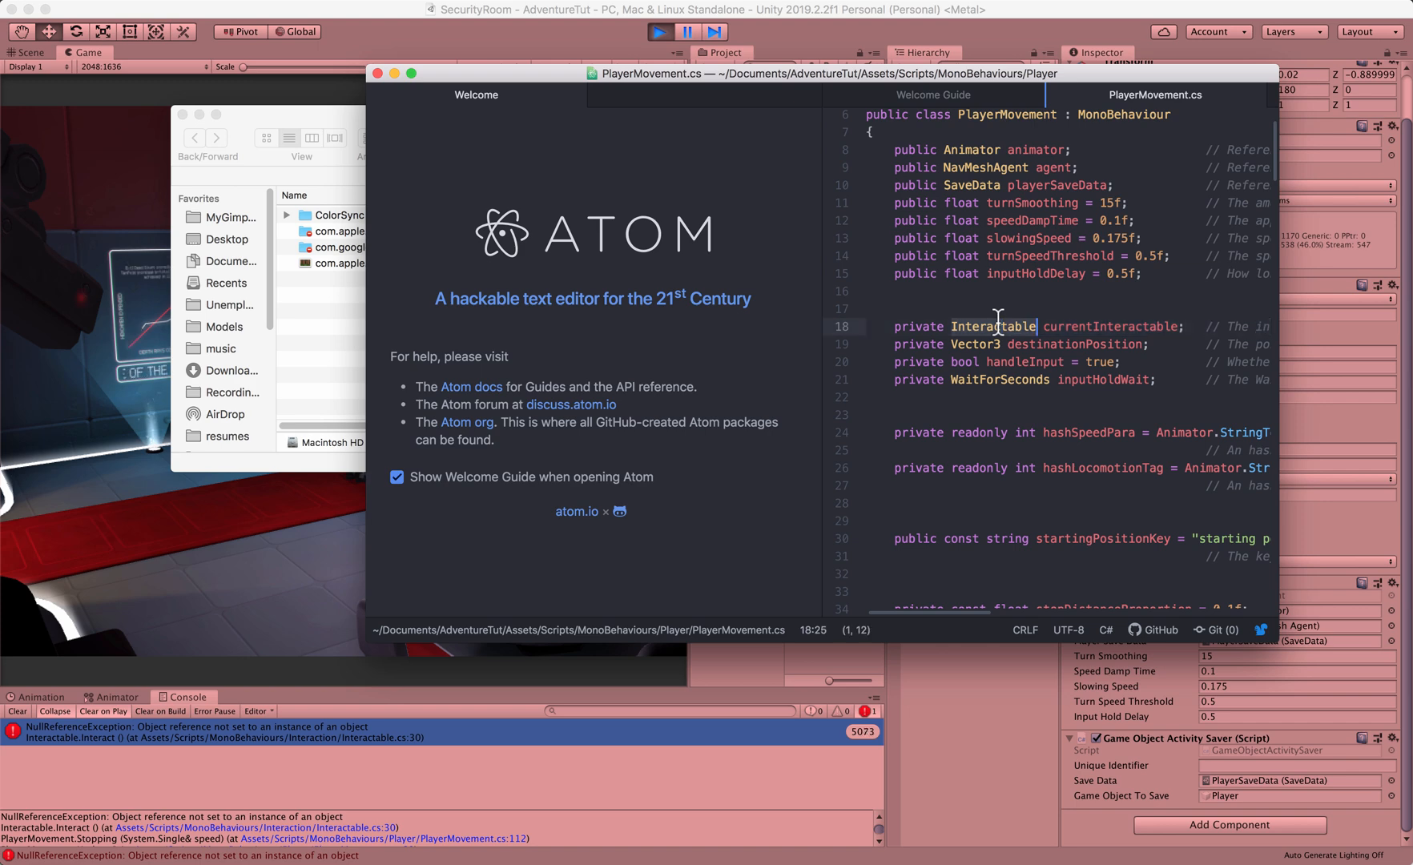
Step: Search PlayerMovement.cs for currentInteractable and go through its uses in the Stopping method
double_click(1133, 319)
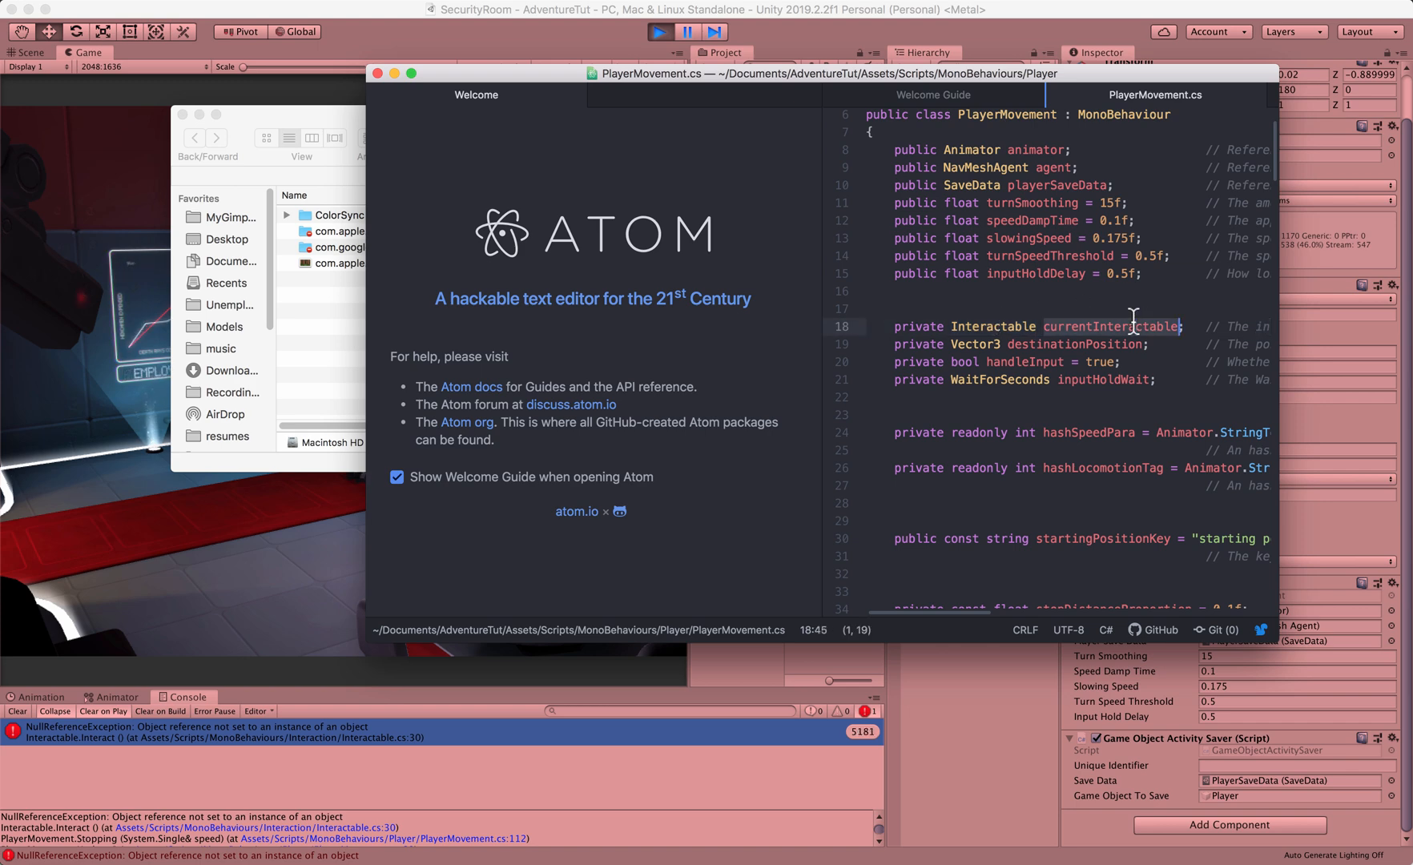
key("super+f")
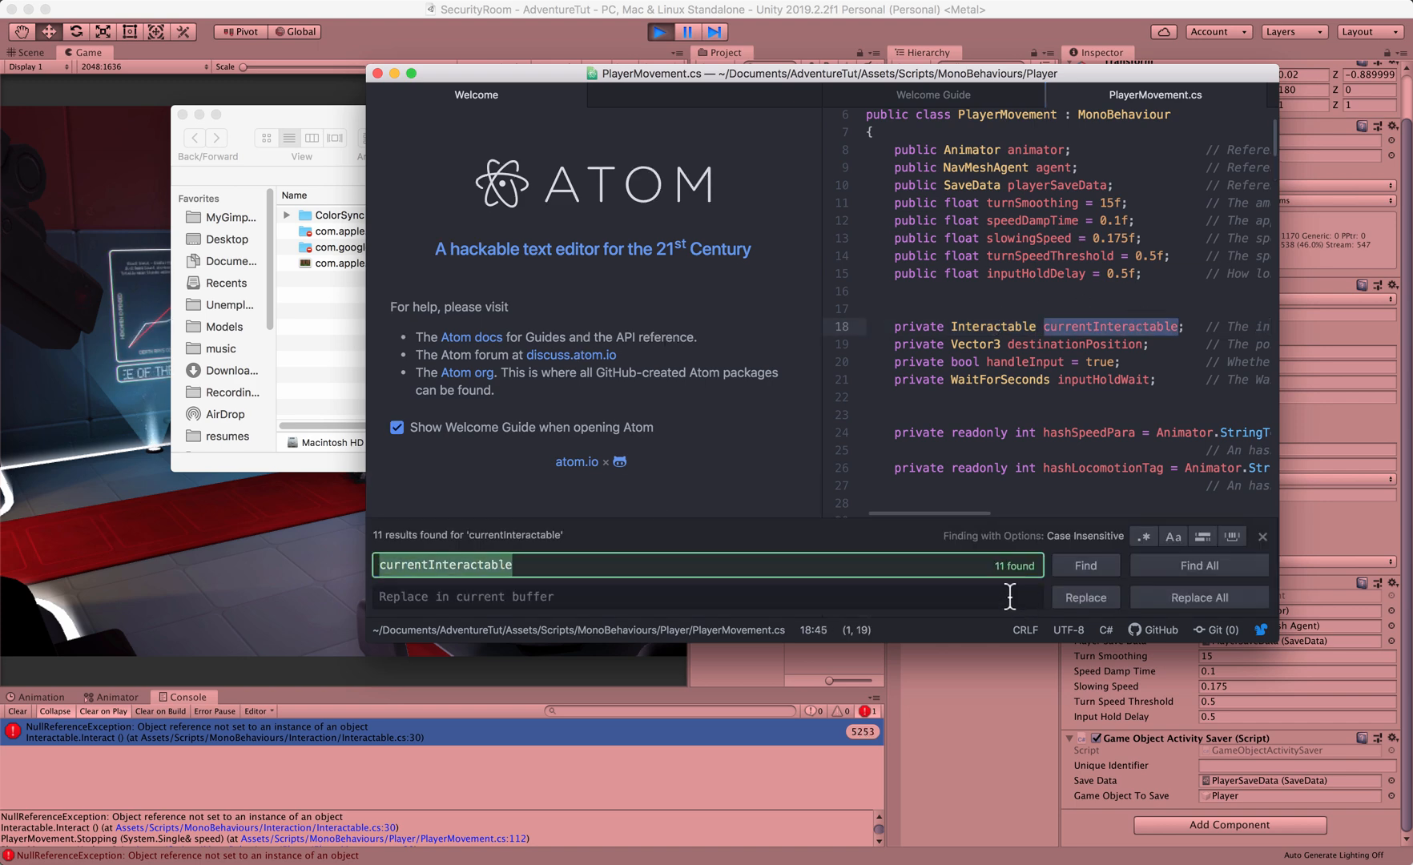
left_click(1094, 568)
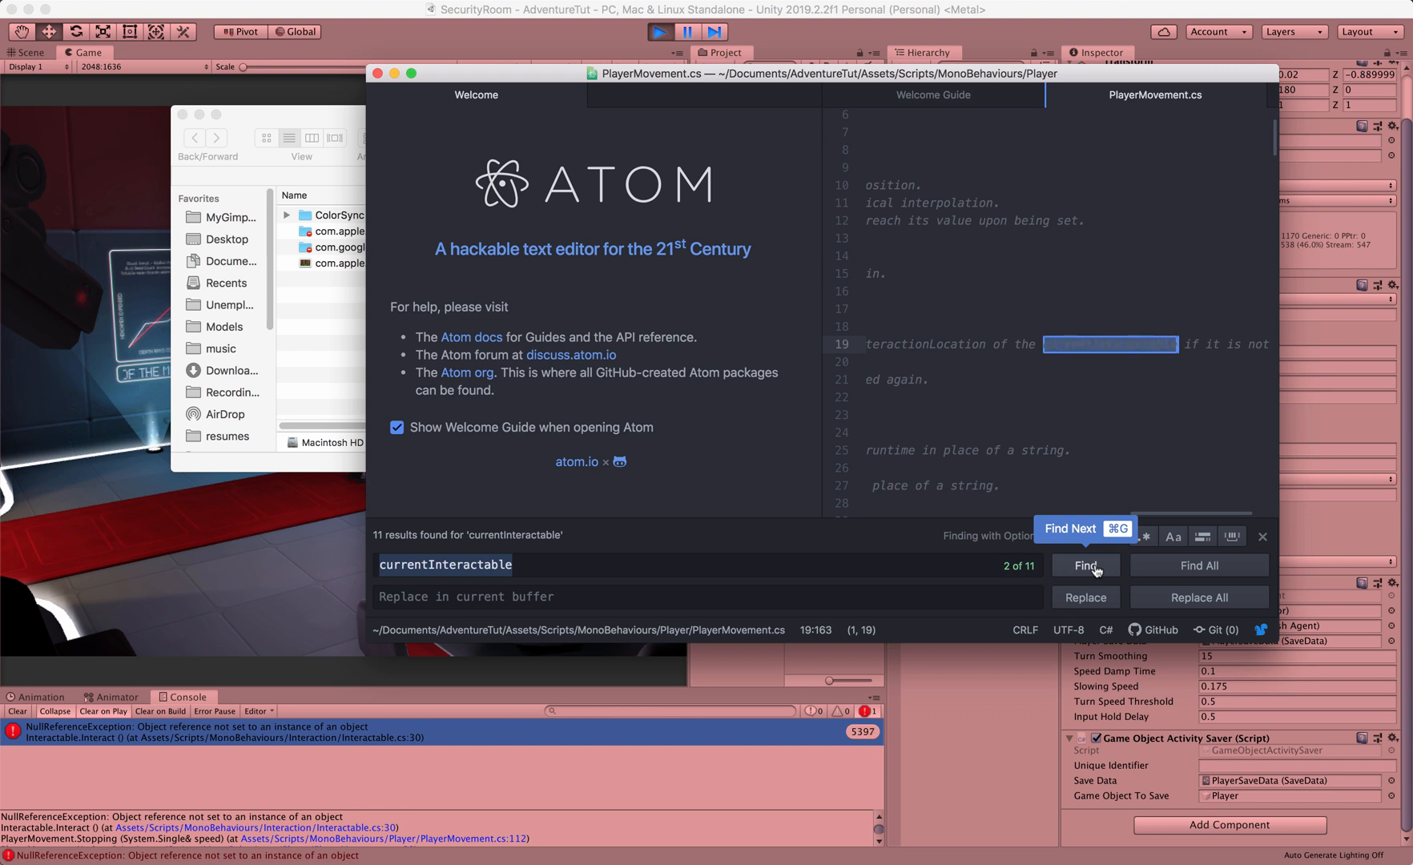
left_click(1095, 567)
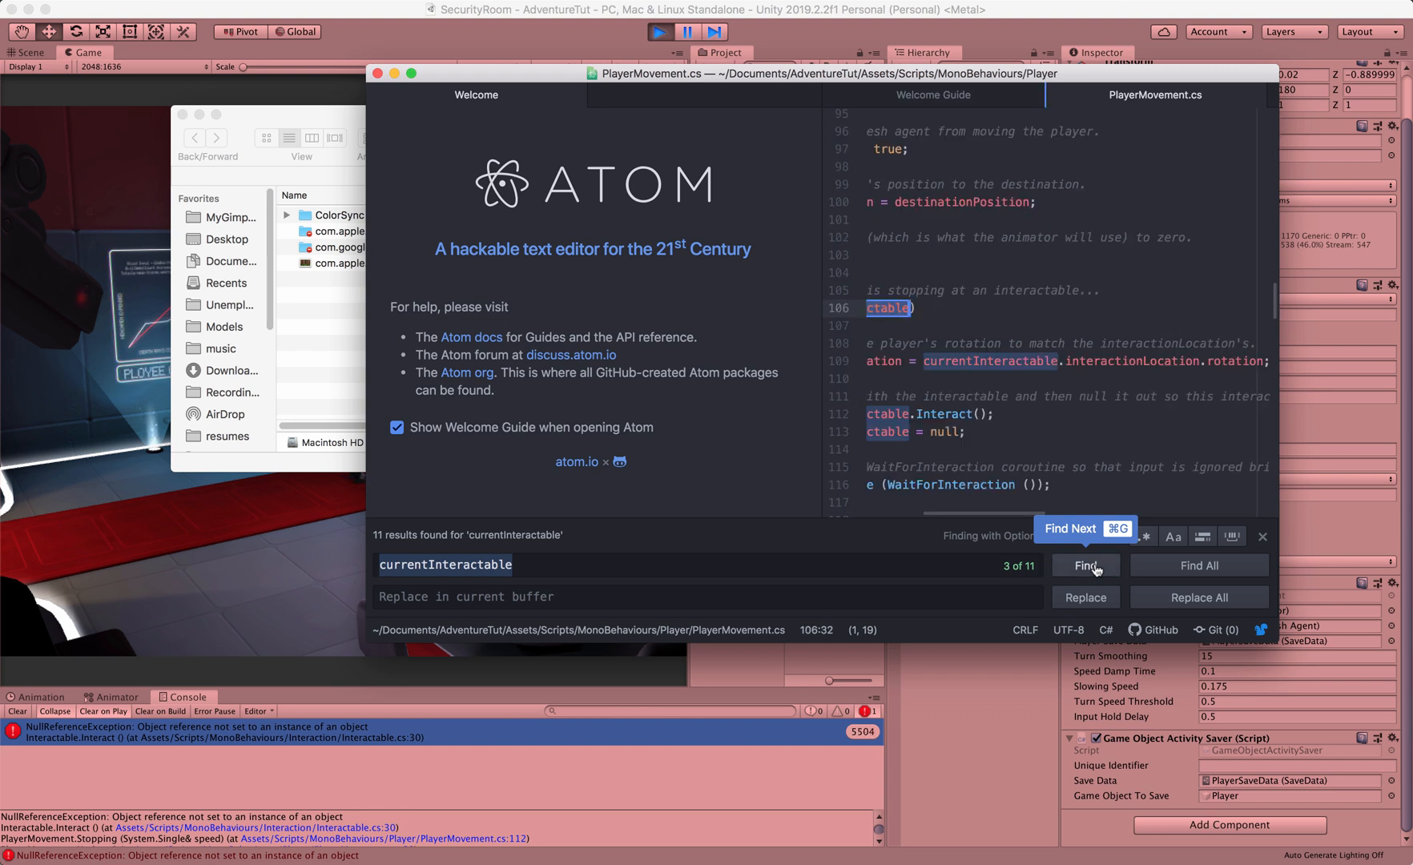
scroll(942, 476, "left", 5)
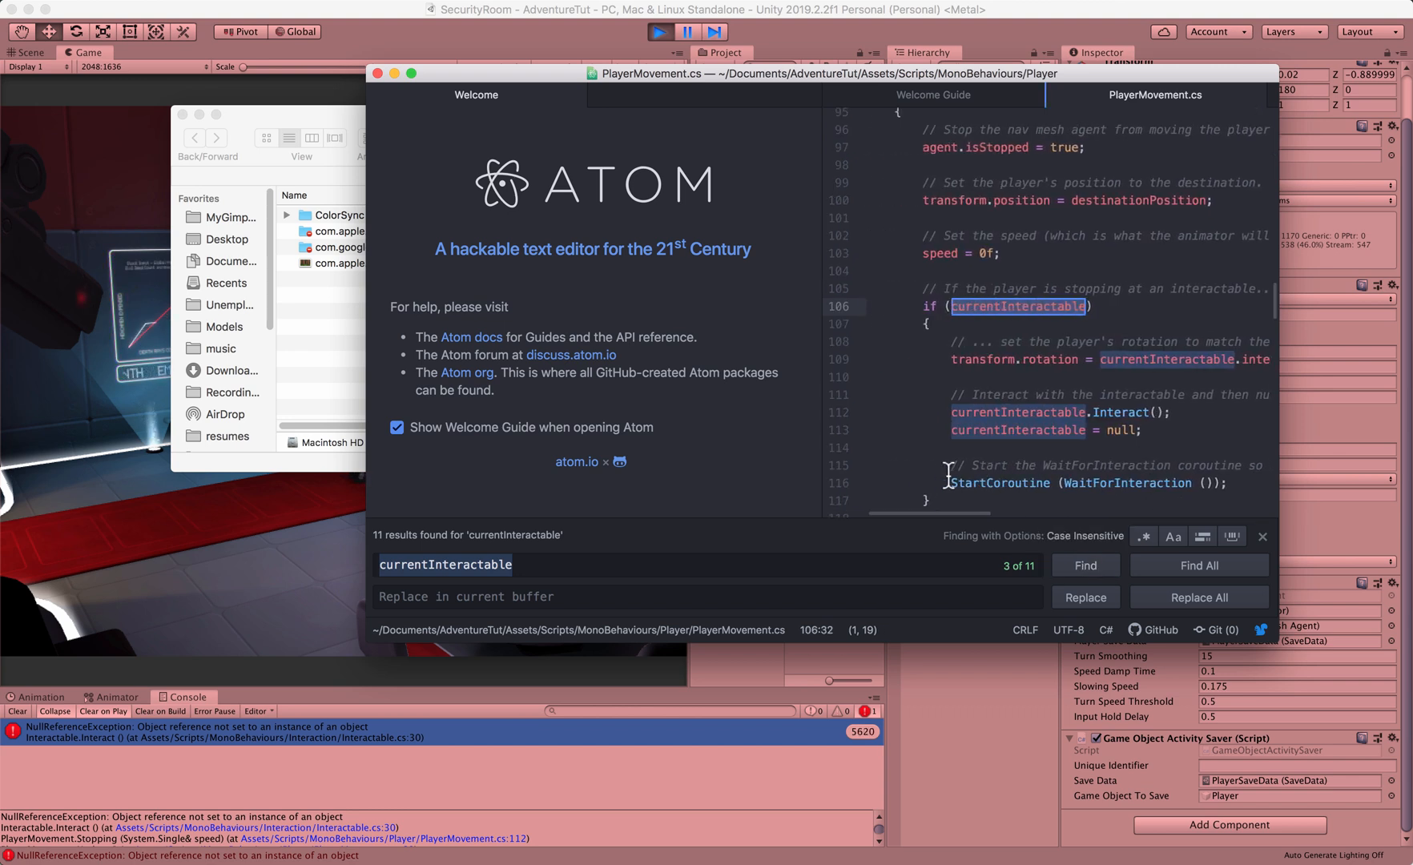
scroll(942, 477, "down", 2)
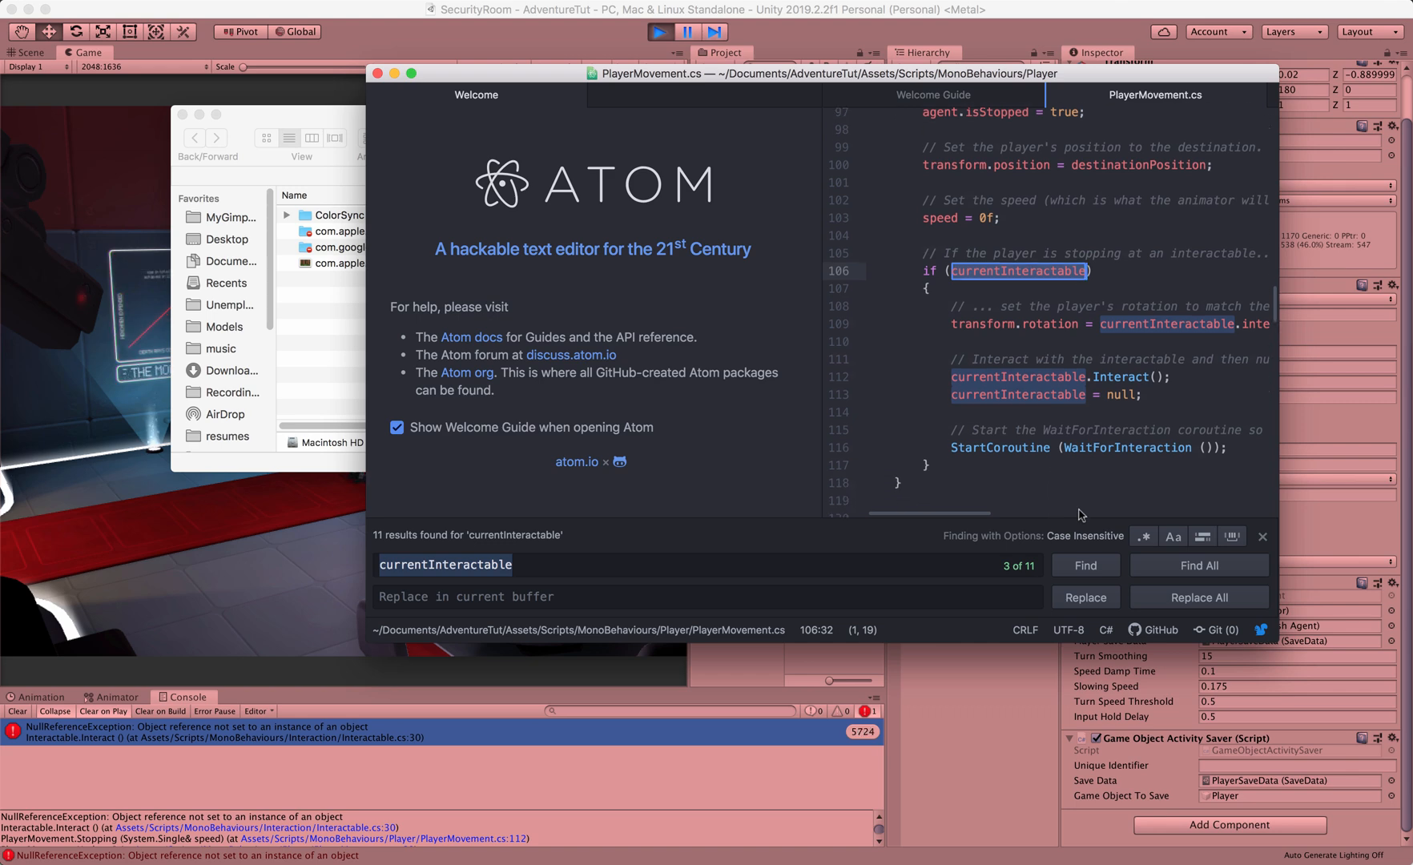
left_click(1088, 566)
left_click(1088, 567)
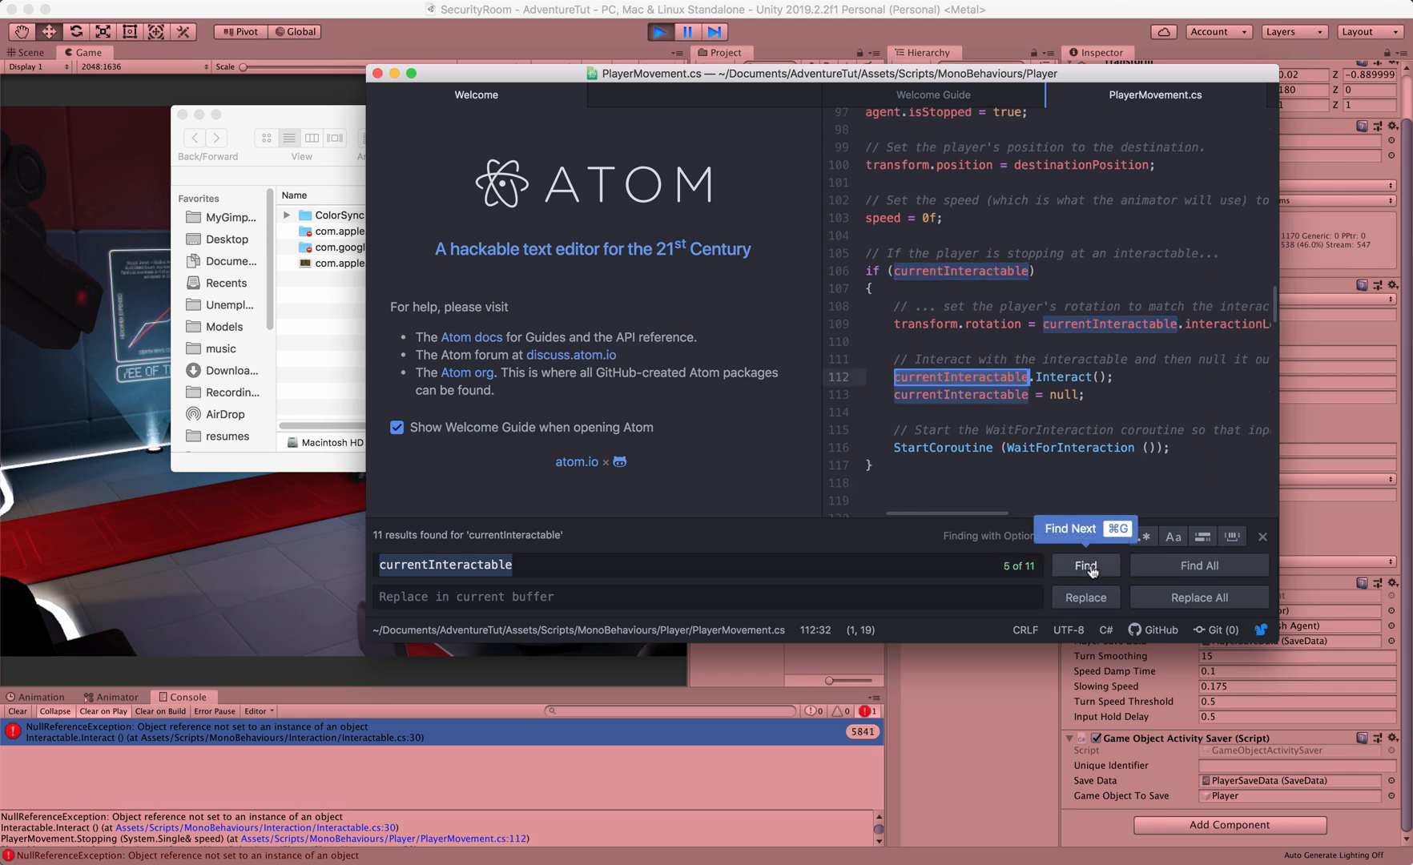
Step: Continue through the currentInteractable matches and read the targetRotation line in the Slowing method
left_click(1088, 566)
left_click(1088, 566)
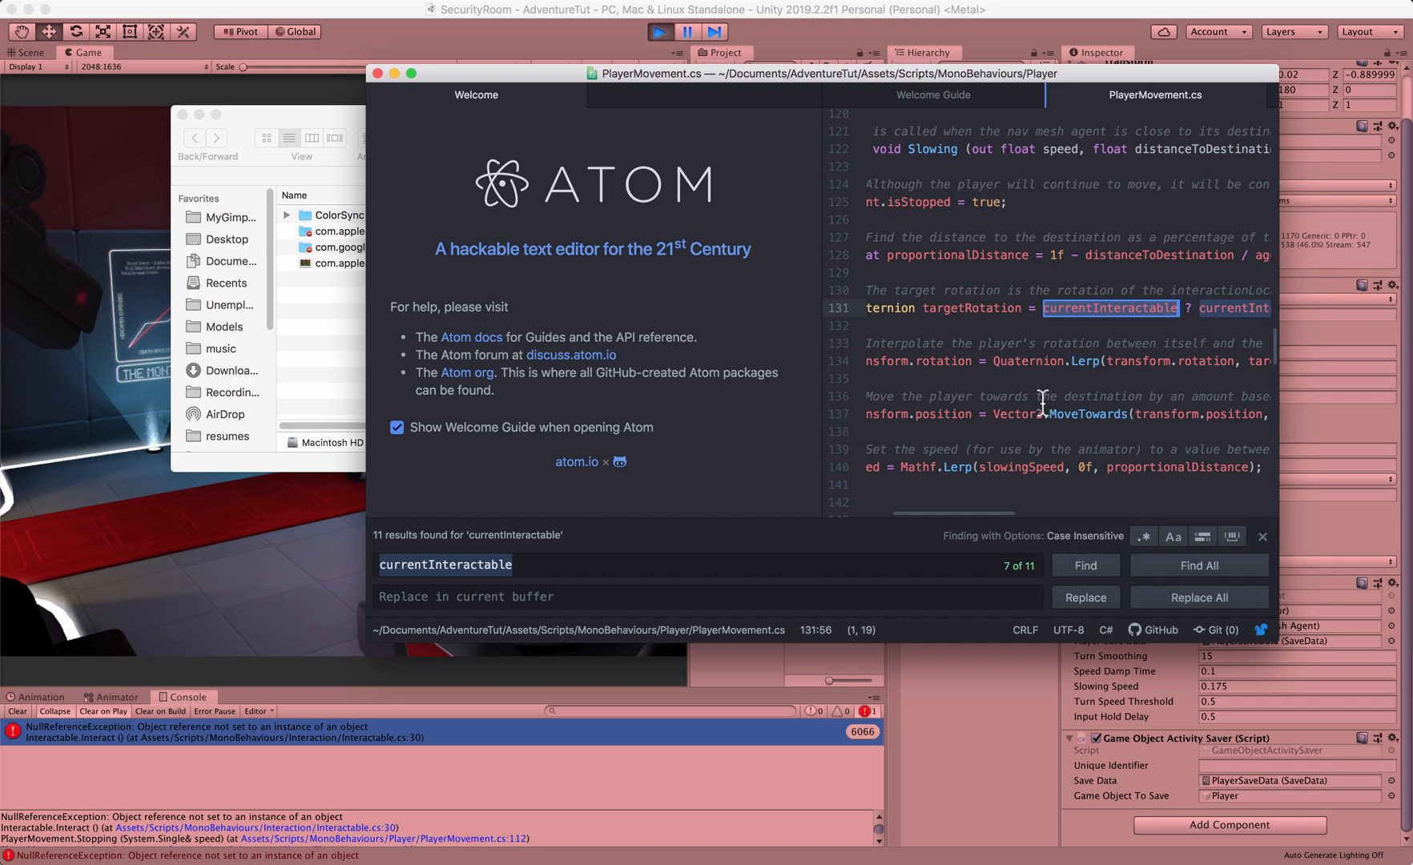
scroll(1042, 403, "right", 5)
scroll(1043, 403, "right", 10)
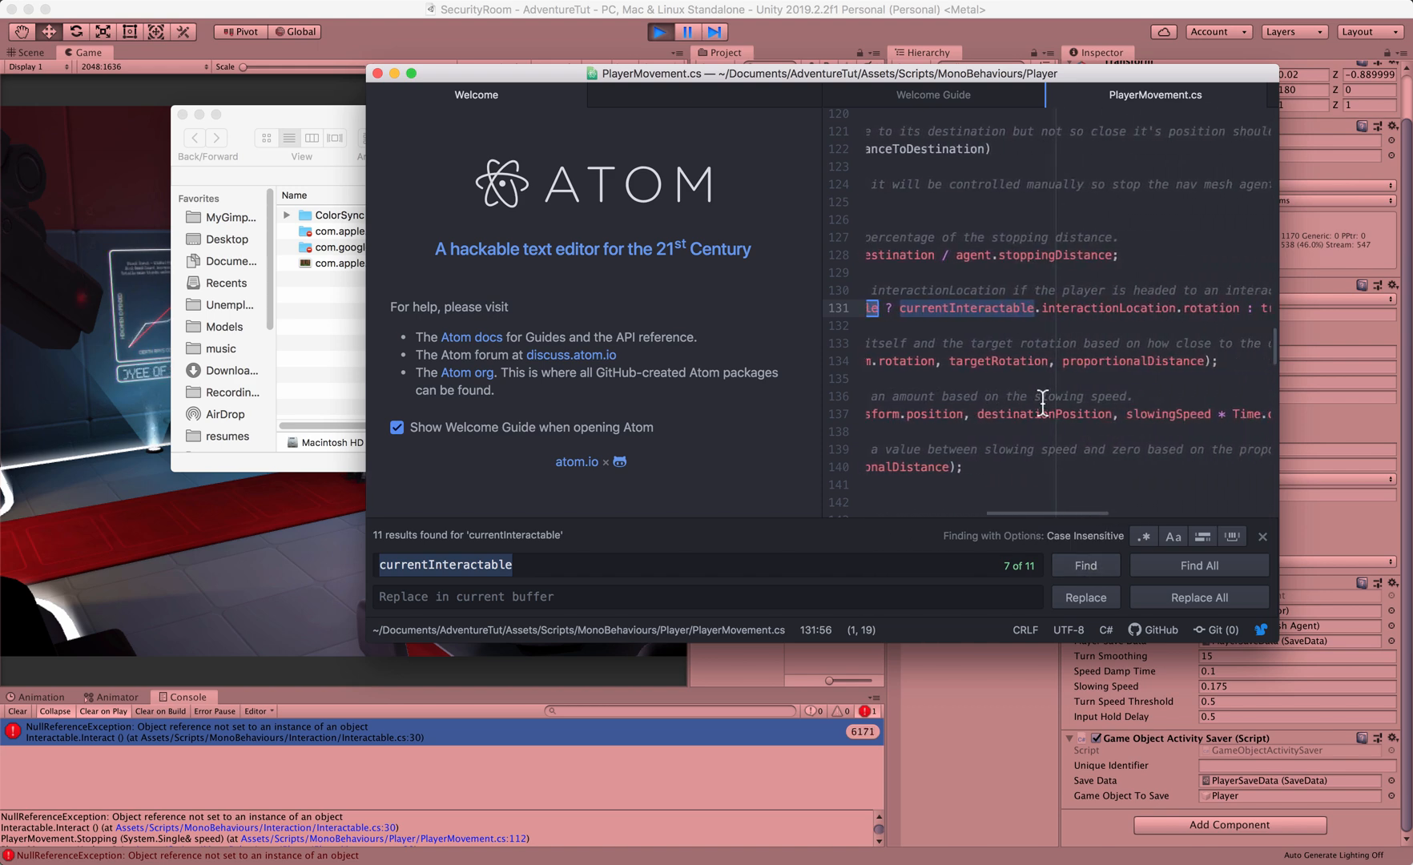
scroll(1043, 403, "left", 10)
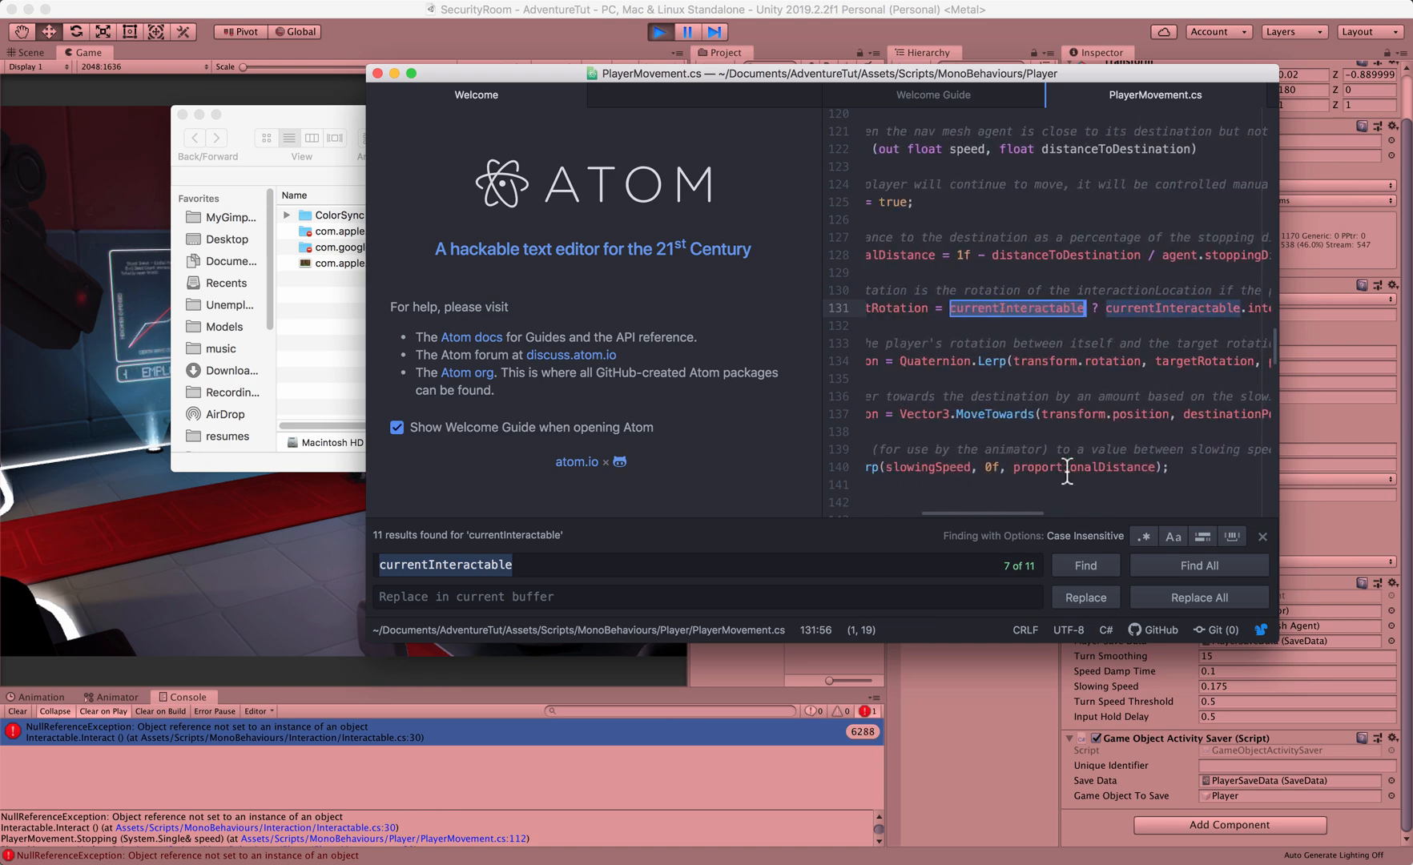
left_click(1088, 563)
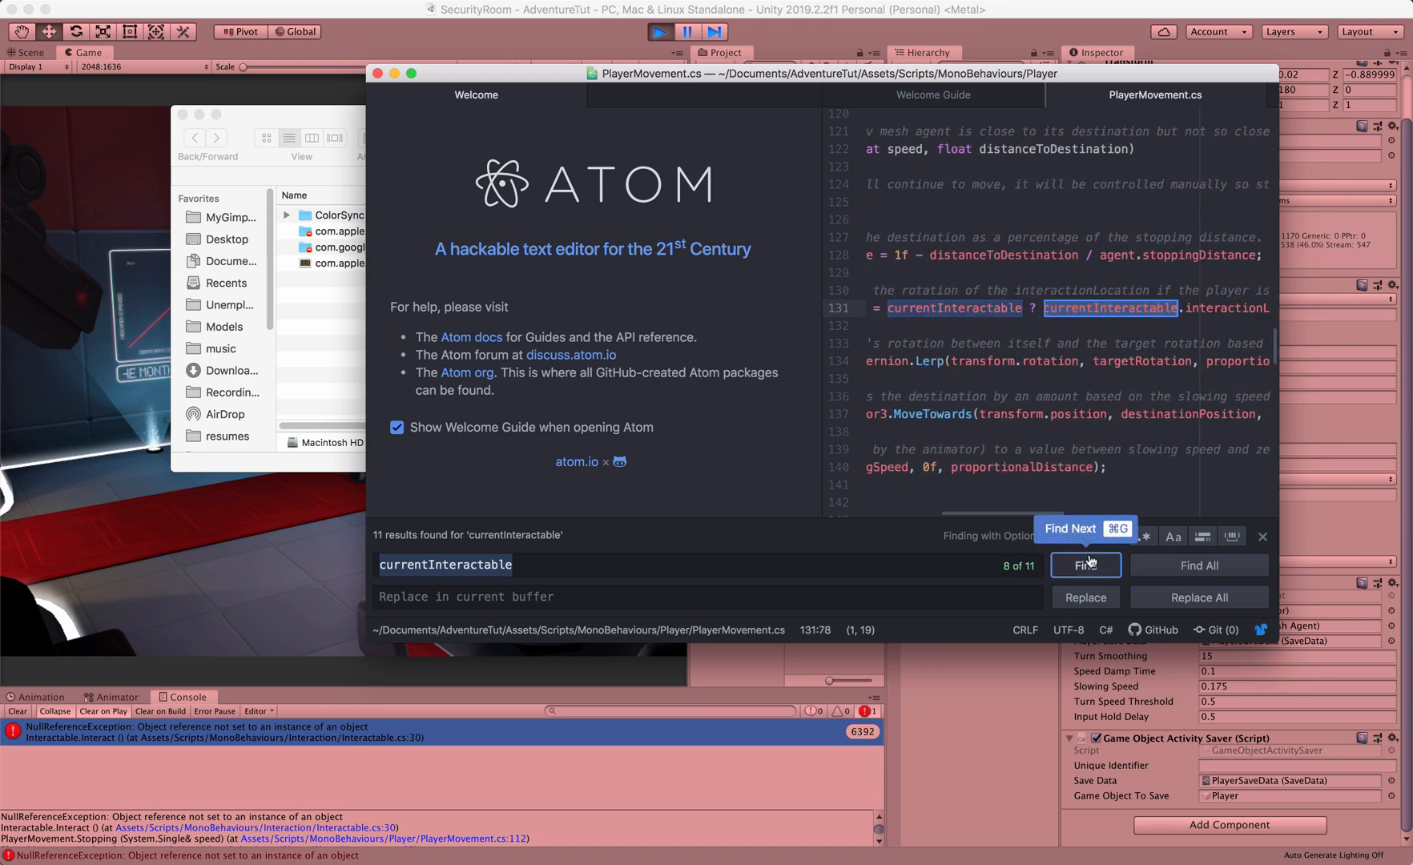
Step: Examine how OnGroundClick and OnInteractableClick assign currentInteractable, including the latter's Interactable parameter
left_click(1086, 565)
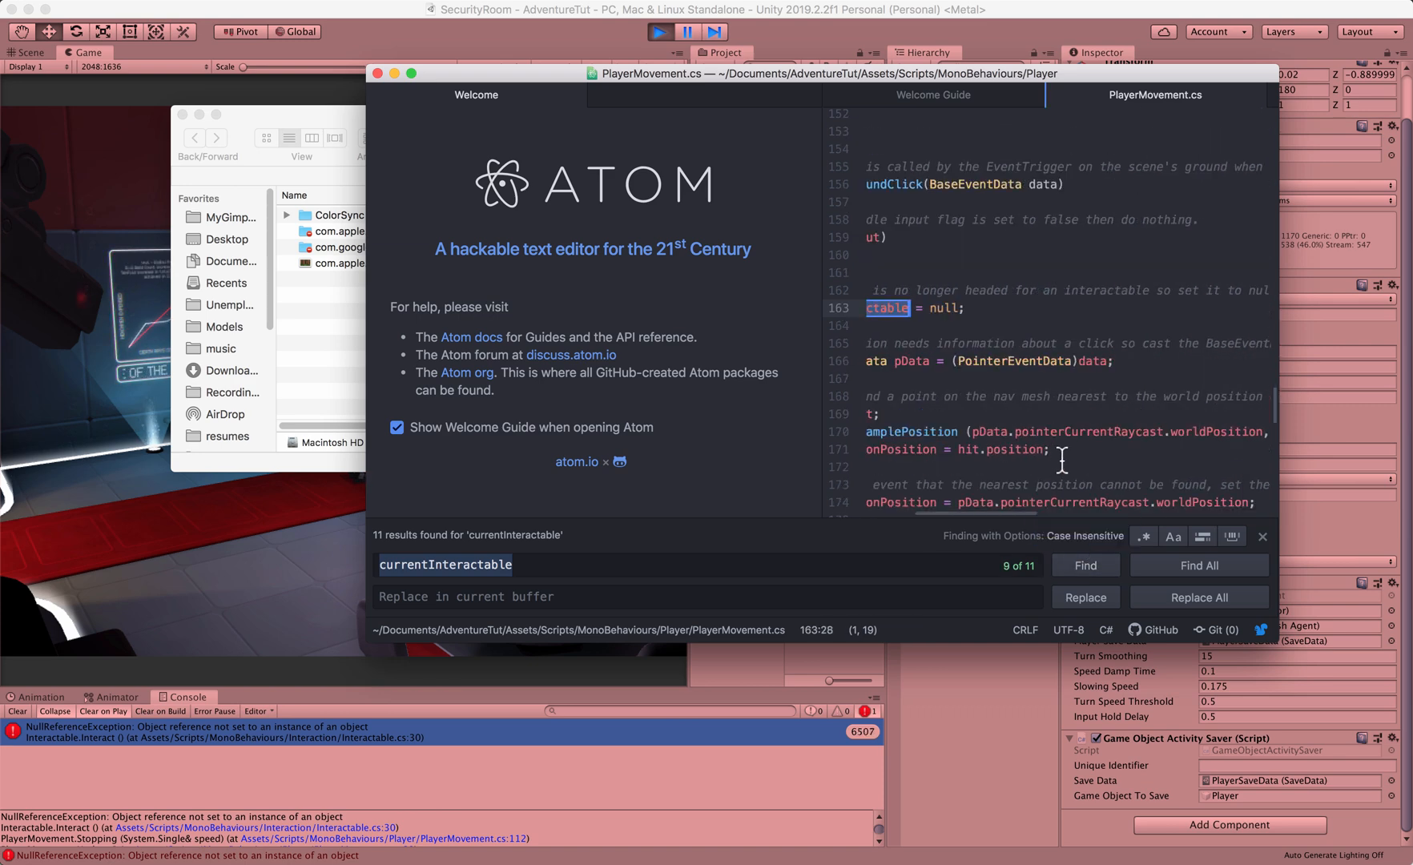
scroll(1062, 461, "left", 5)
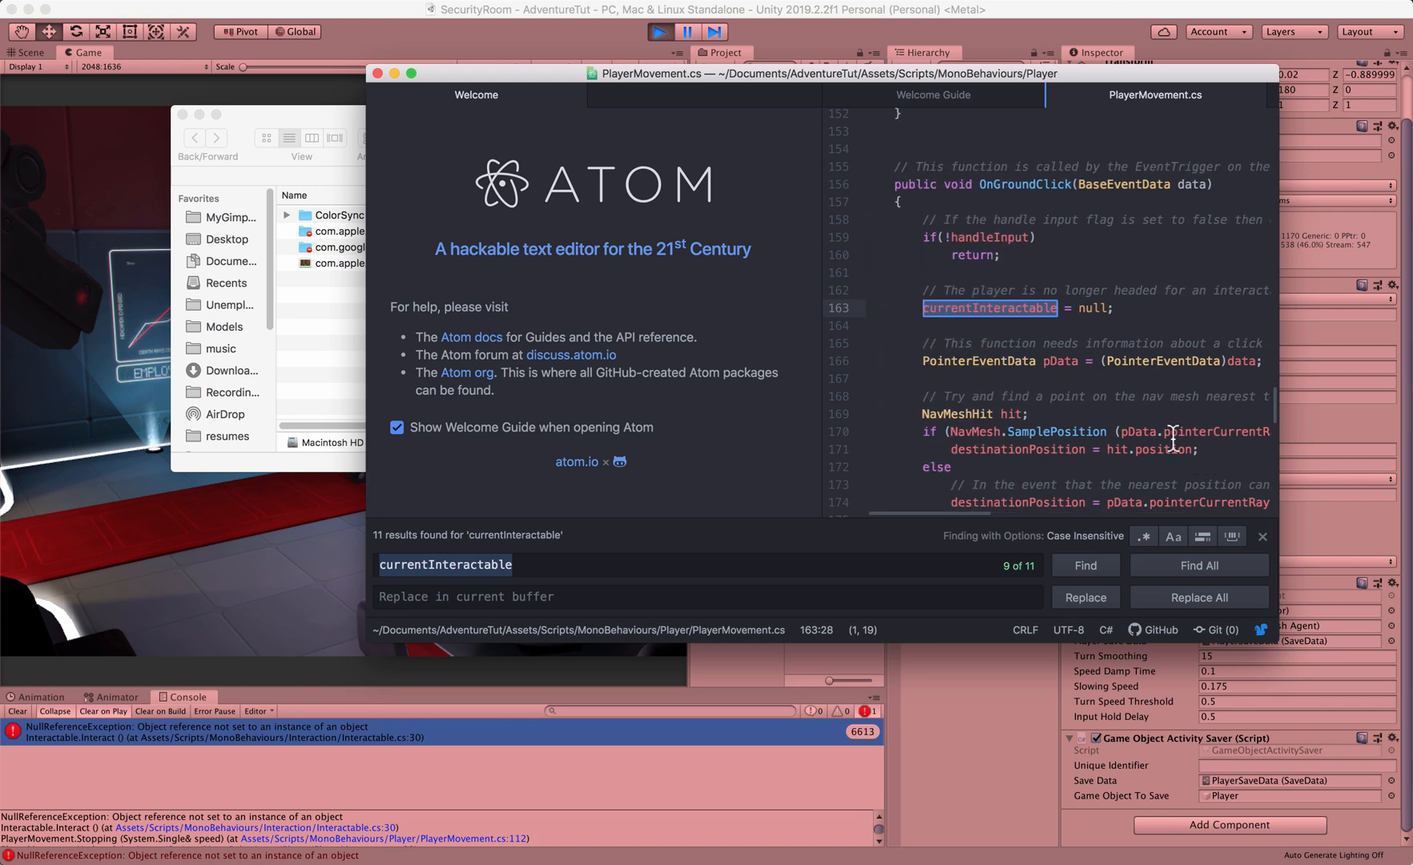
left_click(1086, 565)
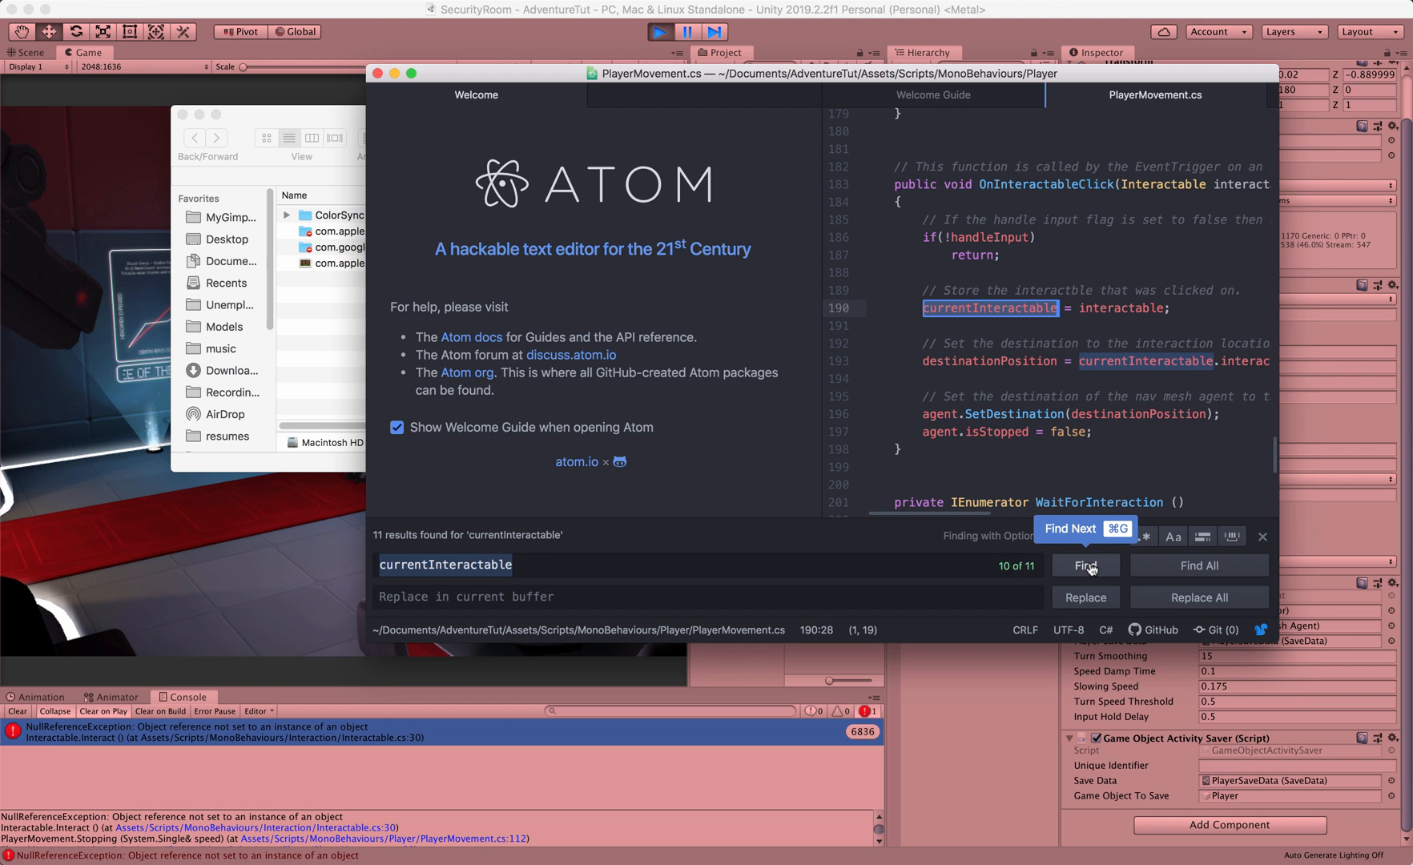
scroll(1085, 303, "right", 5)
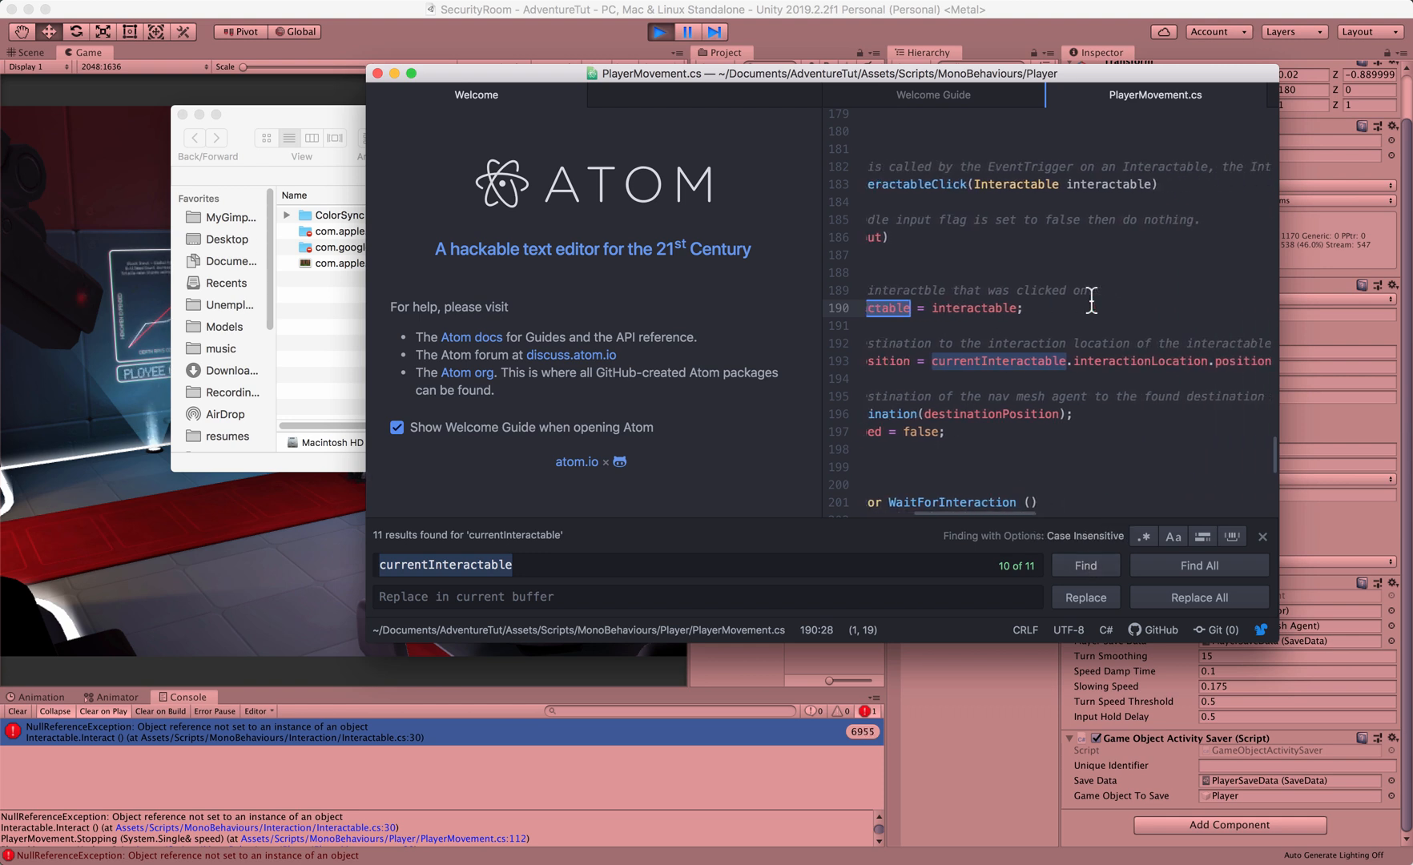
scroll(1041, 272, "left", 6)
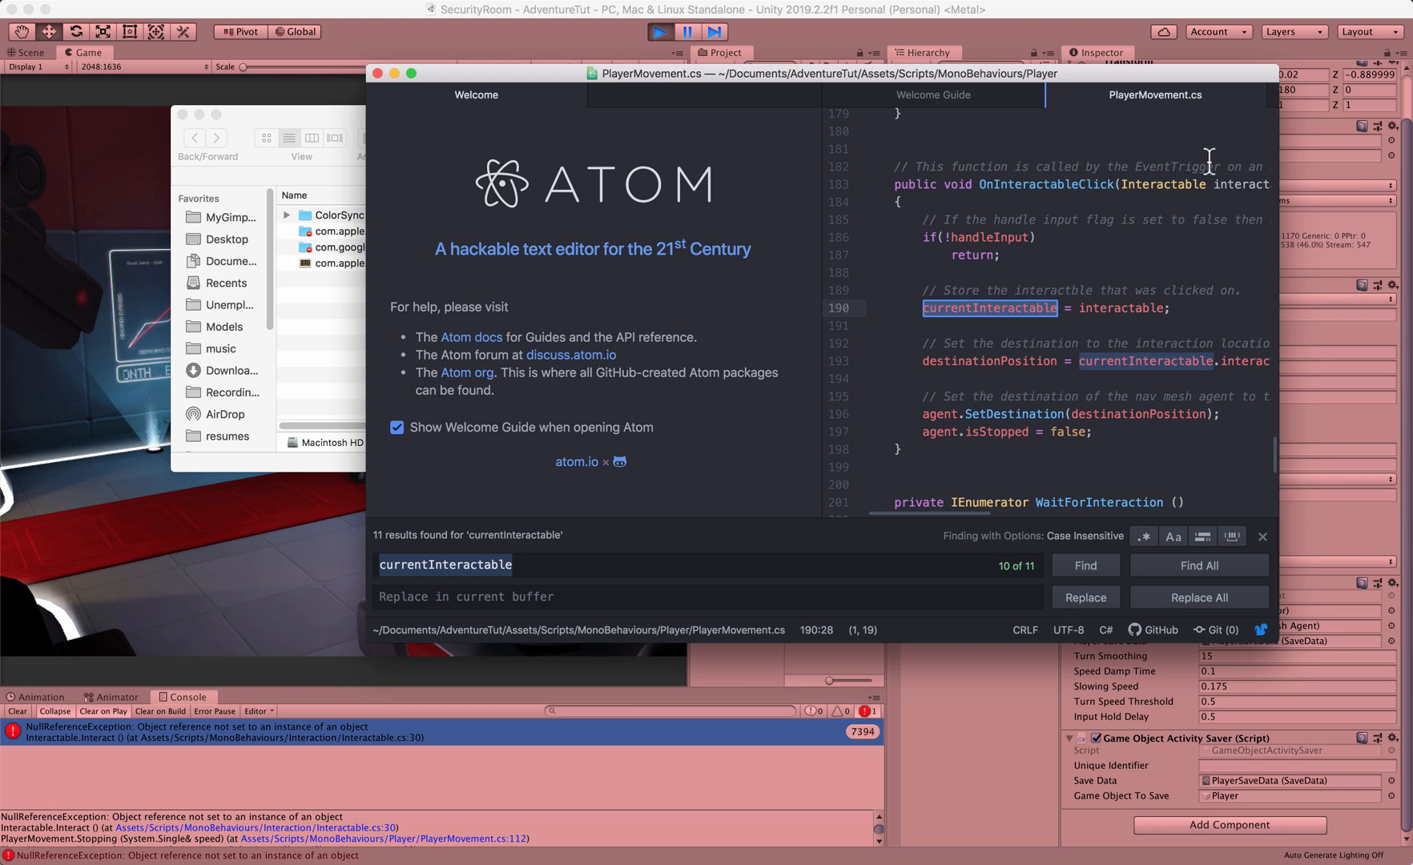
scroll(1162, 189, "right", 6)
scroll(1066, 178, "left", 6)
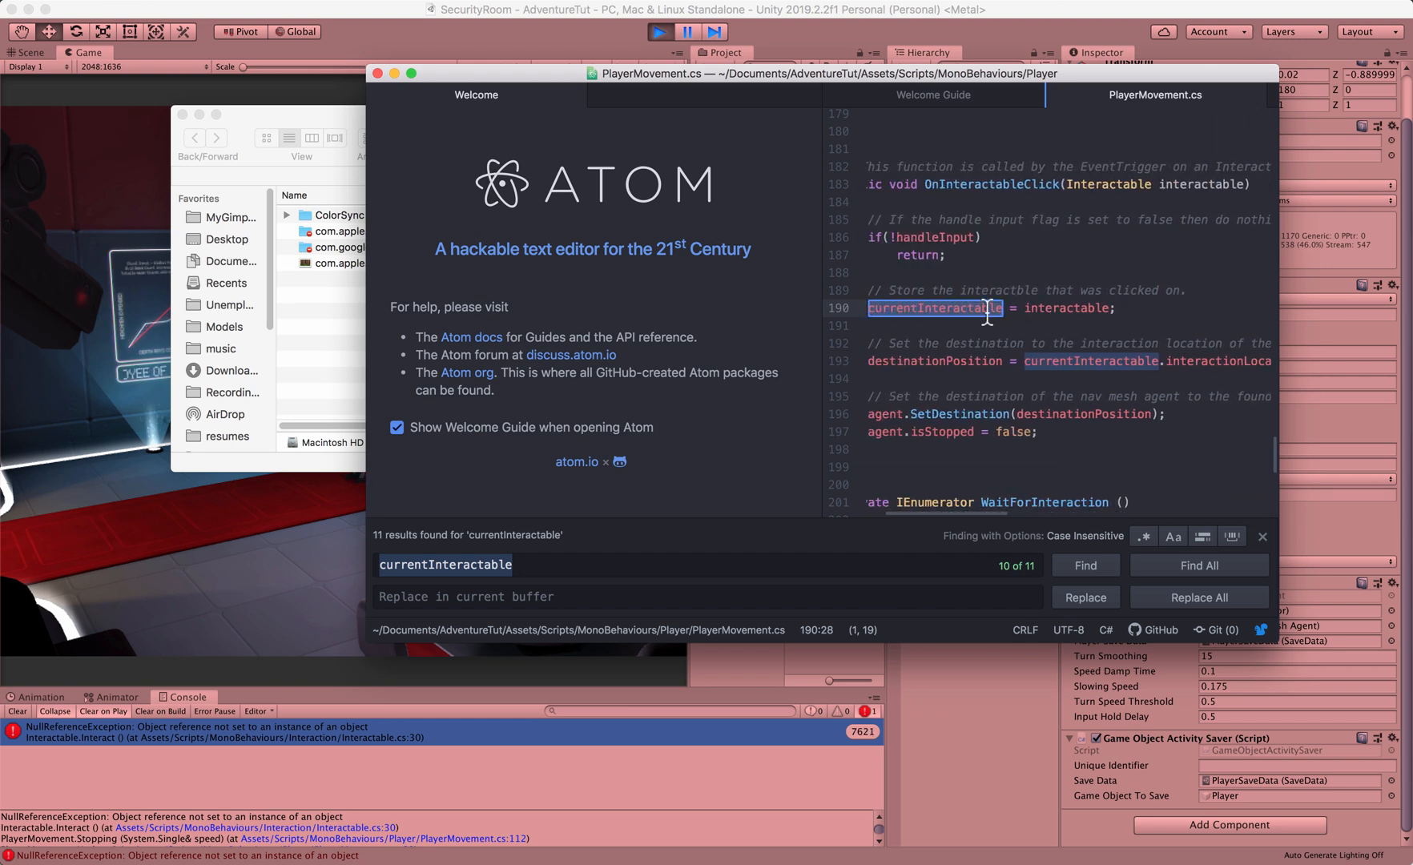
scroll(1050, 307, "left", 3)
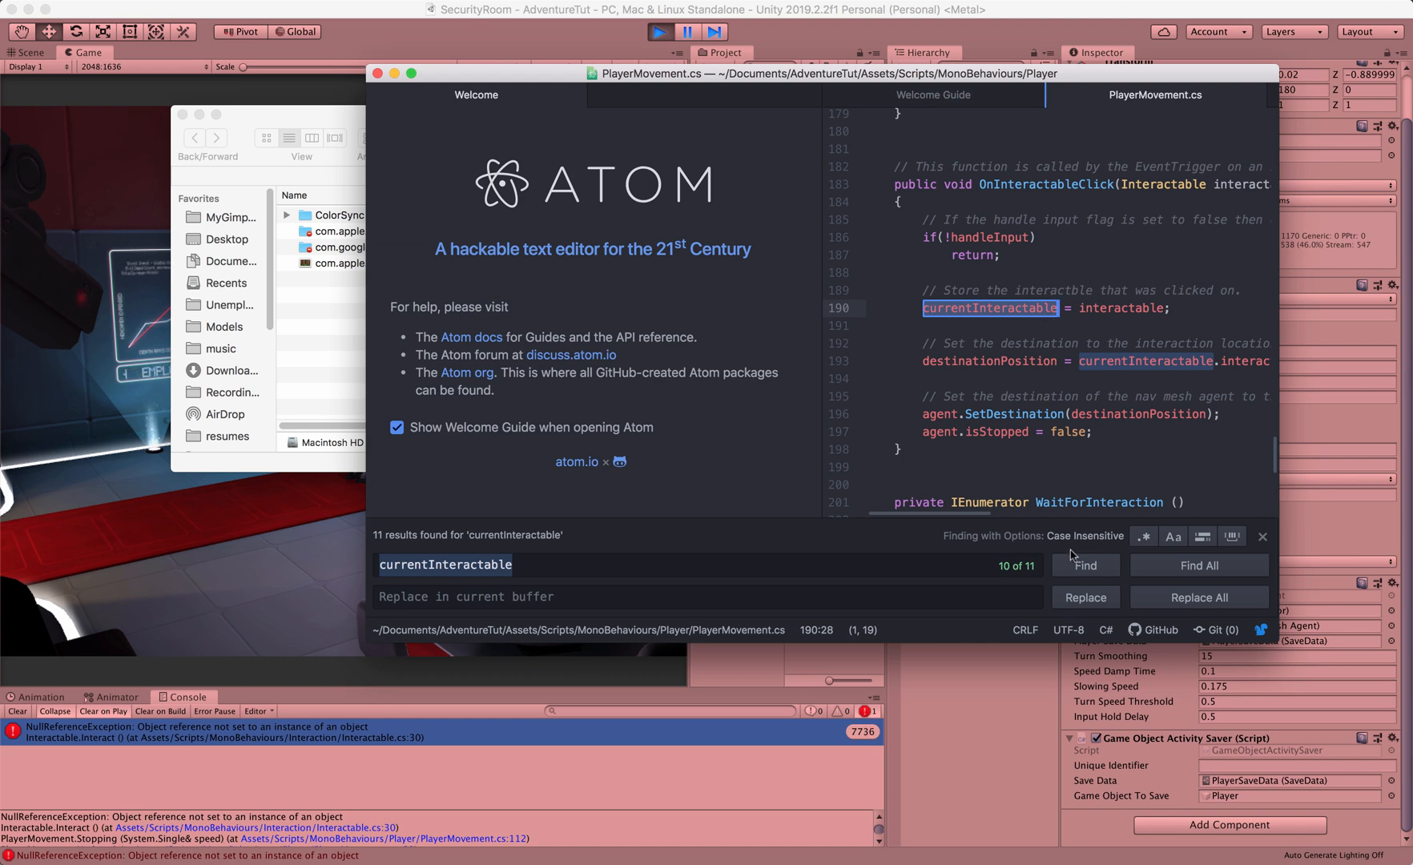
Step: Cycle the search back to the currentInteractable check in Stopping, and close the Atom and Finder windows
left_click(1092, 570)
left_click(1086, 566)
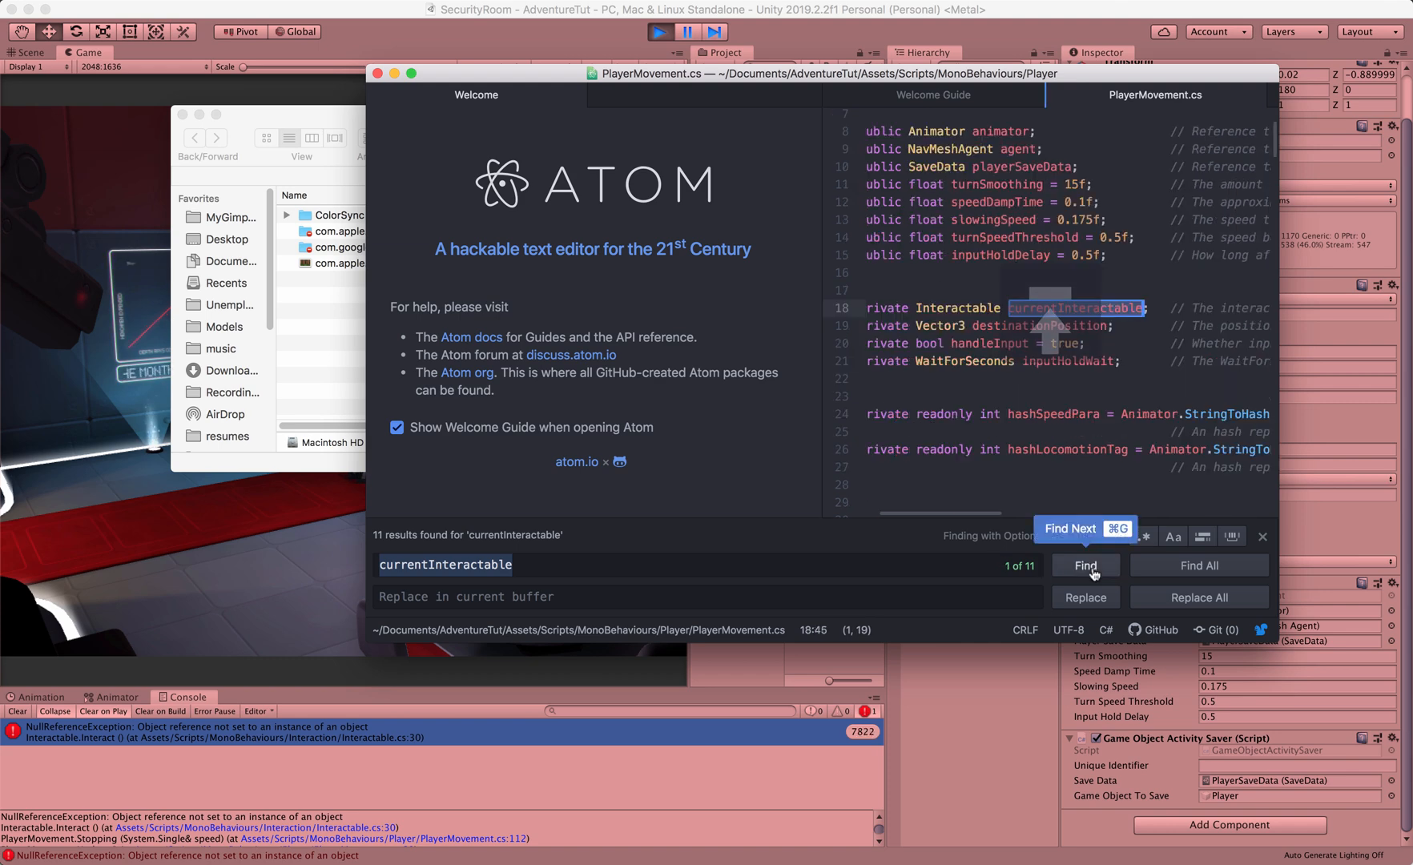
left_click(1086, 566)
left_click(1086, 566)
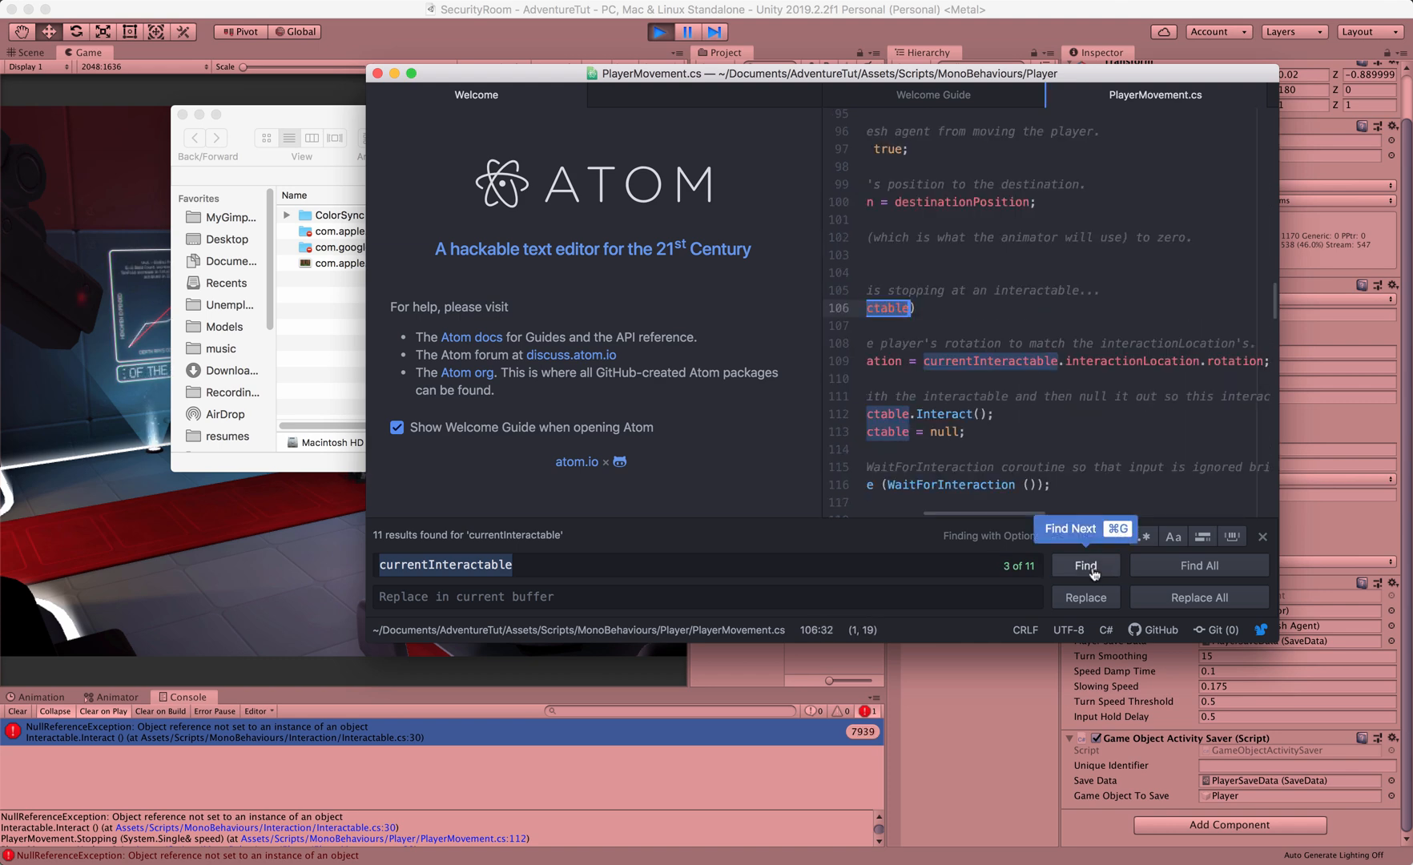
scroll(1032, 449, "left", 5)
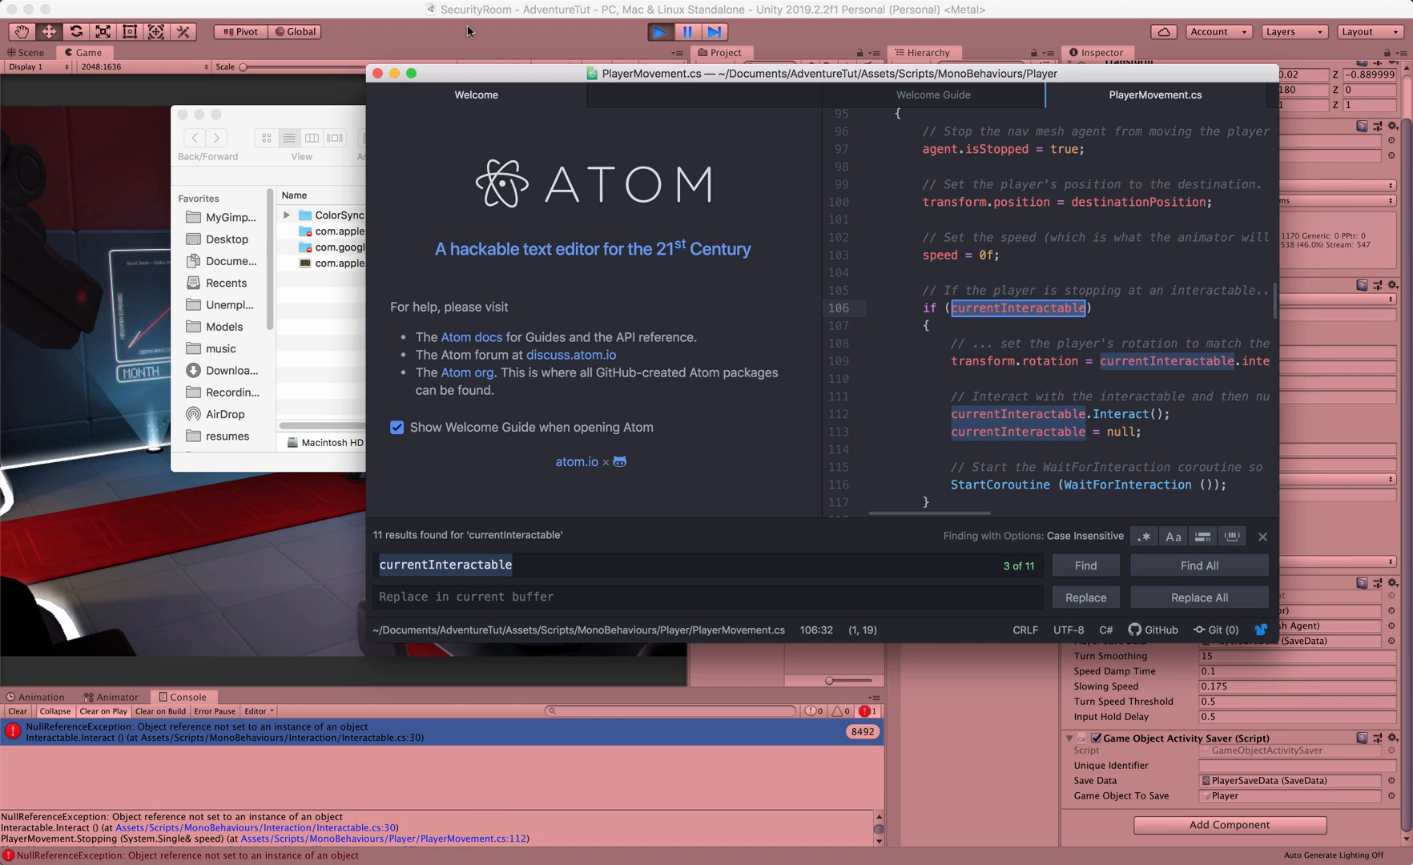
left_click(377, 73)
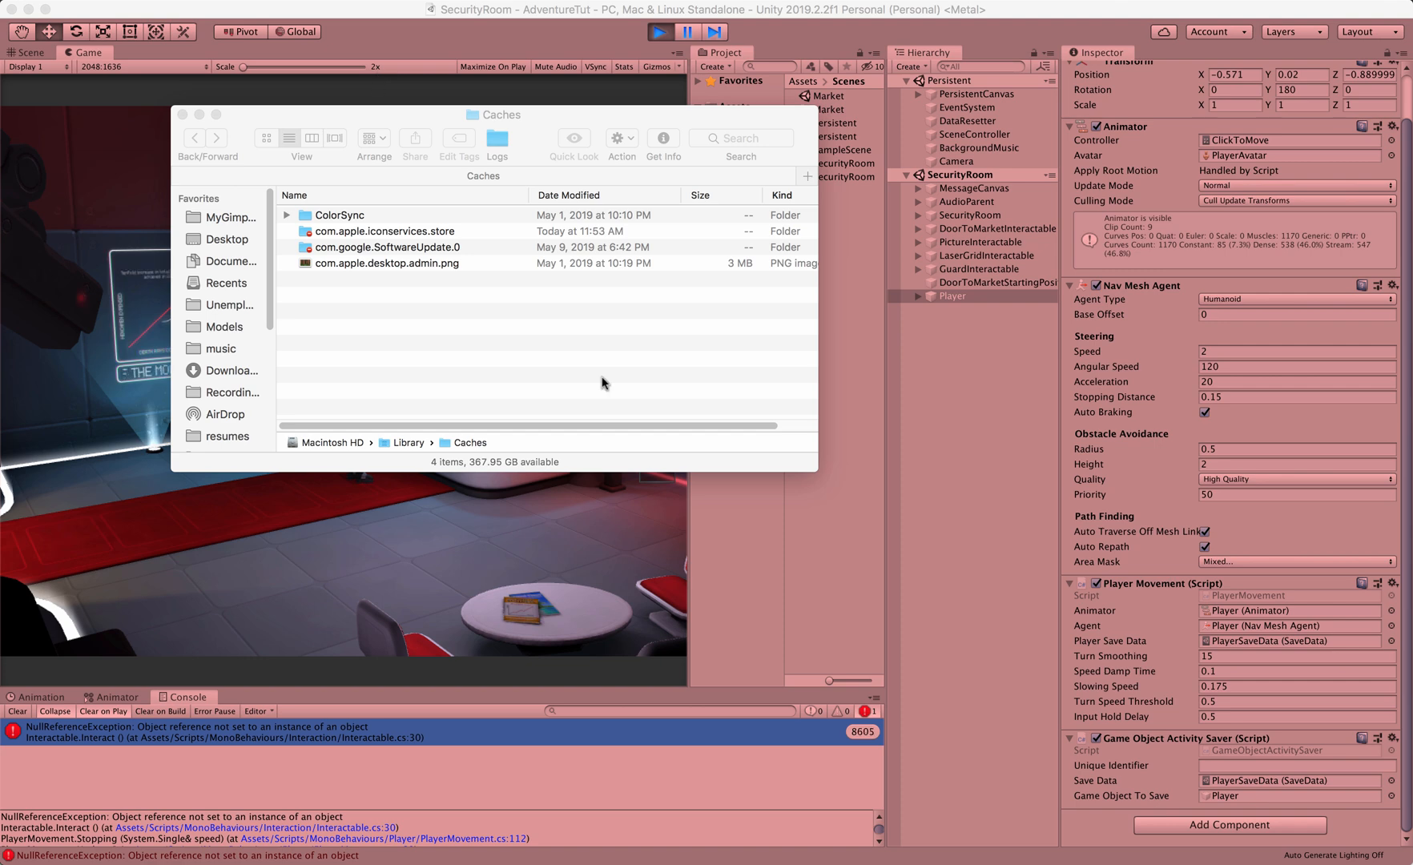
left_click(182, 114)
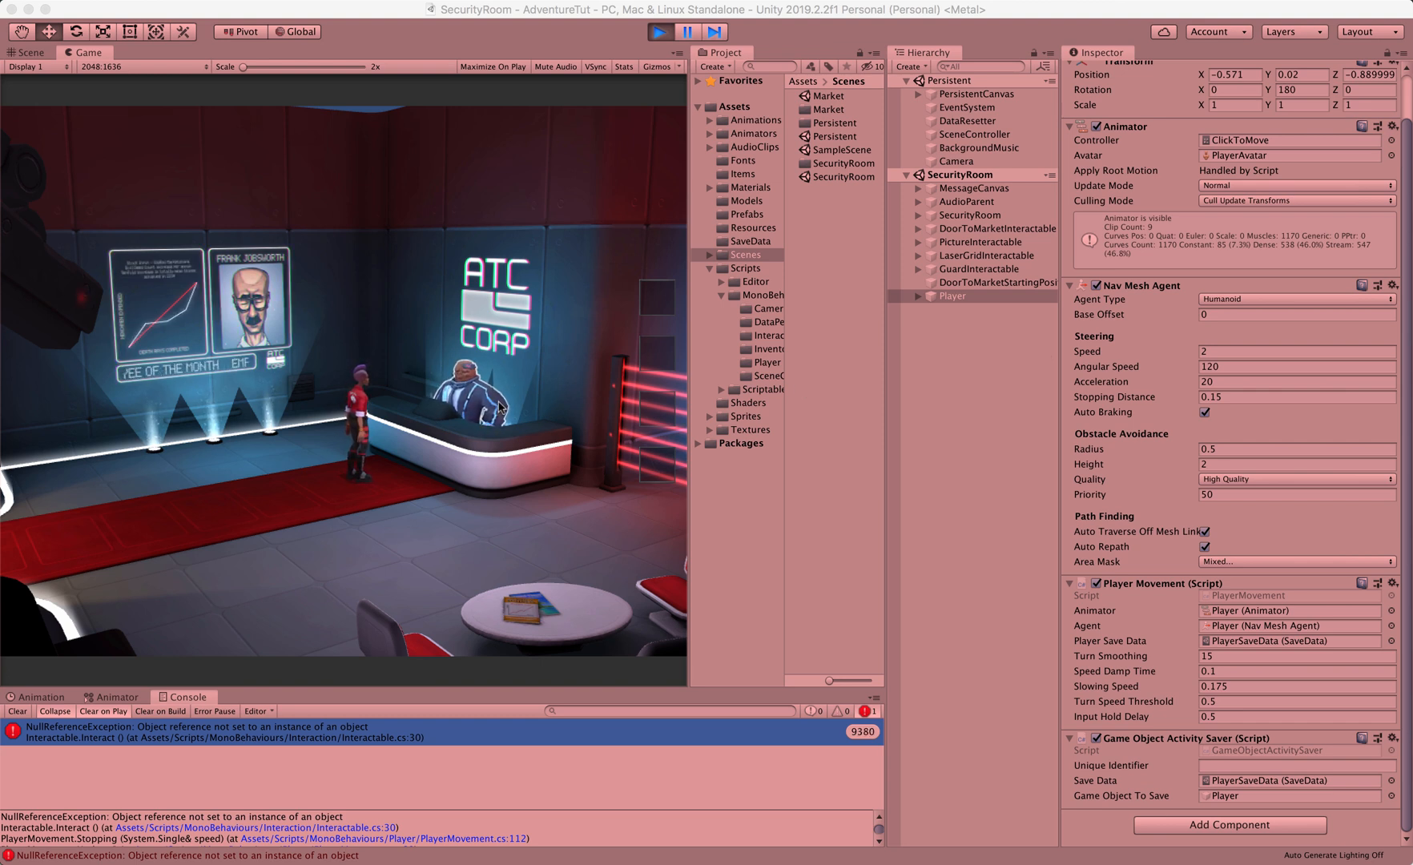
Step: Reopen PlayerMovement.cs from the stack trace's Stopping entry and review the Update code that calls Stopping, Slowing and Moving
scroll(503, 824, "down", 1)
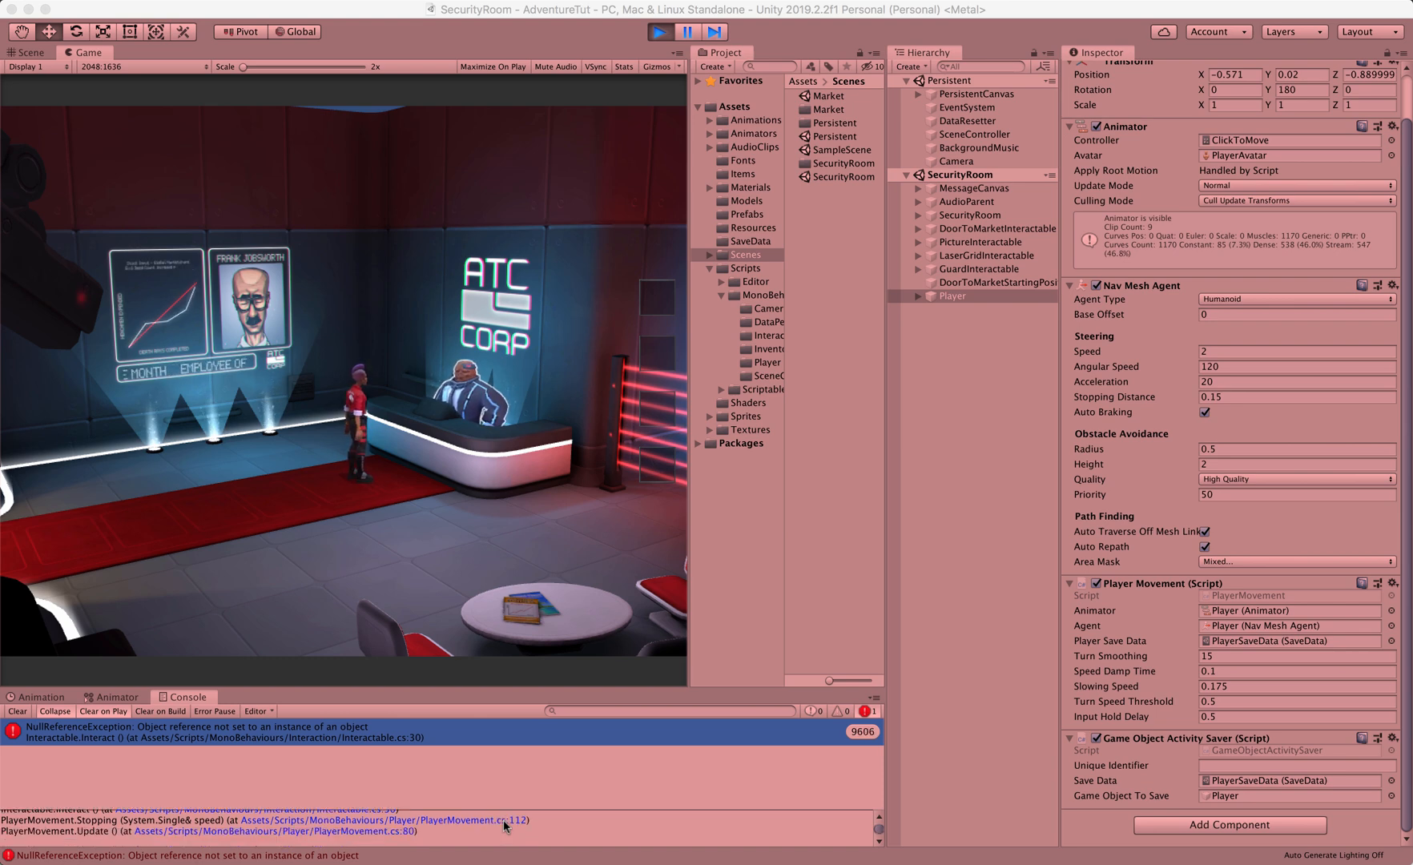
left_click(504, 820)
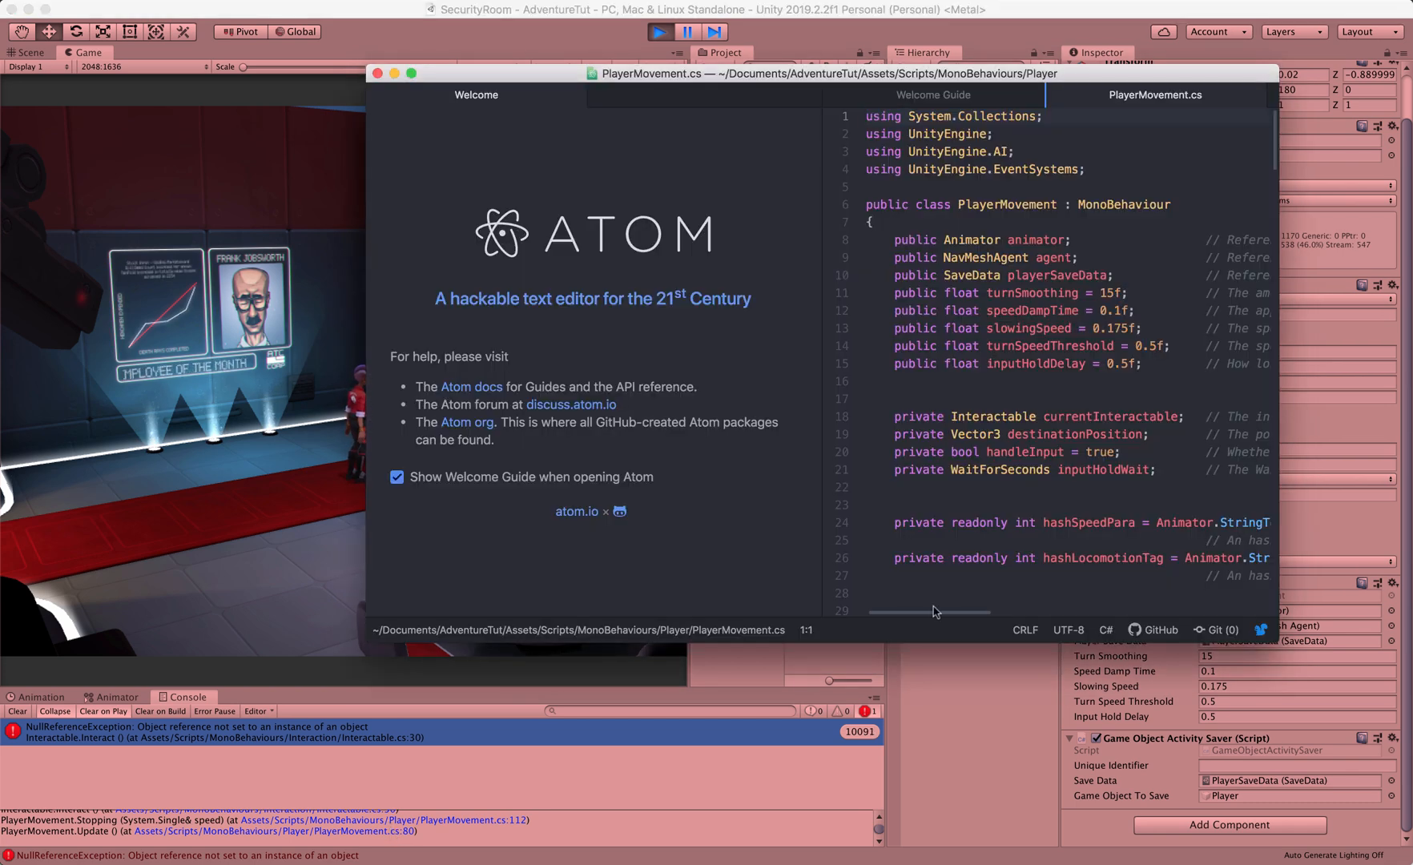
scroll(1046, 481, "down", 15)
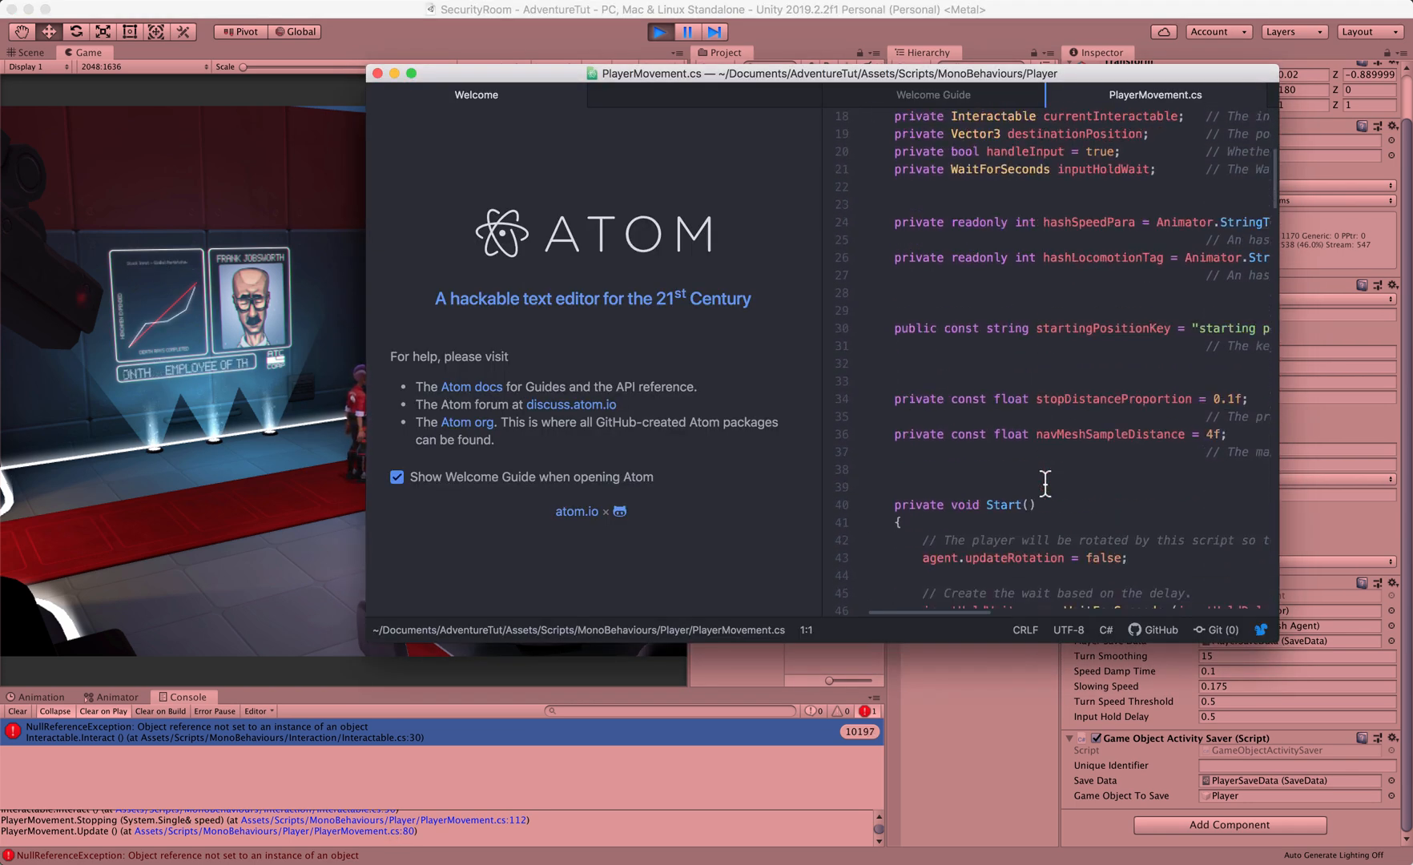
scroll(1046, 481, "down", 6)
scroll(1046, 481, "right", 6)
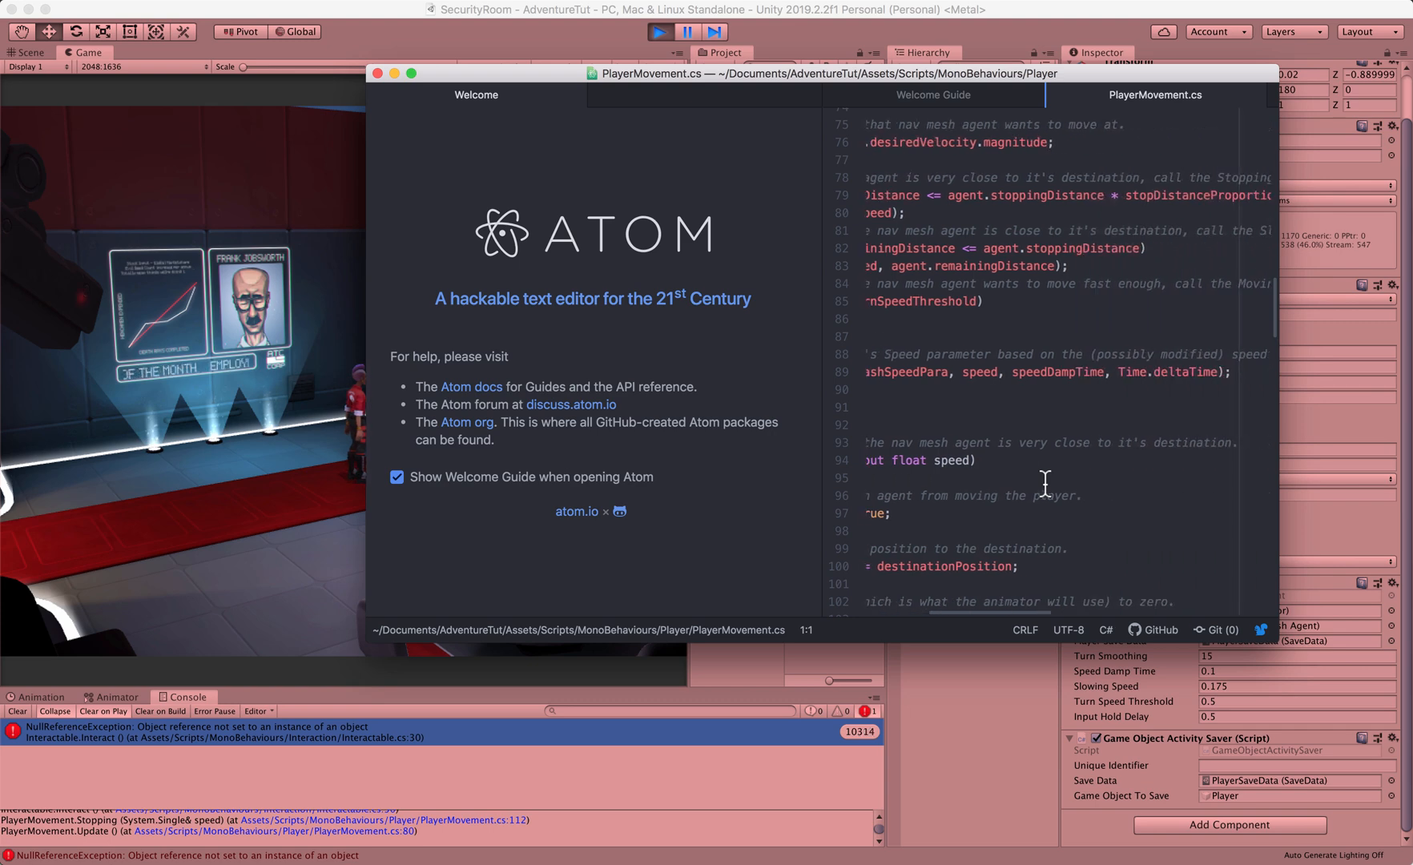
scroll(1045, 480, "up", 2)
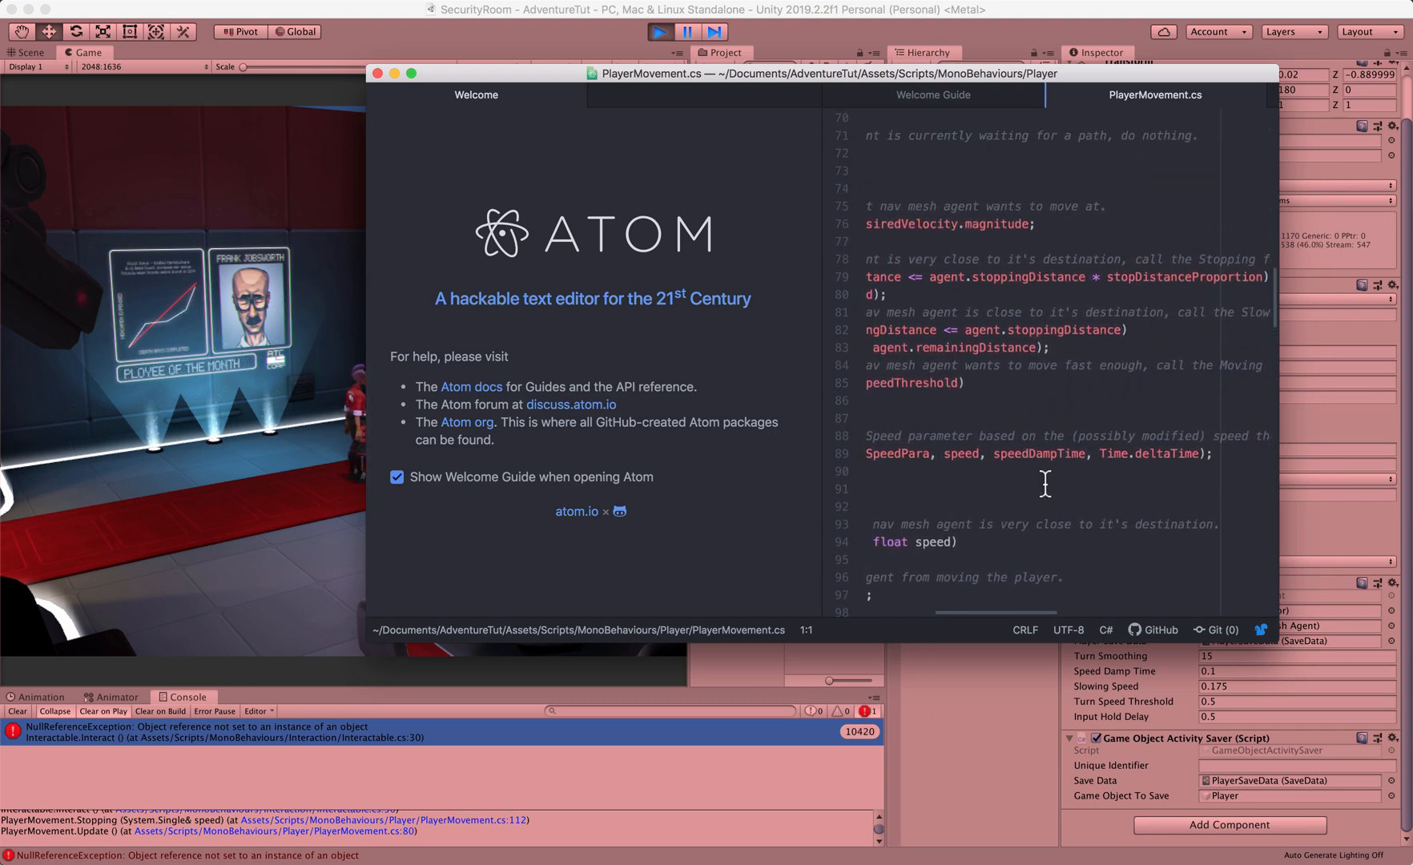
scroll(1049, 341, "left", 6)
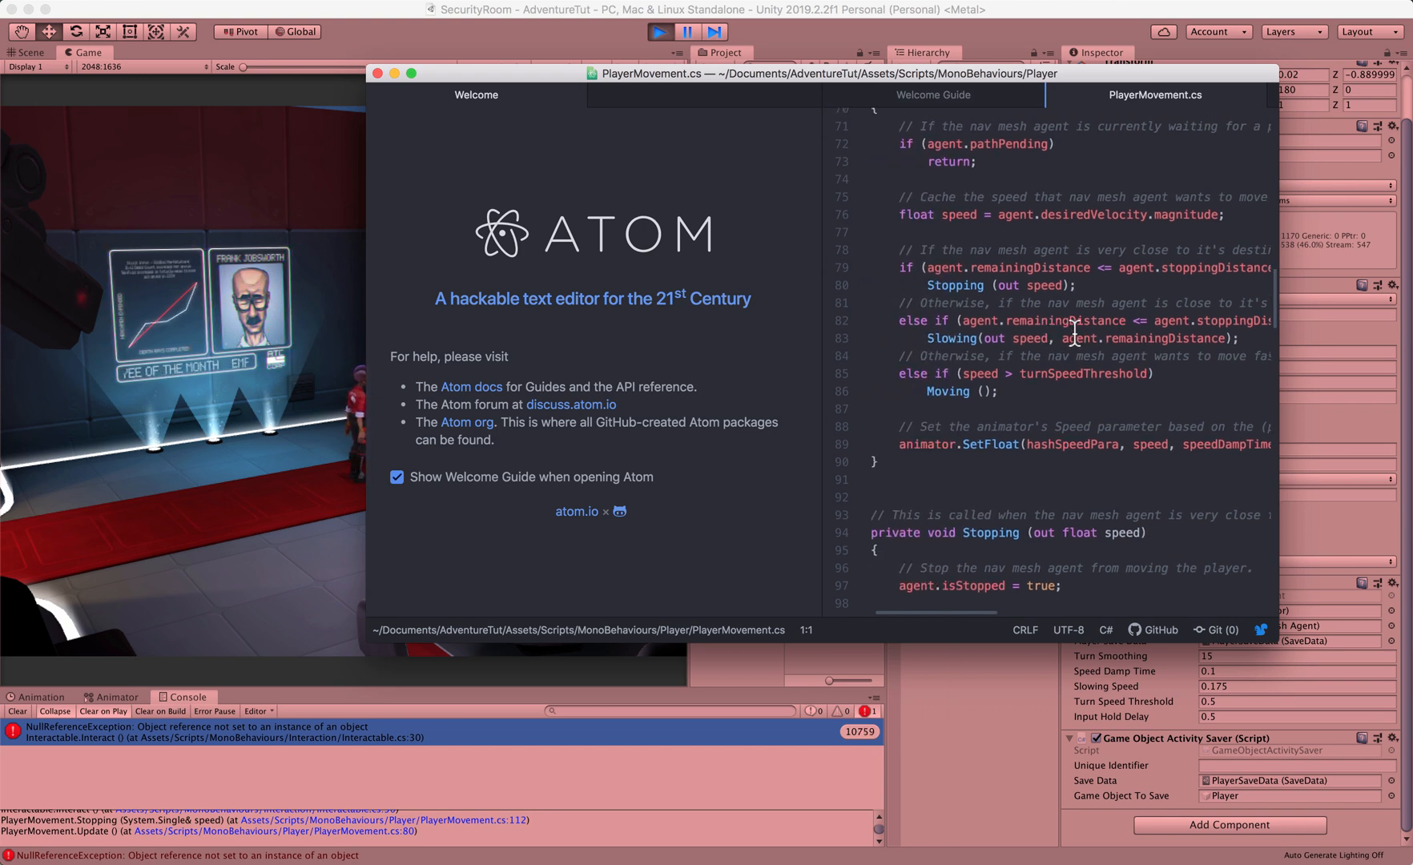
Step: Read the full distance conditions in Update and reopen PlayerMovement.cs from the stack trace's Stopping entry
scroll(1078, 325, "right", 6)
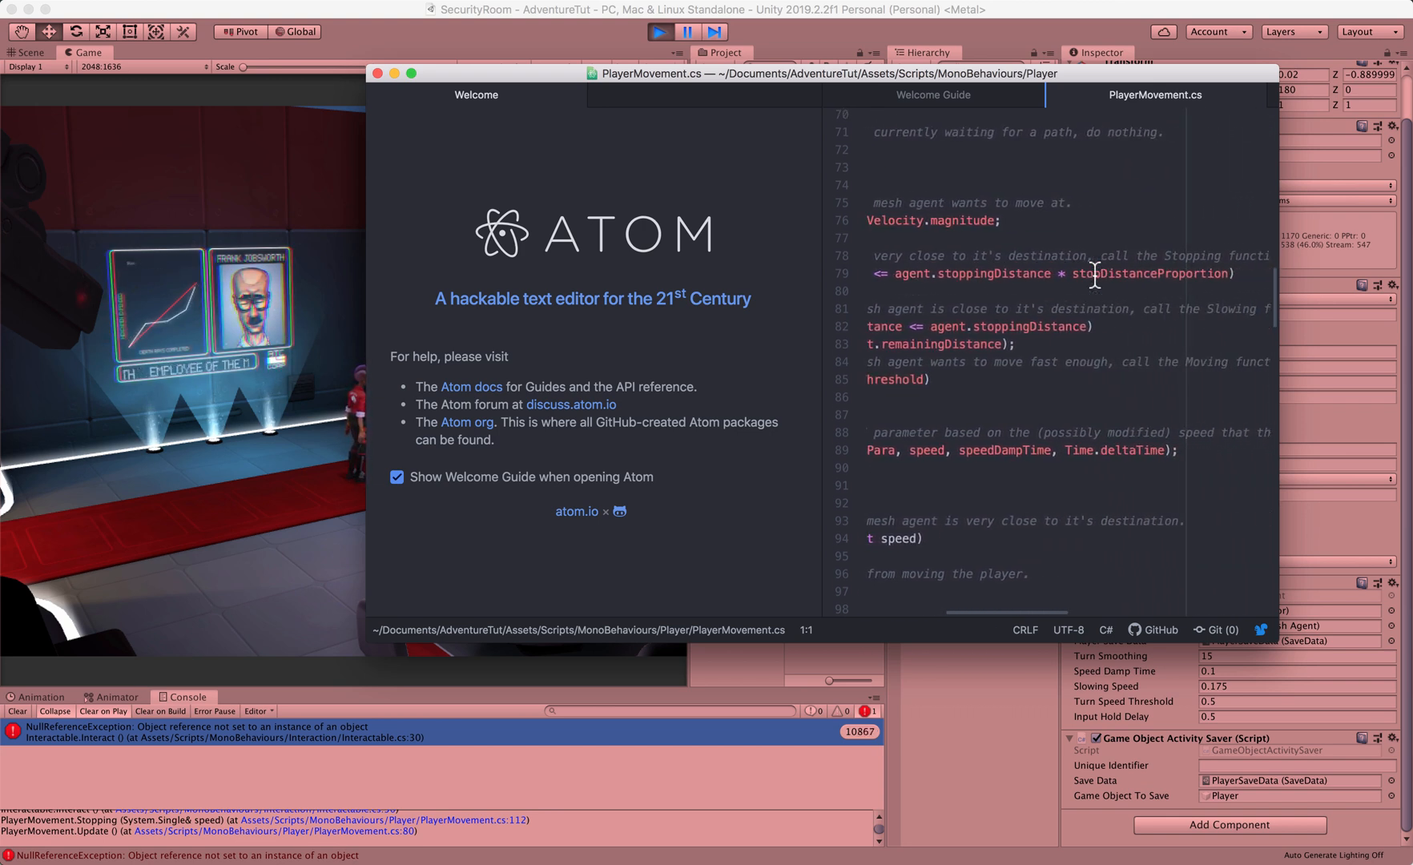
scroll(1095, 272, "left", 6)
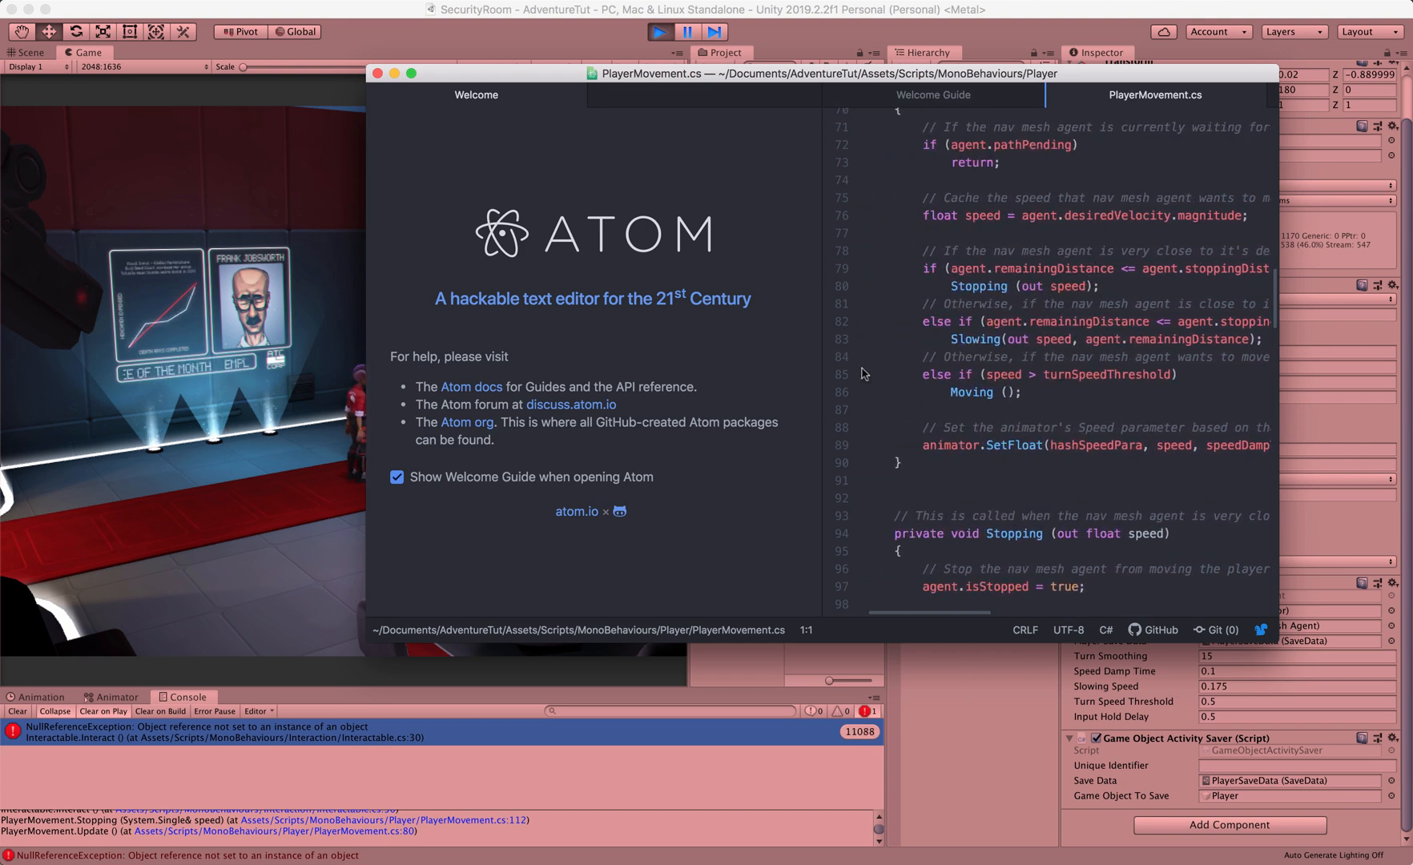
left_click(409, 820)
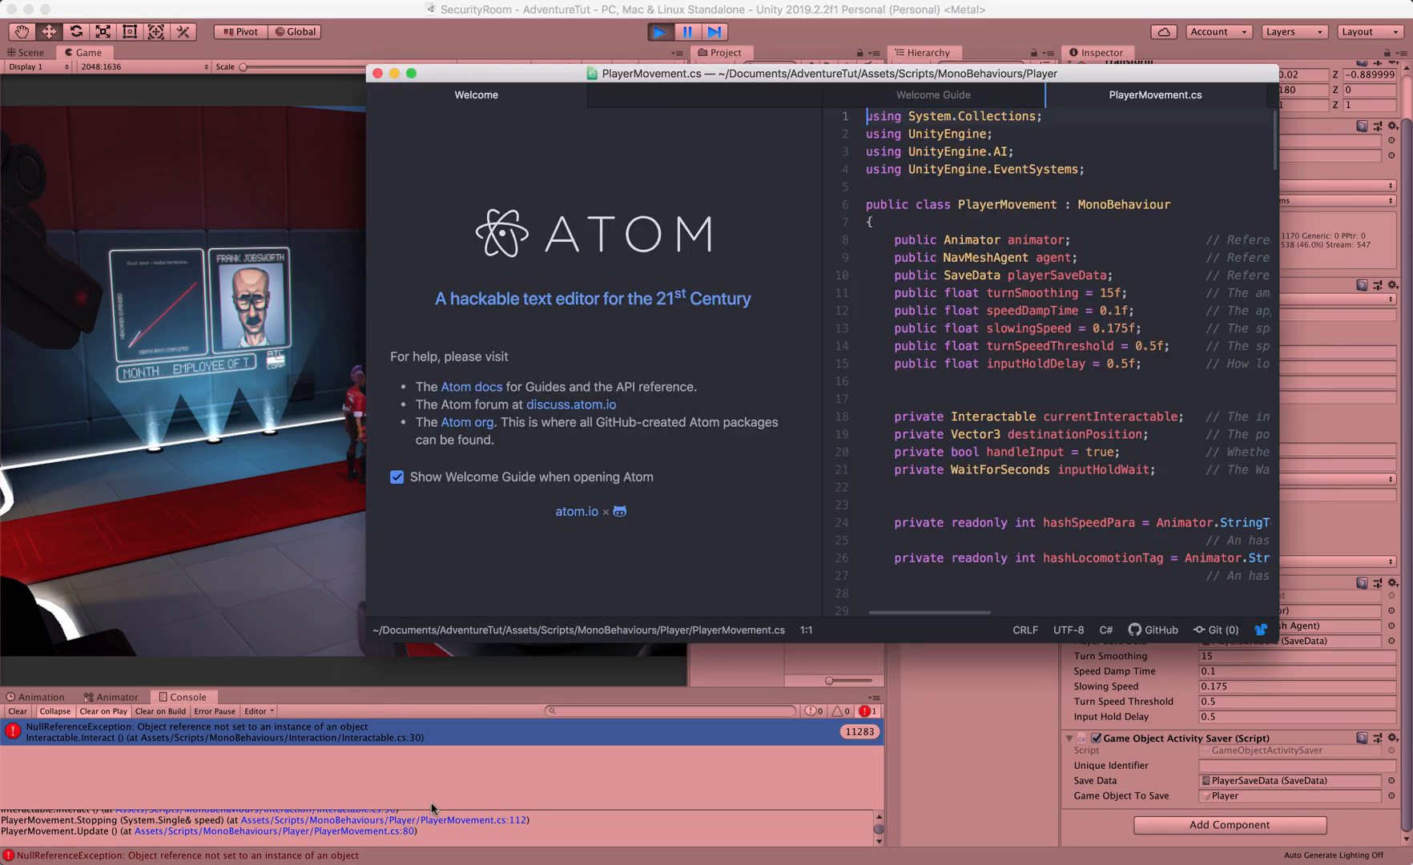
left_click(490, 822)
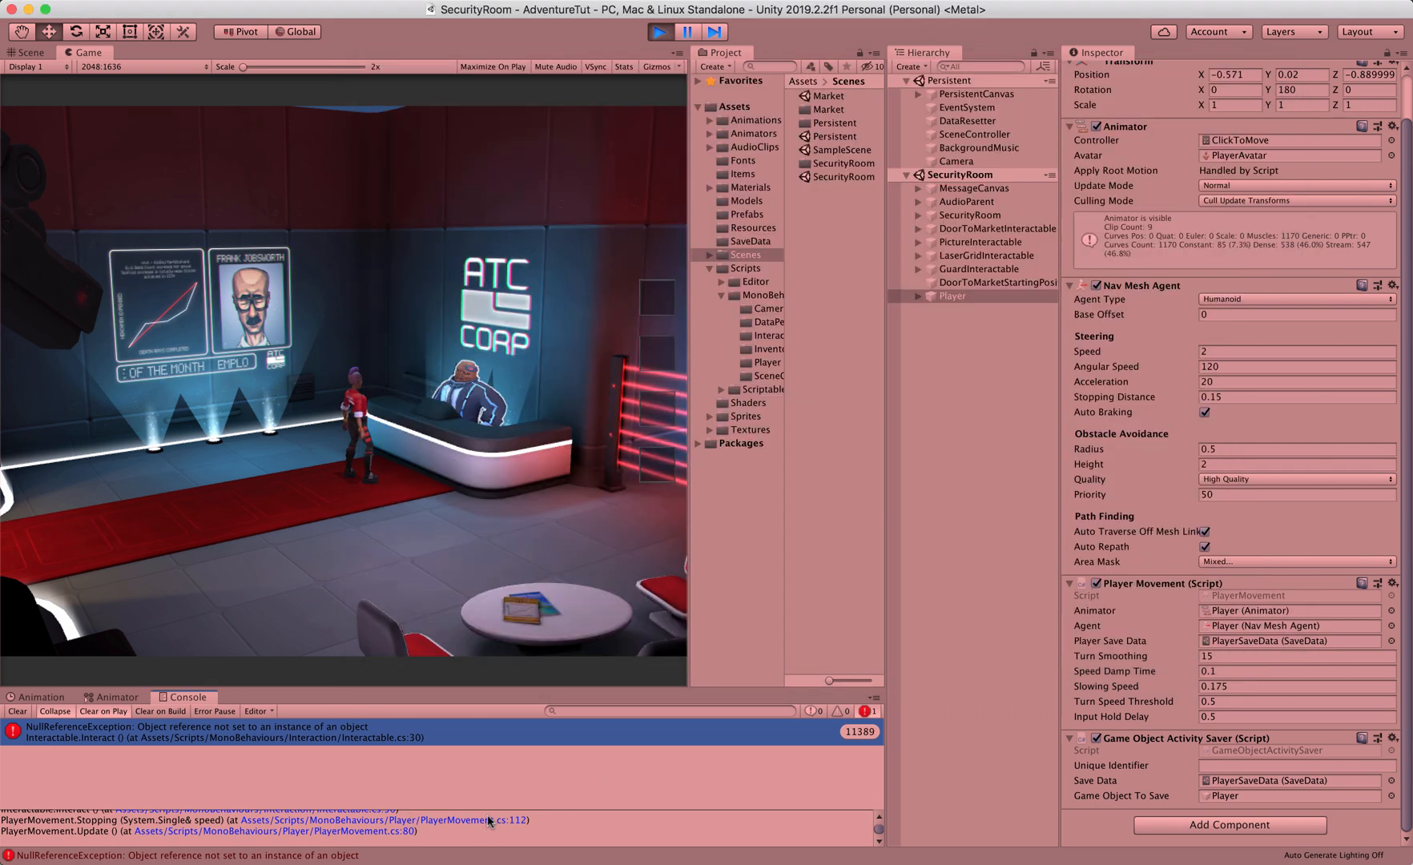
Step: Examine the Stopping method in PlayerMovement.cs, highlighting the currentInteractable.Interact() call on line 112
scroll(1067, 393, "down", 20)
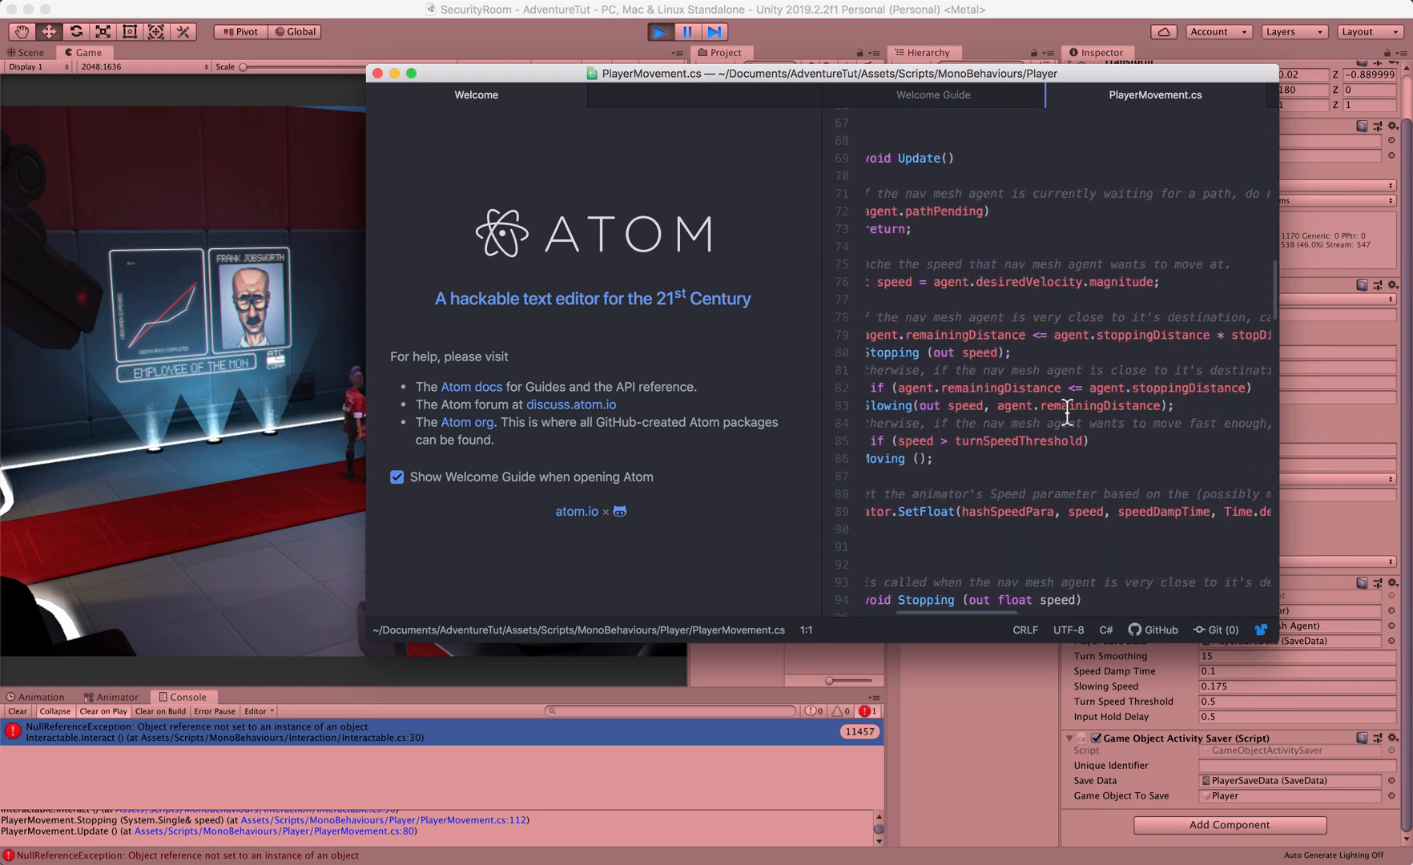
scroll(1041, 410, "down", 10)
left_click(1070, 325)
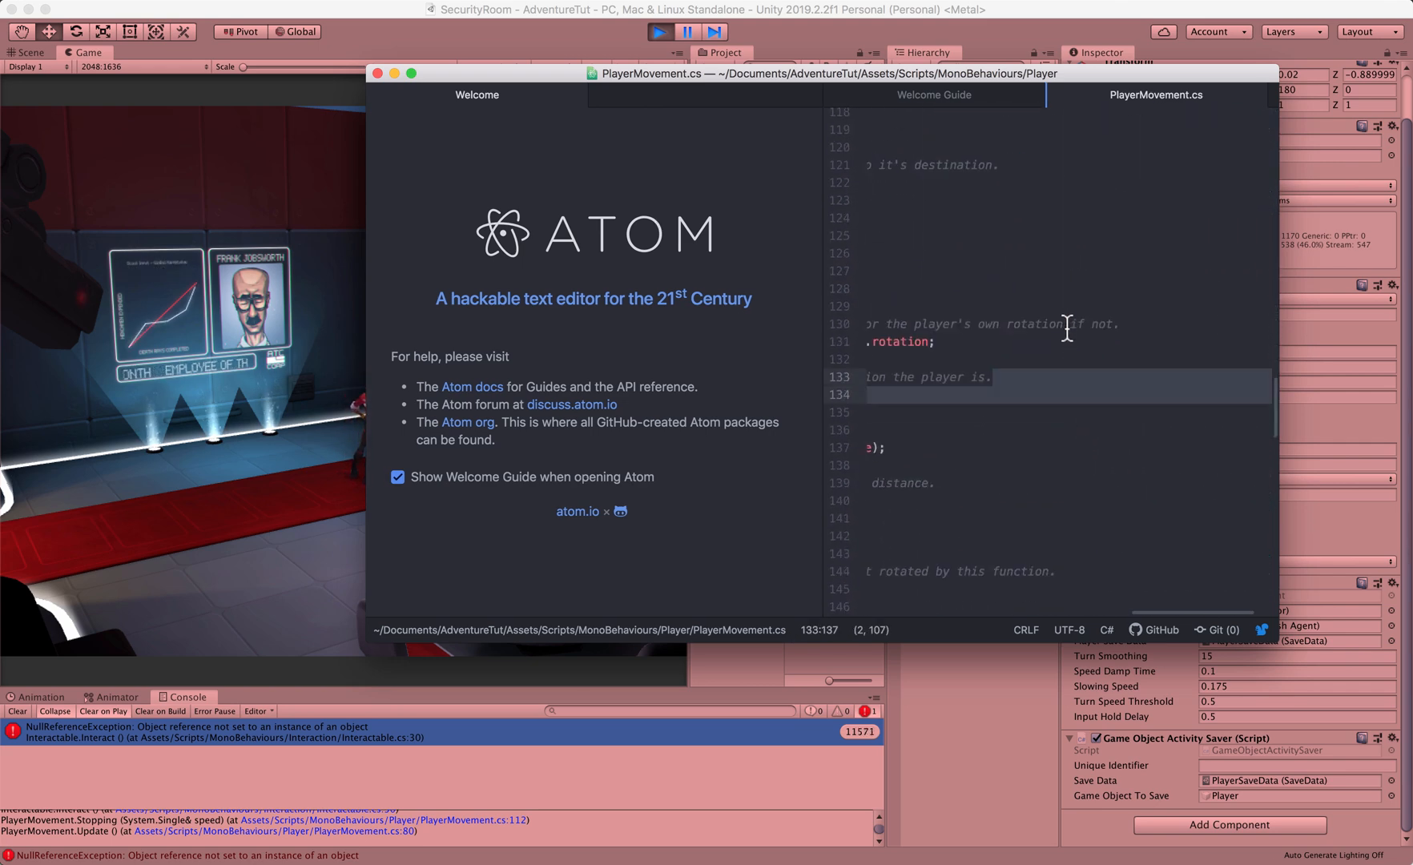
scroll(1067, 328, "up", 3)
scroll(1067, 327, "left", 10)
scroll(1067, 328, "up", 2)
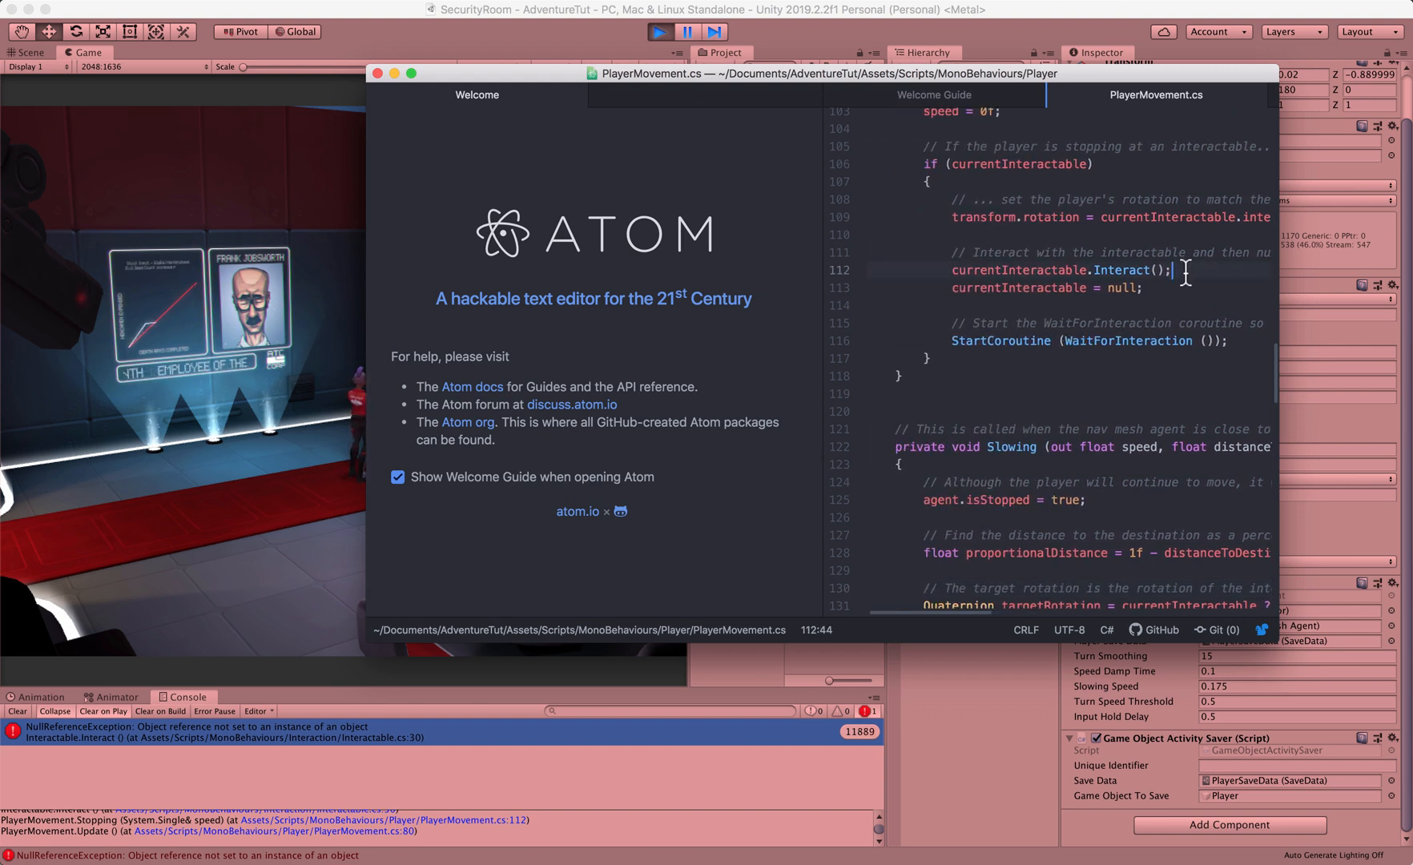
left_click_drag(1182, 272, 959, 270)
scroll(959, 270, "up", 7)
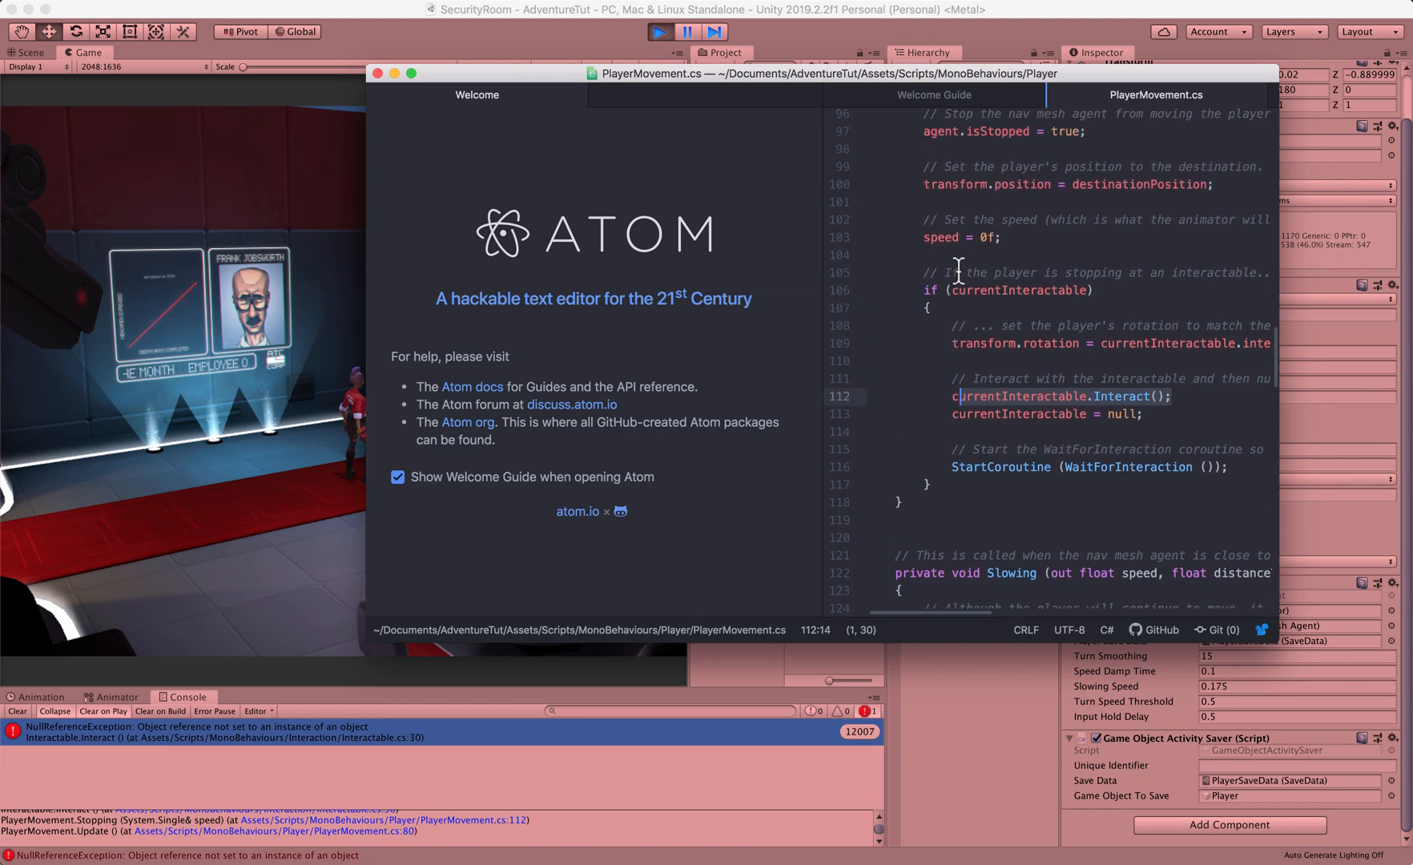
scroll(959, 270, "down", 5)
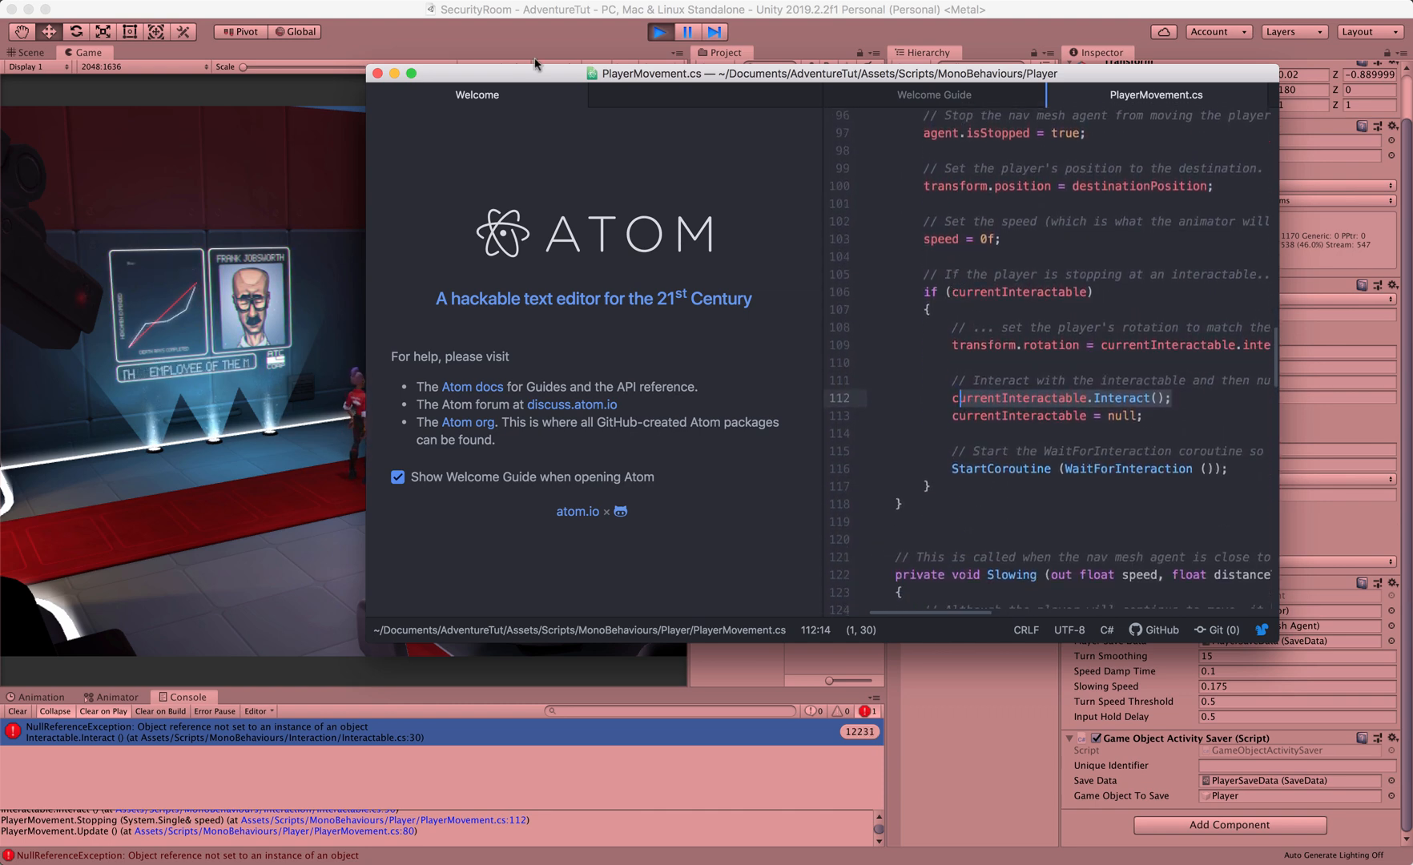
Step: Close the script window, stop play mode and open the SecurityRoom scene
left_click(377, 74)
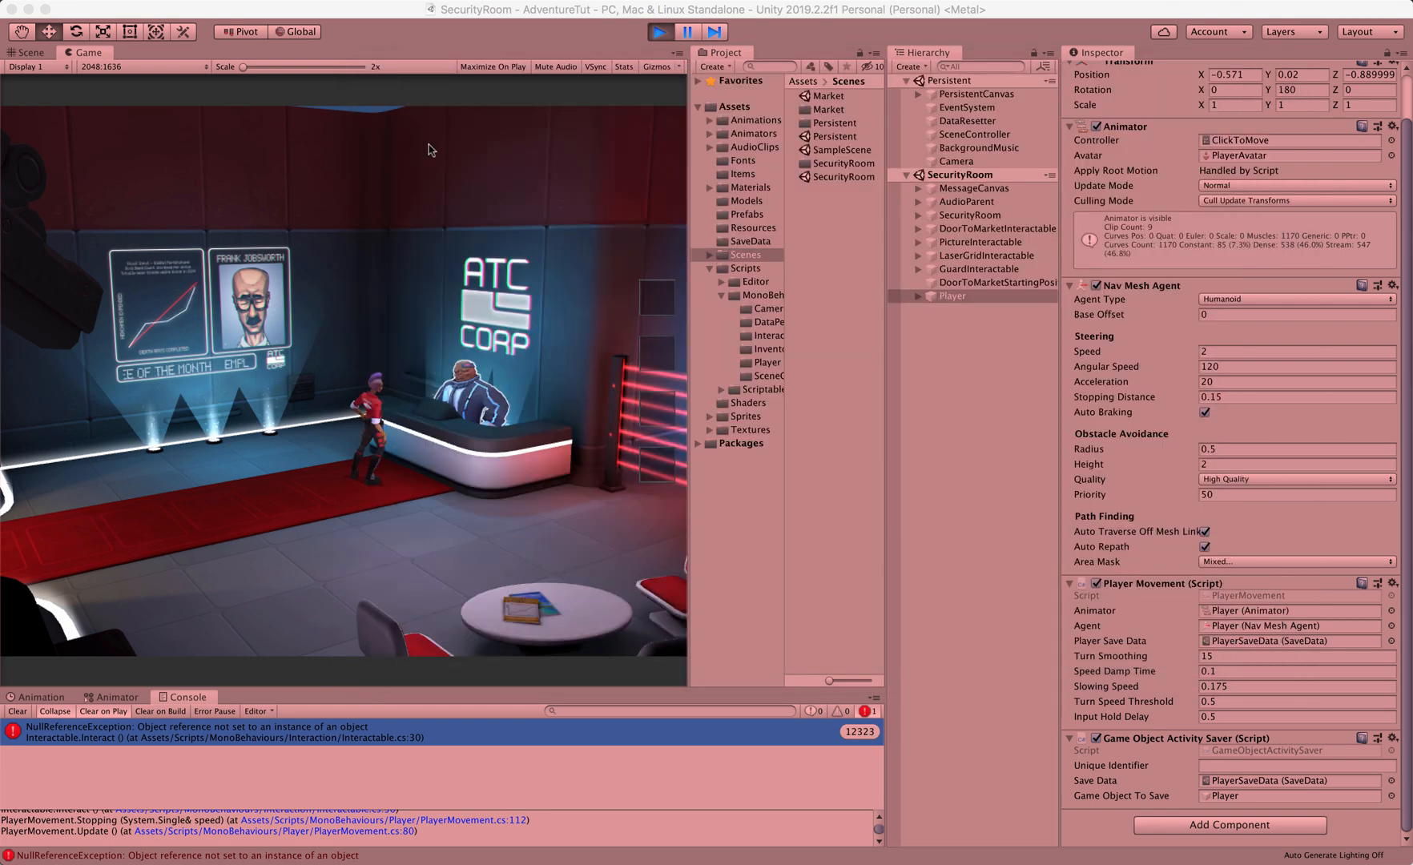
left_click(660, 32)
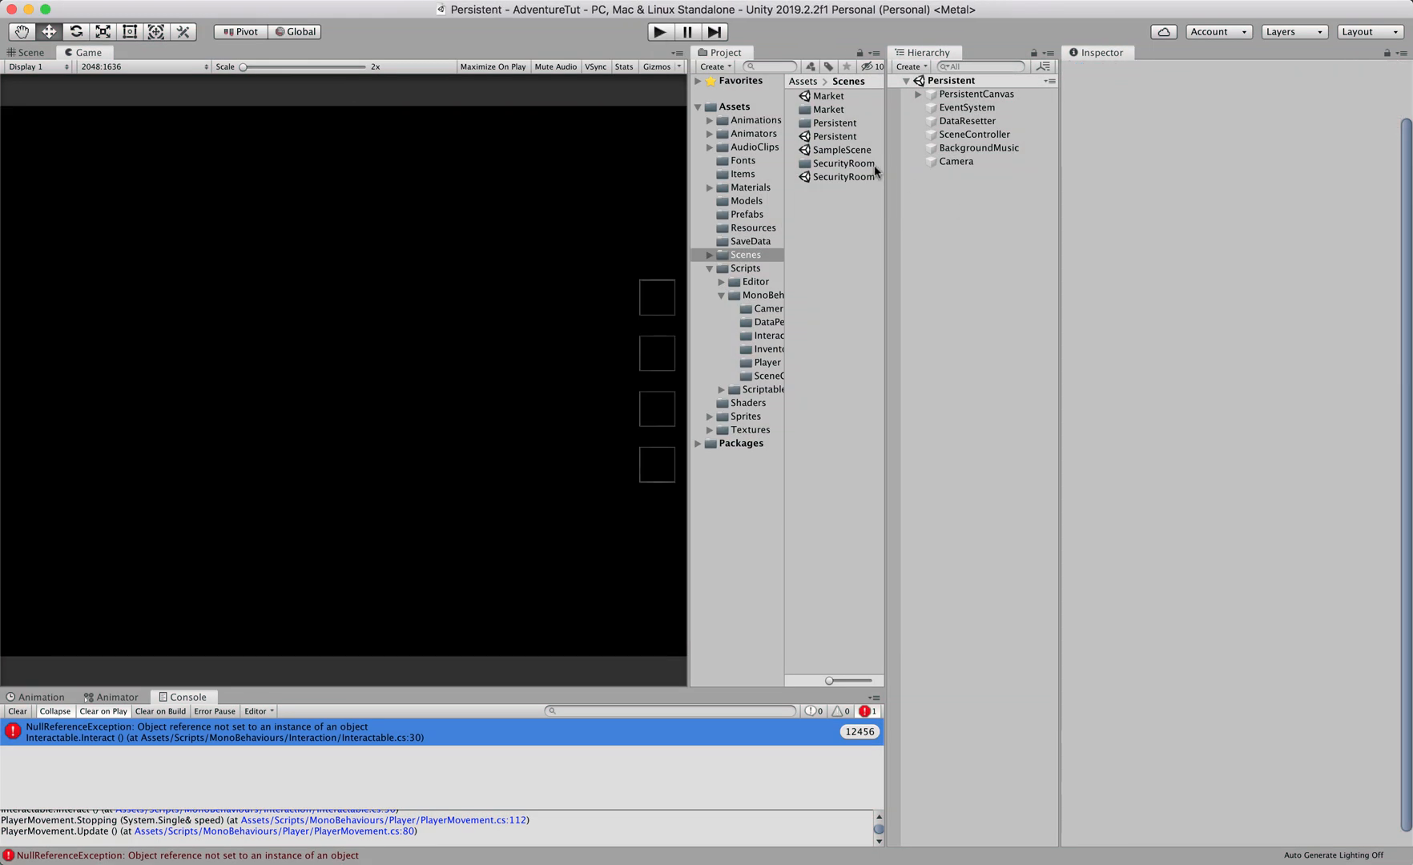
left_click(860, 177)
double_click(860, 177)
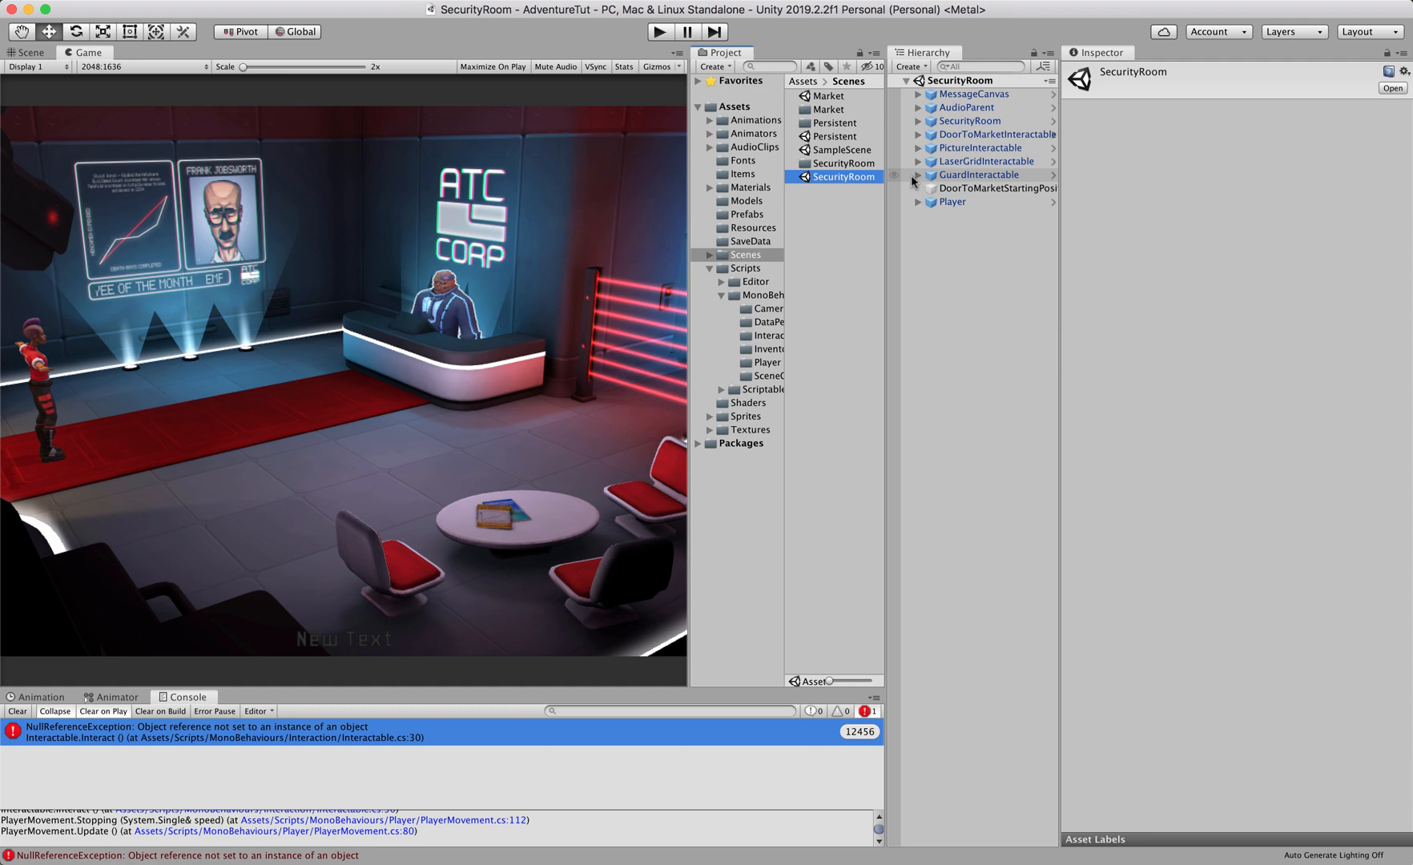
Step: Set GuardInteractable's Default Reaction Collection to the first DefaultReaction offered among the scene's reaction collections
left_click(916, 175)
left_click(976, 176)
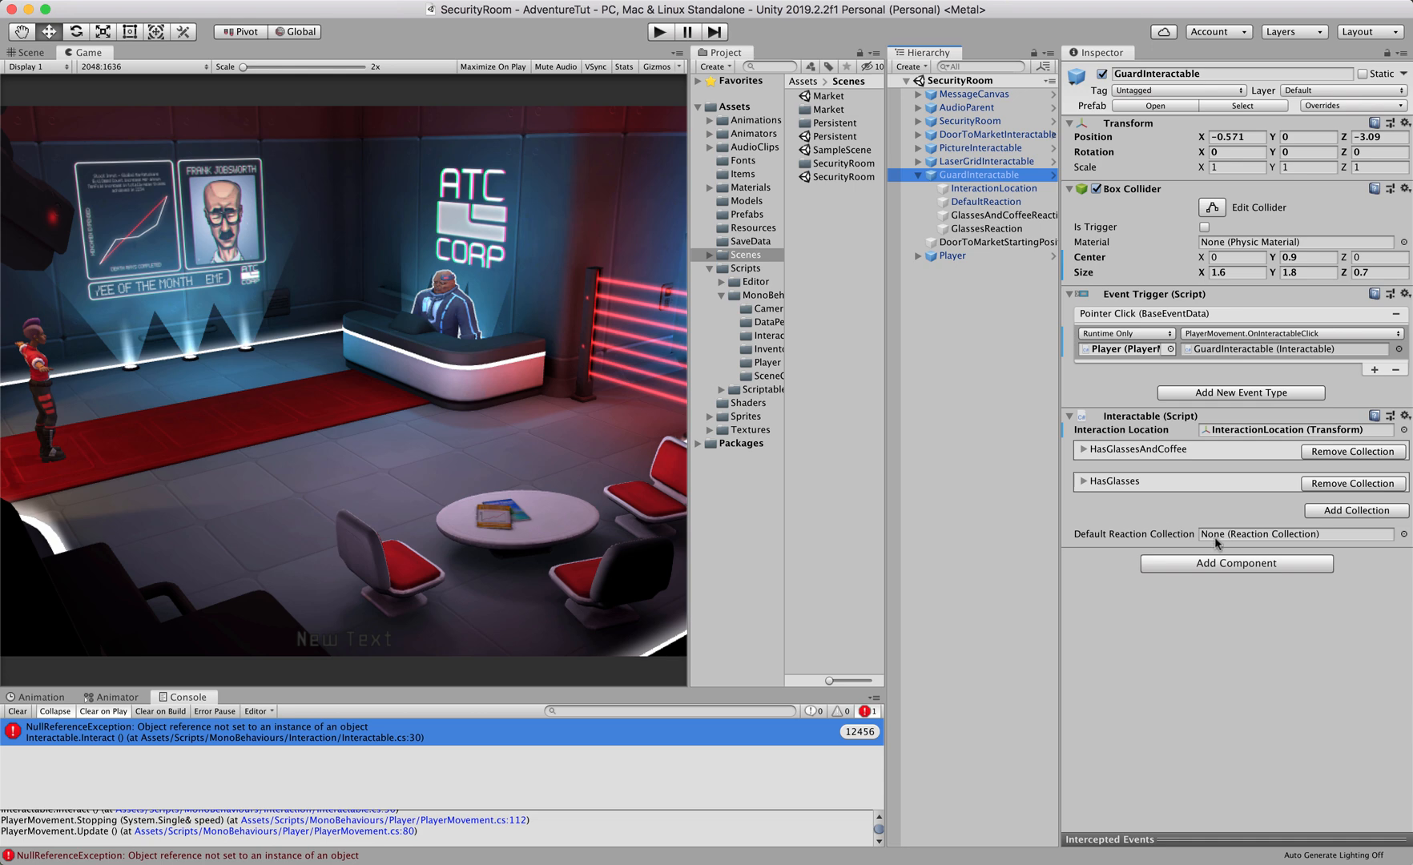
left_click(1404, 535)
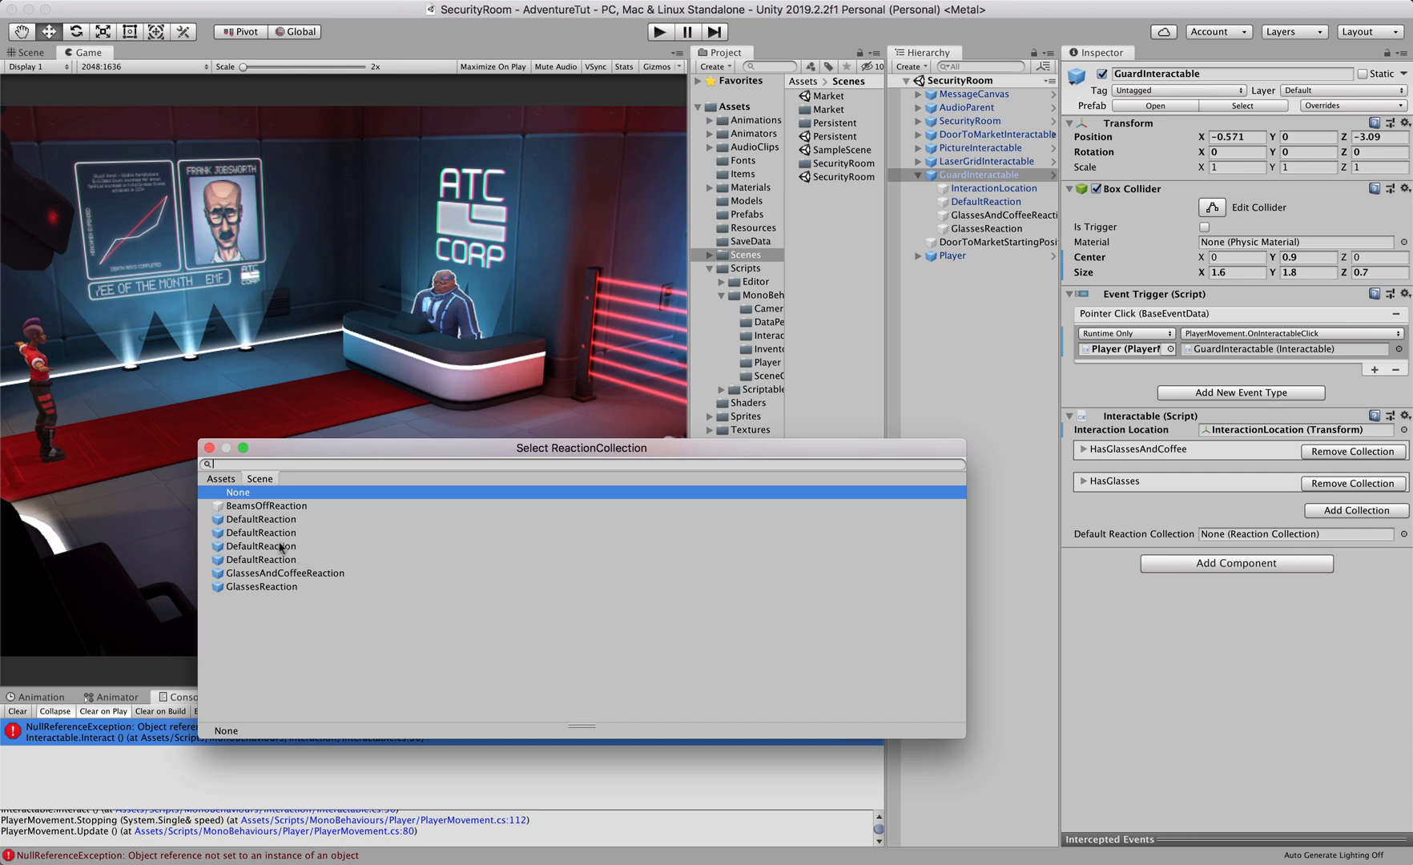
left_click(243, 521)
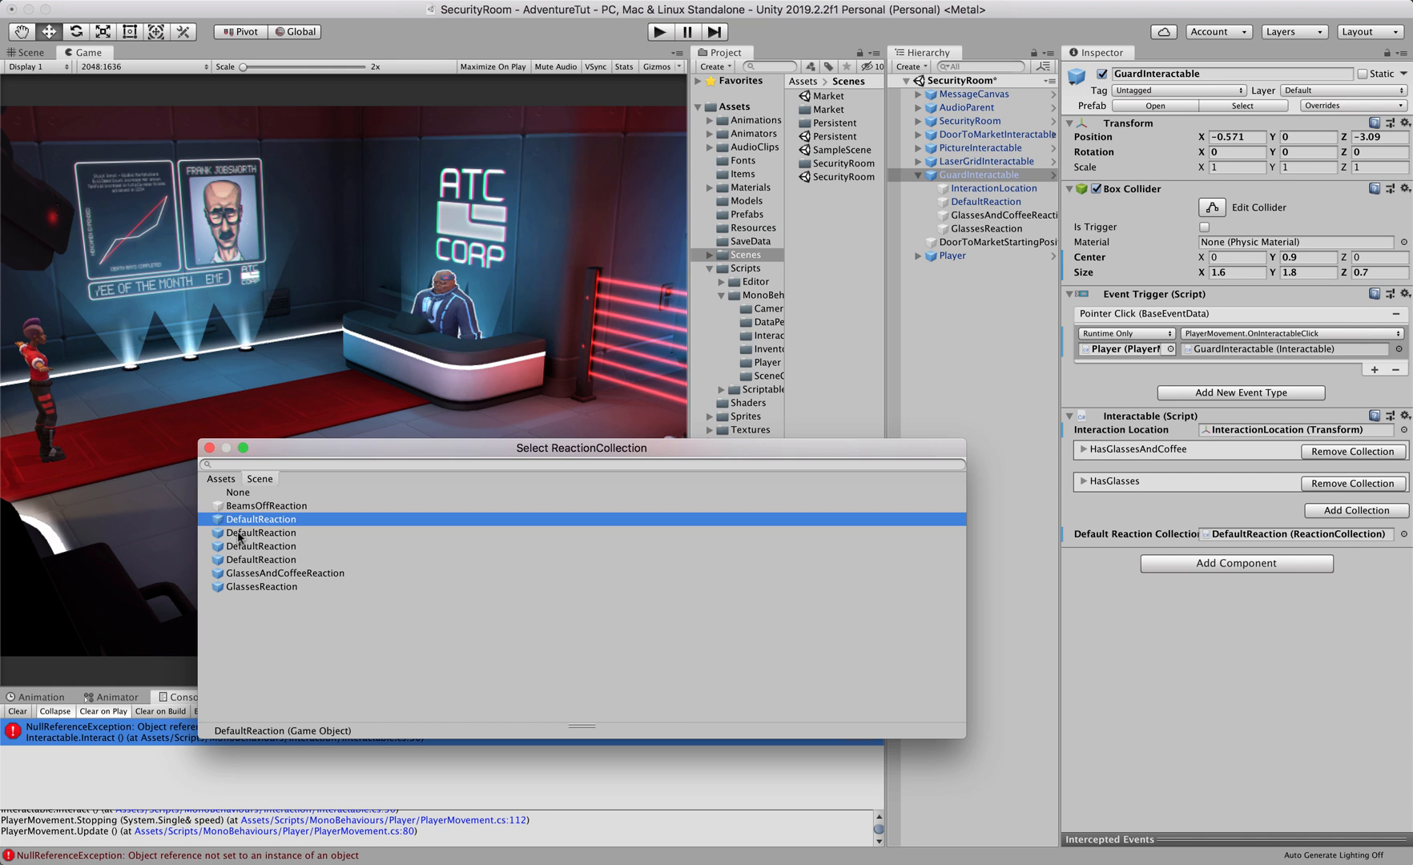
left_click(209, 448)
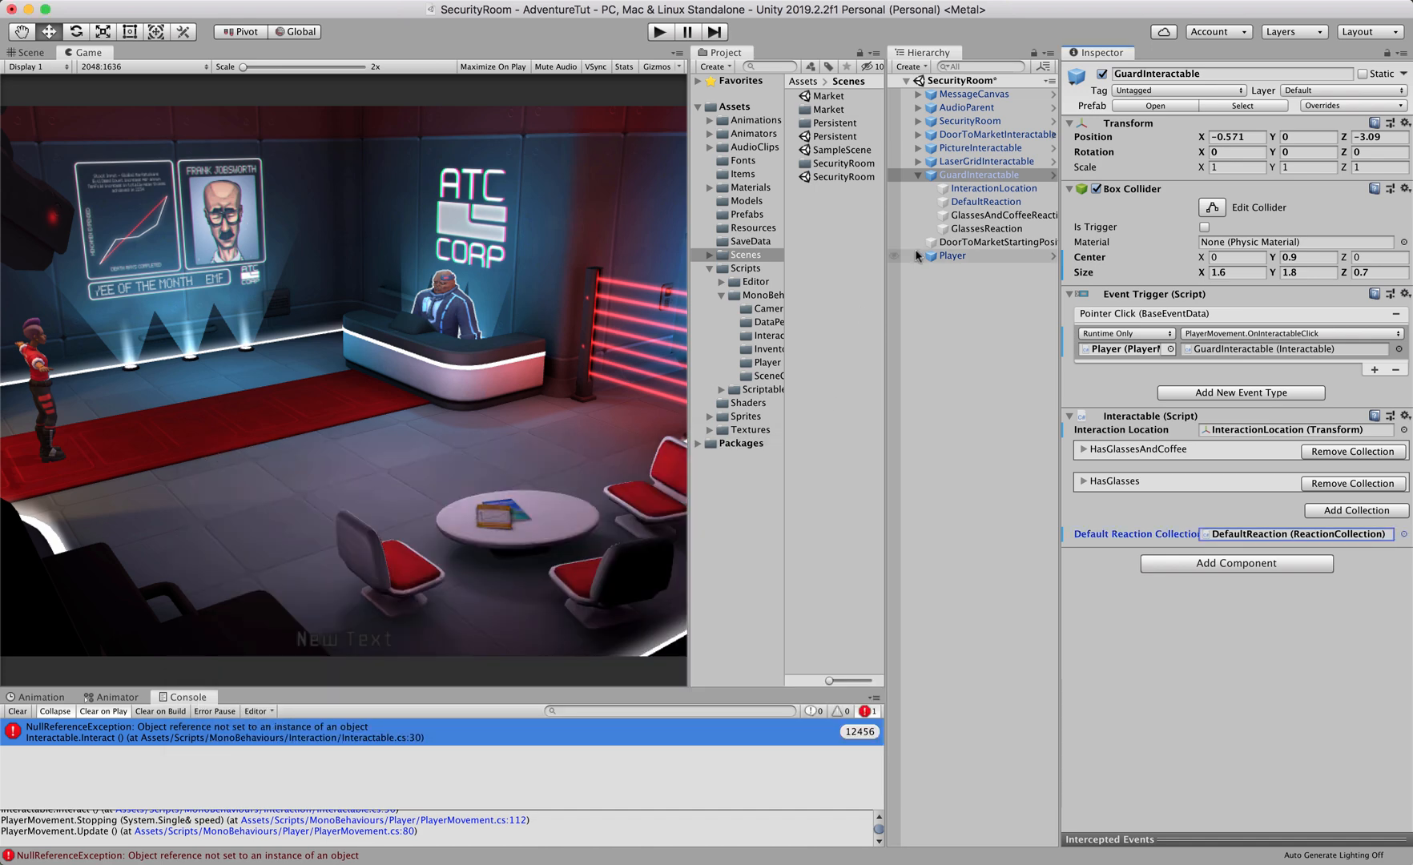
Step: Check the DefaultReaction reaction collection belonging to LaserGridInteractable for comparison with the guard's
left_click(975, 201)
left_click(980, 178)
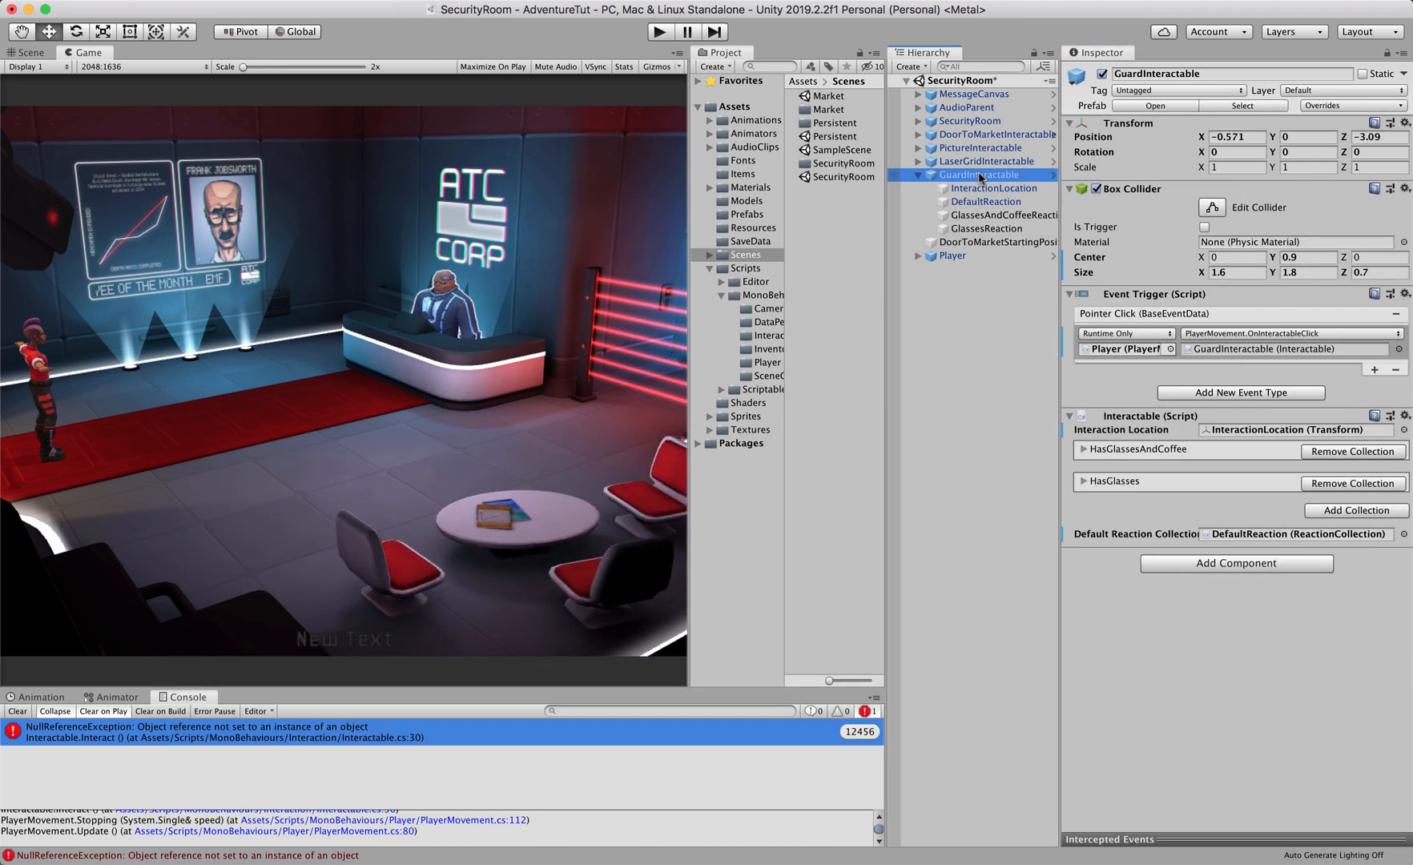
left_click(917, 162)
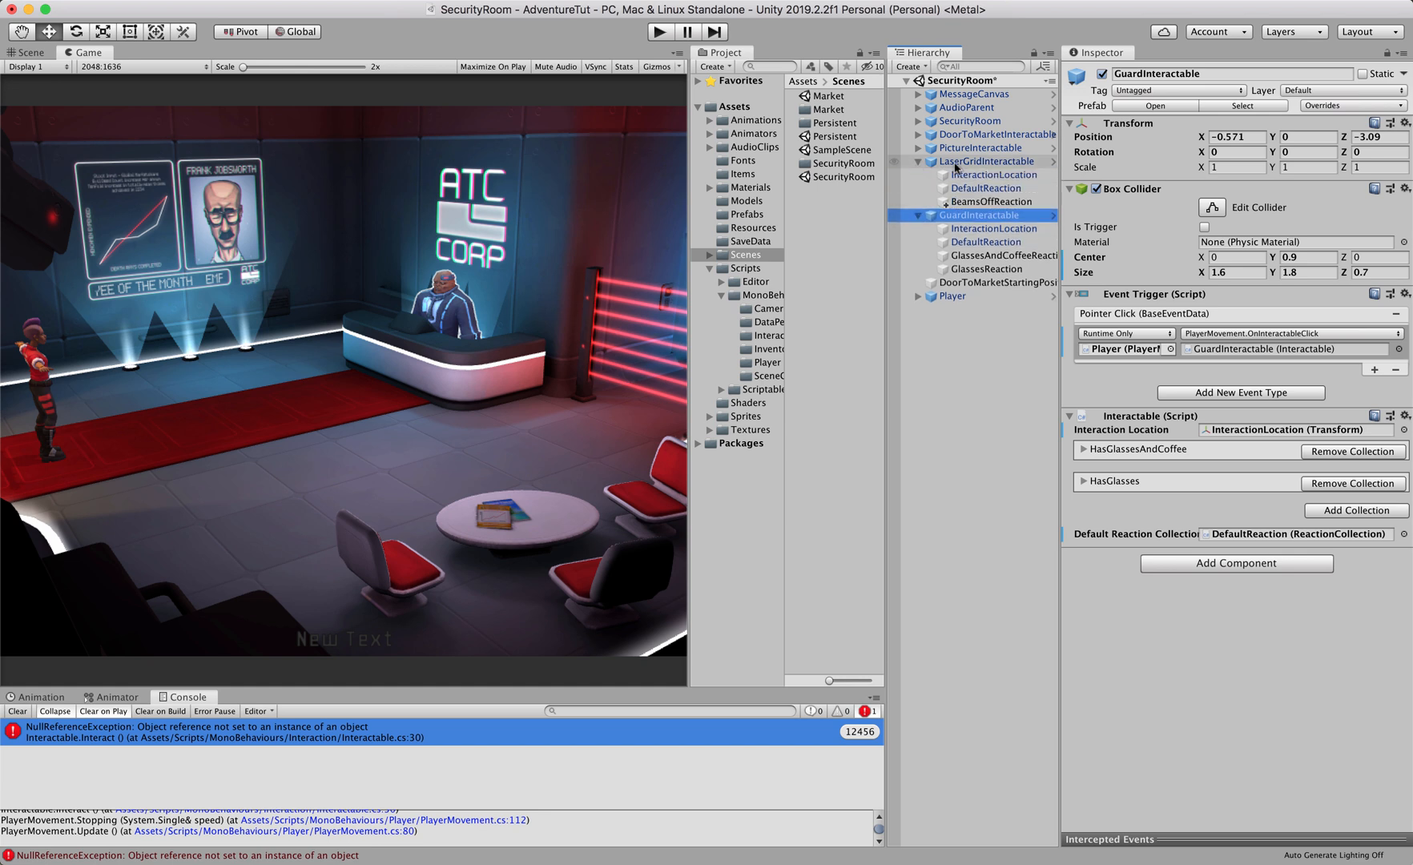
left_click(972, 189)
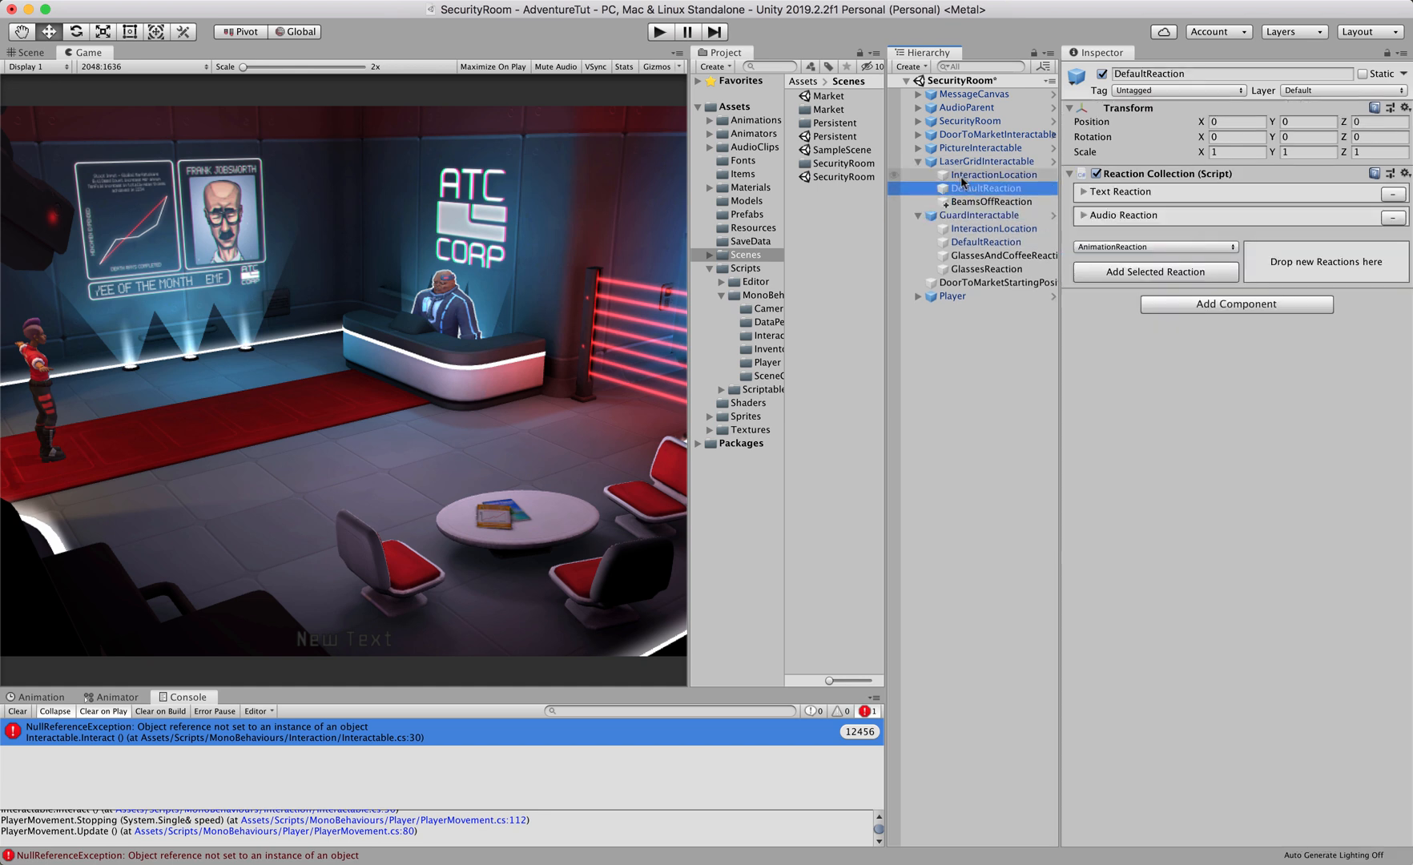
left_click(919, 161)
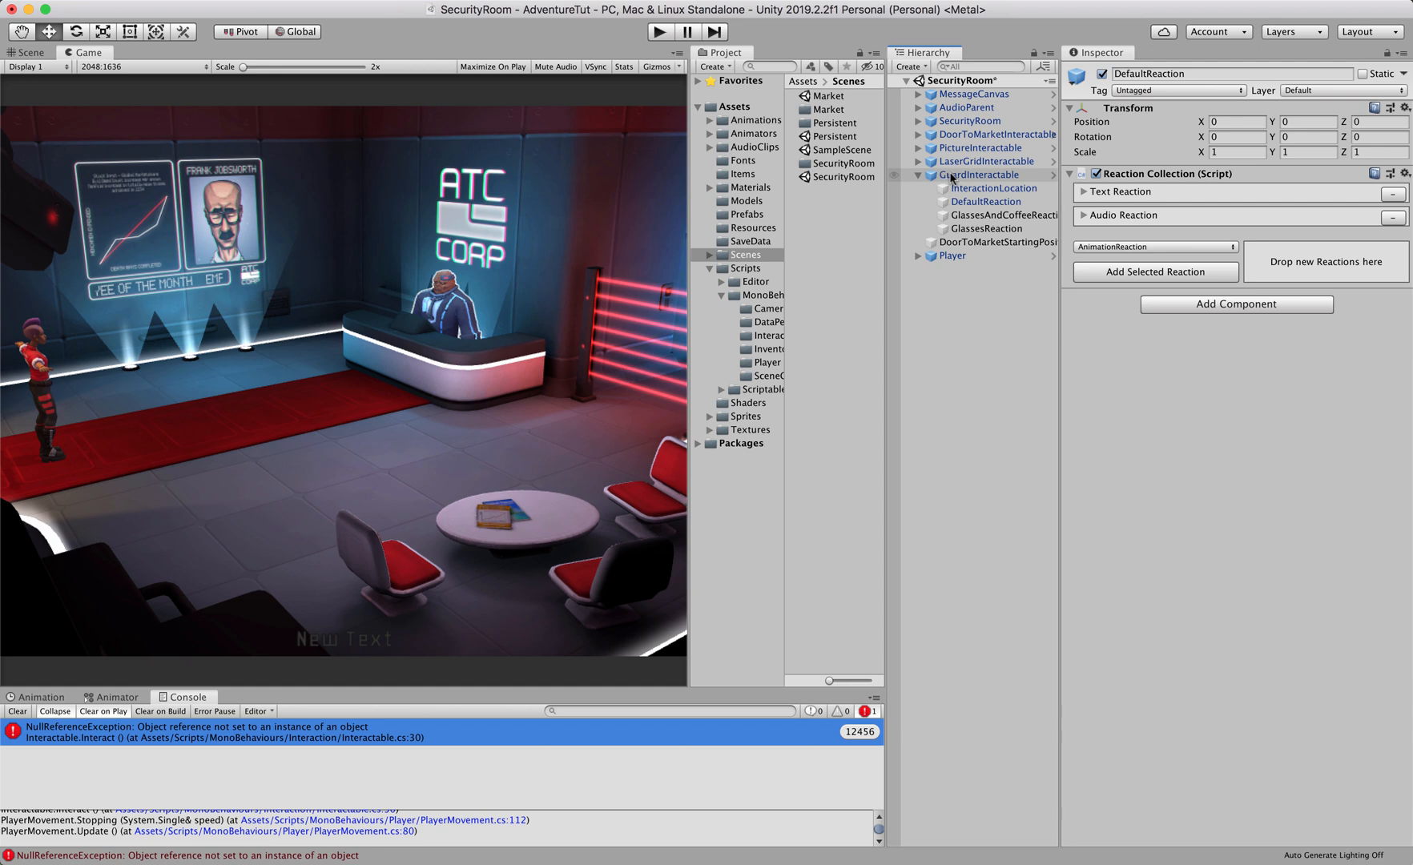
Step: Assign GuardInteractable's own DefaultReaction child to its Default Reaction Collection after checking its child objects
left_click(956, 176)
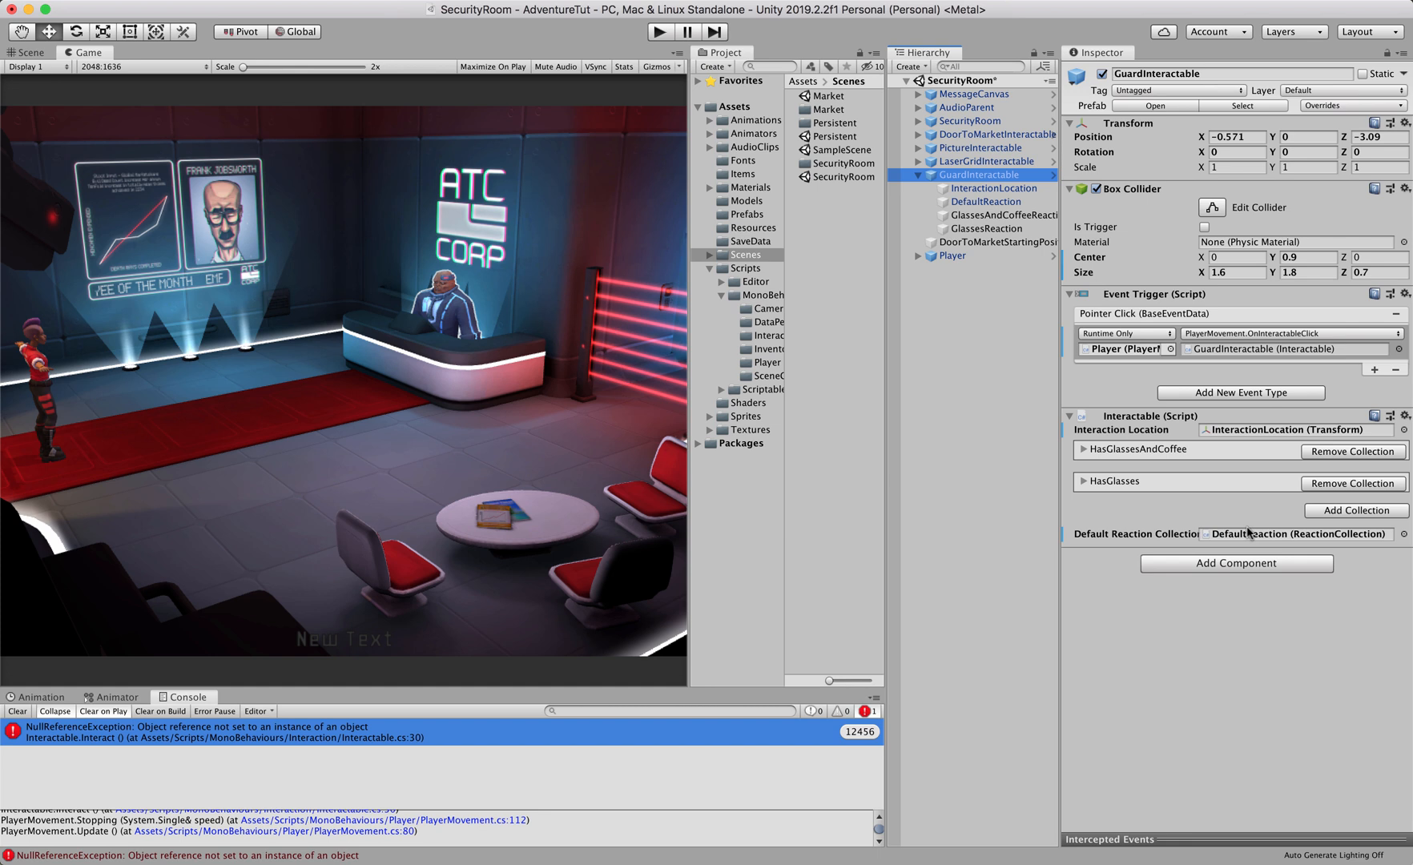
left_click(991, 202)
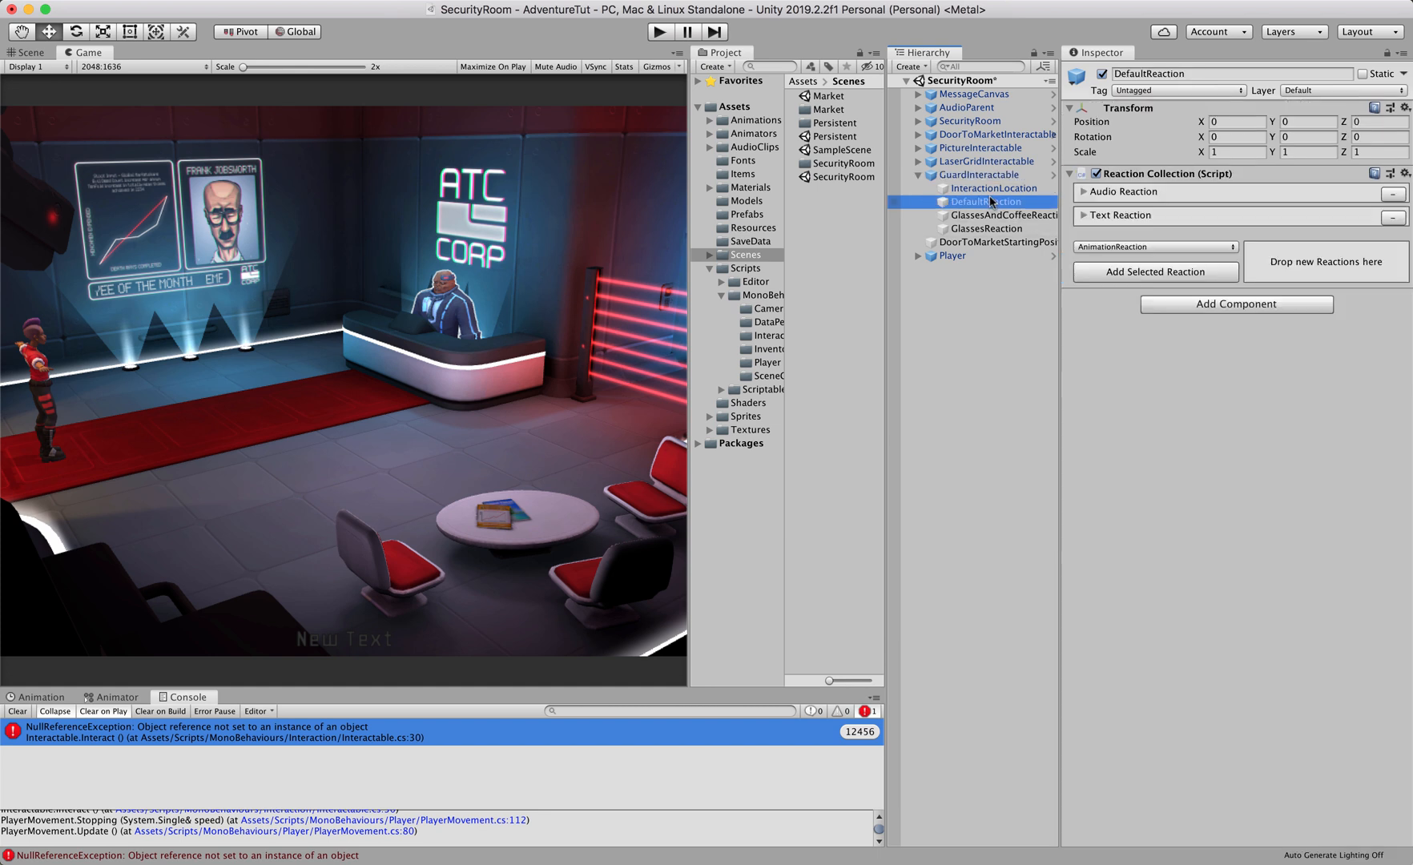
left_click(972, 189)
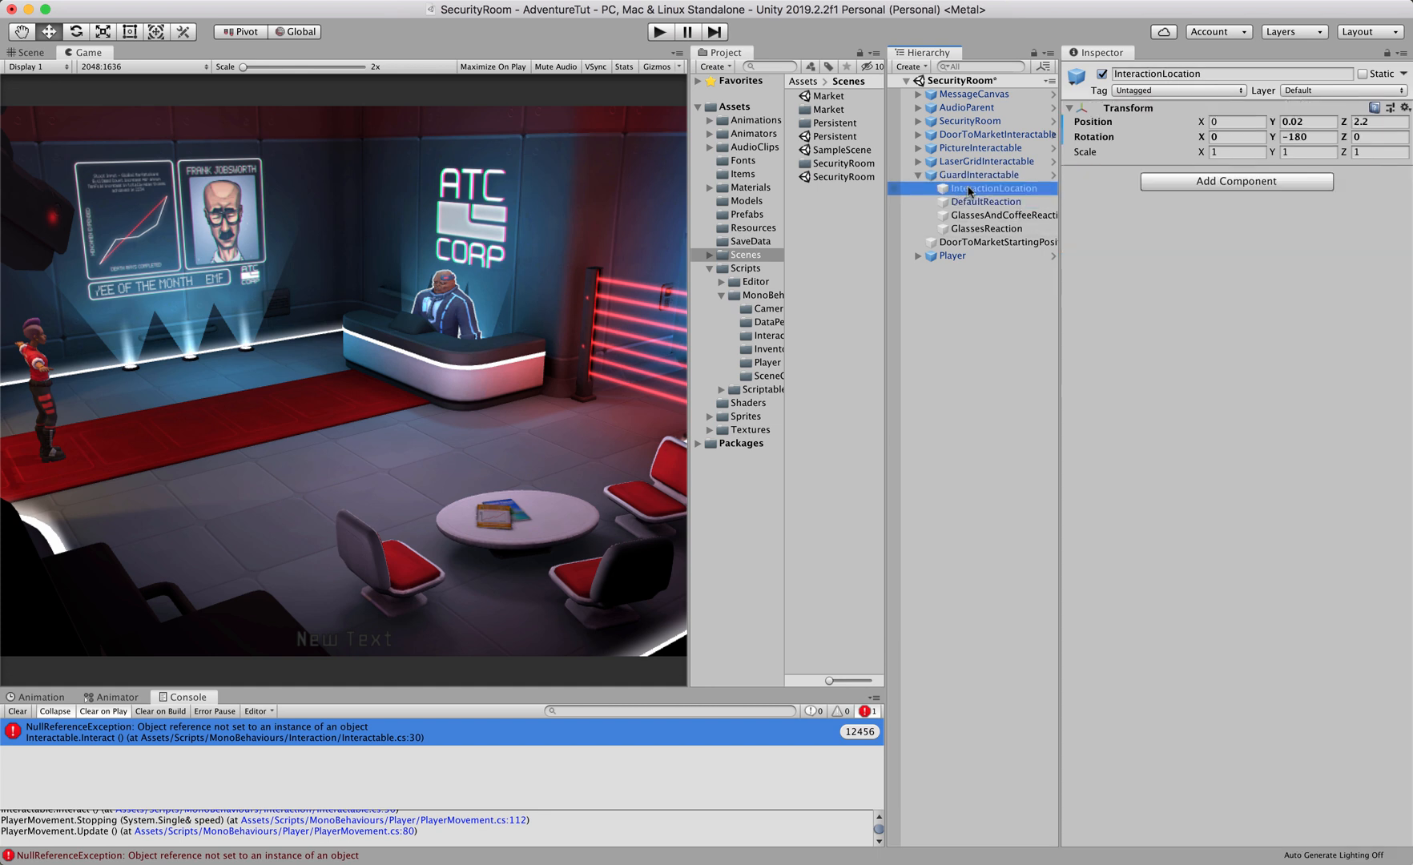
left_click(970, 176)
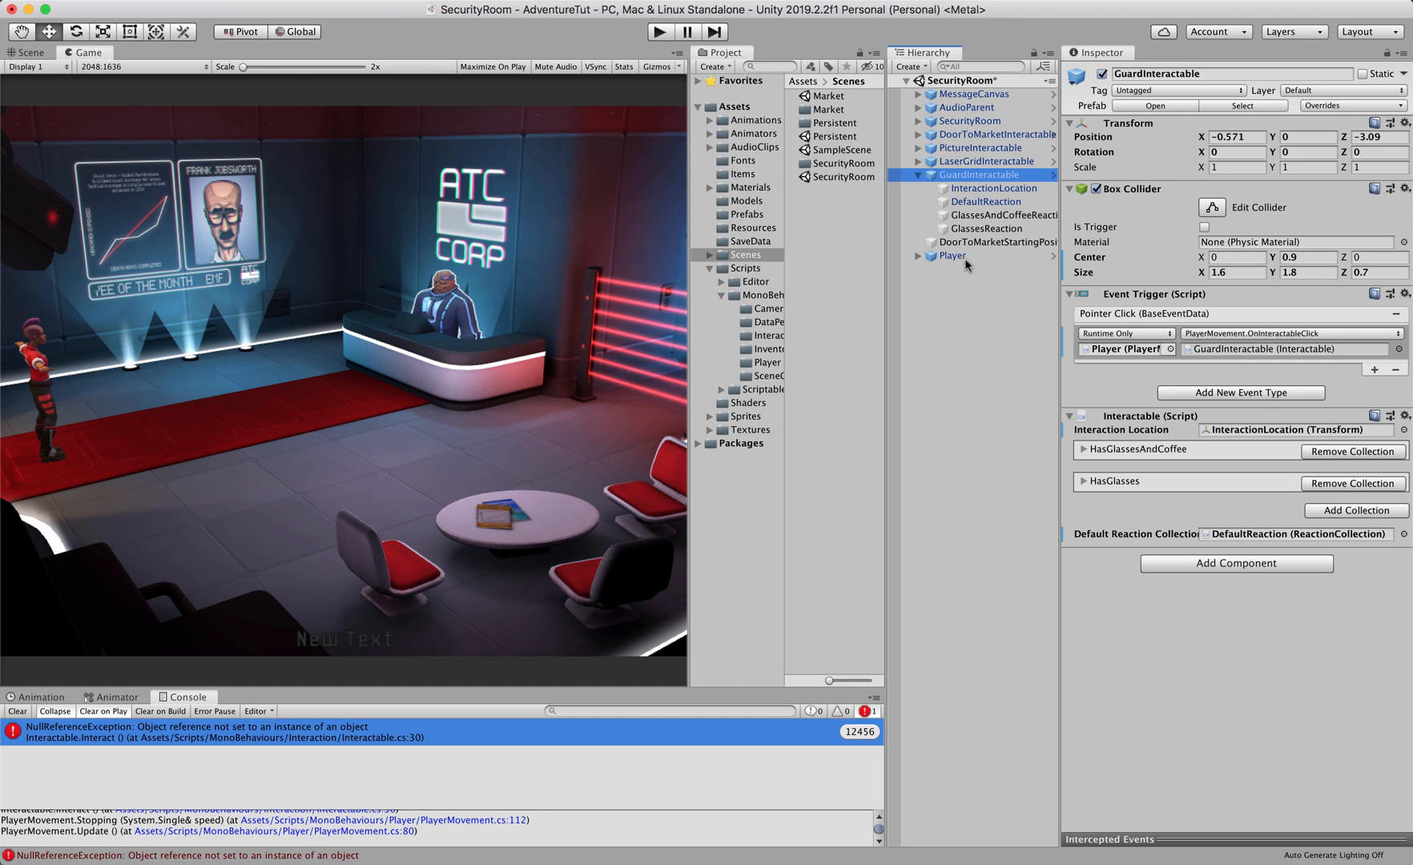
left_click_drag(978, 205, 1256, 537)
Step: Inspect the reactions in the guard's DefaultReaction, GlassesAndCoffeeReaction and GlassesReaction children, and return to GuardInteractable
left_click(977, 205)
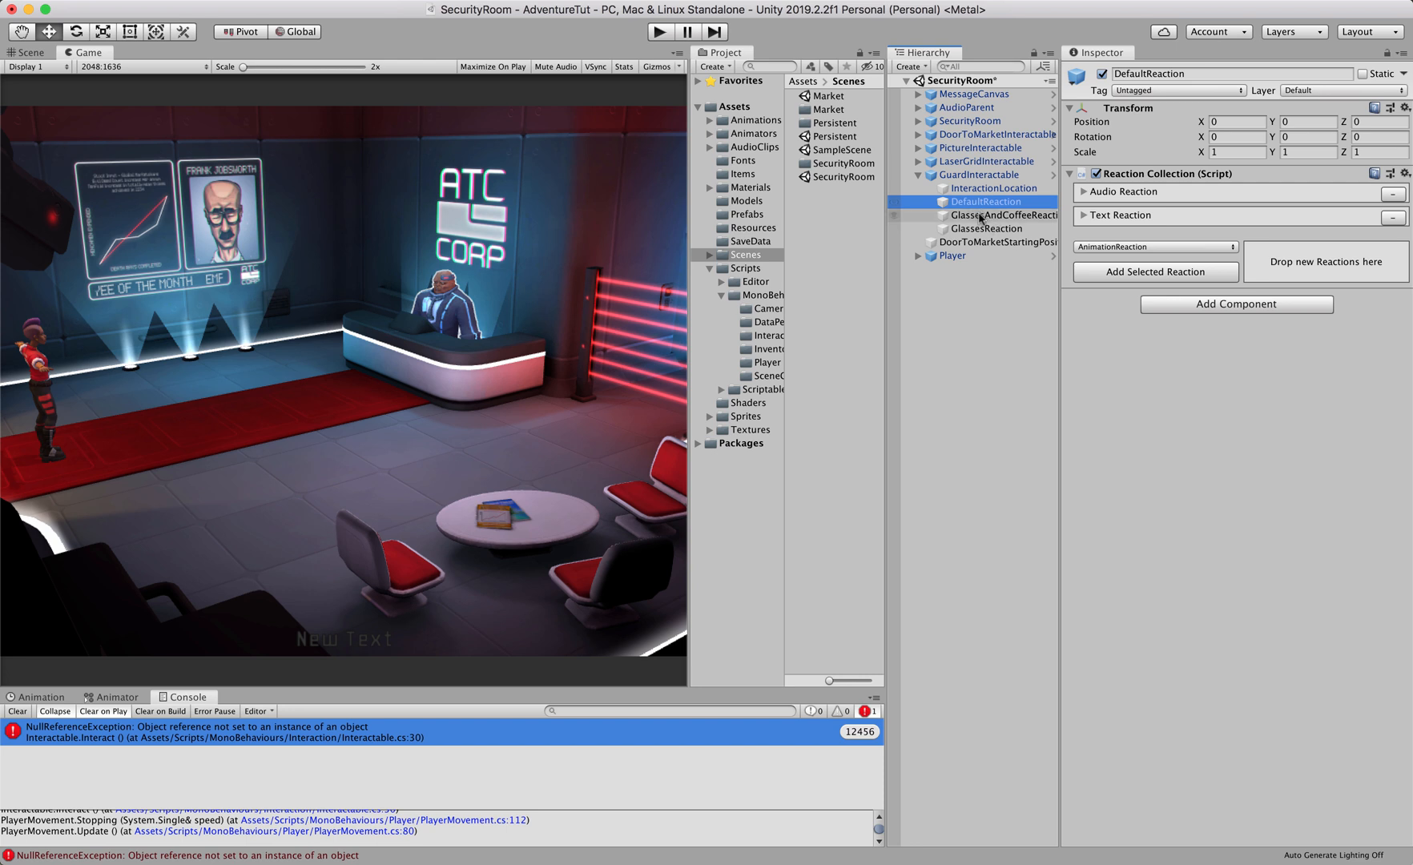
left_click(982, 217)
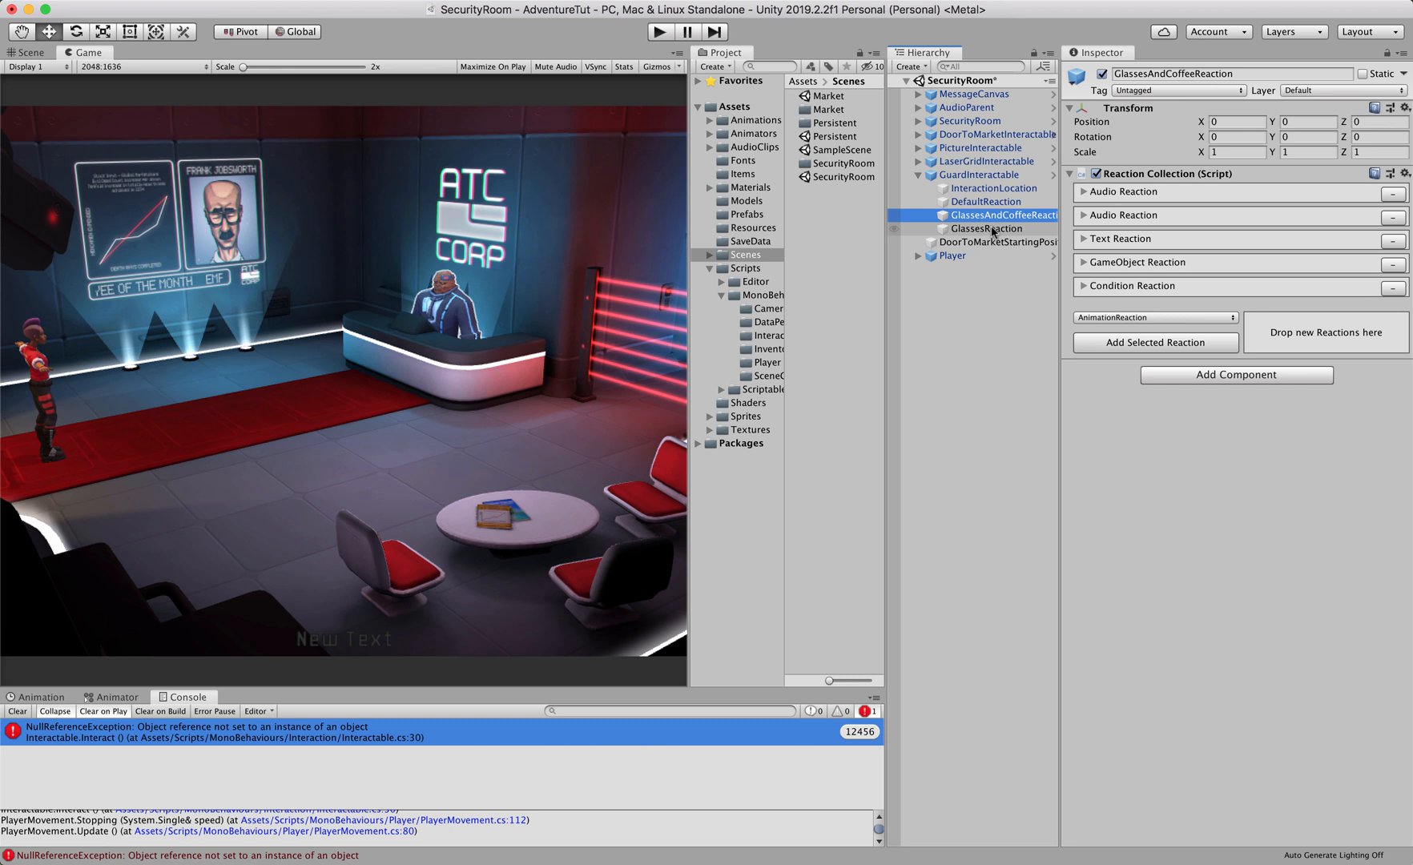
left_click(994, 231)
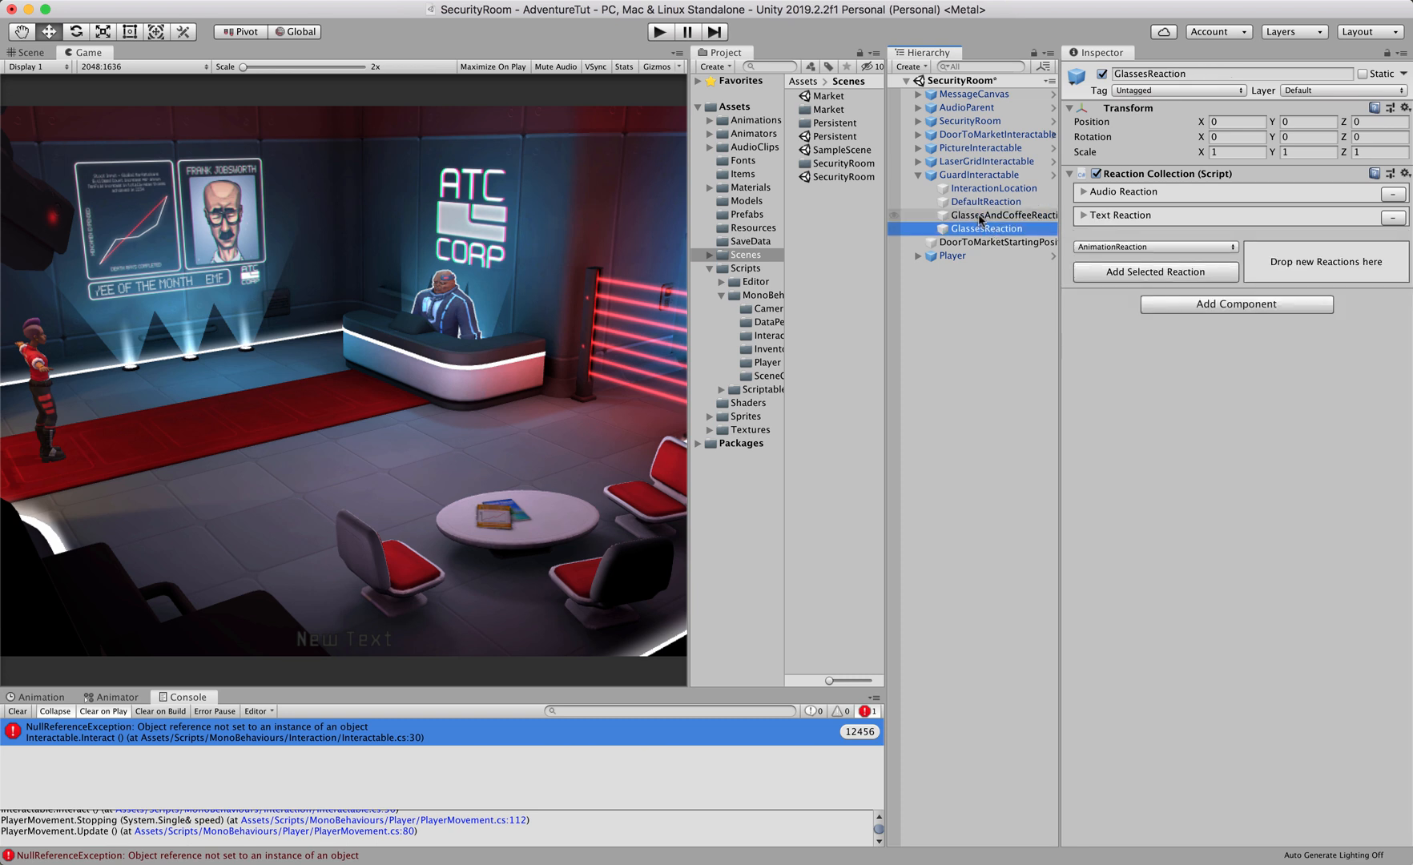
left_click(984, 216)
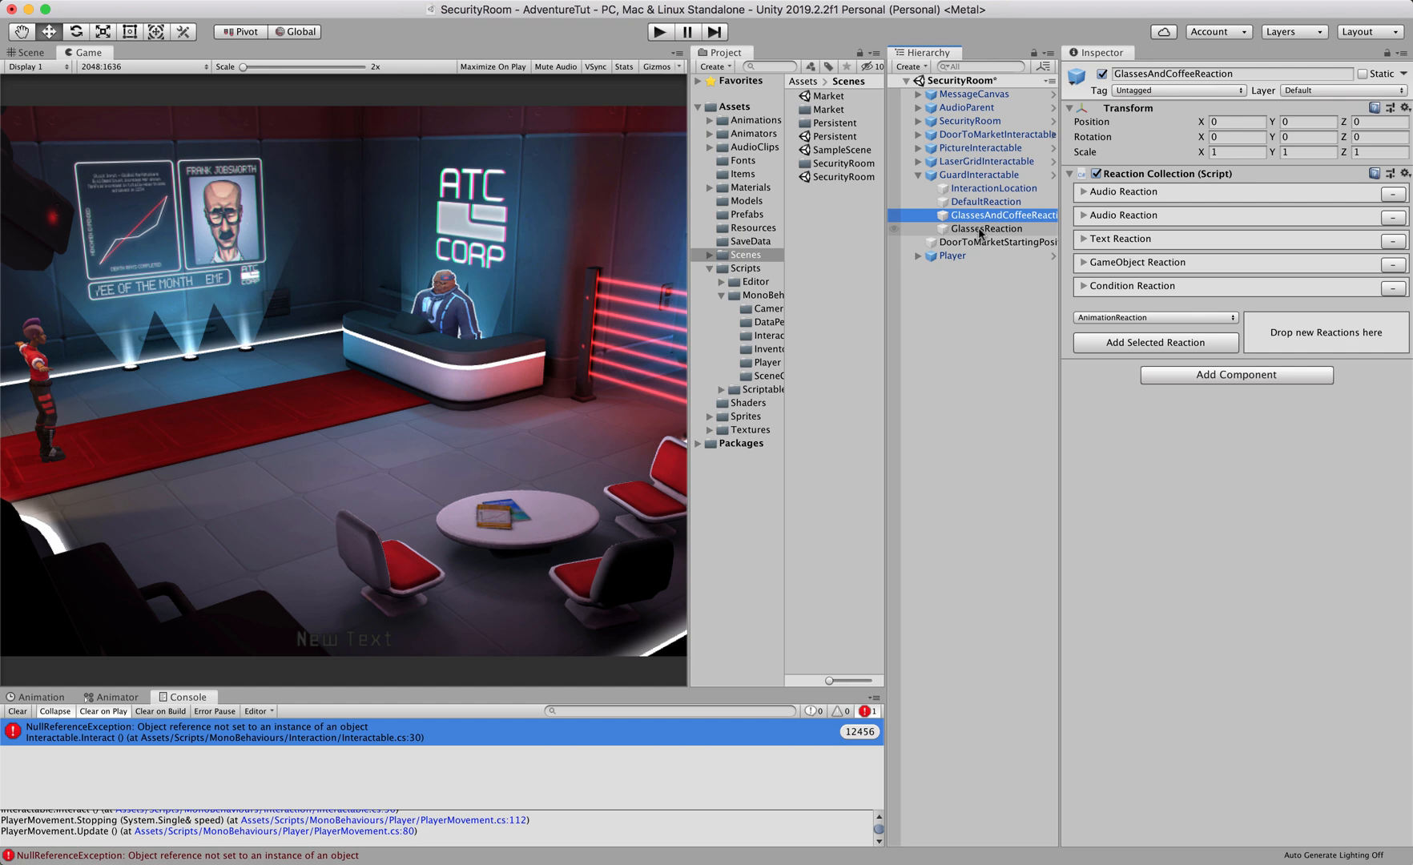
left_click(975, 176)
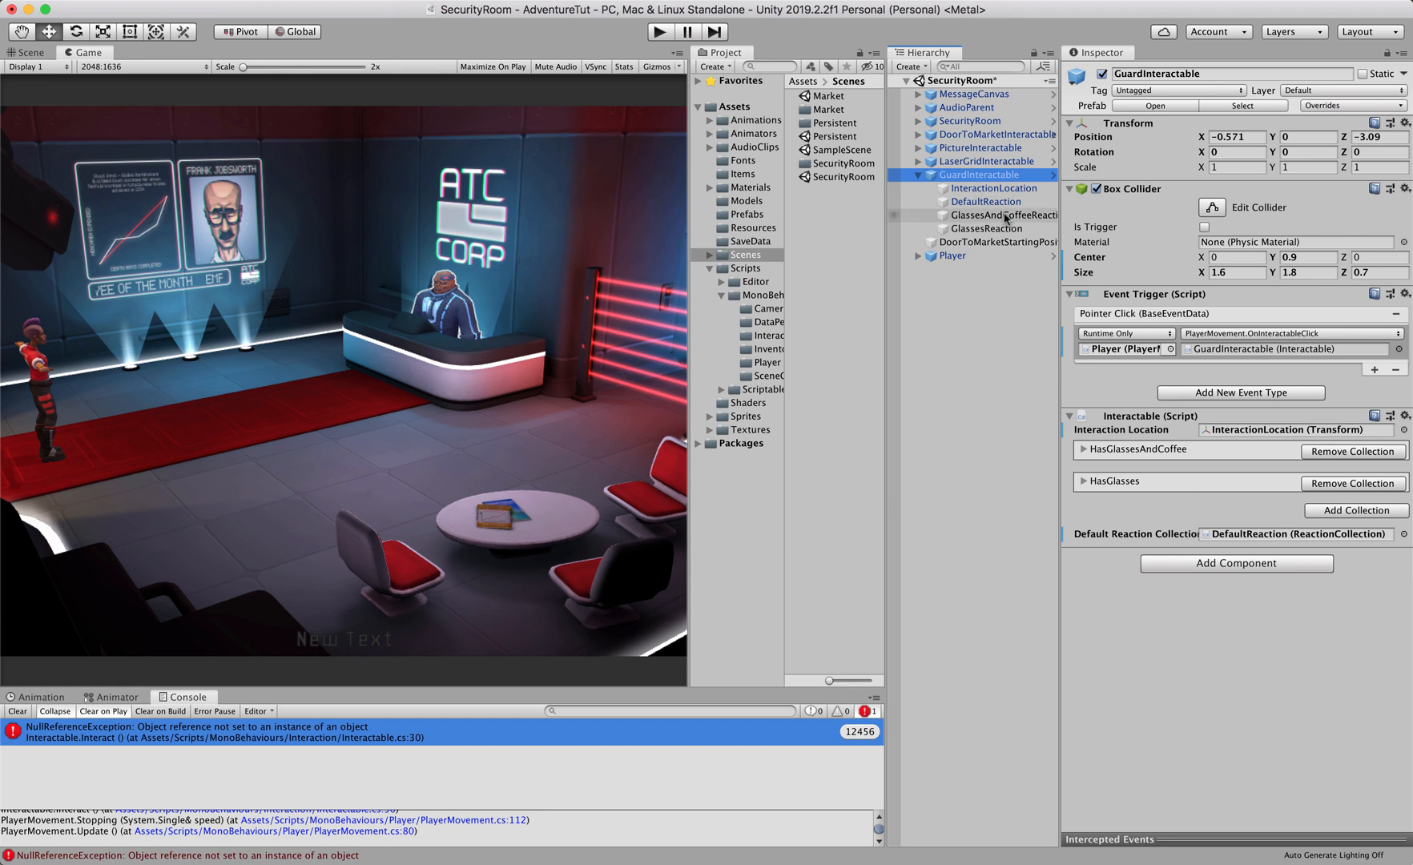
Step: Try adding an Animation Reaction to the guard's DefaultReaction and removing its Audio Reaction, undoing each change
left_click(971, 204)
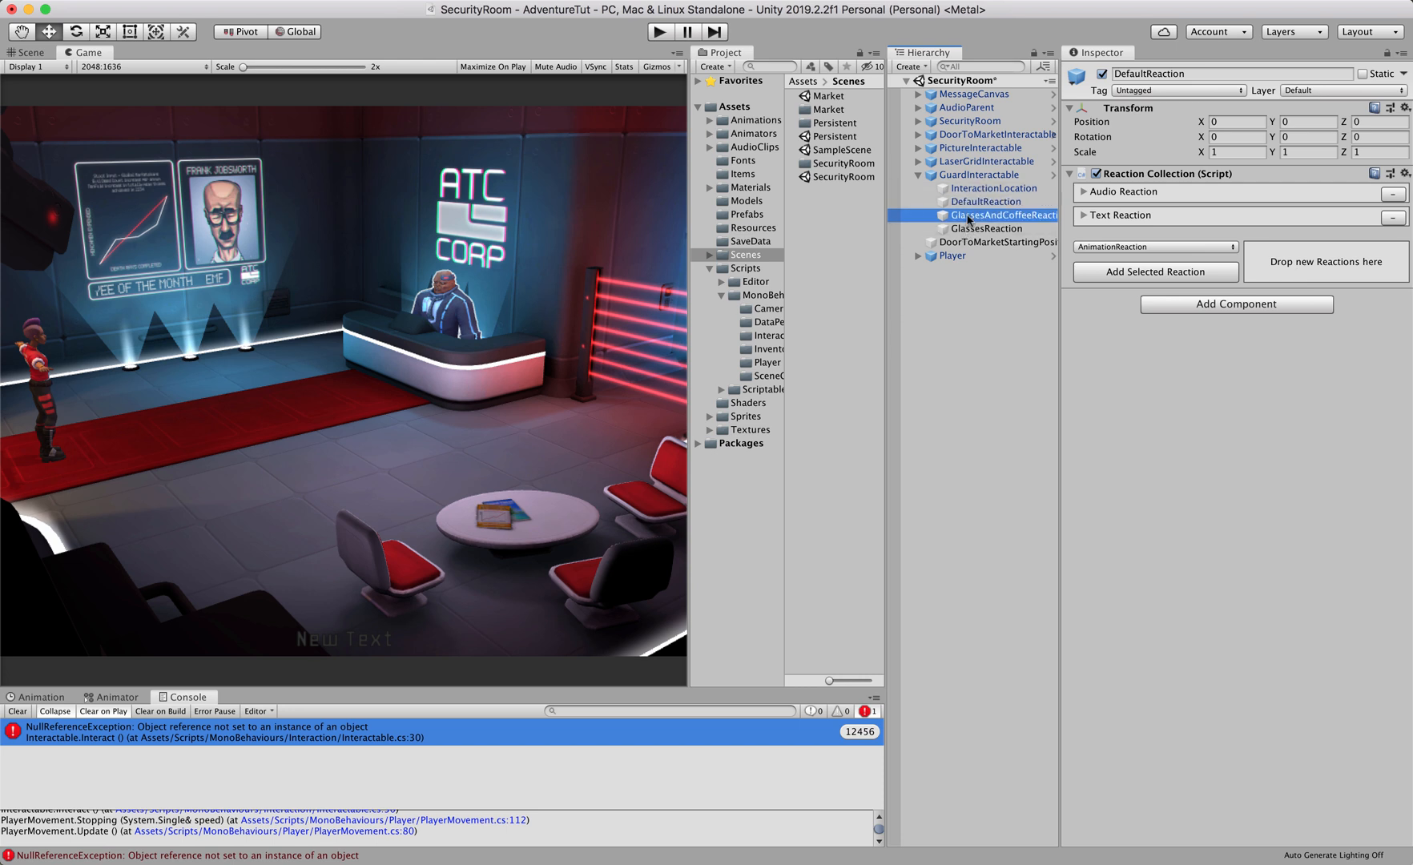
left_click_drag(969, 221, 1288, 266)
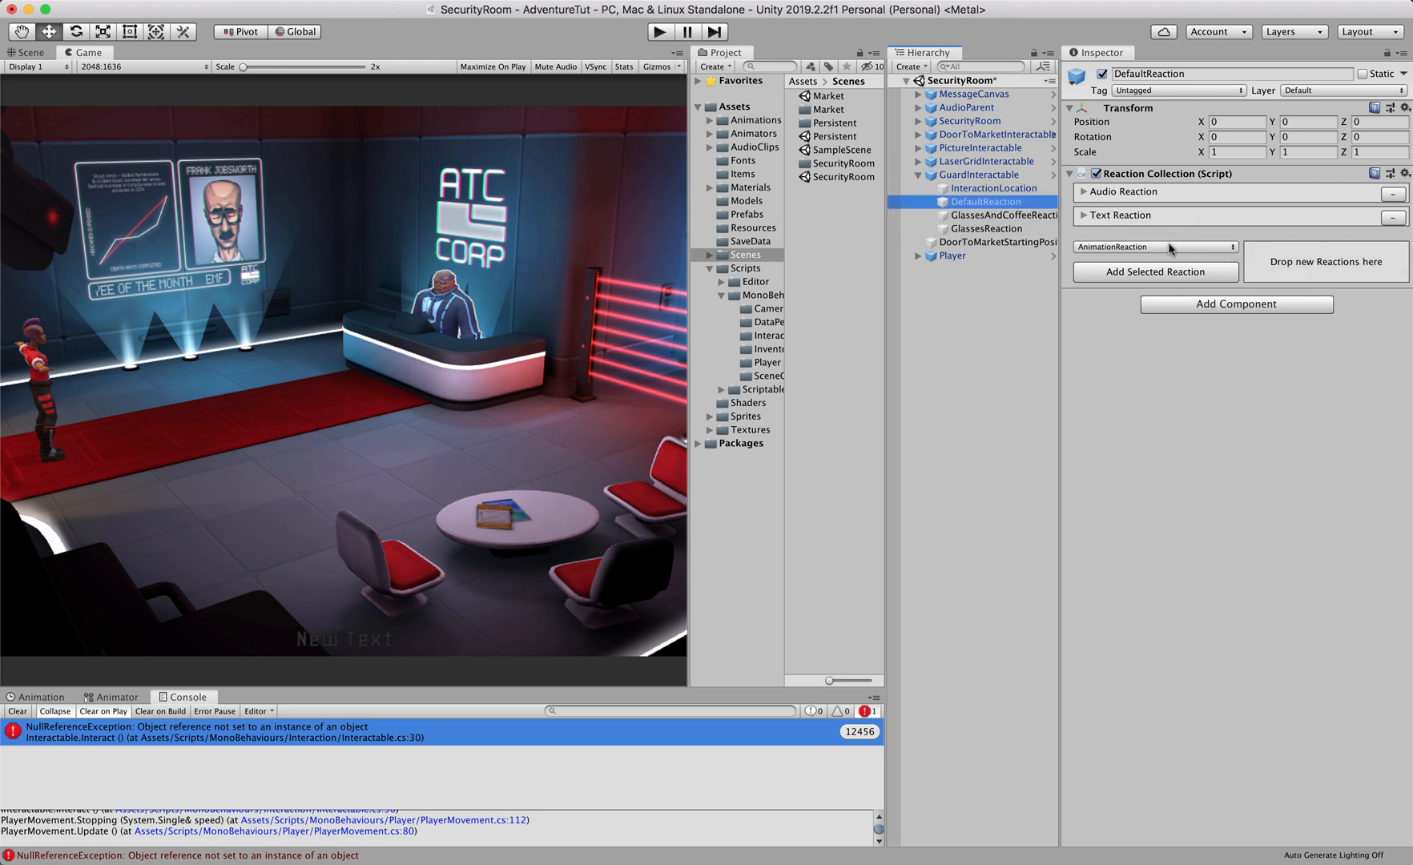
left_click_drag(988, 228, 1276, 269)
left_click(1152, 273)
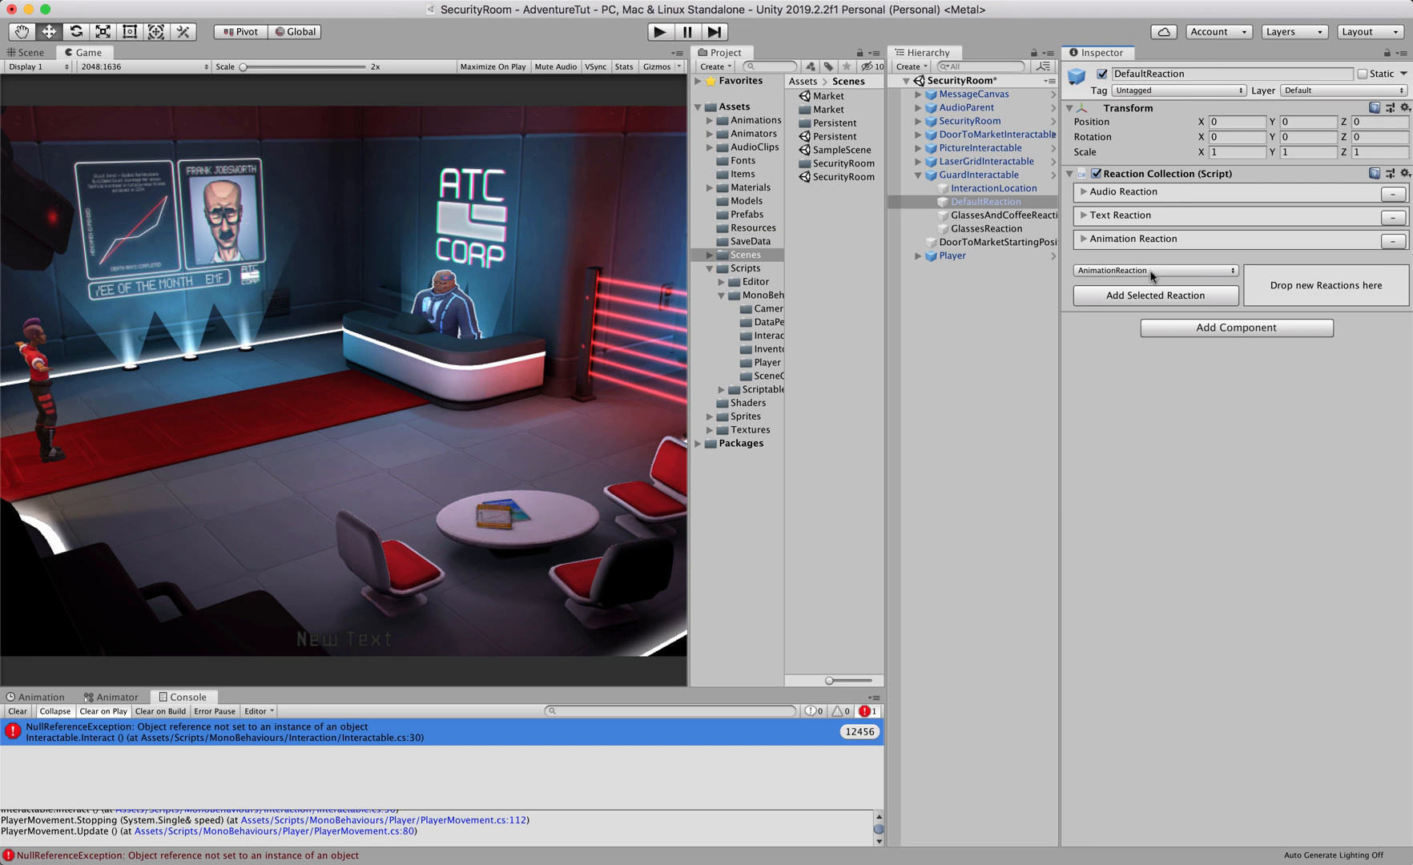
key("super+z")
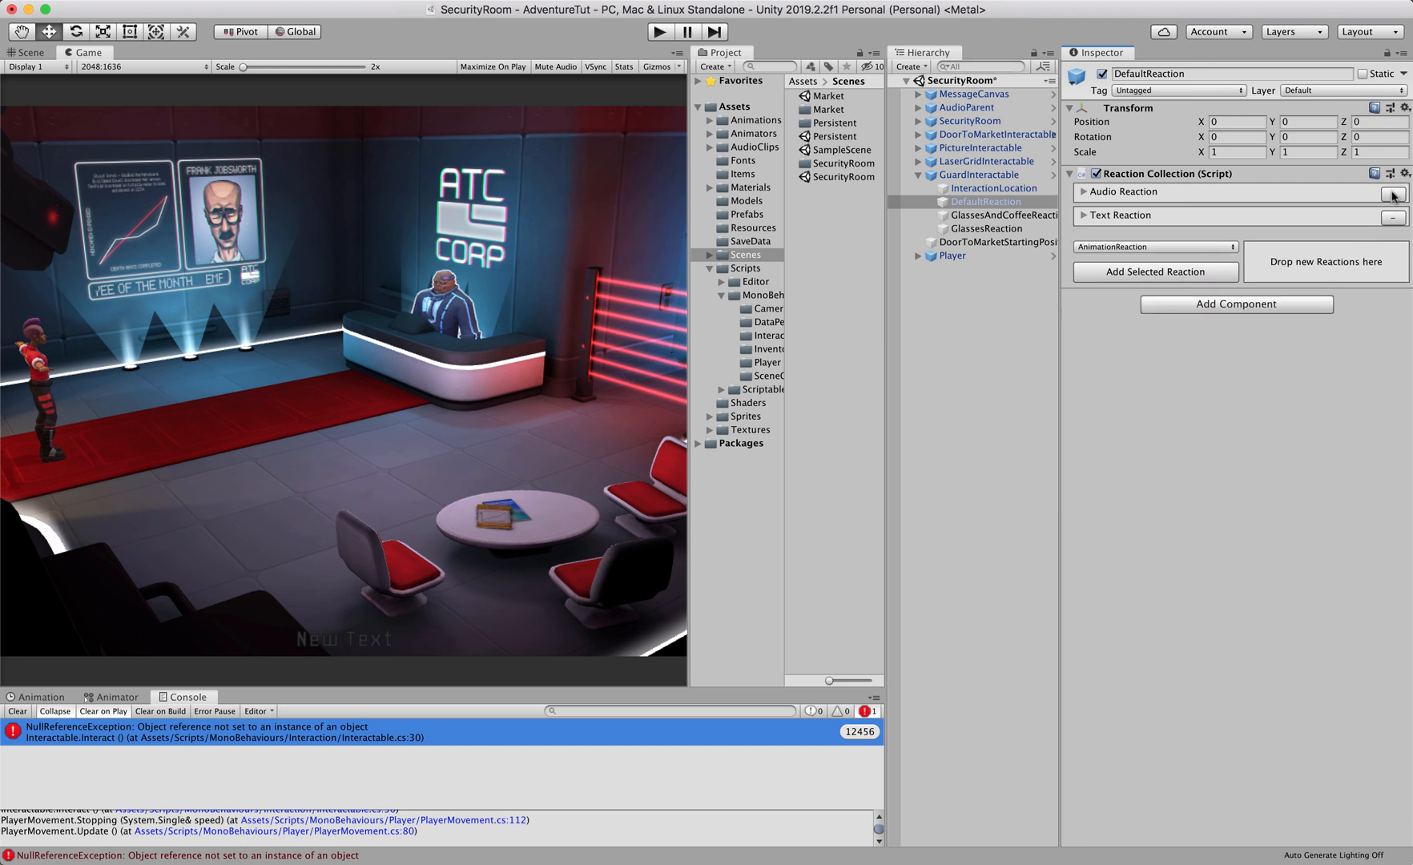
left_click(1393, 194)
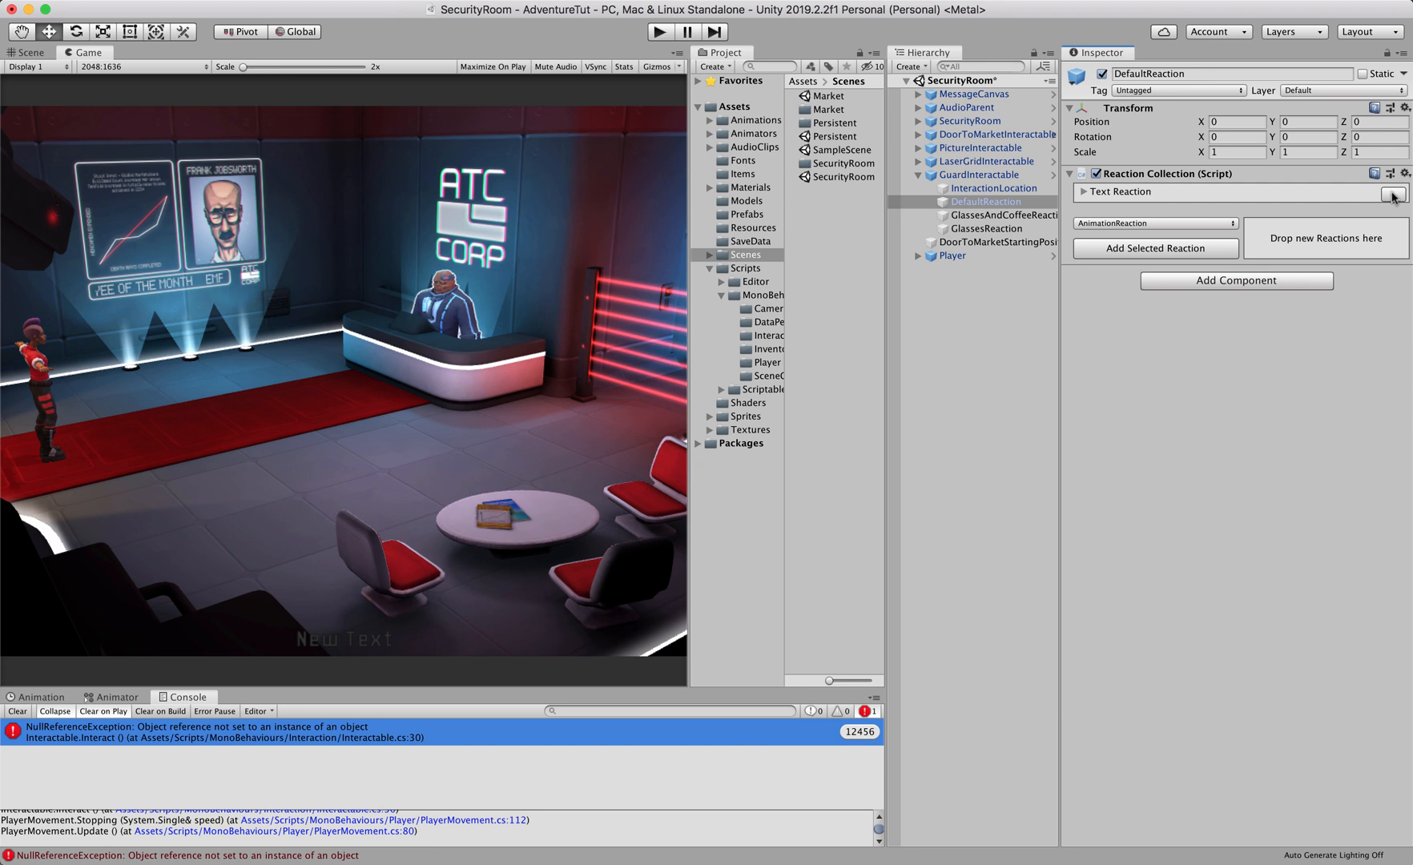
key("super+z")
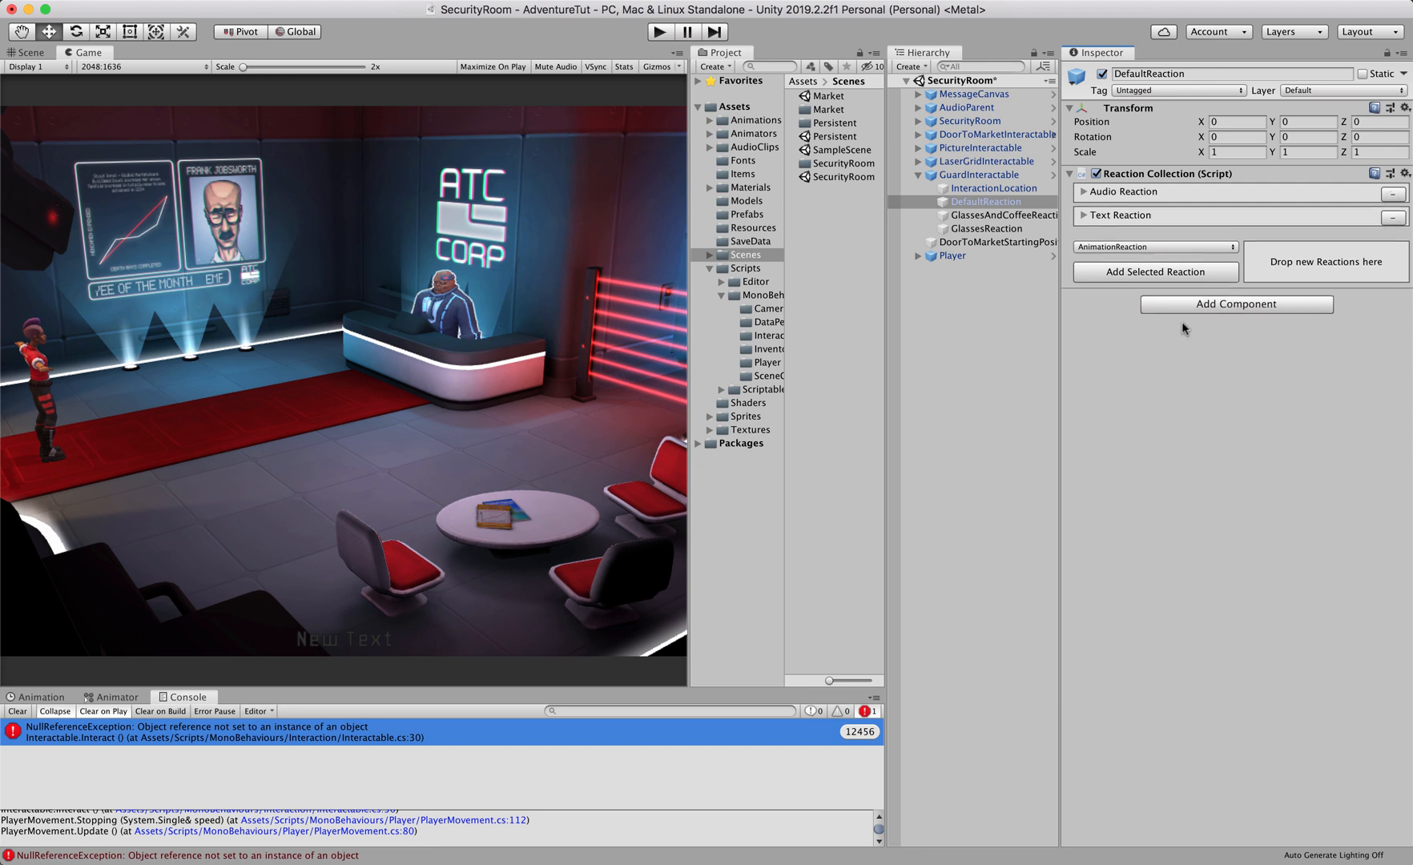
Step: Inspect the Text and Audio Reactions in the guard's DefaultReaction, and test-run the SecurityRoom scene directly
left_click(1083, 215)
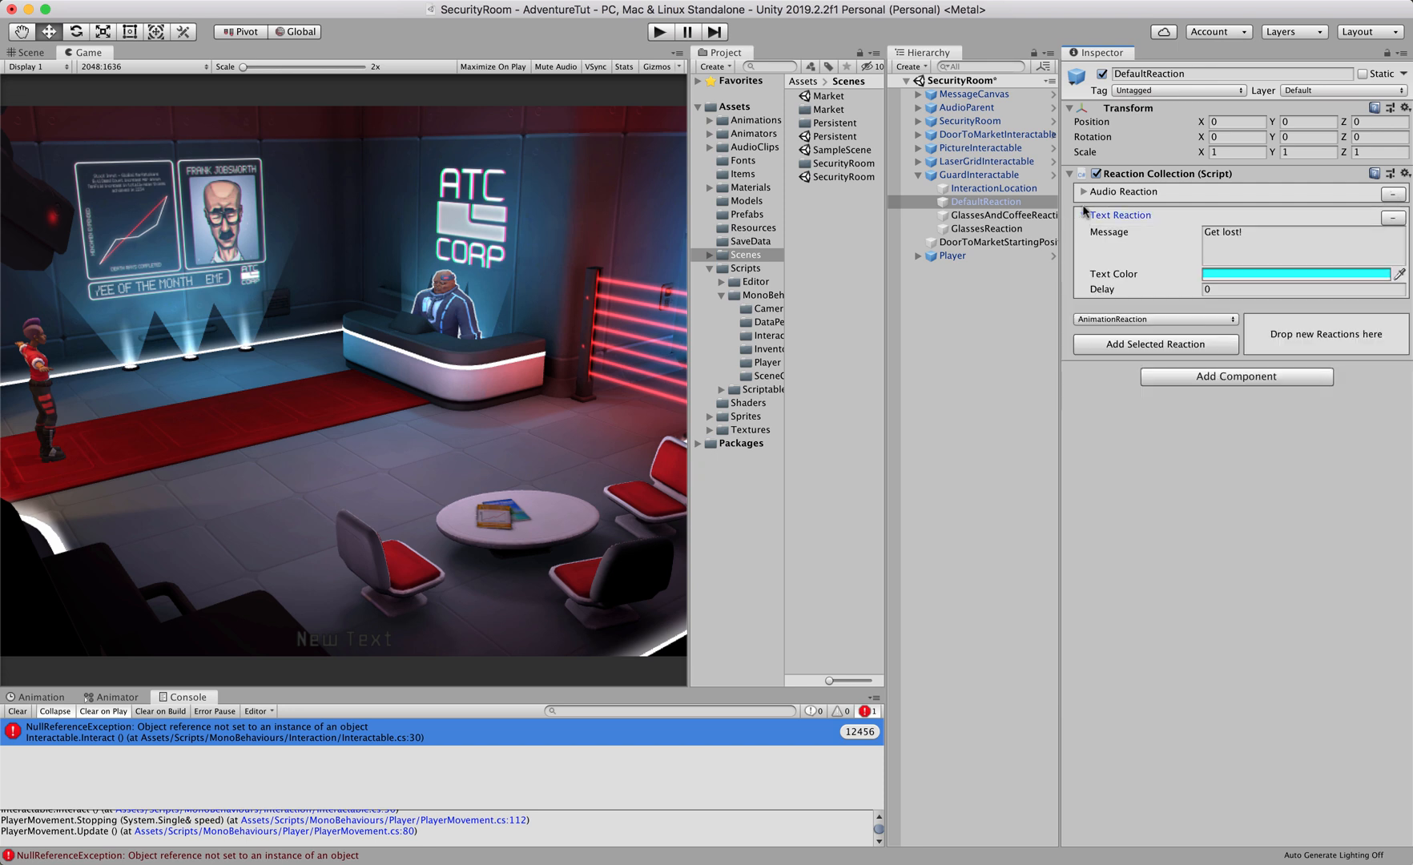
left_click(1084, 193)
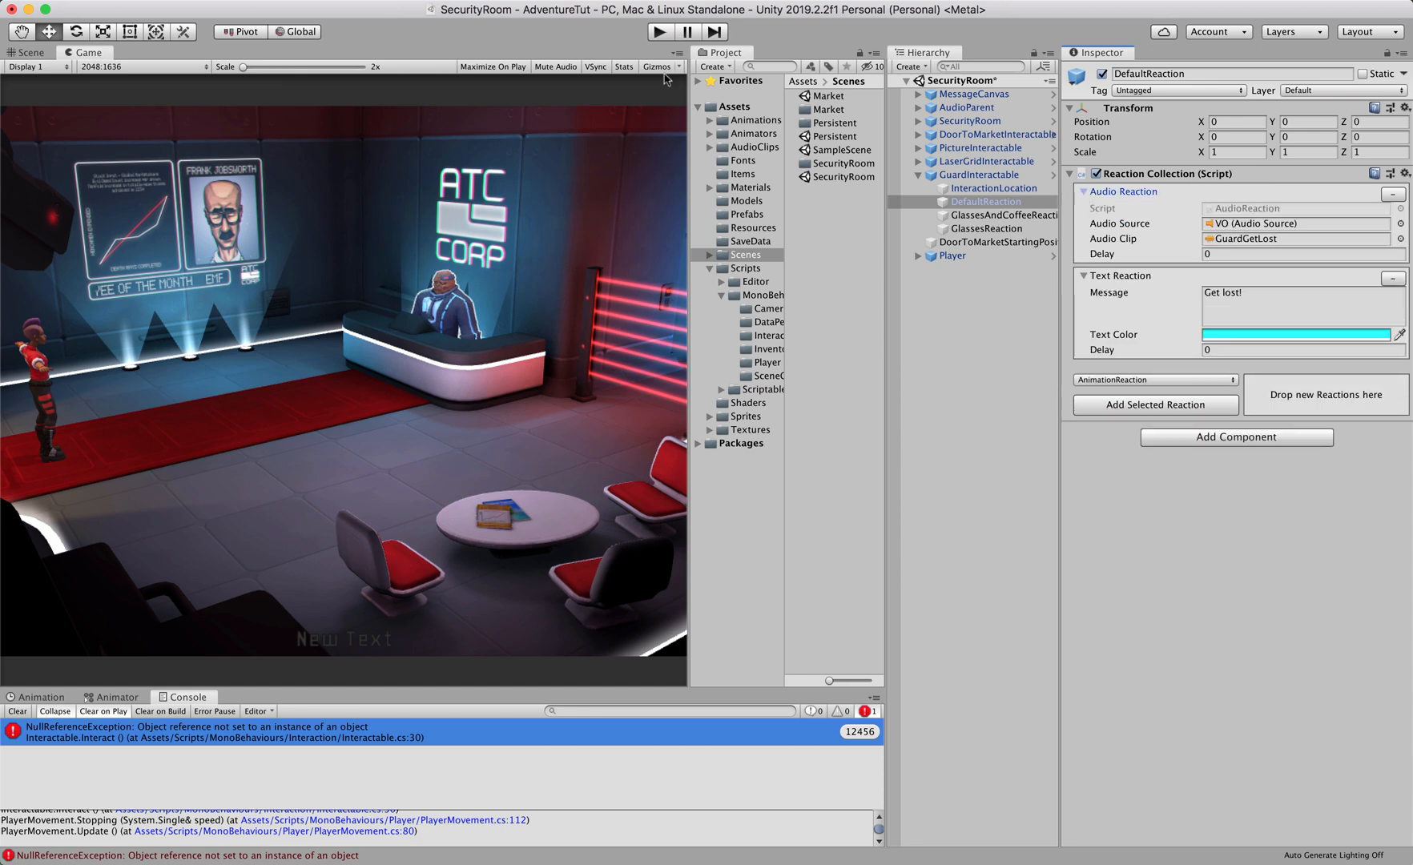
left_click(660, 31)
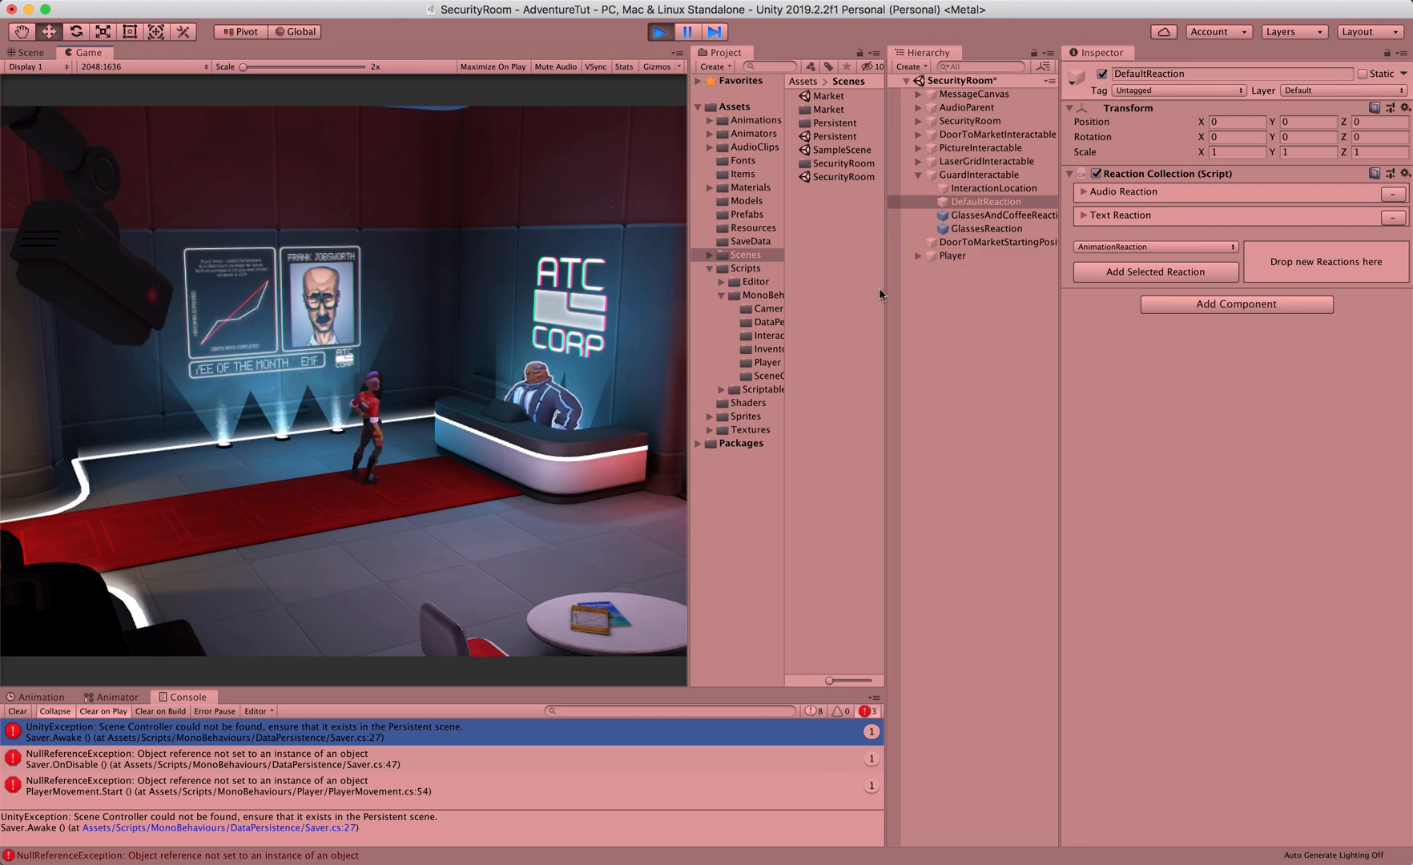
left_click(659, 32)
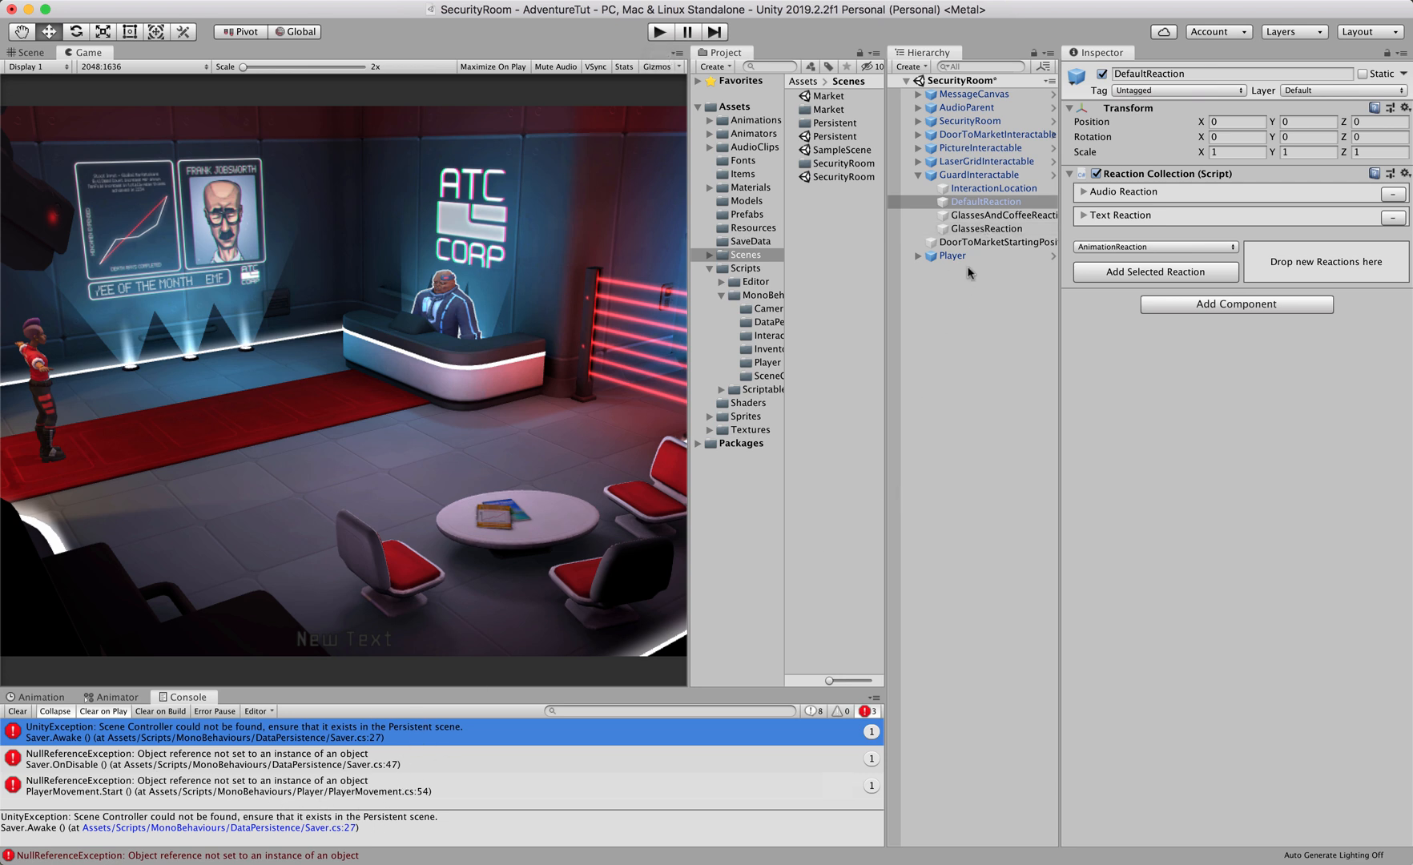
Step: Open the Persistent scene from the Scenes folder, saving the changes made to SecurityRoom
left_click(846, 178)
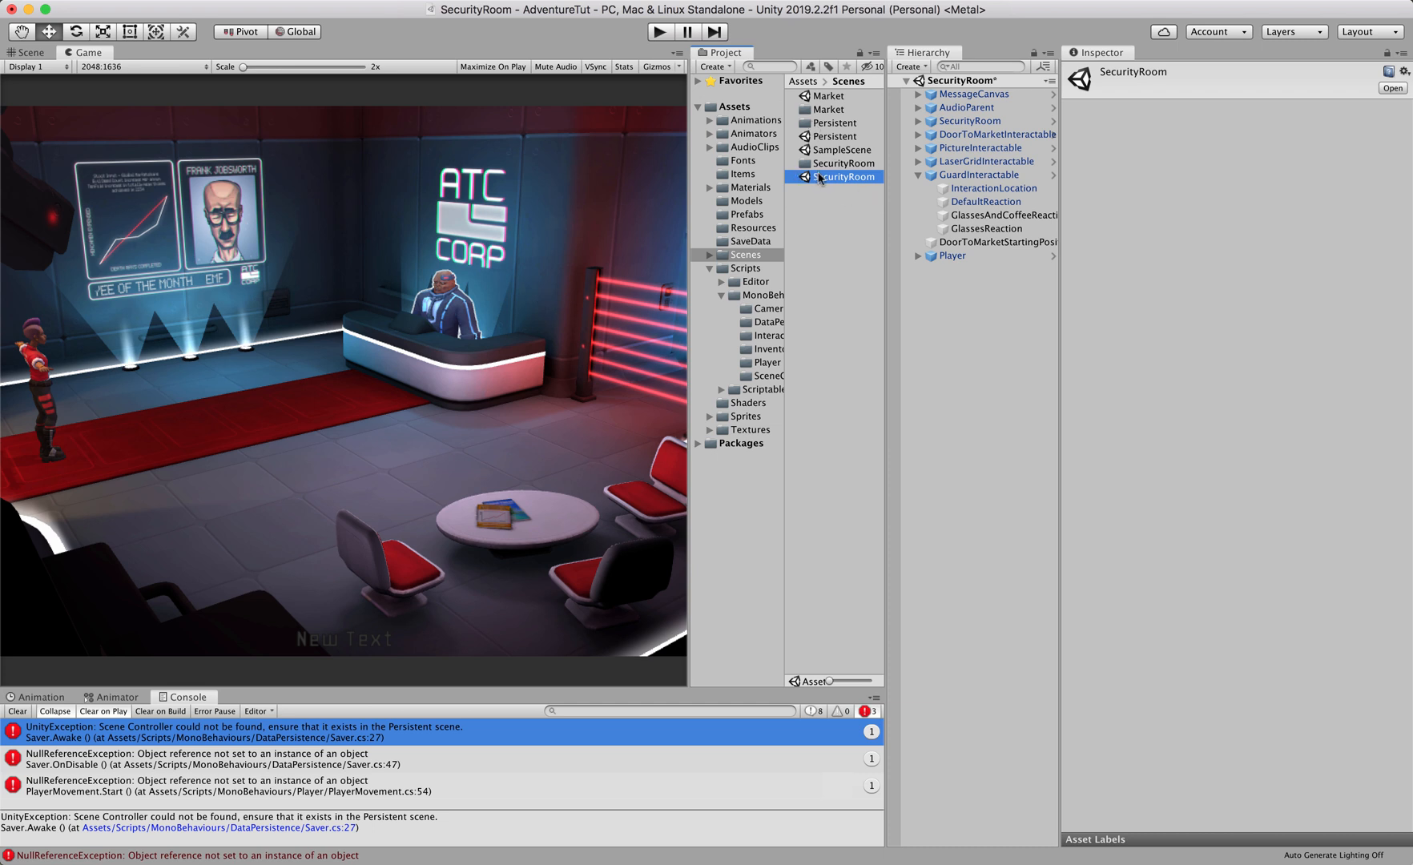
left_click(836, 137)
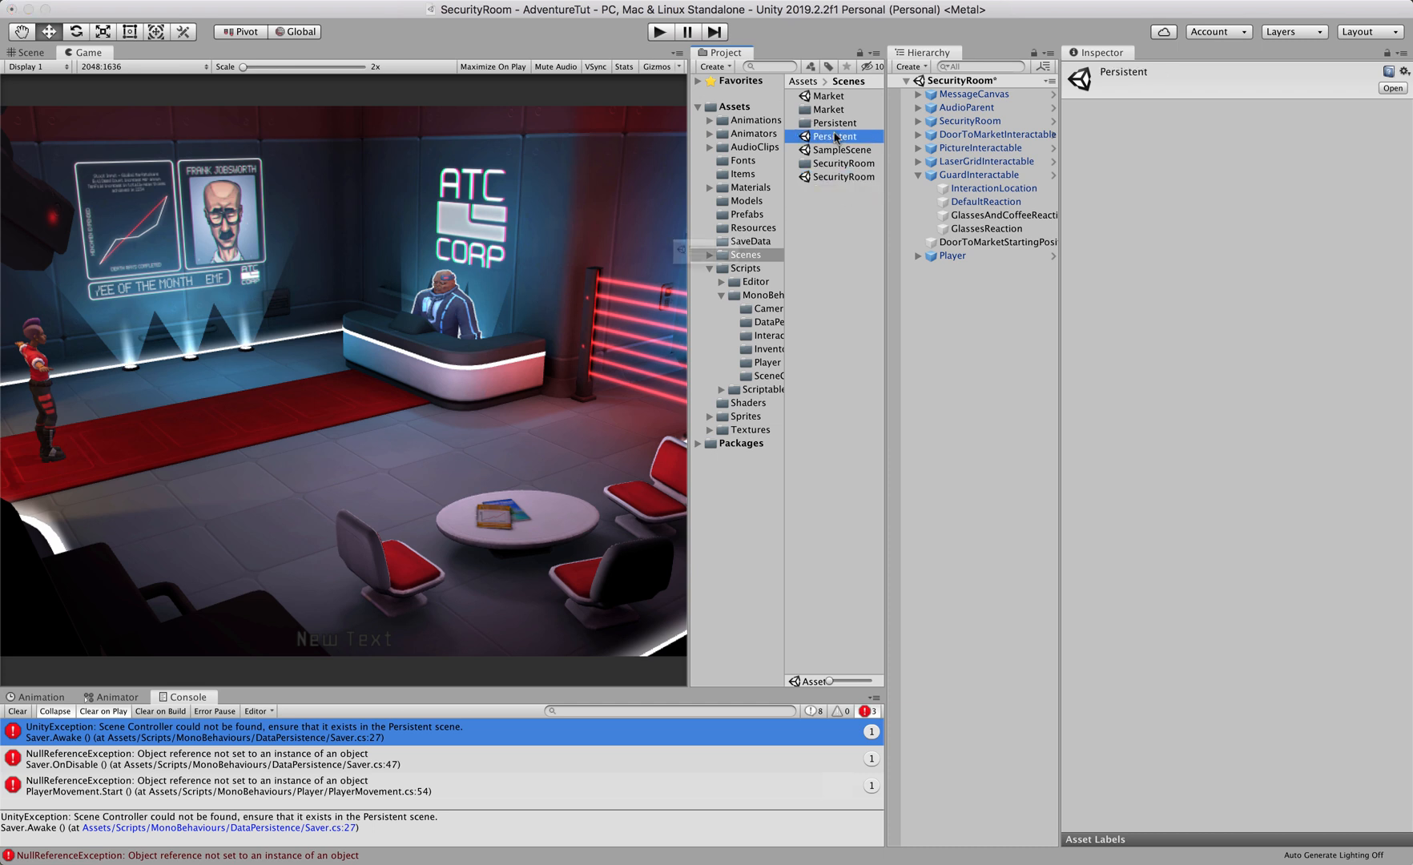
double_click(835, 138)
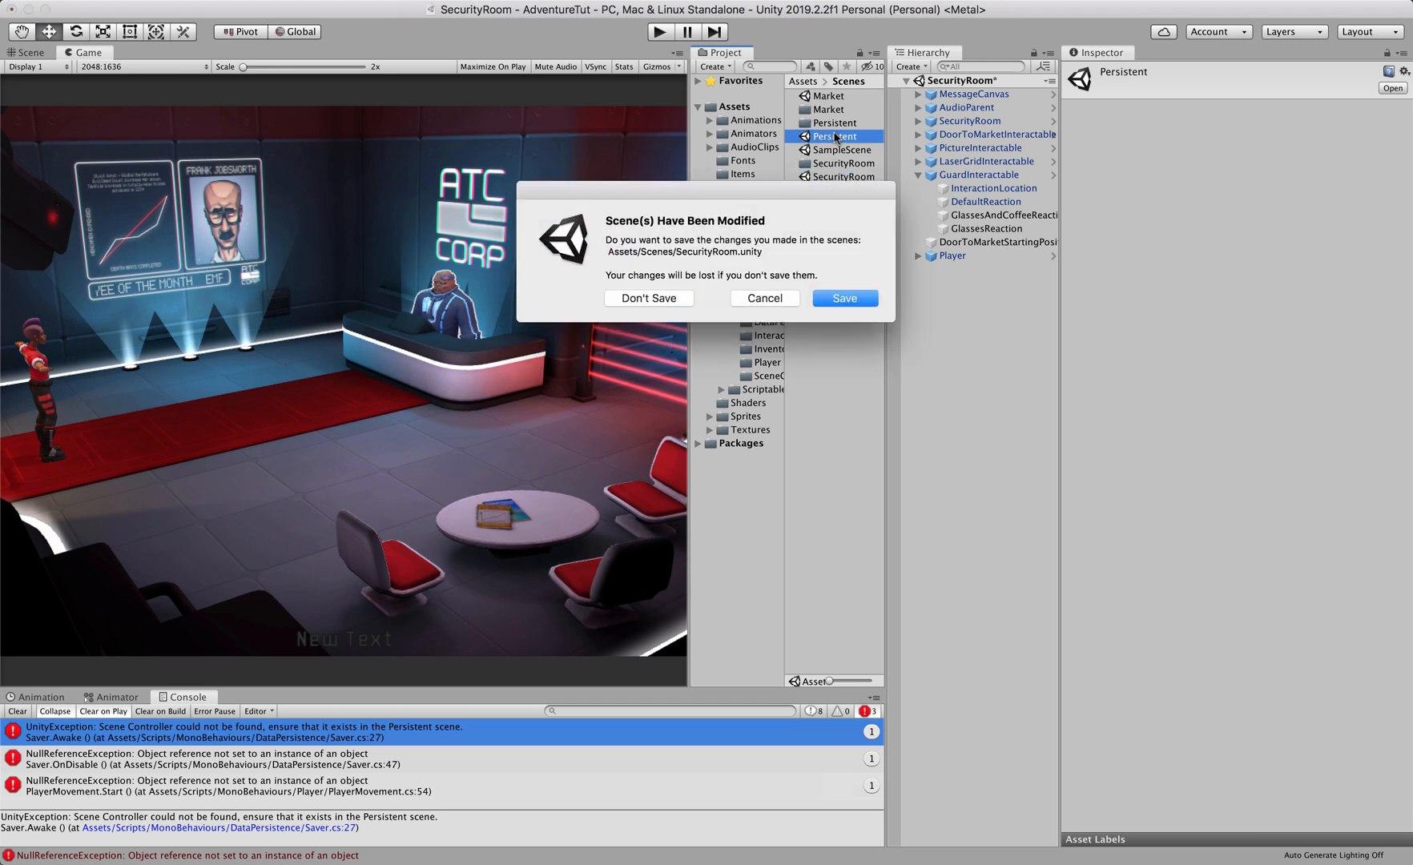
left_click(856, 300)
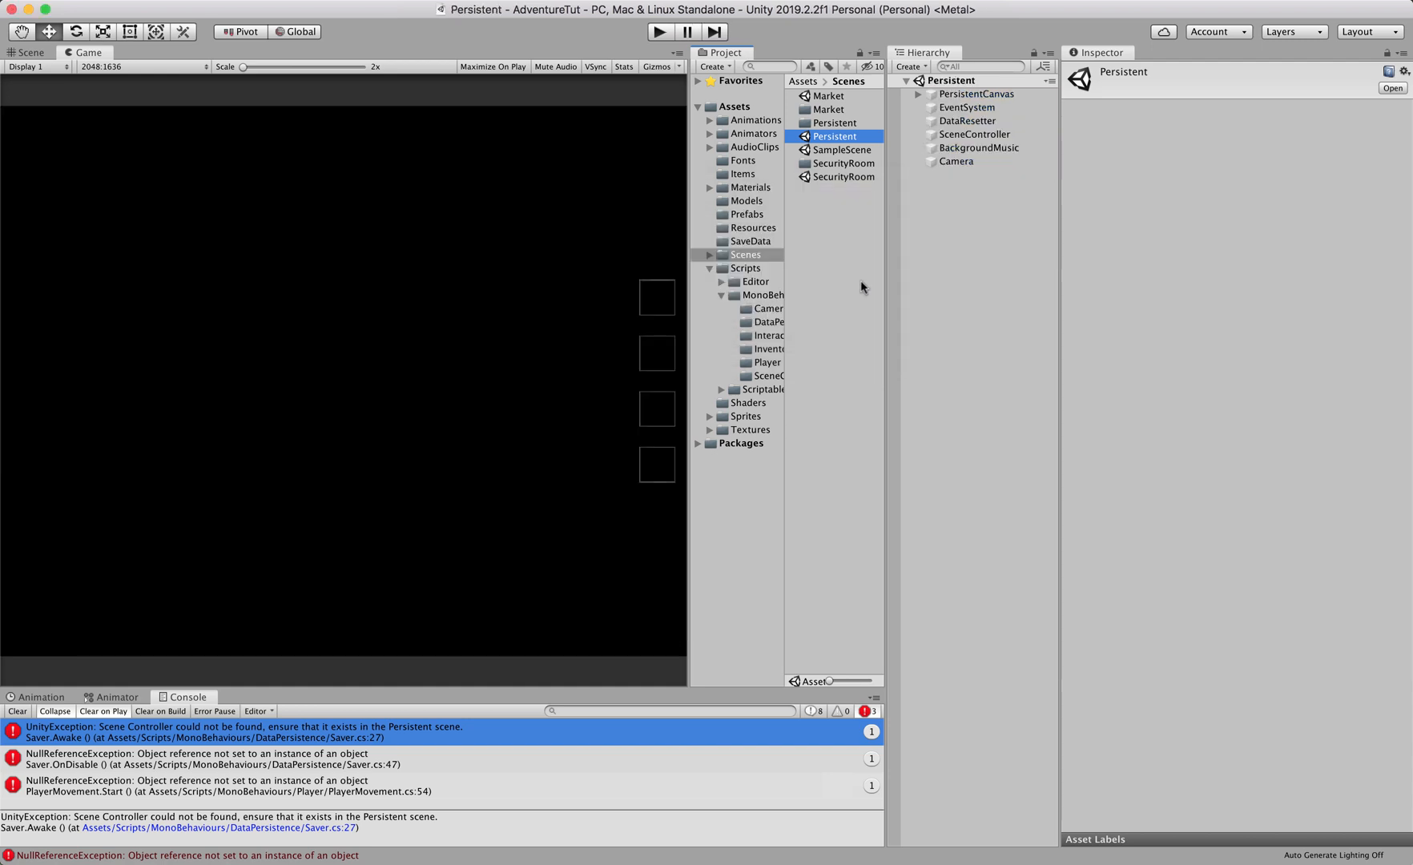
Step: Run the game from the Persistent scene, walk the player to the reception desk, interact with the guard, and stop the game
left_click(660, 32)
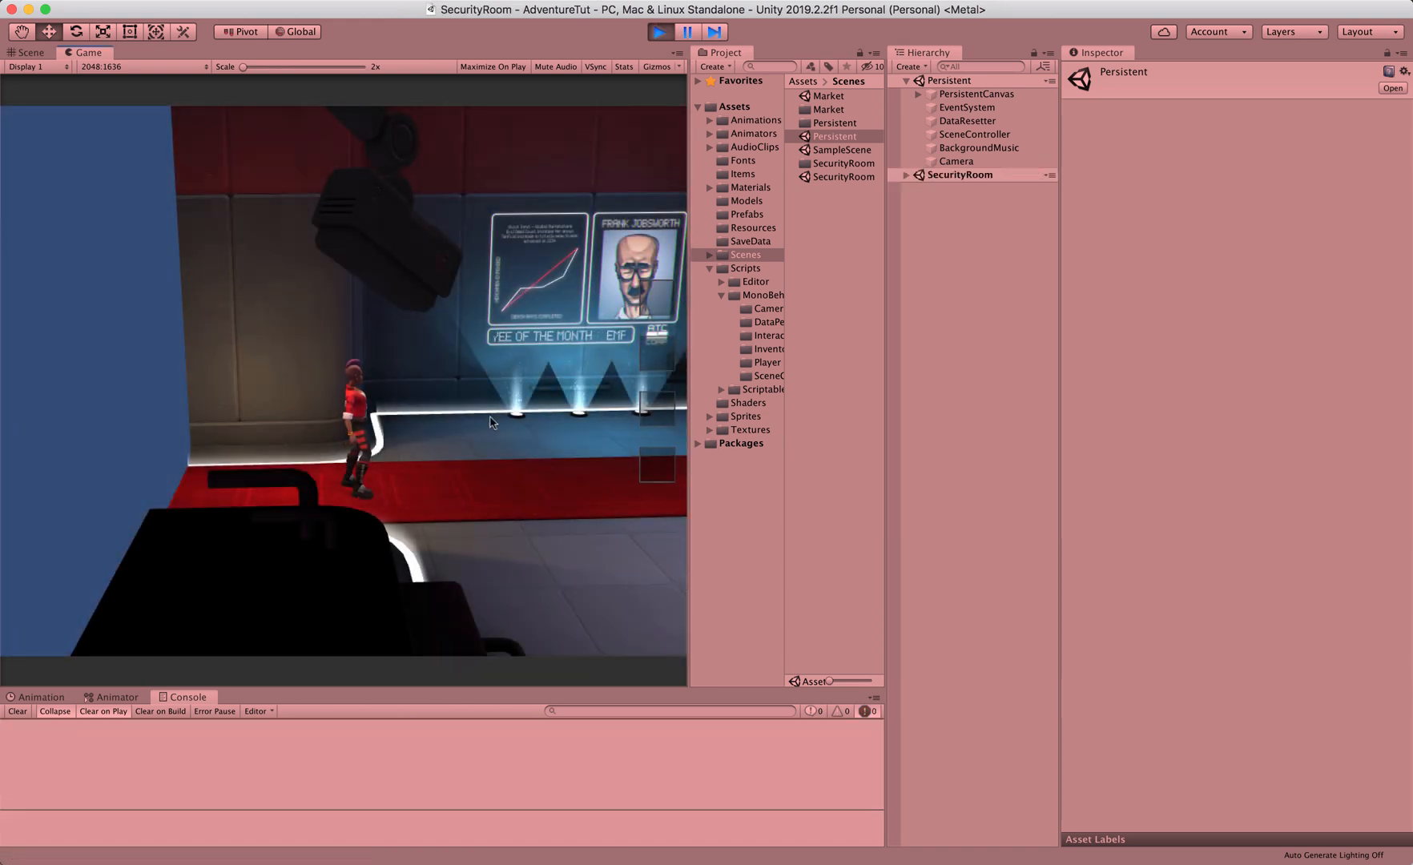
left_click(629, 494)
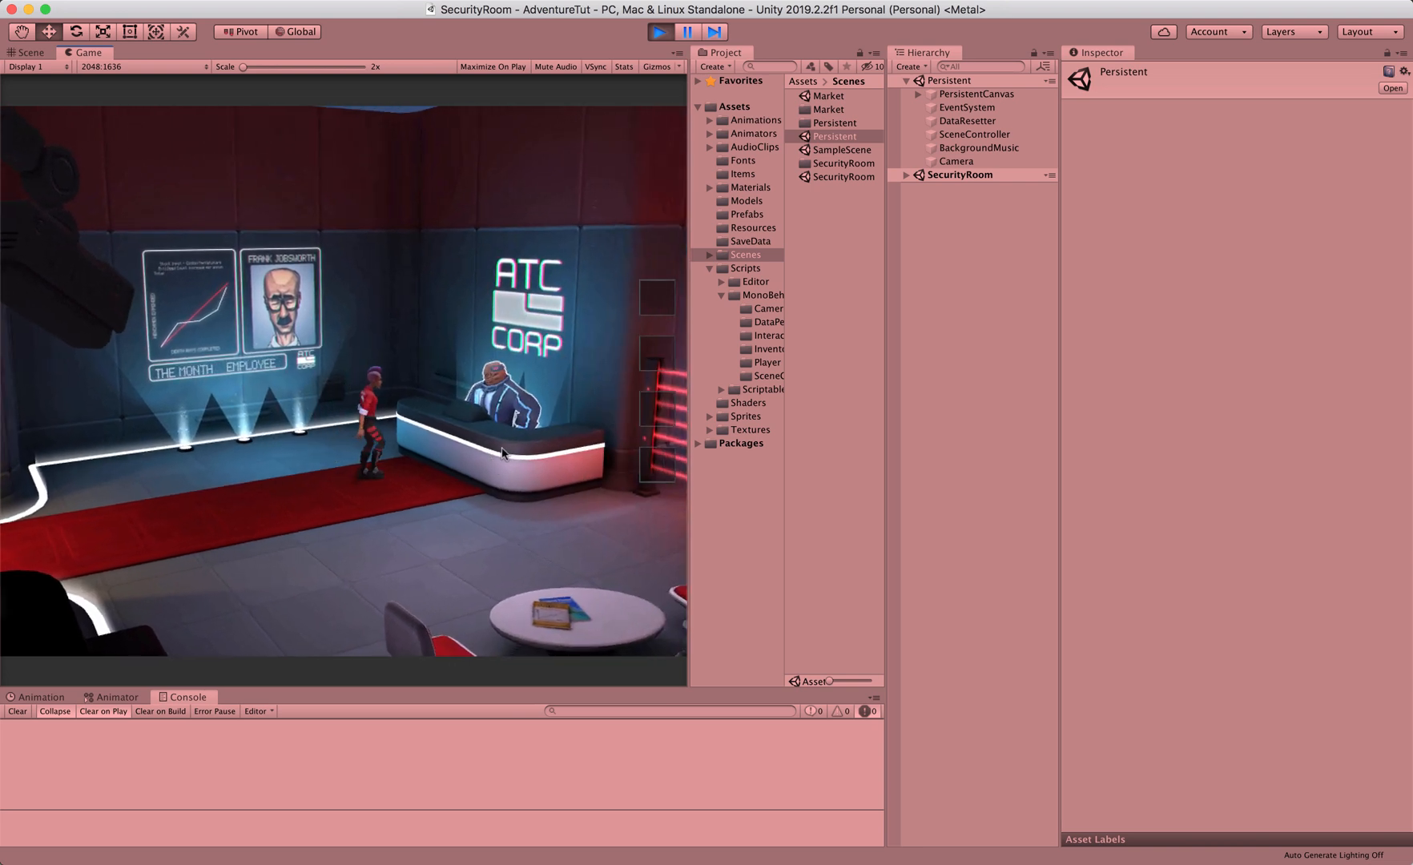
left_click(441, 392)
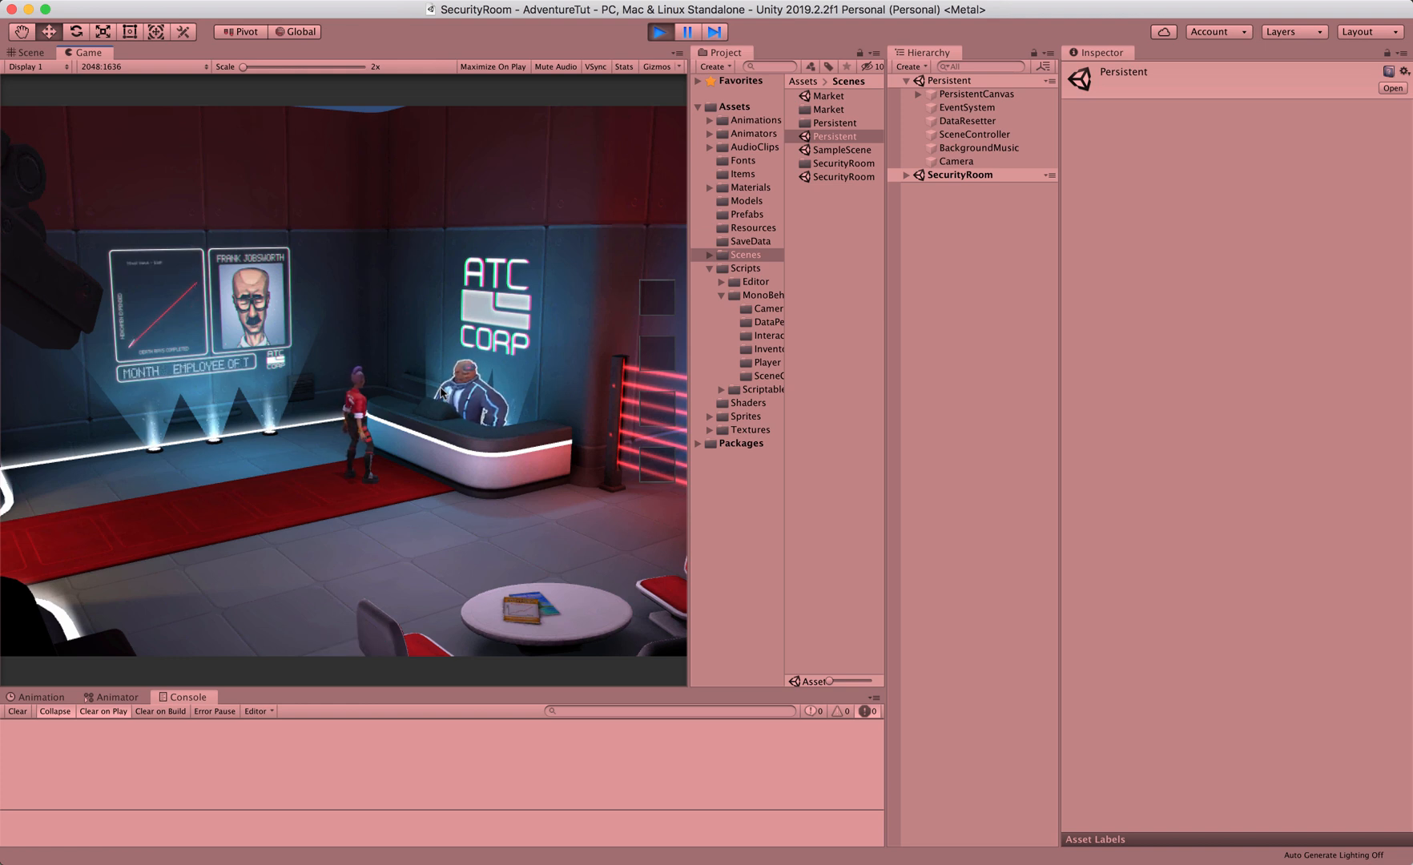
left_click(660, 34)
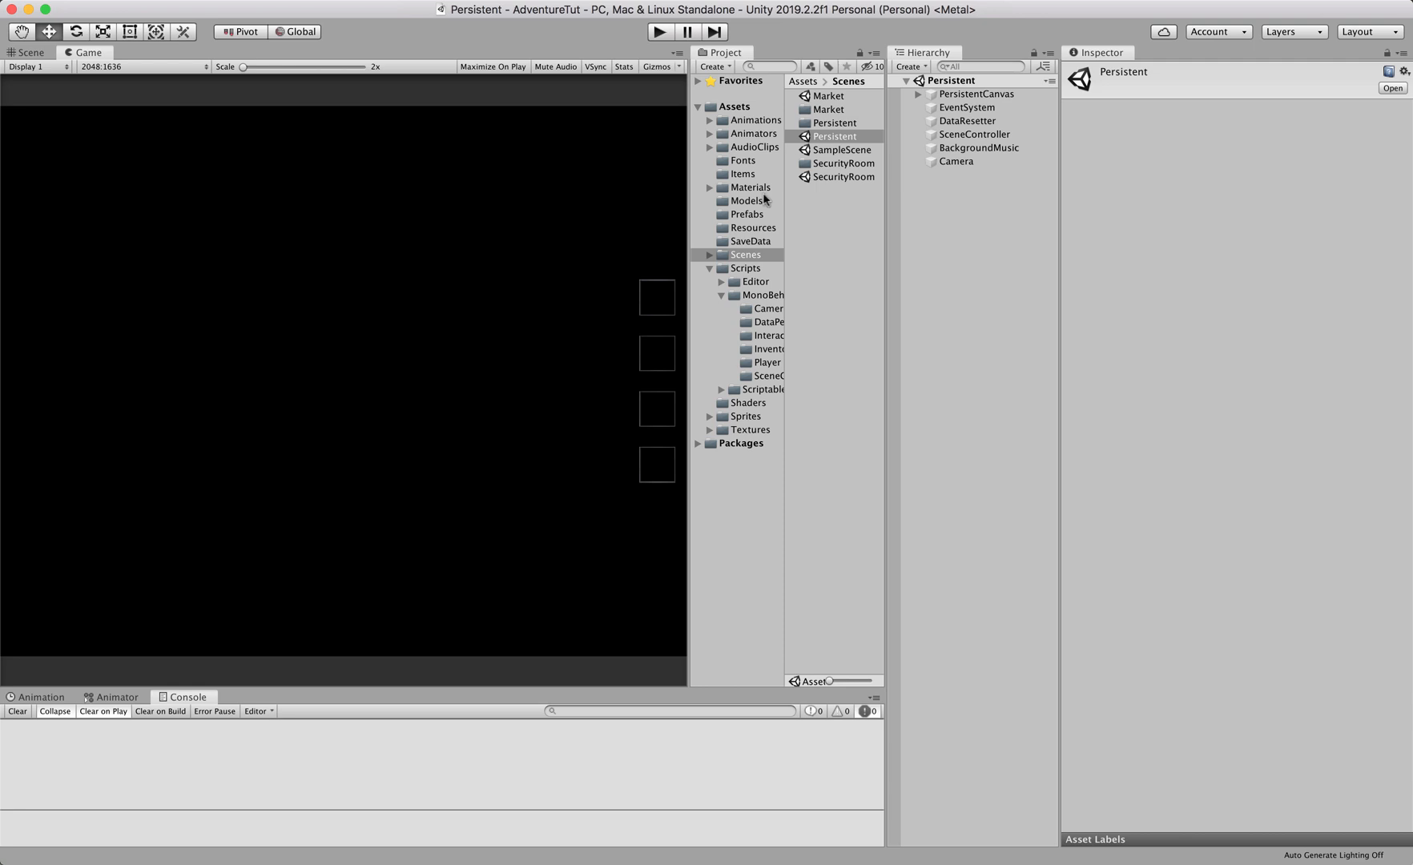
left_click(849, 3)
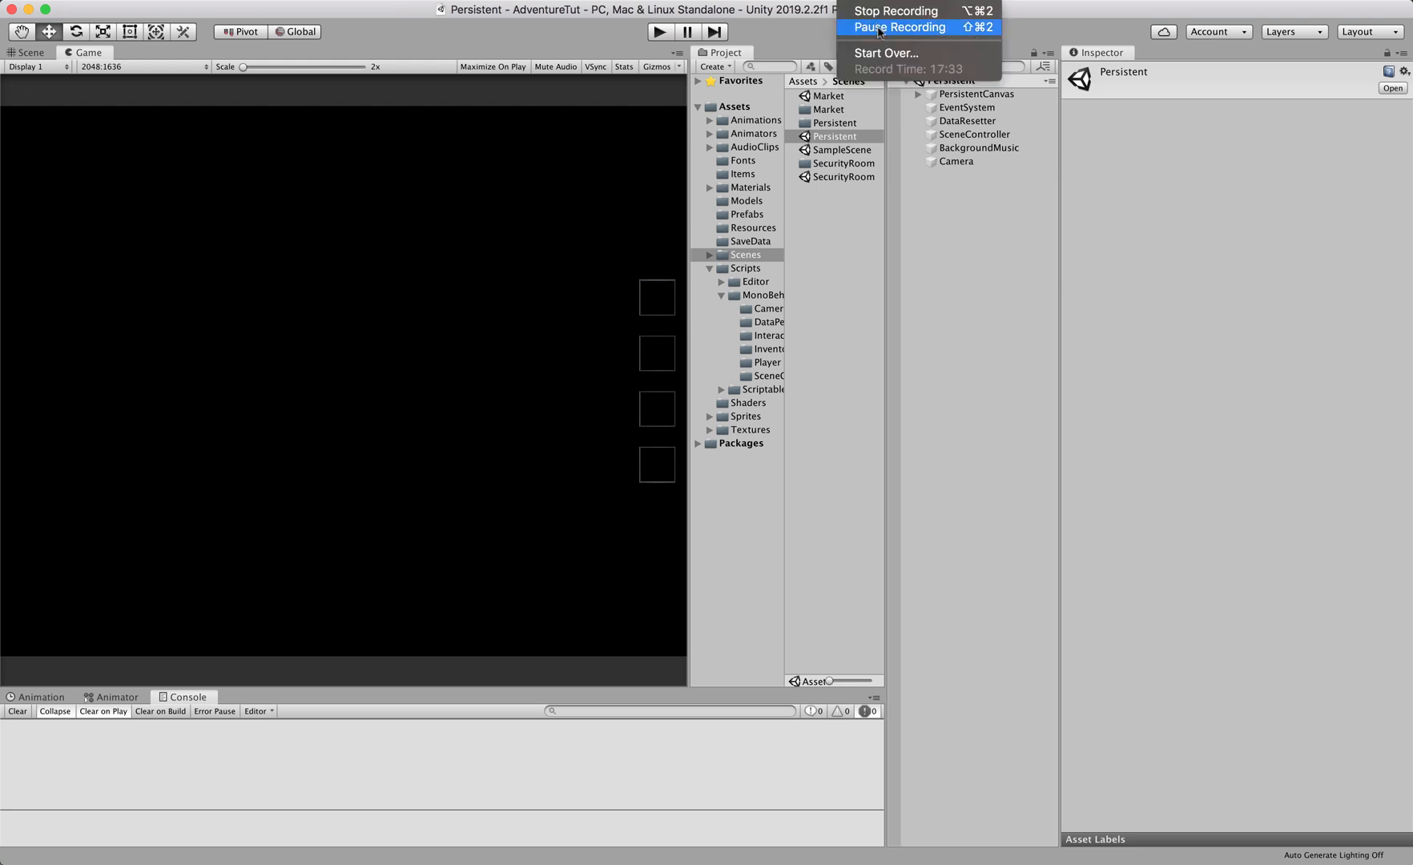